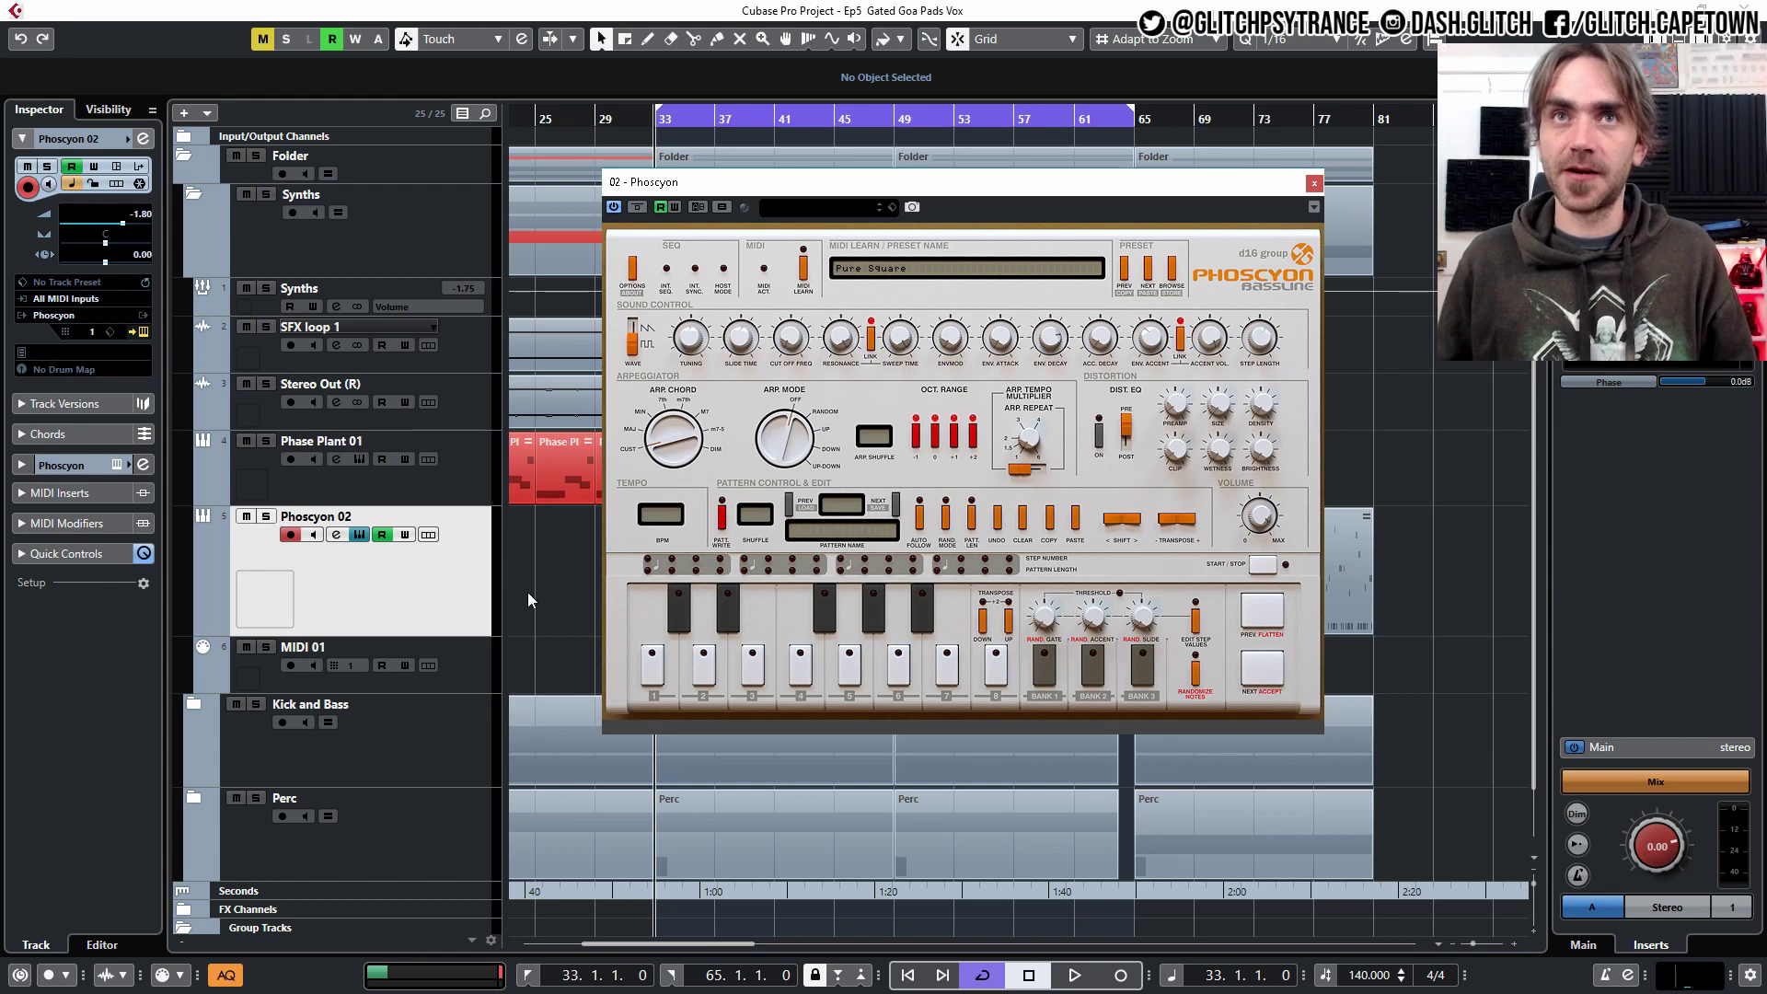
- Solo the Phoscyon 02 track, play the loop and raise the track's volume to 1.16
drag(433, 634, 412, 642)
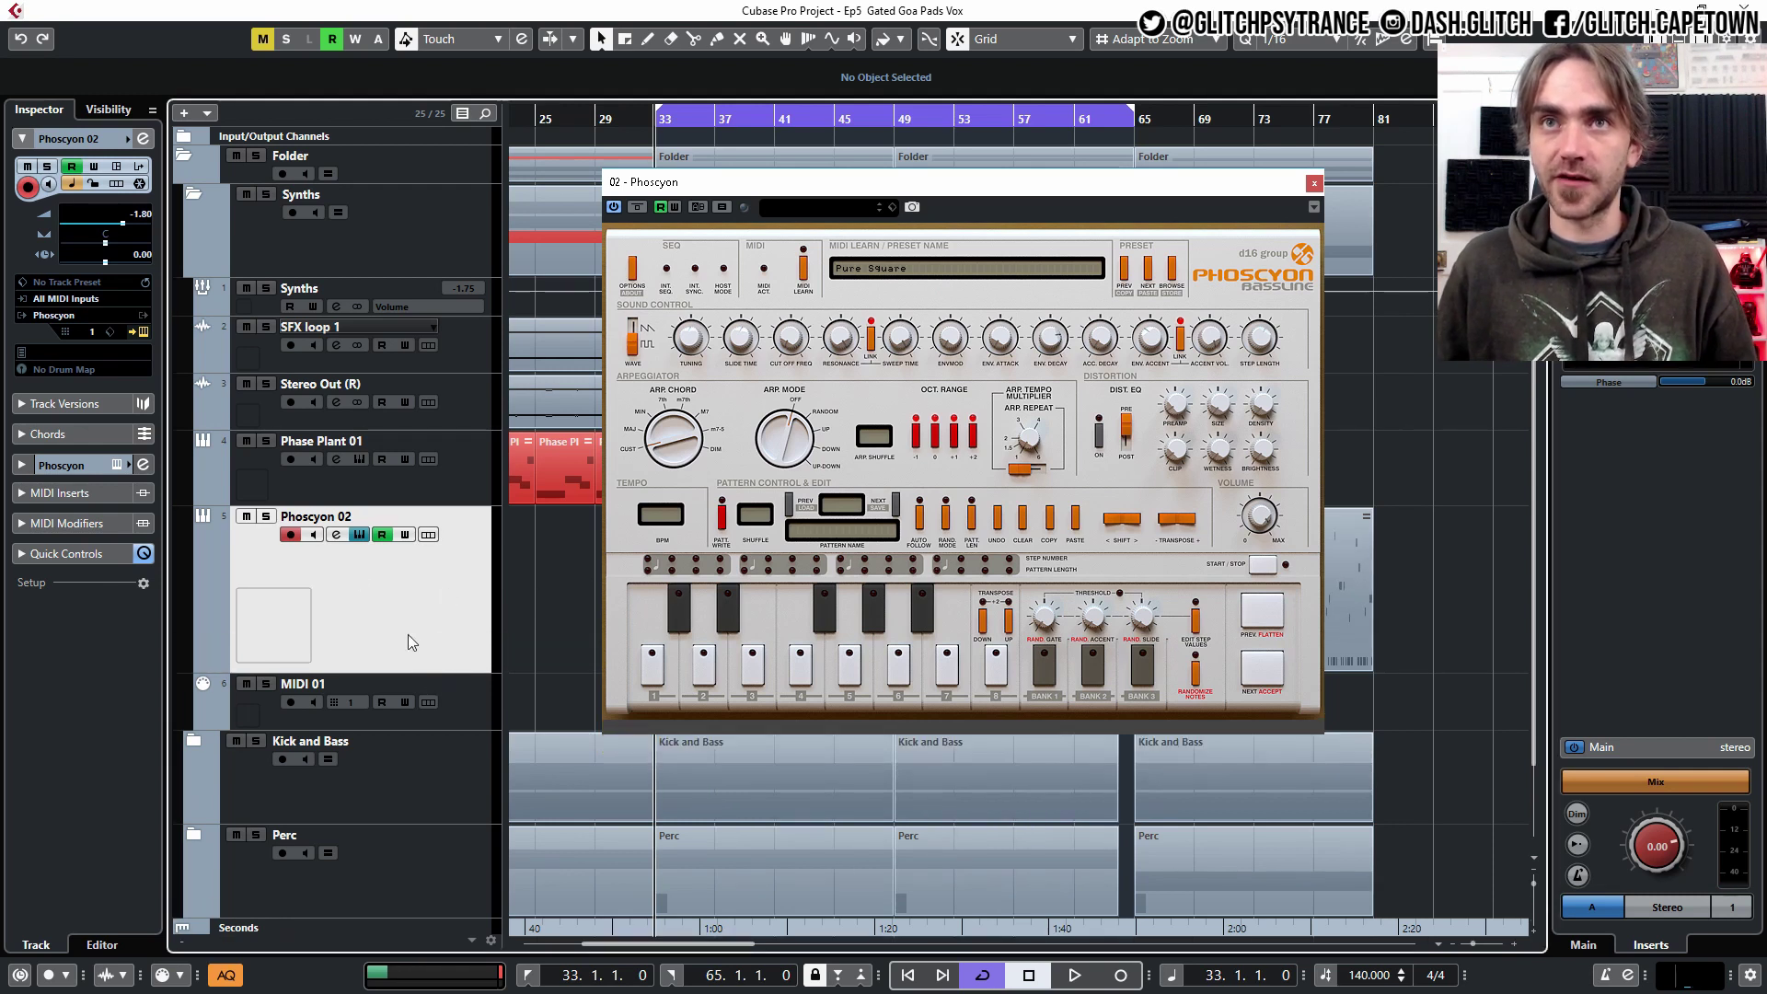
click(267, 518)
key(space)
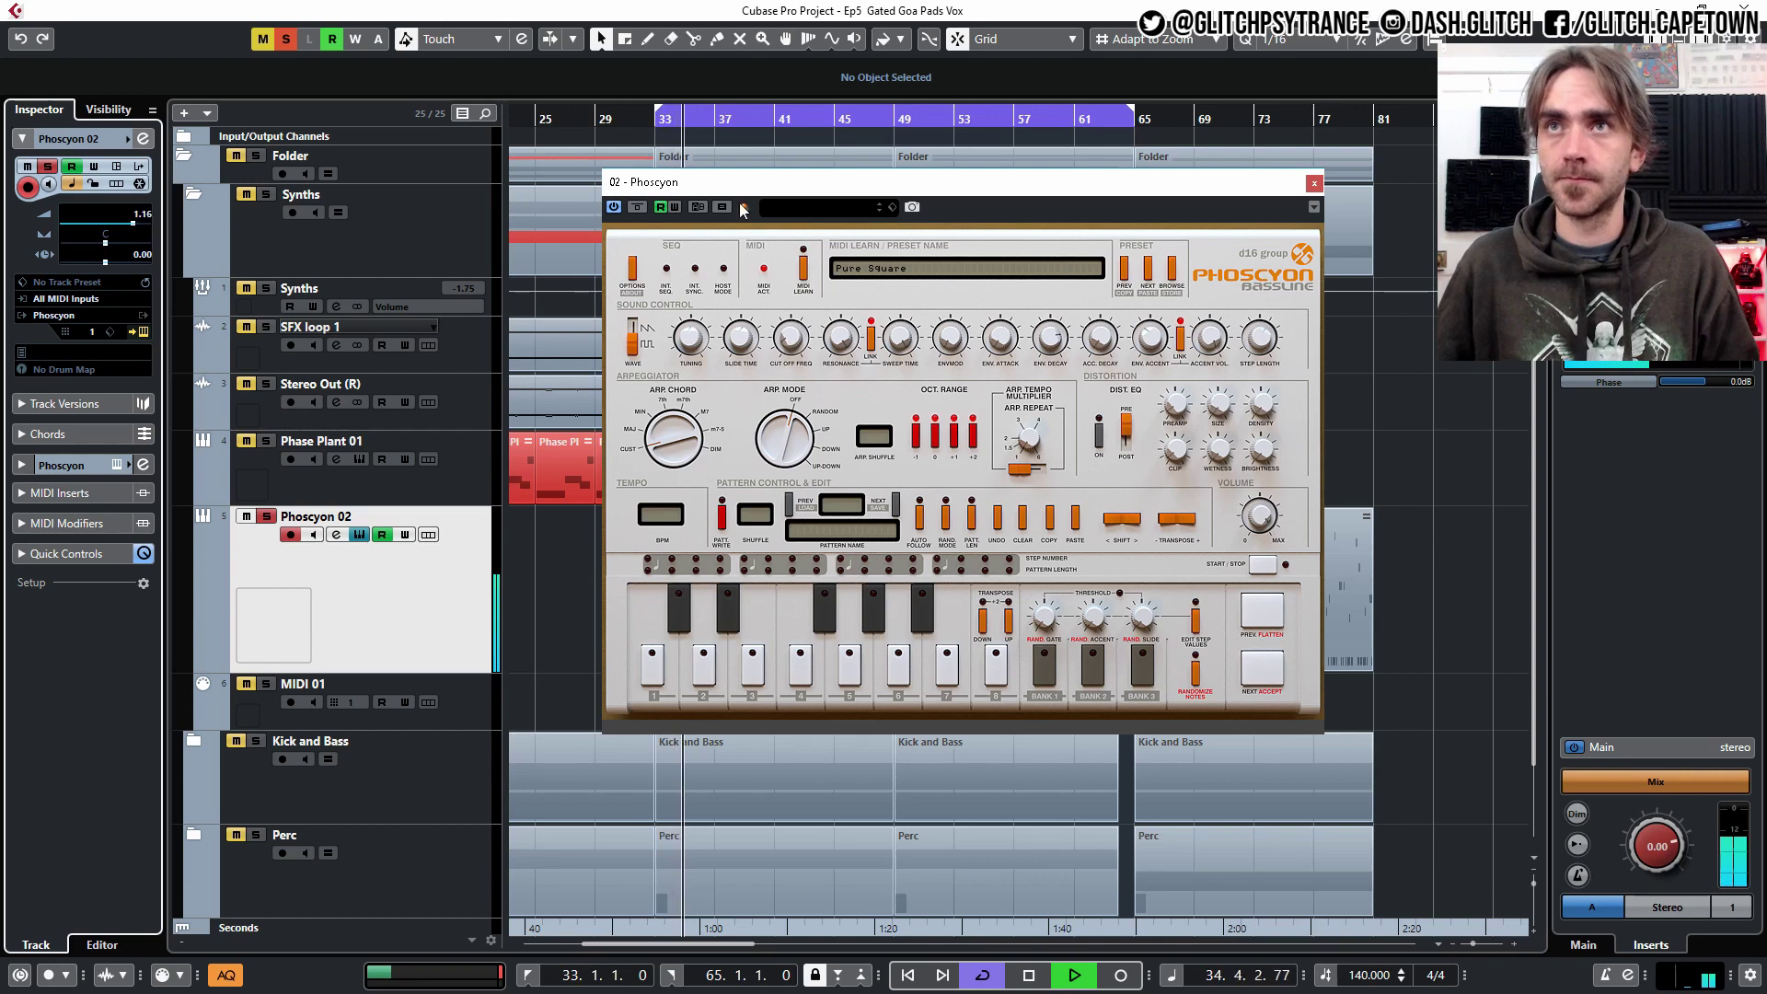
drag(133, 223, 143, 223)
drag(1163, 226, 1319, 227)
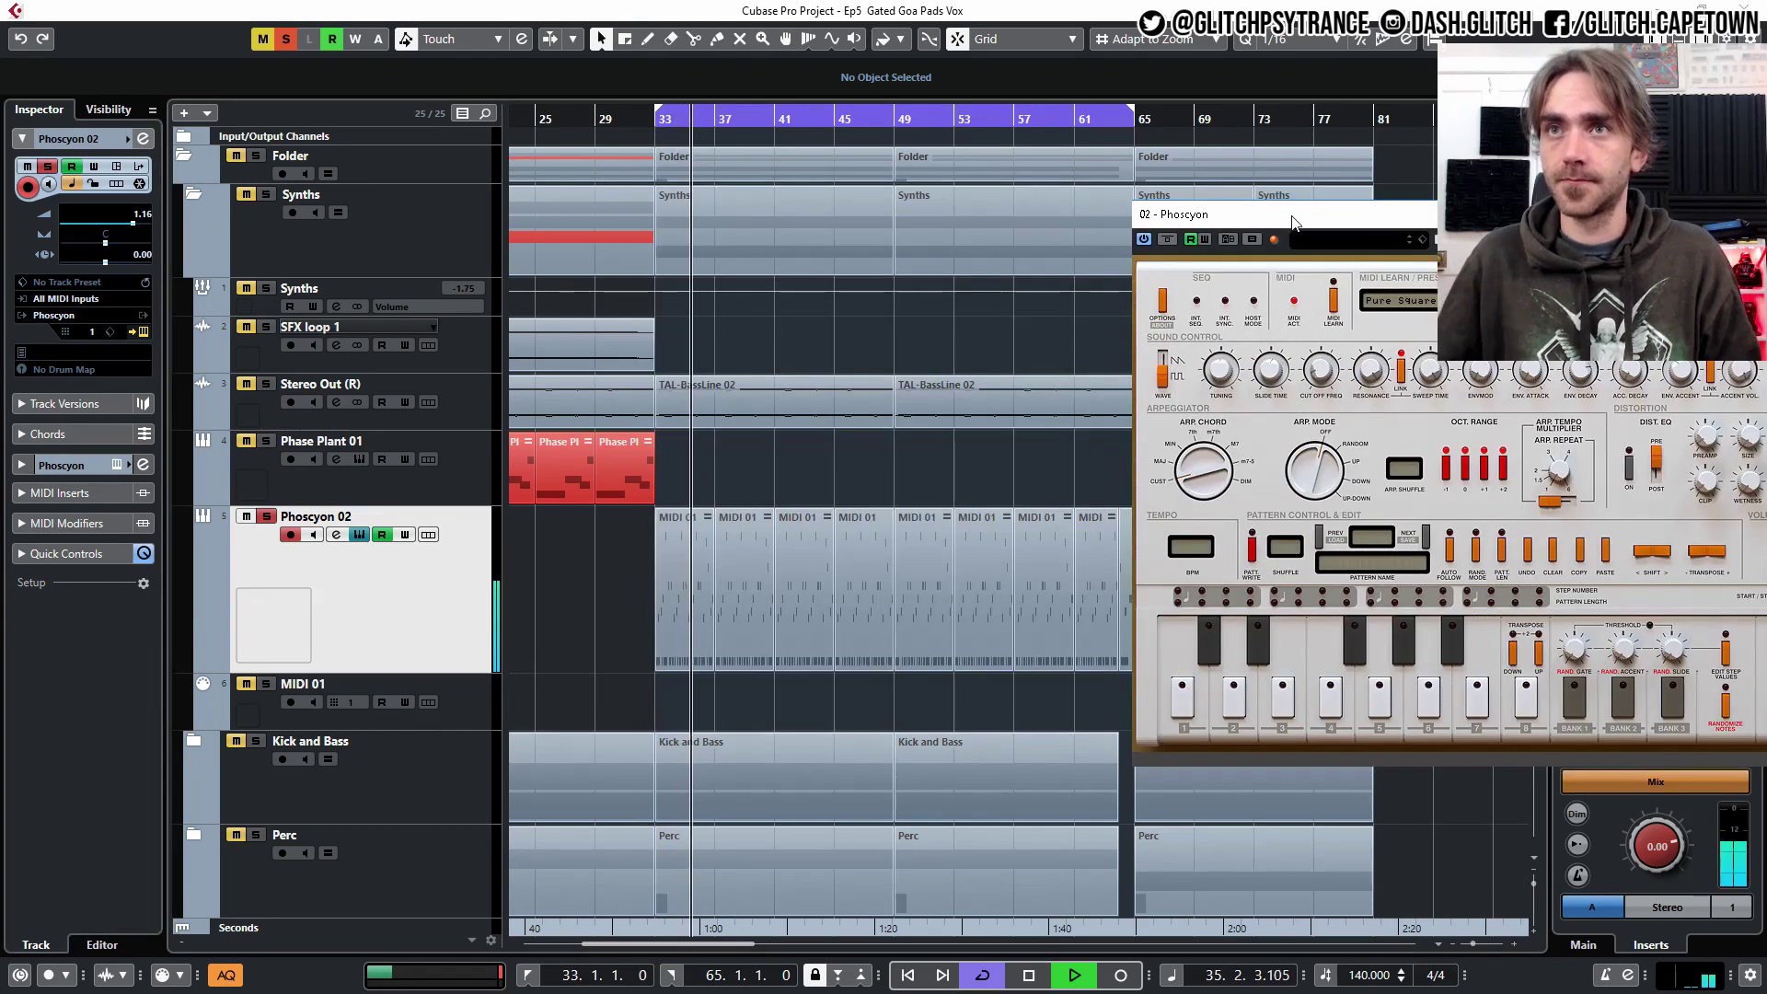
- Unsolo the Phoscyon 02 track, listen to it in the full mix and stop playback
click(266, 517)
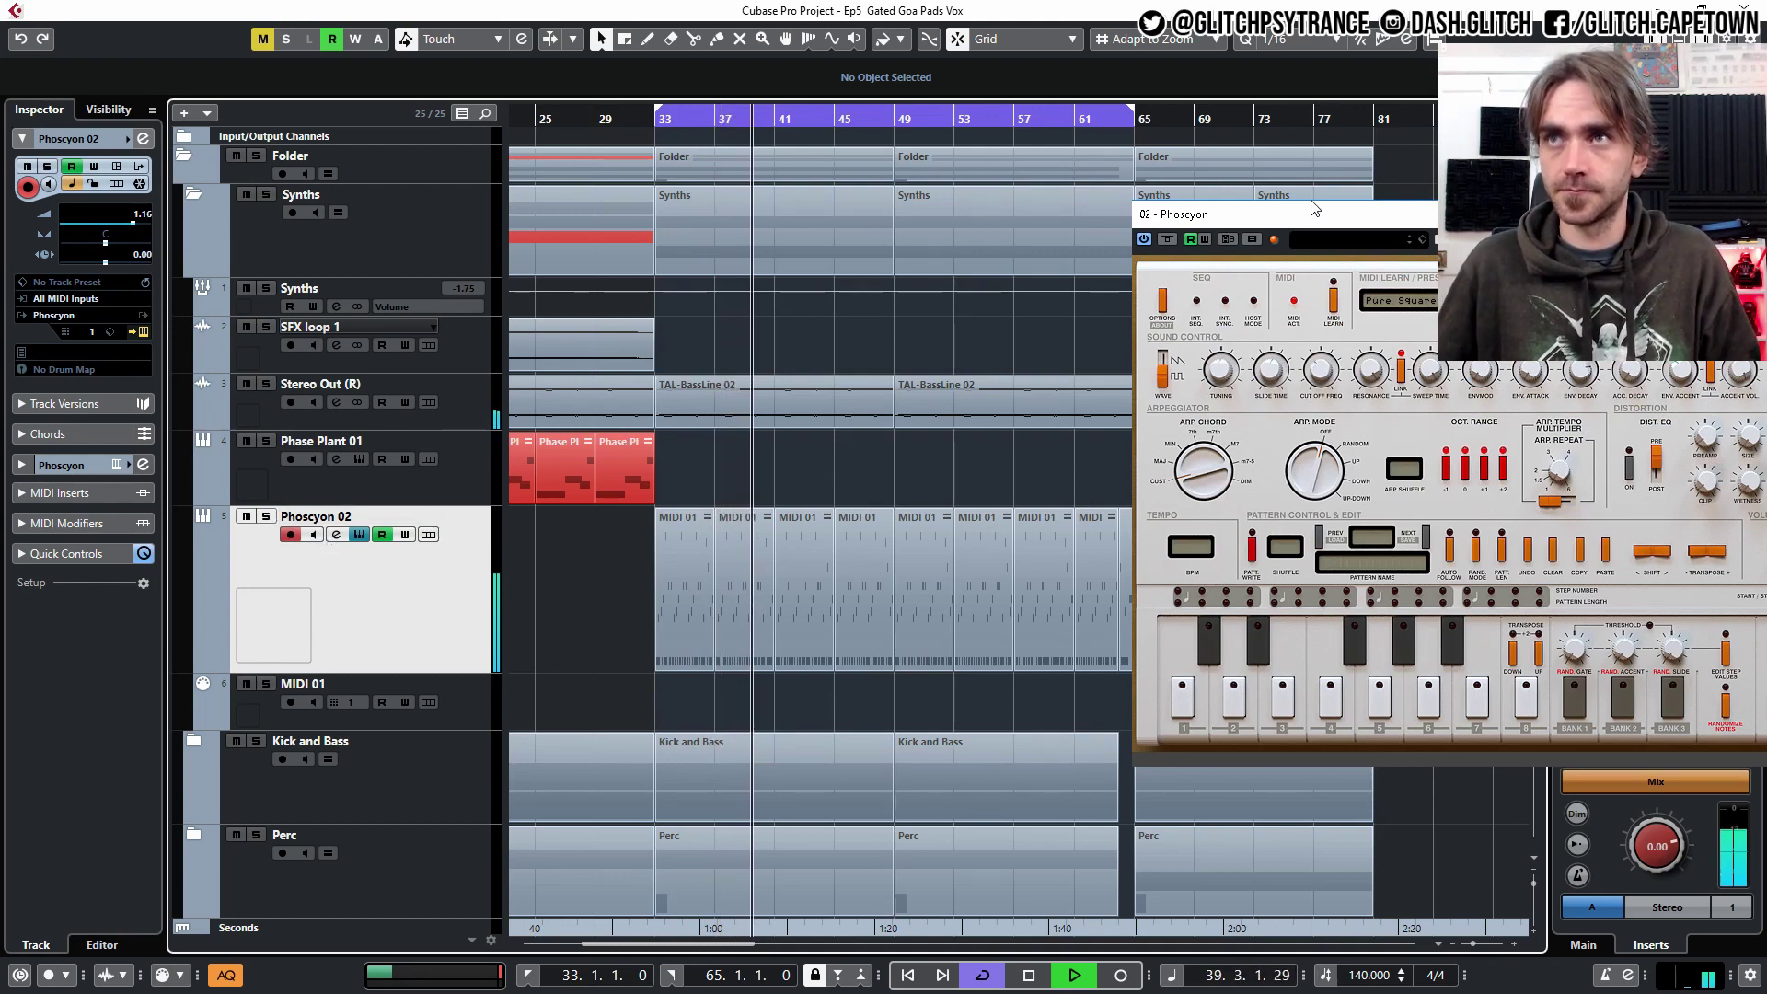
drag(1298, 219, 1083, 203)
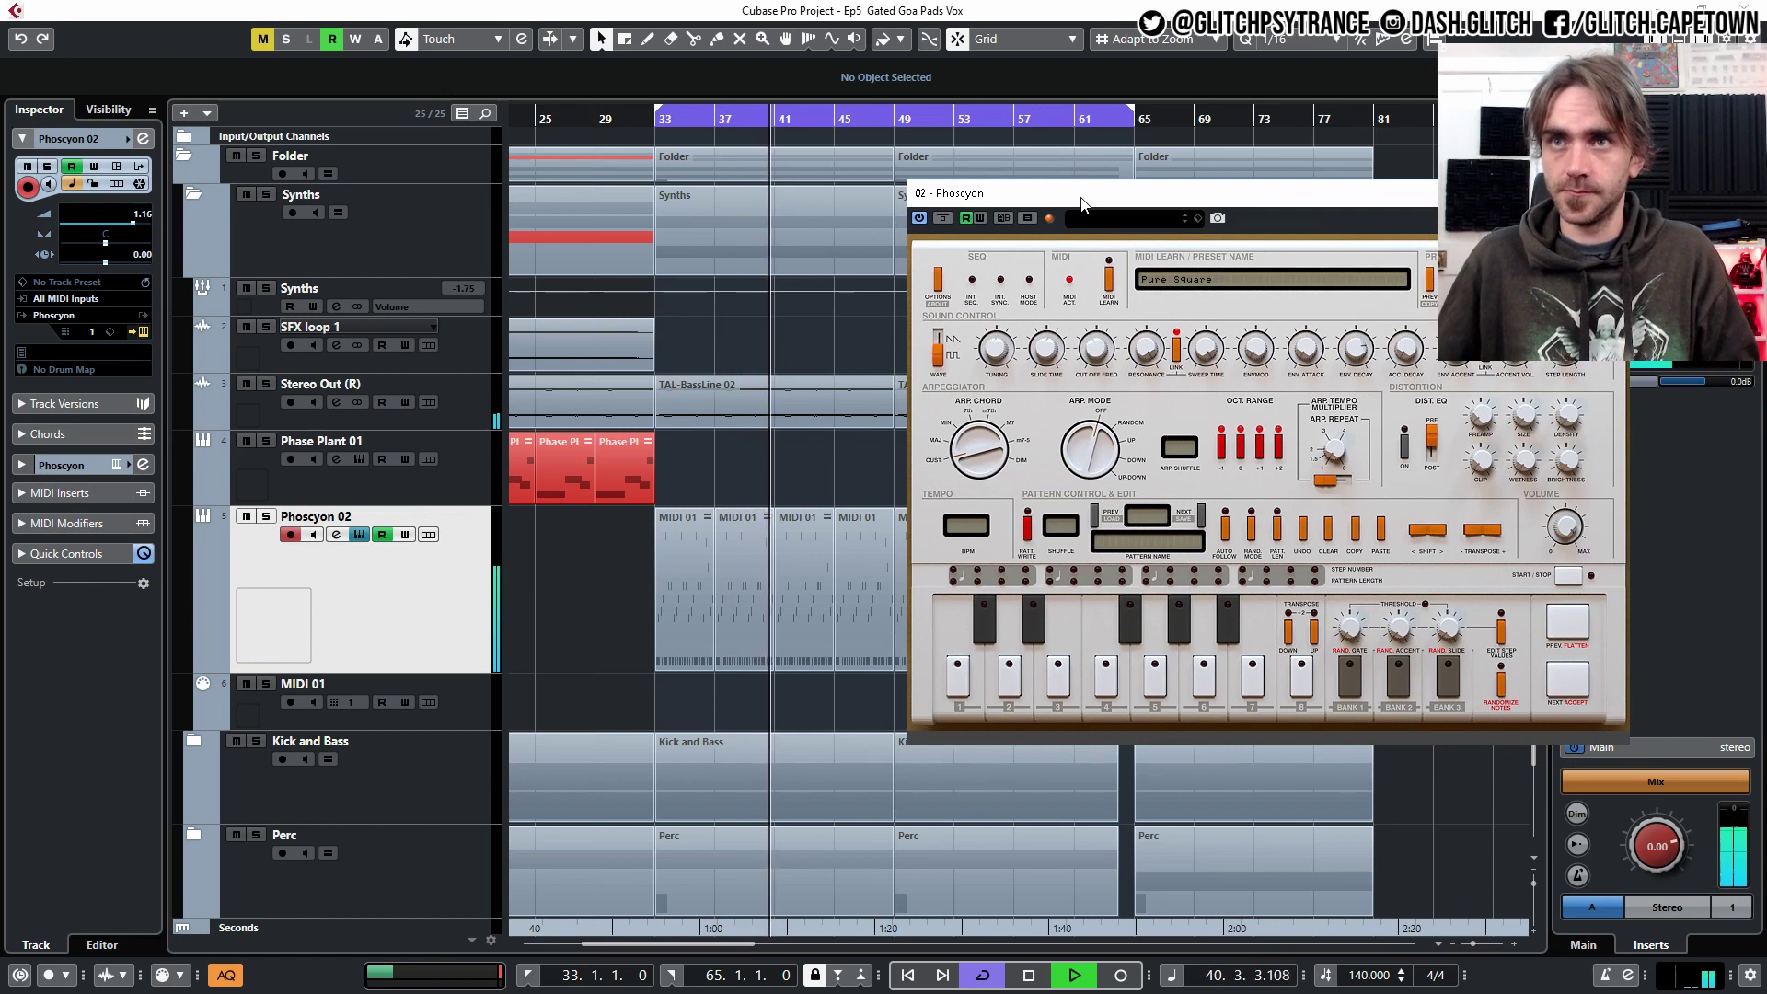
key(space)
- Open The Scream 64 from the Phoscyon 02 channel's inserts and examine its diode, filter and op-amp modification settings
click(145, 138)
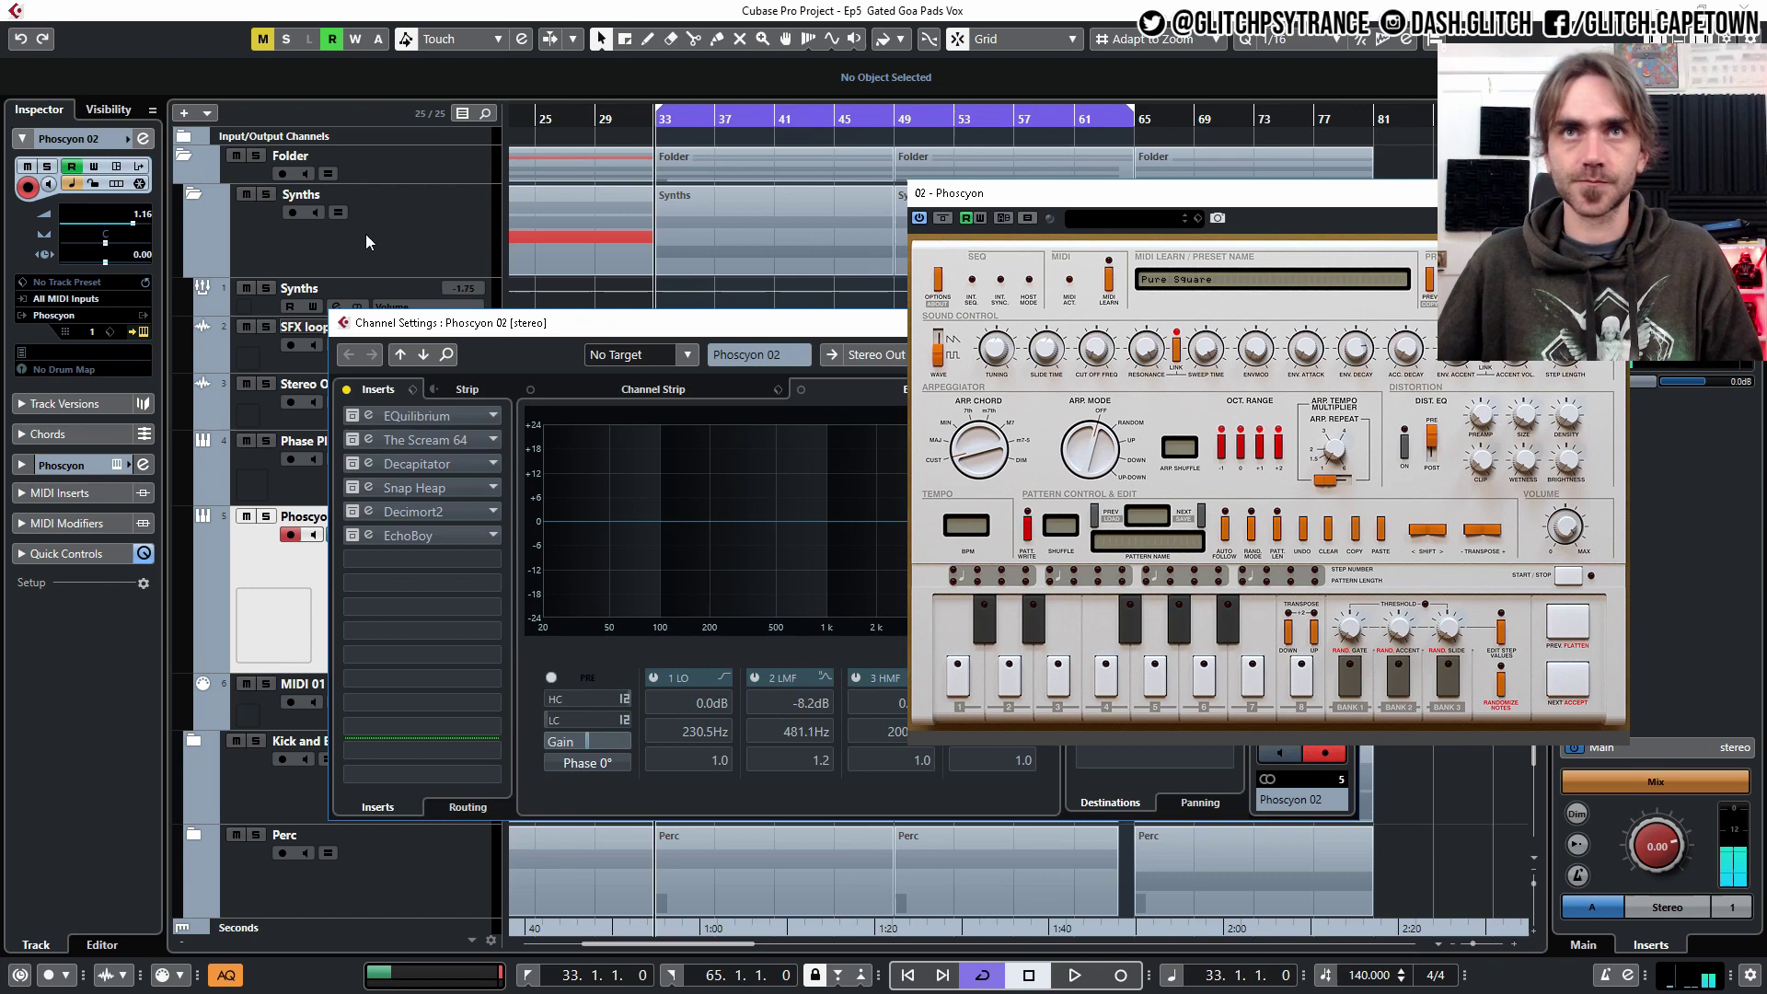
click(368, 439)
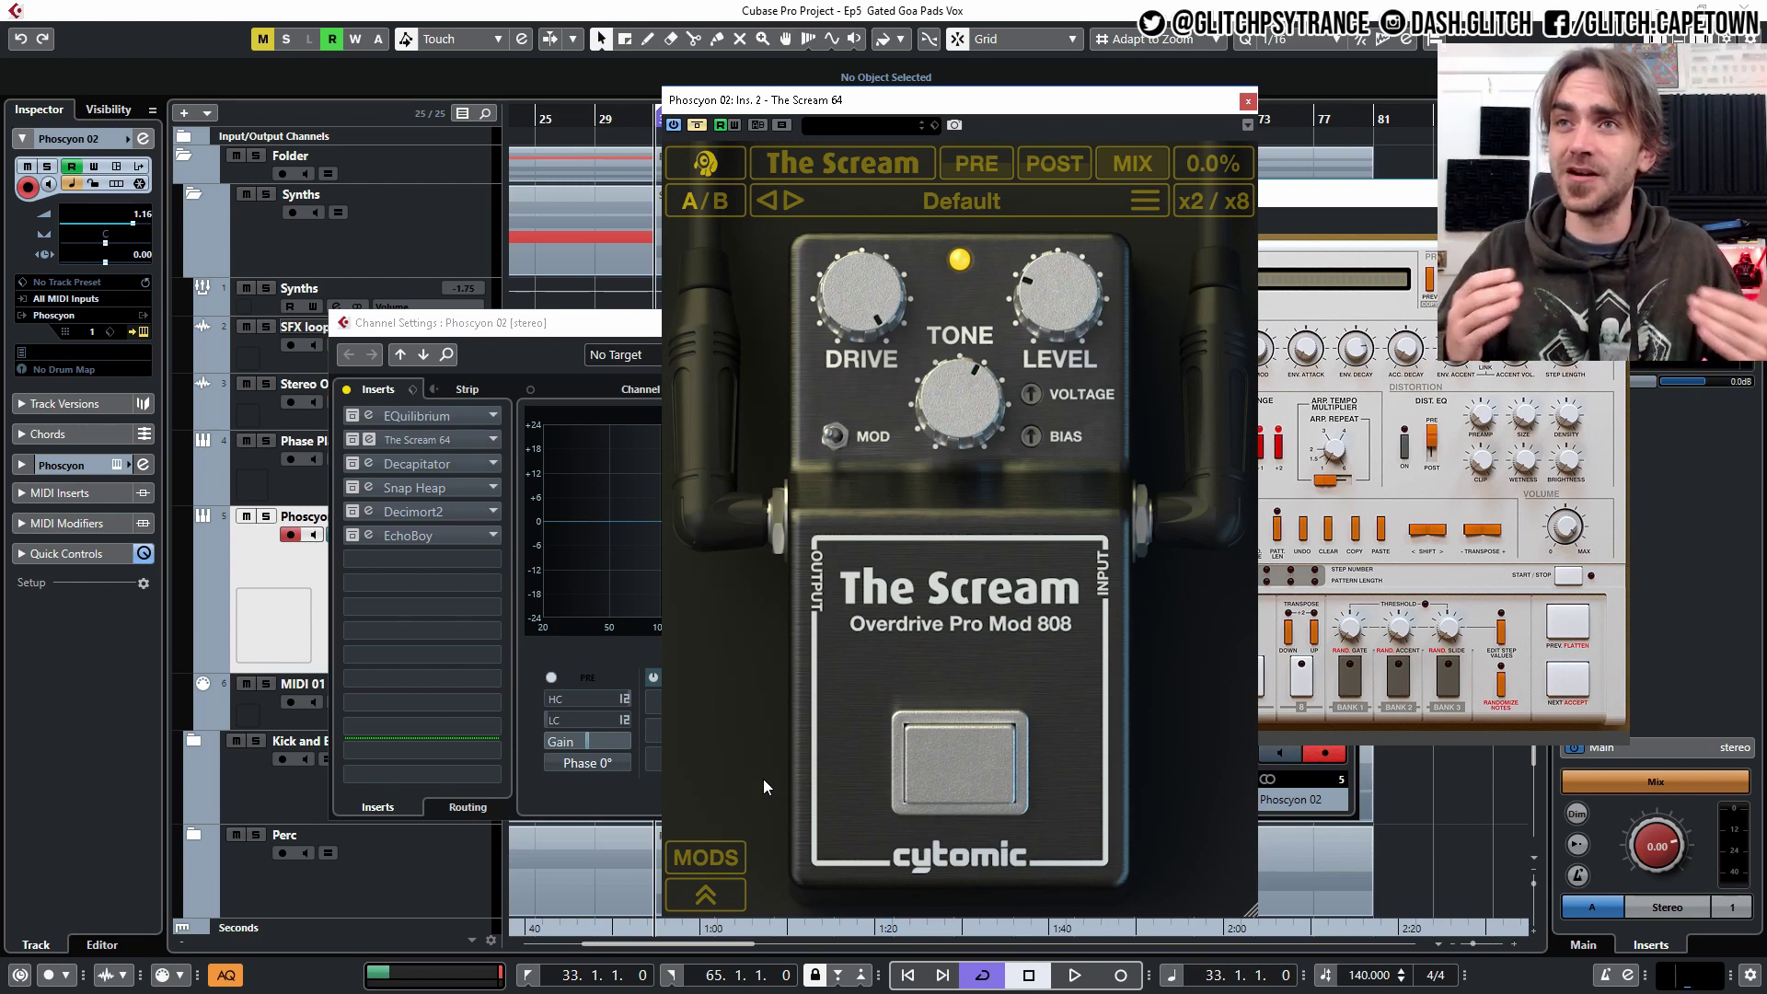
click(712, 858)
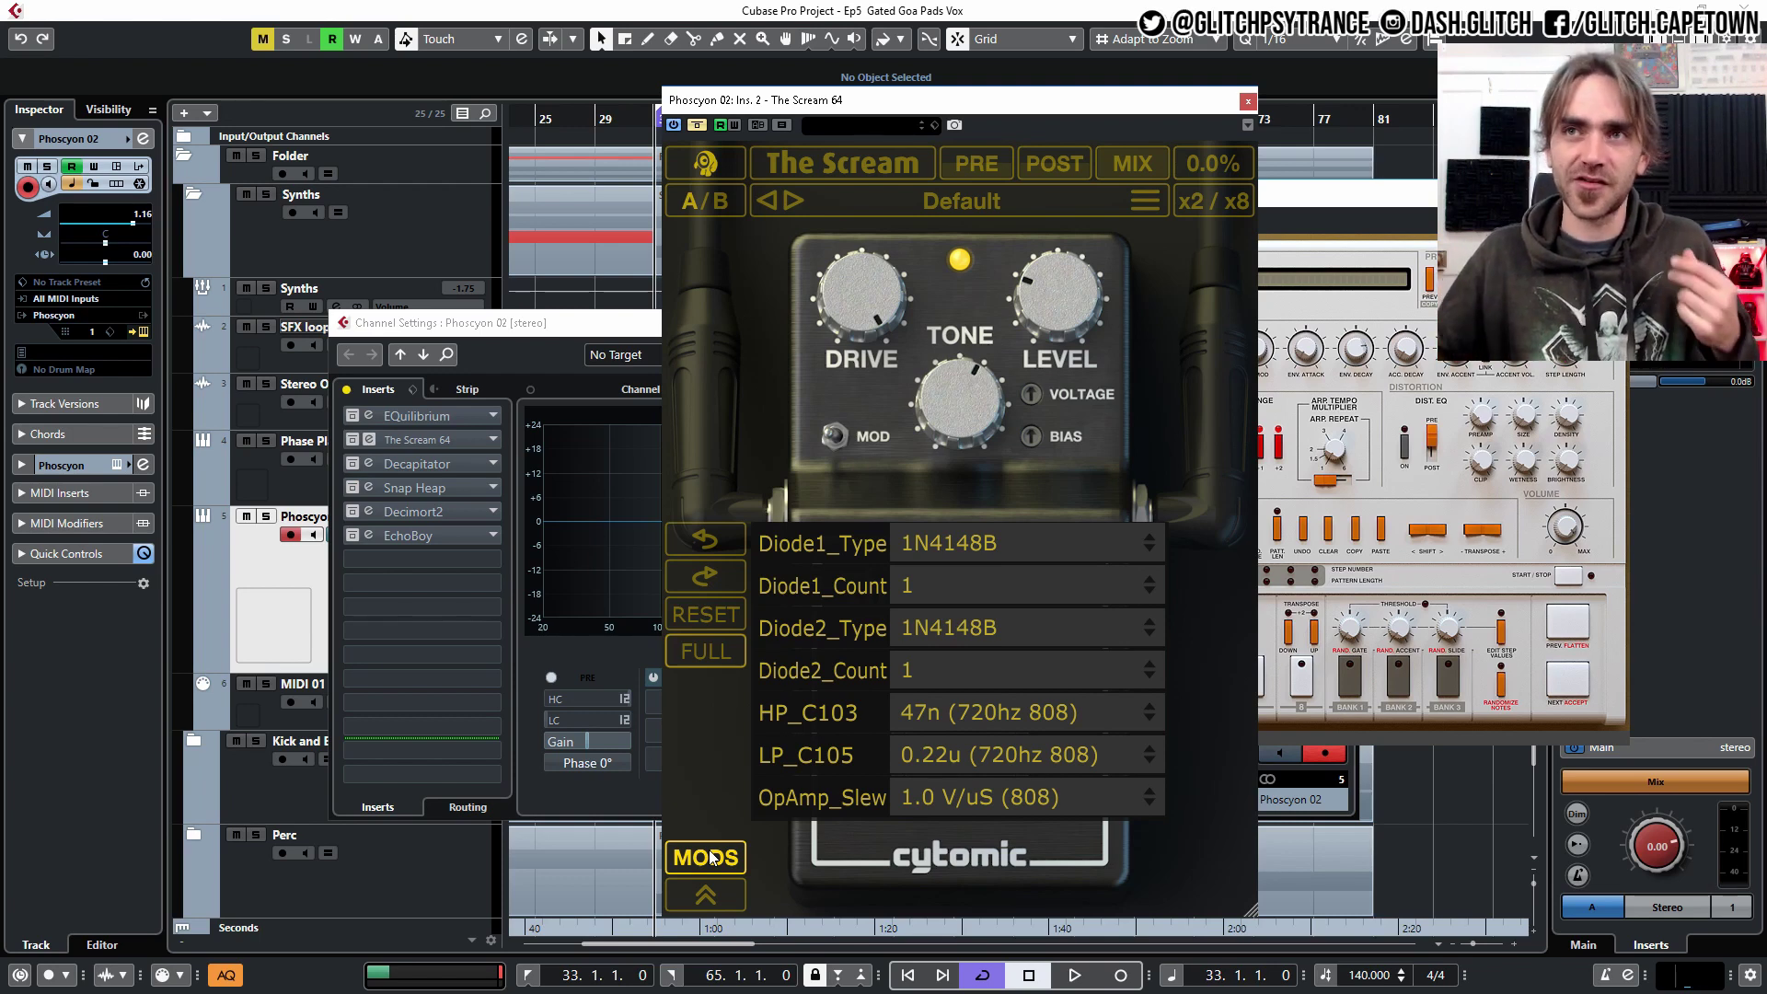
click(706, 857)
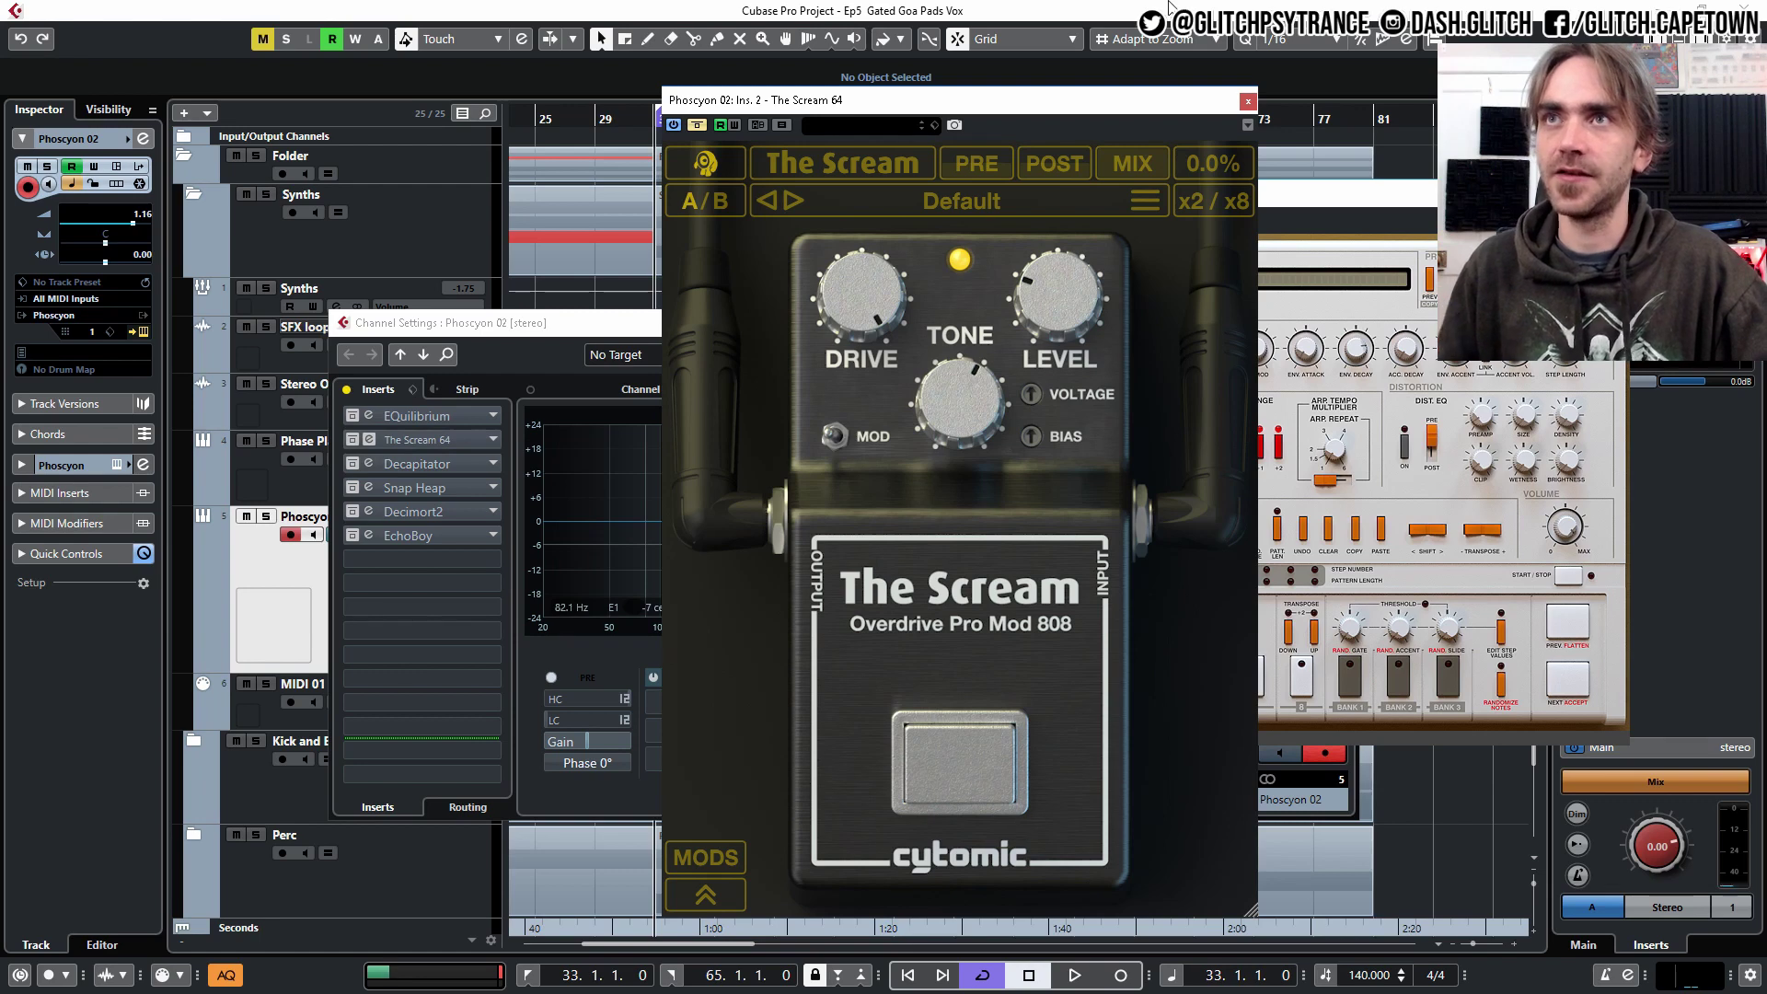
- Start playback and take The Scream 64 off bypass on the Phoscyon 02 channel, keeping its window clear of the synth
drag(1064, 101, 565, 95)
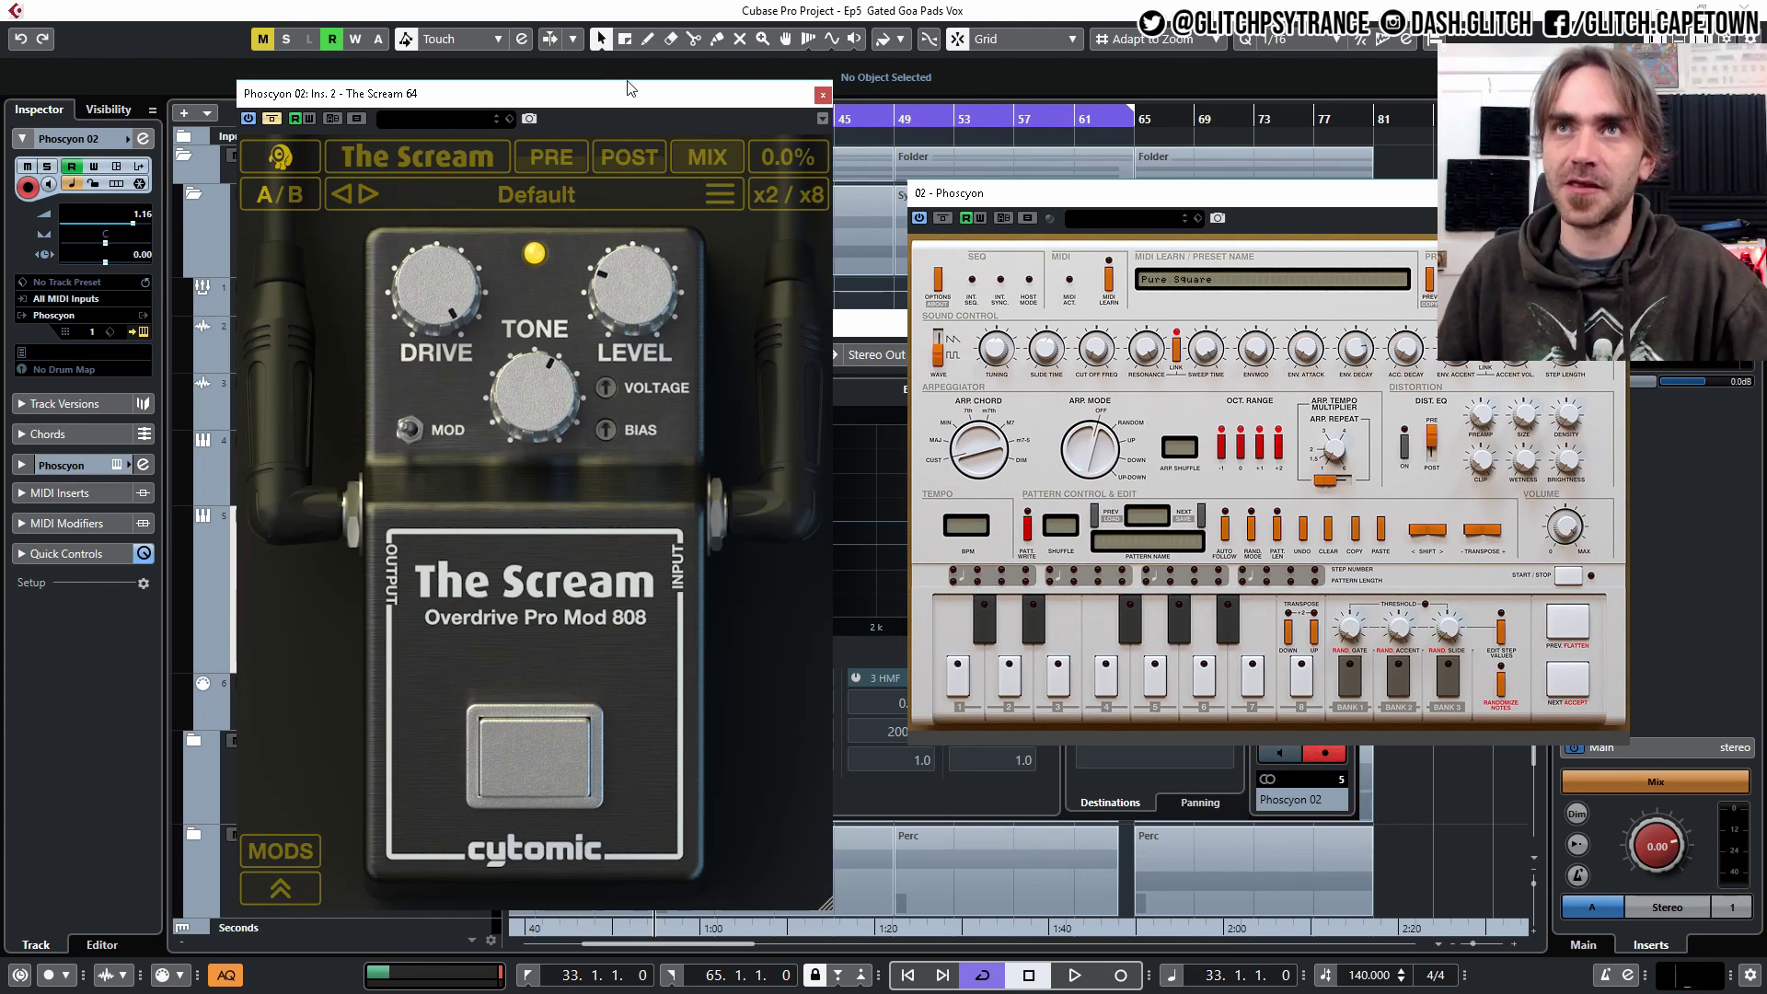
drag(627, 89, 1076, 99)
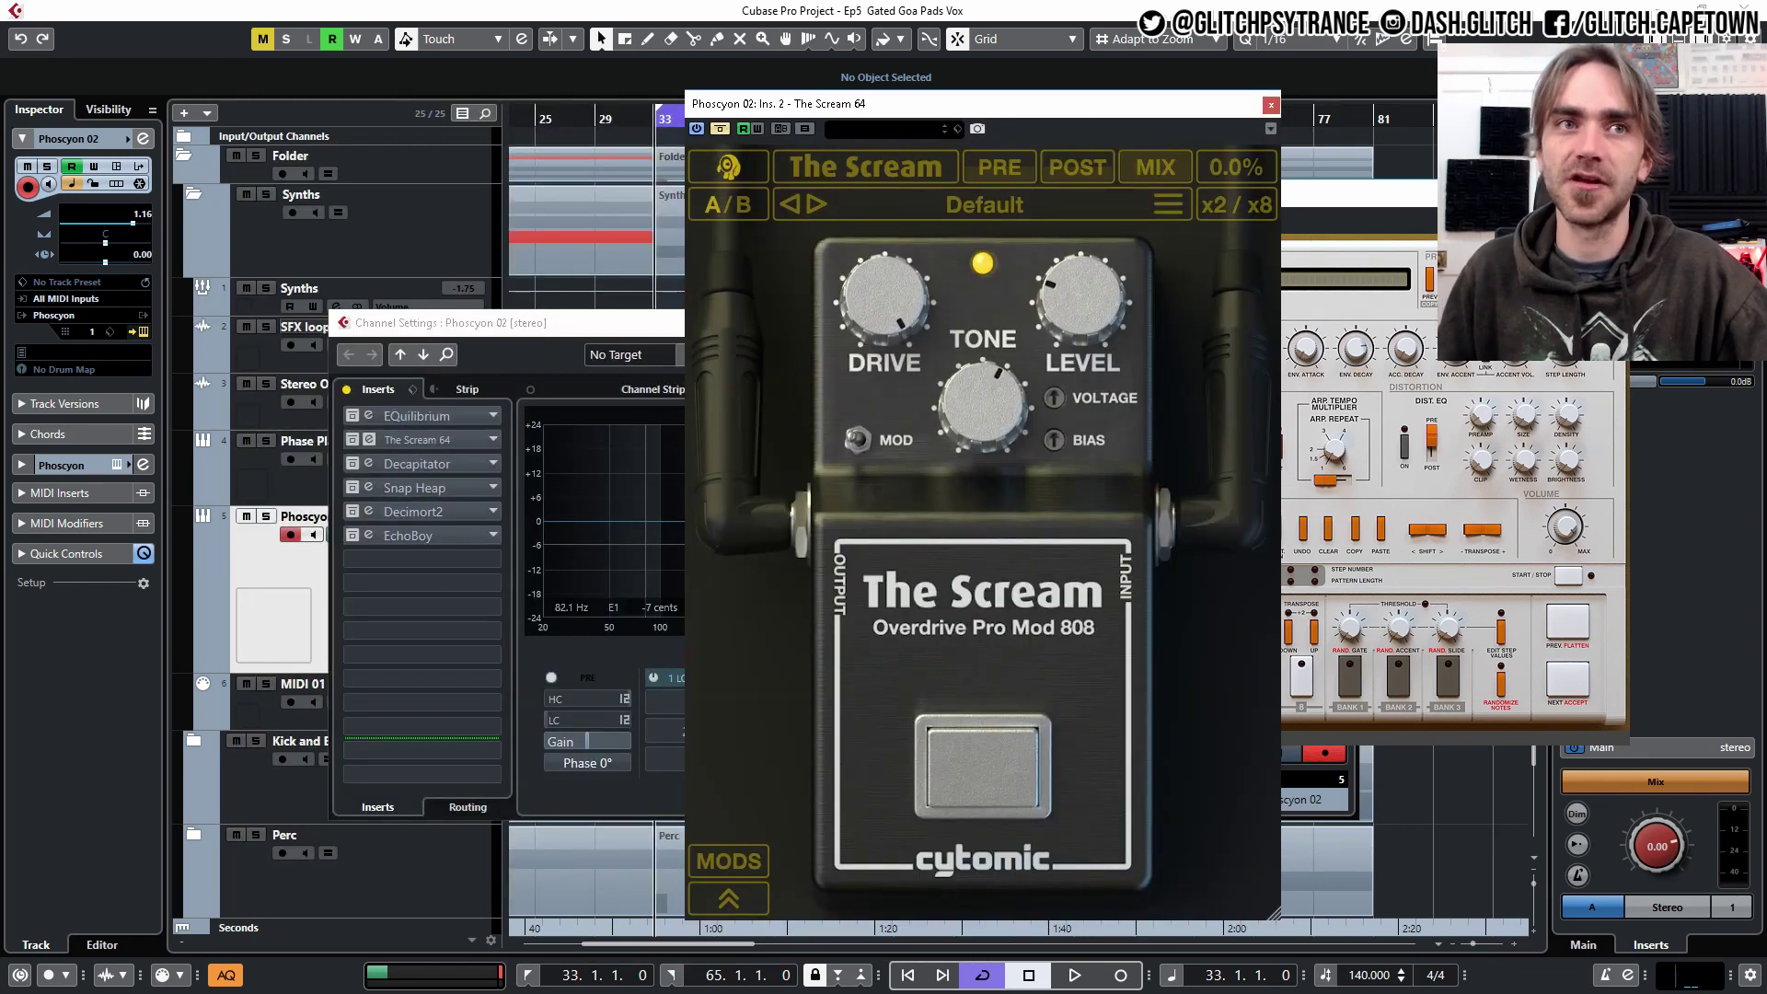
click(502, 327)
key(space)
click(377, 440)
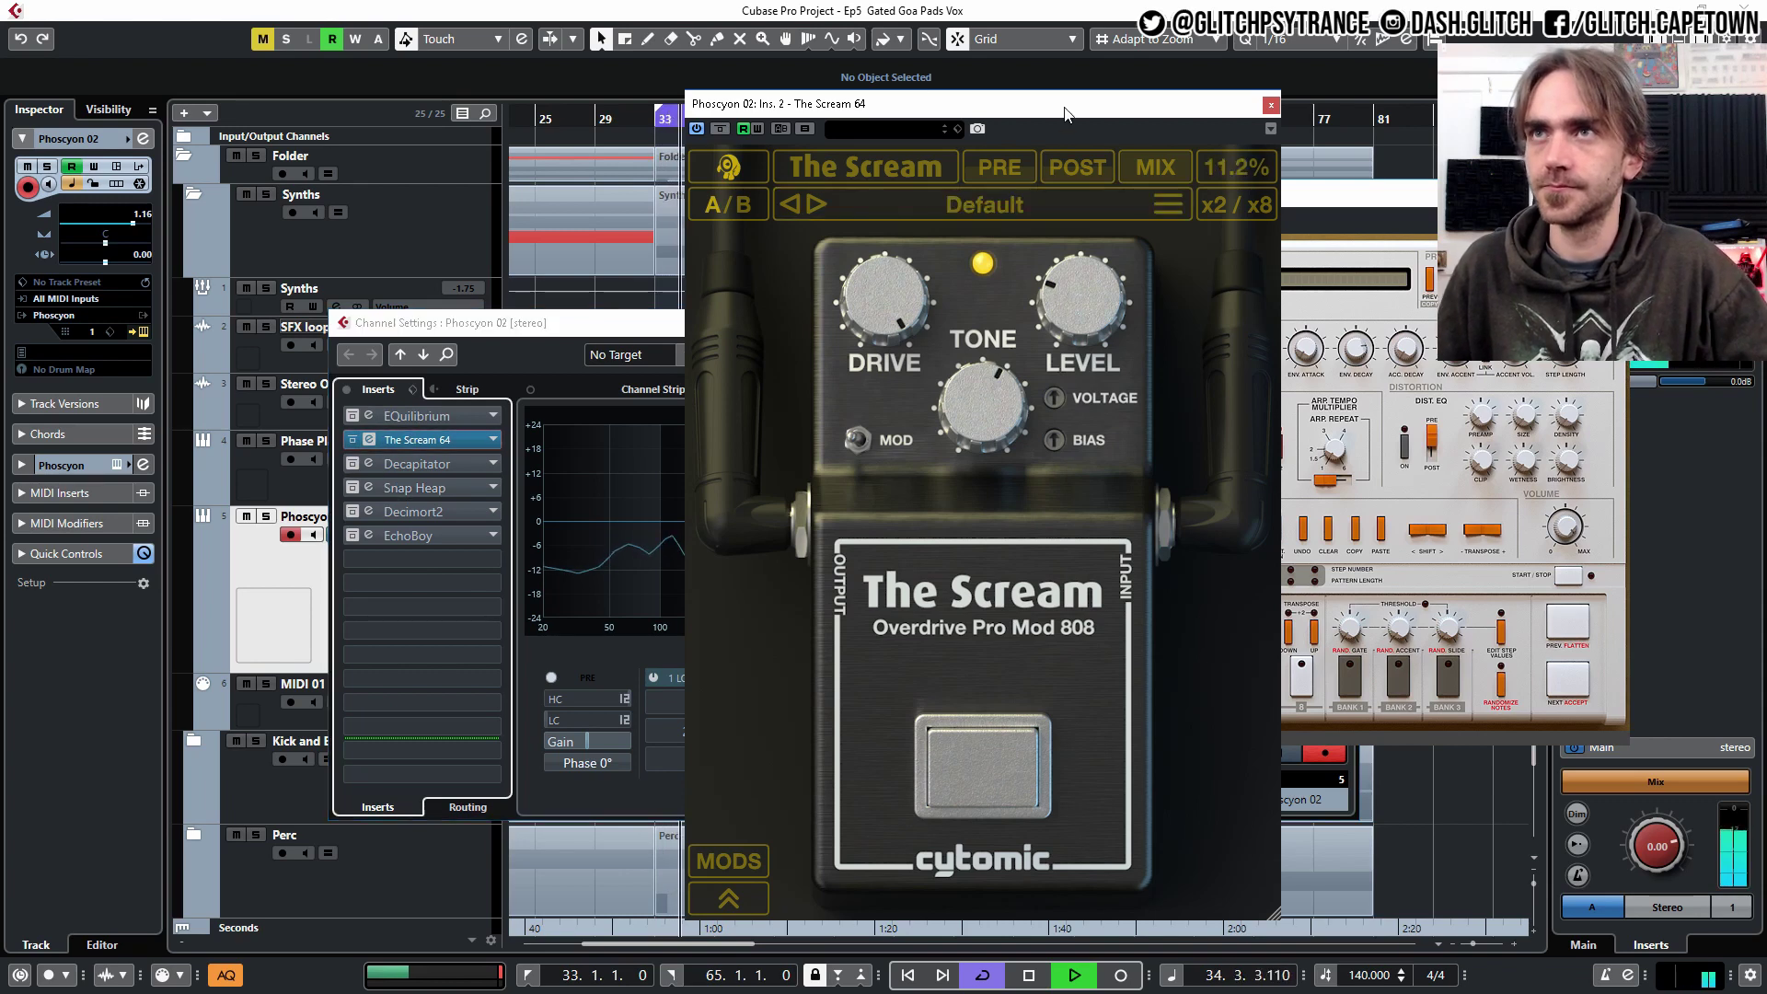
drag(1065, 112, 678, 83)
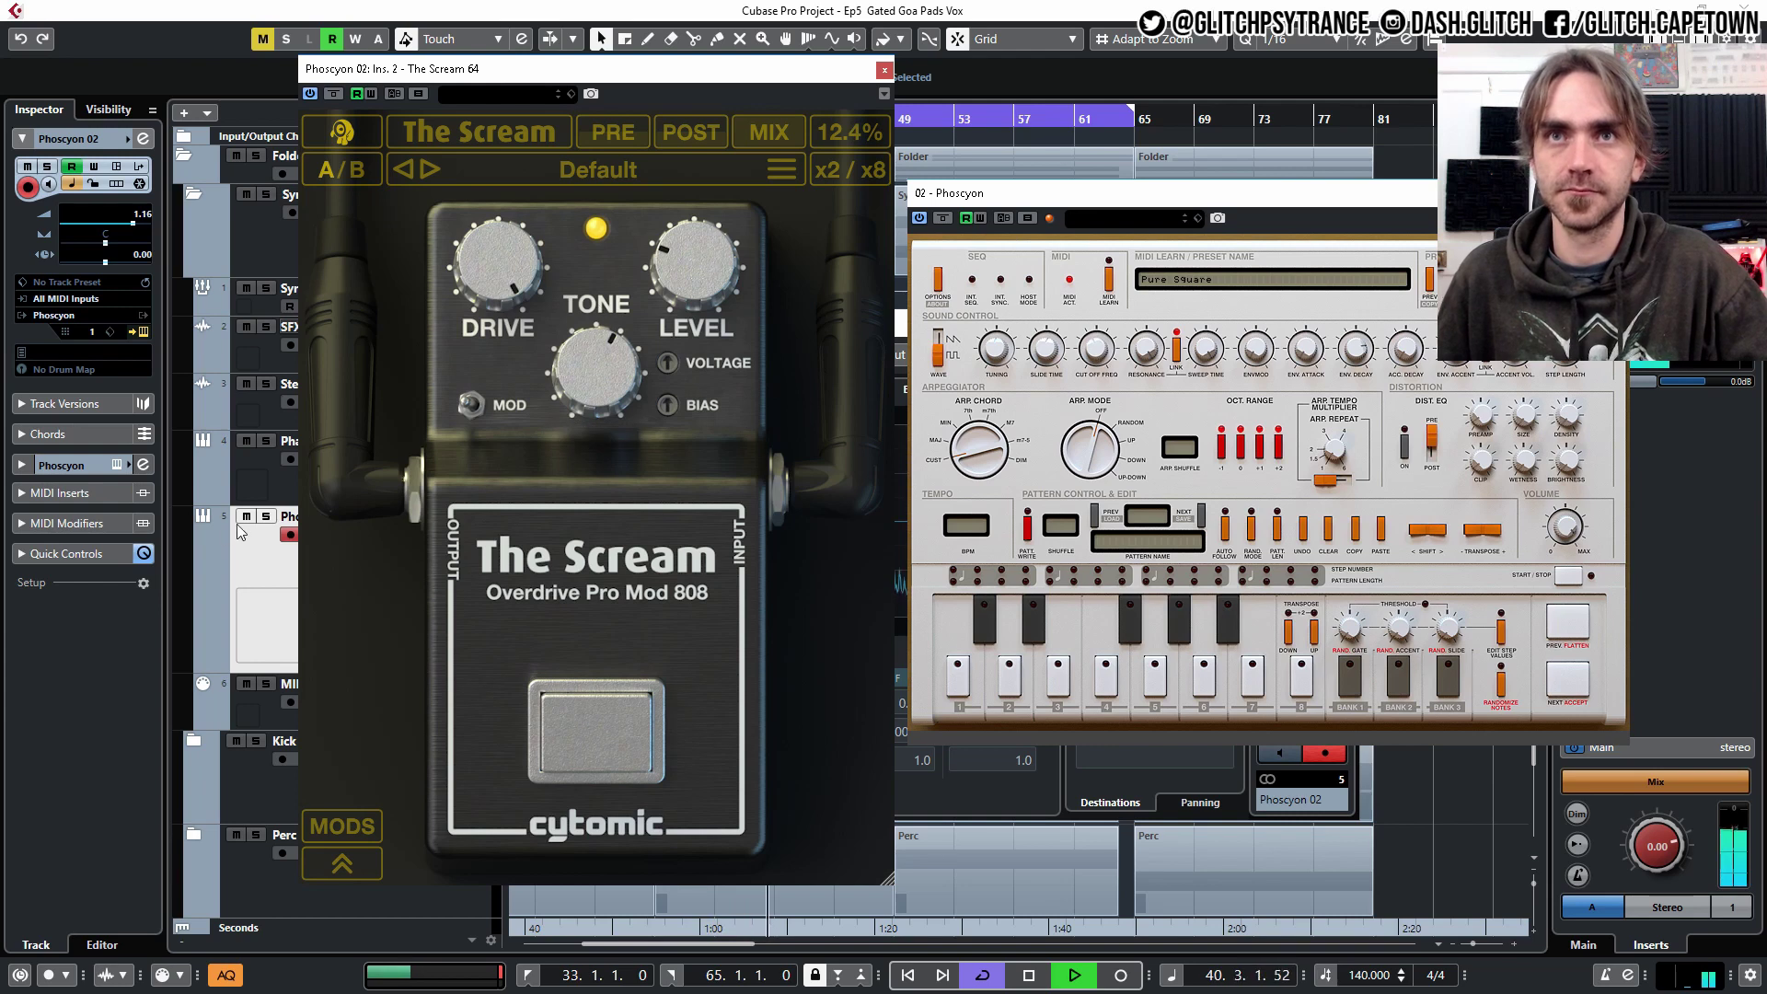
- Solo the Phoscyon 02 track, listen to The Scream 64's overdrive, check its Tone setting and stop playback
click(266, 517)
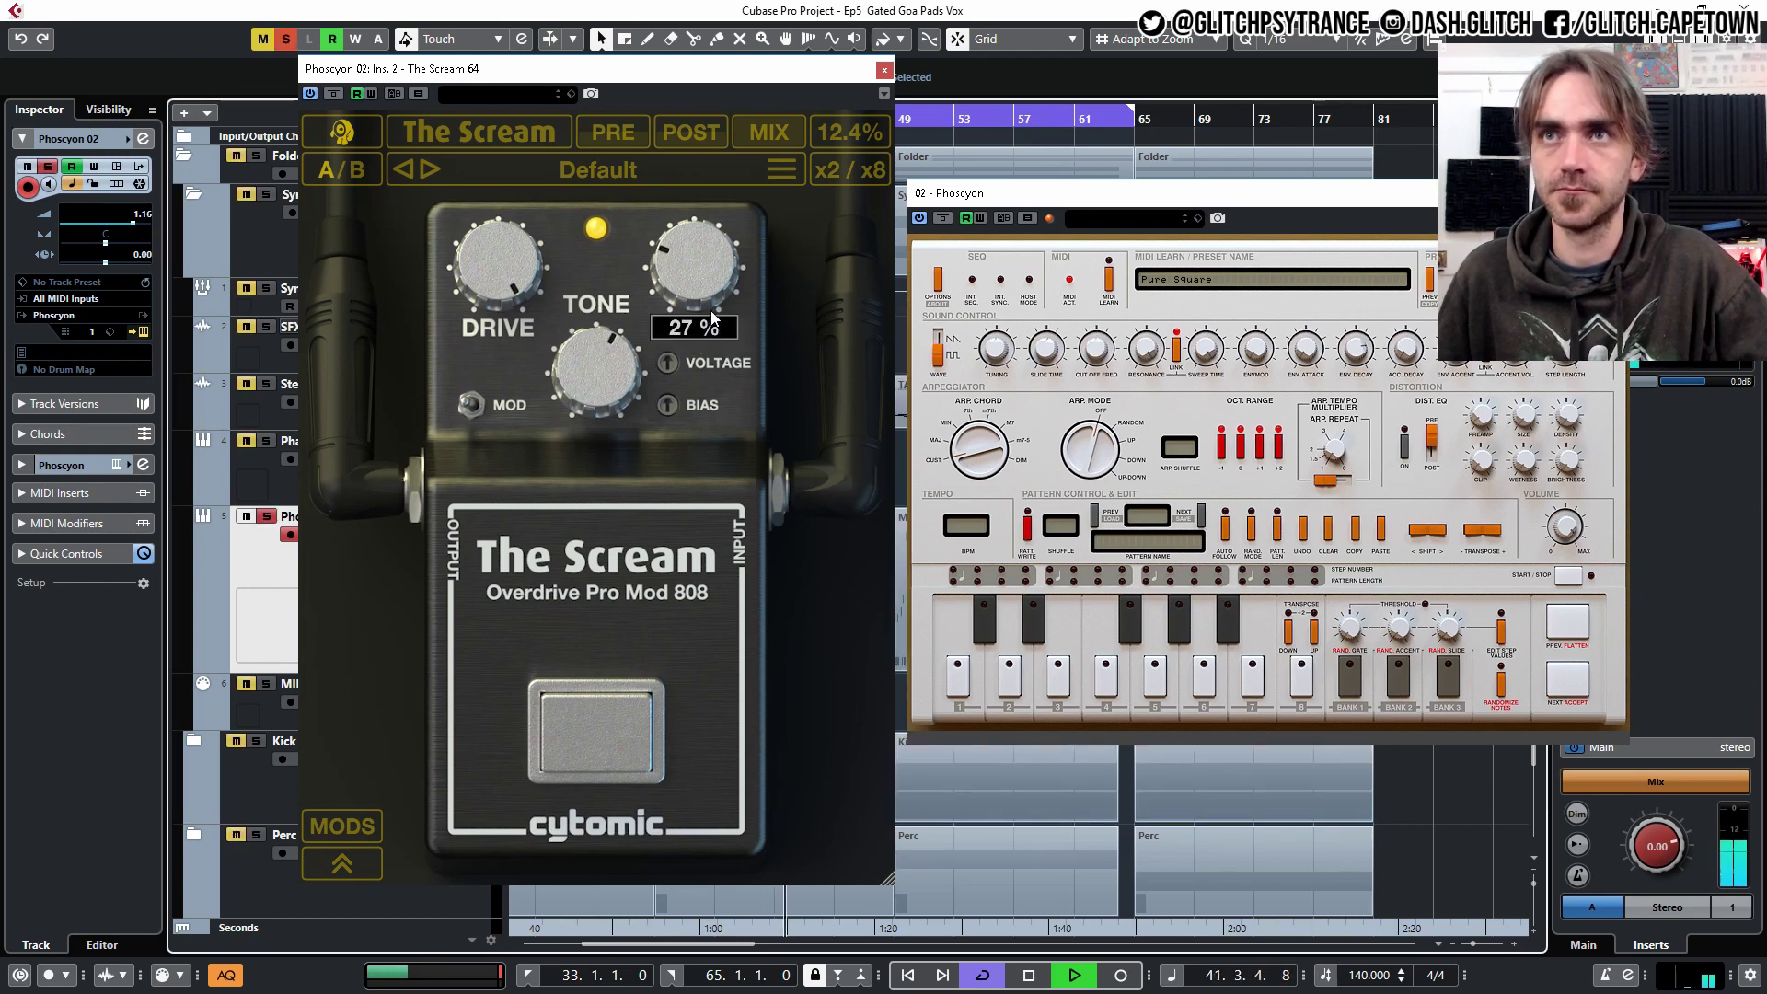
drag(770, 74, 1289, 101)
click(657, 122)
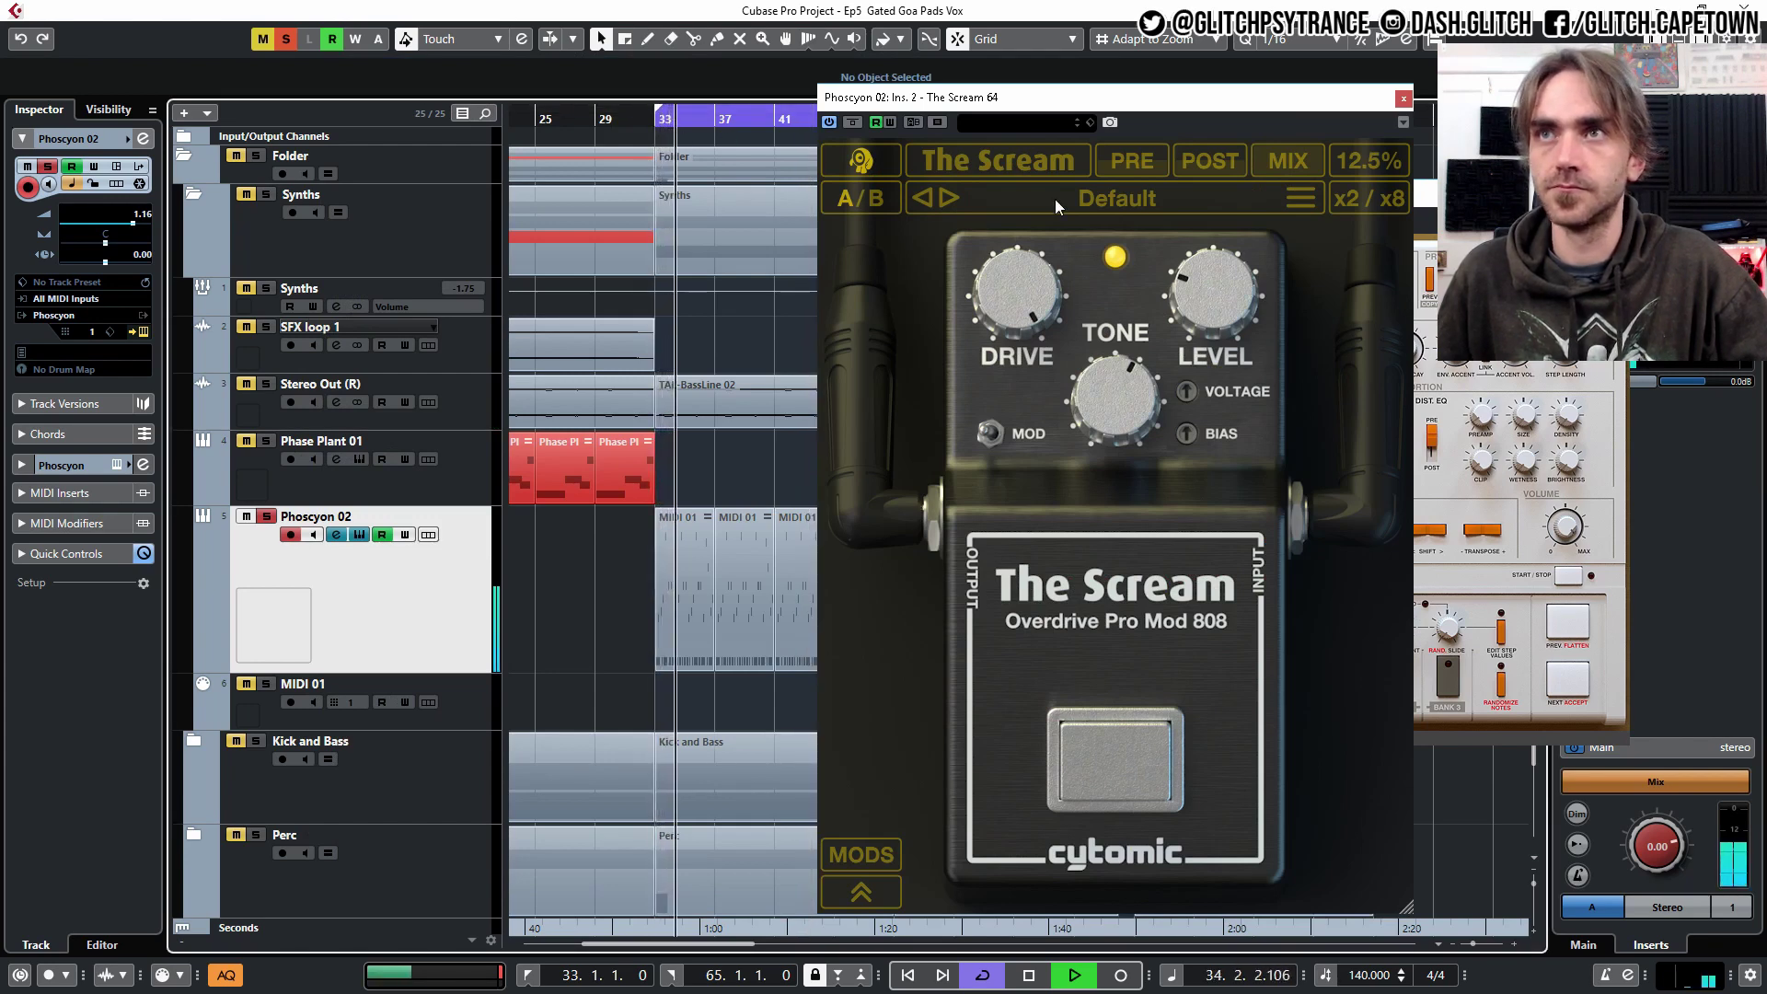
mouse_move(1123, 378)
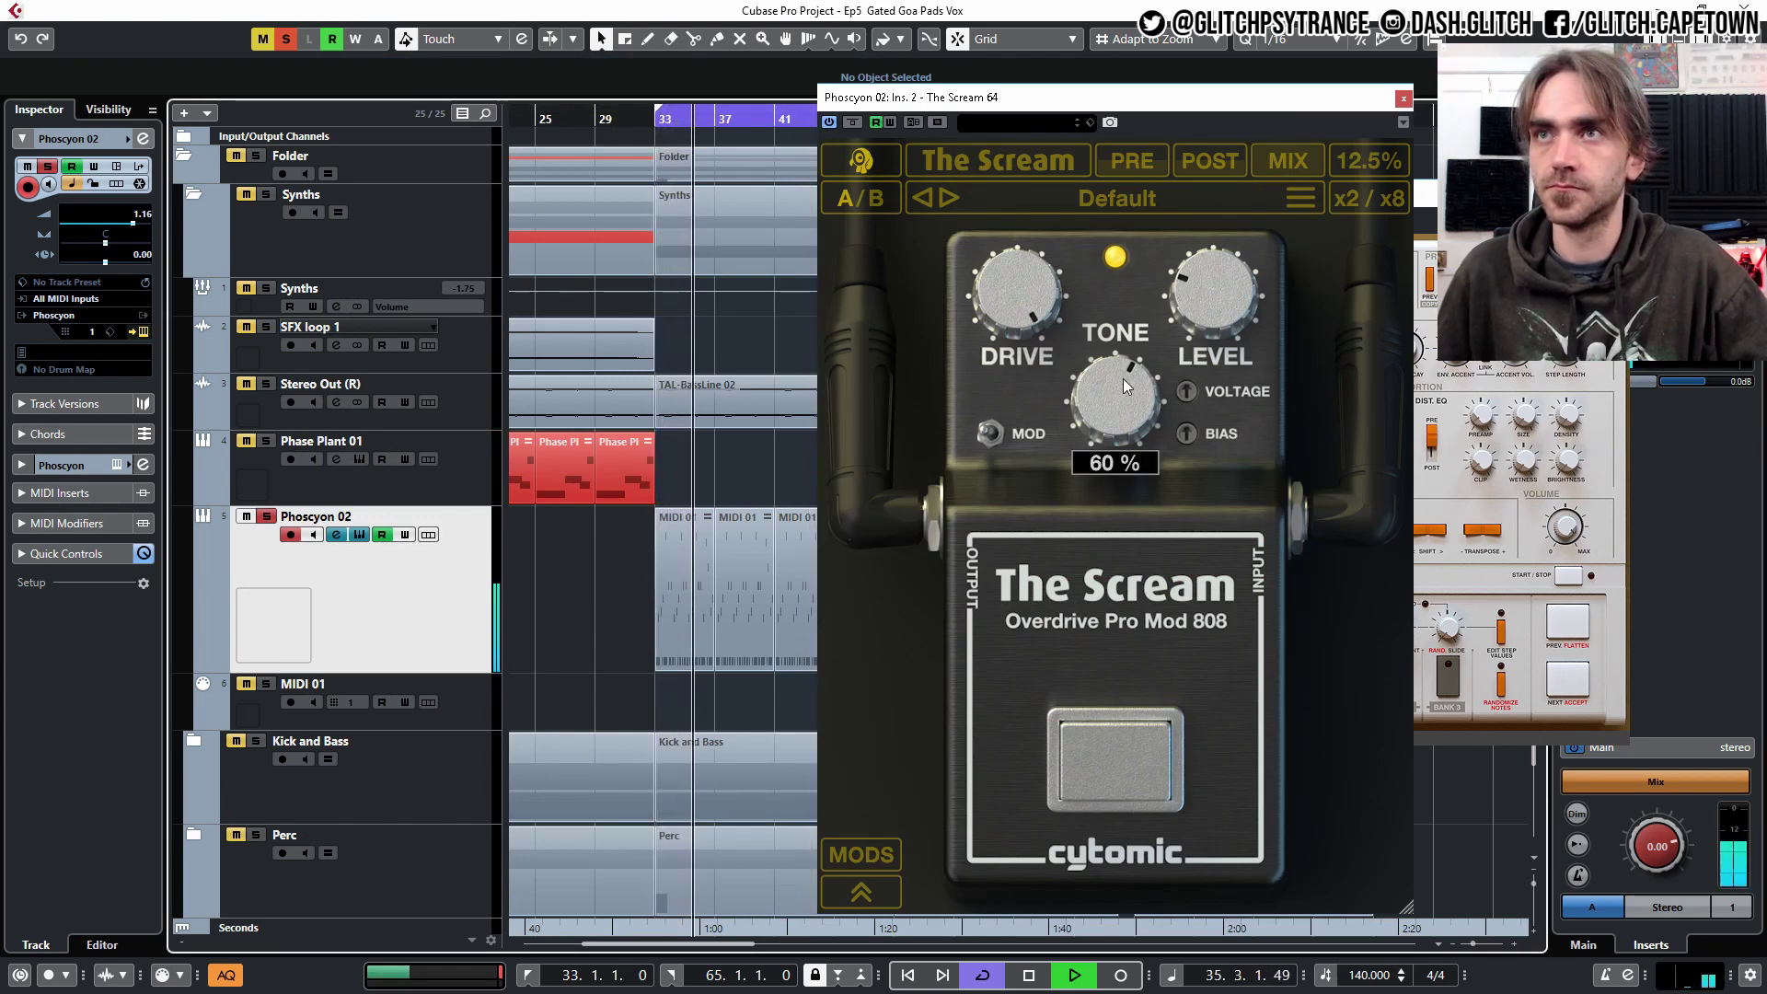
key(space)
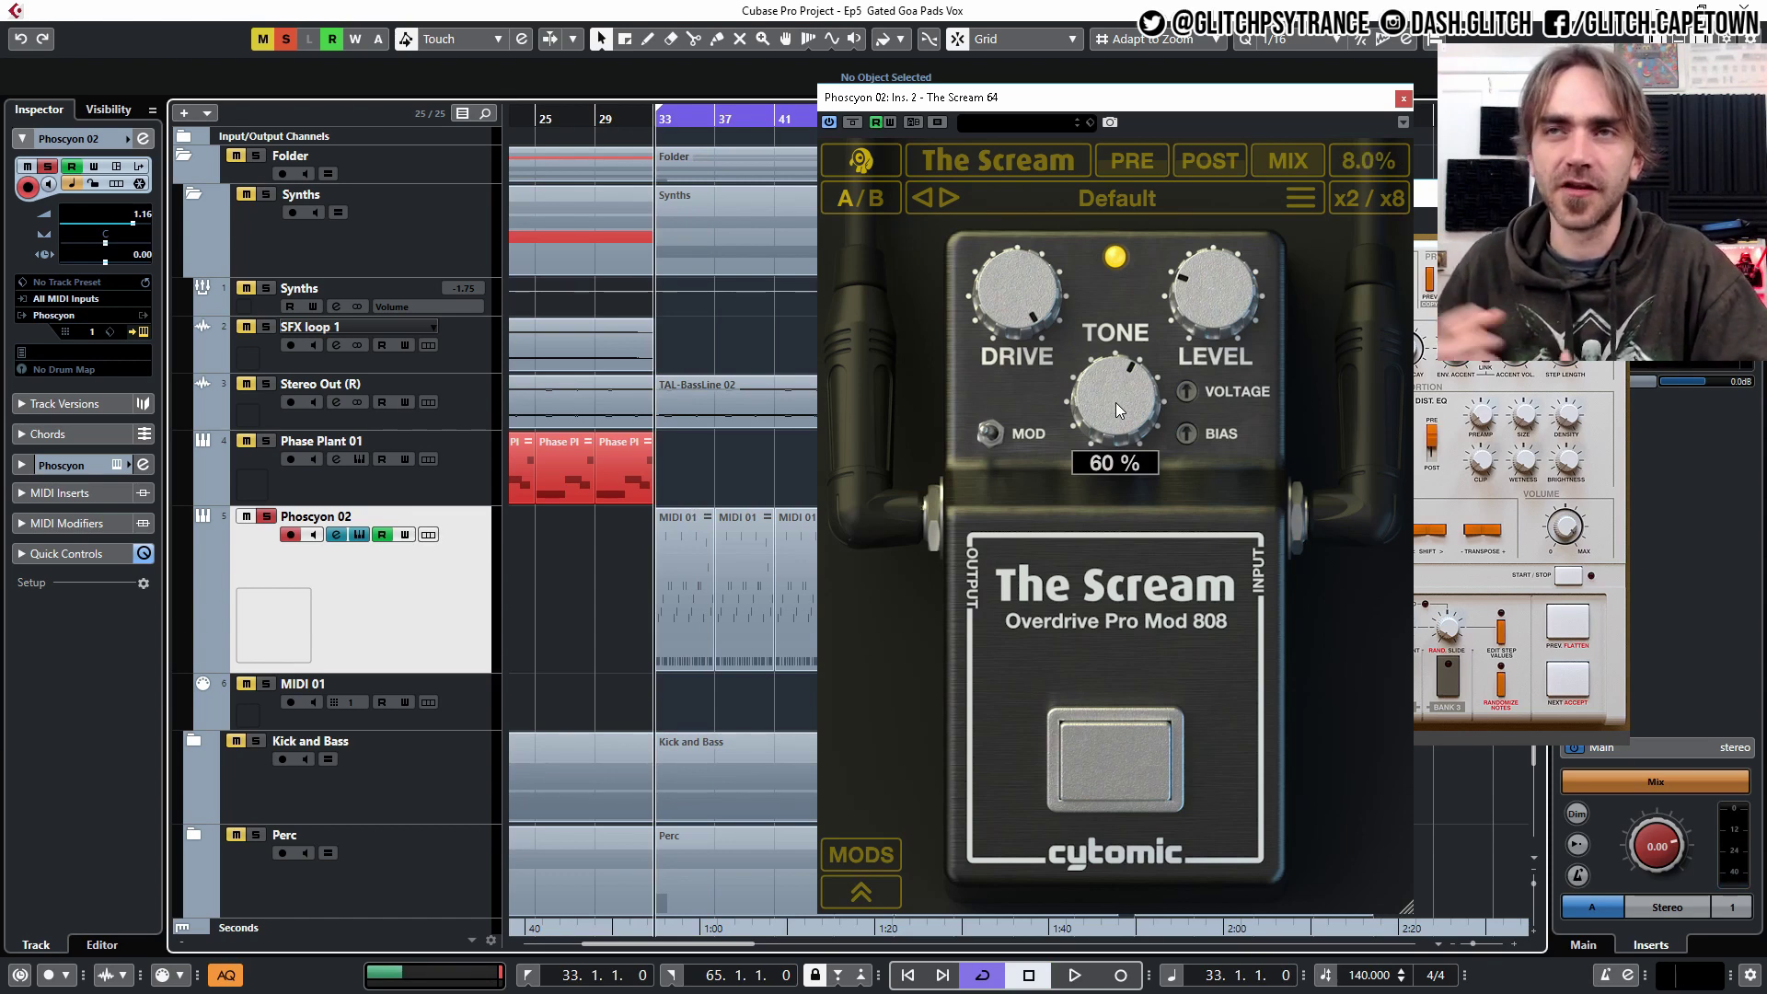
- Activate the EQuilibrium insert before The Scream 64, open its editor beside the pedal and play the loop
click(143, 138)
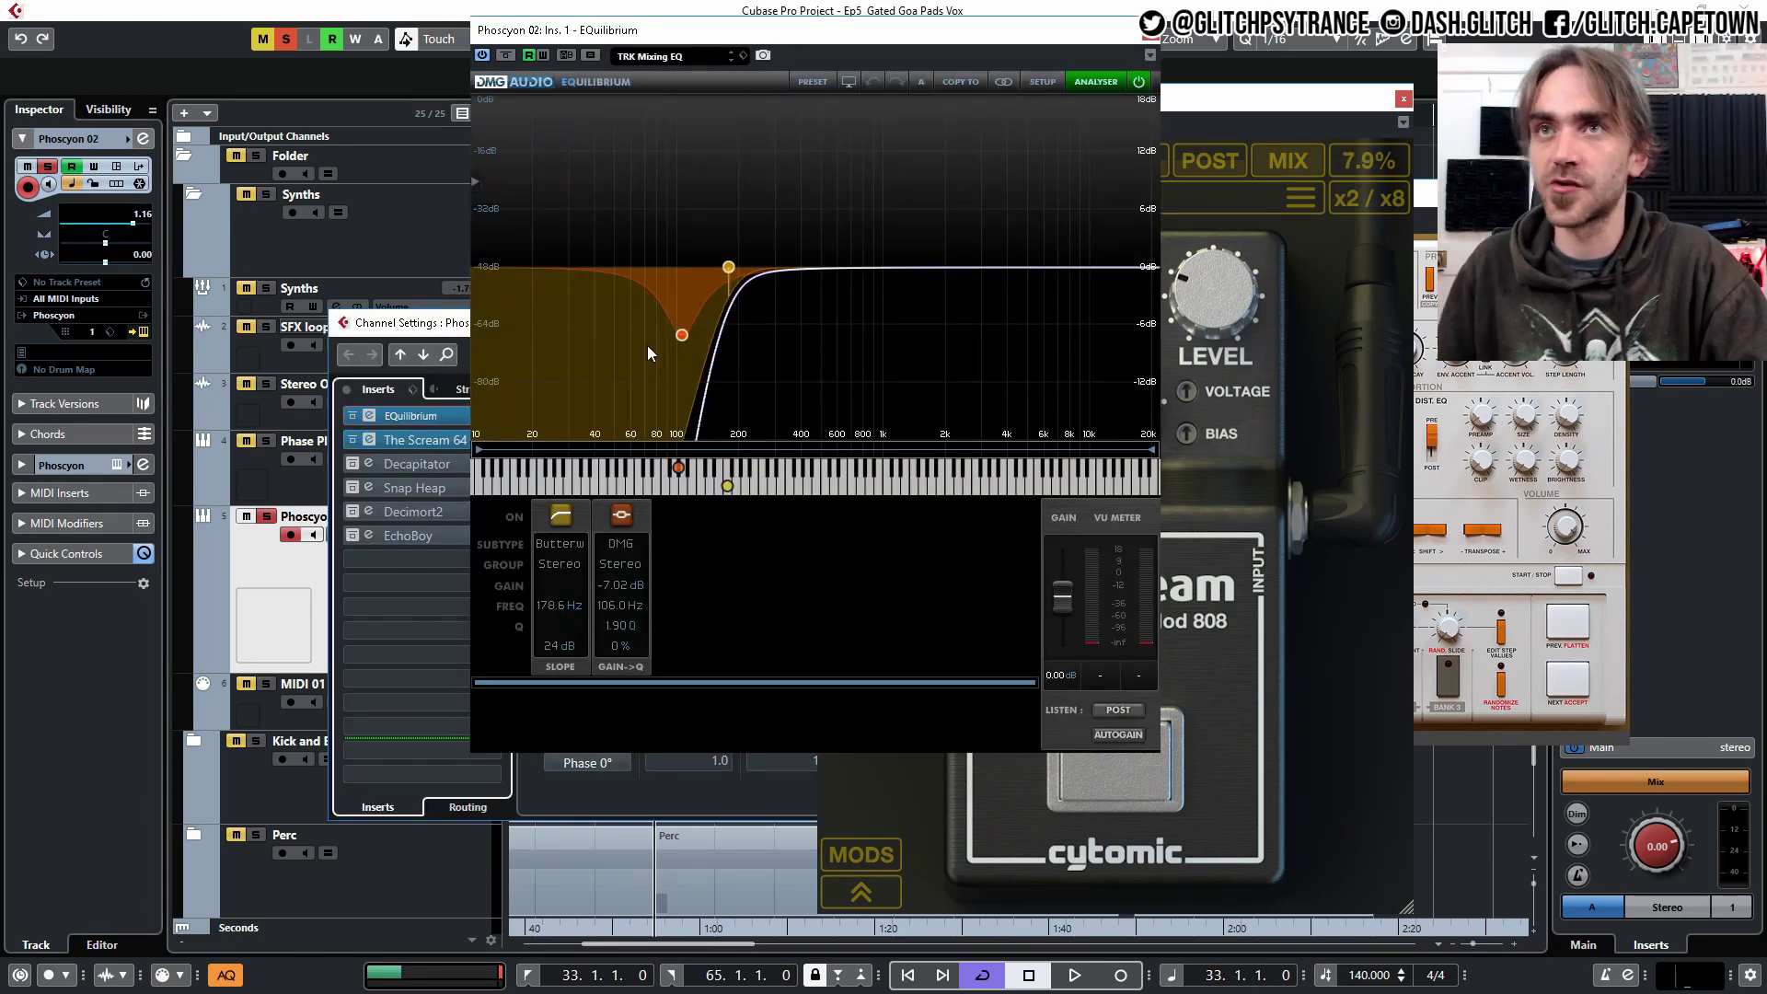
mouse_move(685, 346)
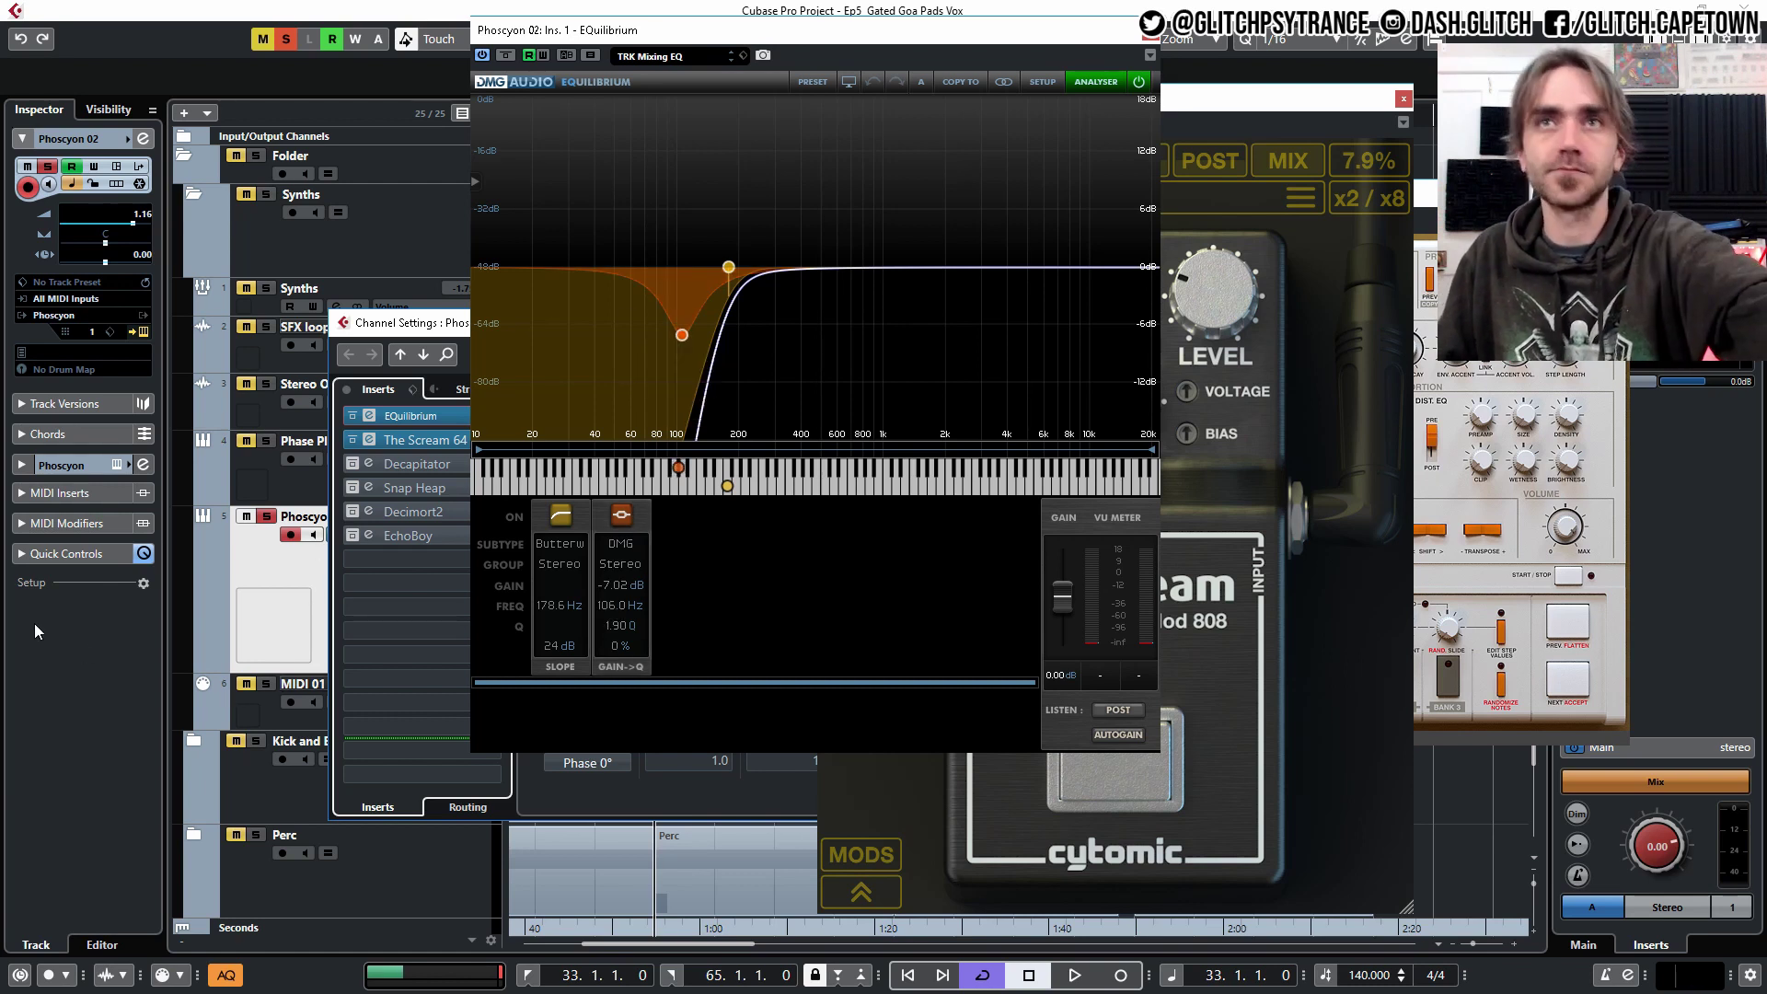
click(38, 659)
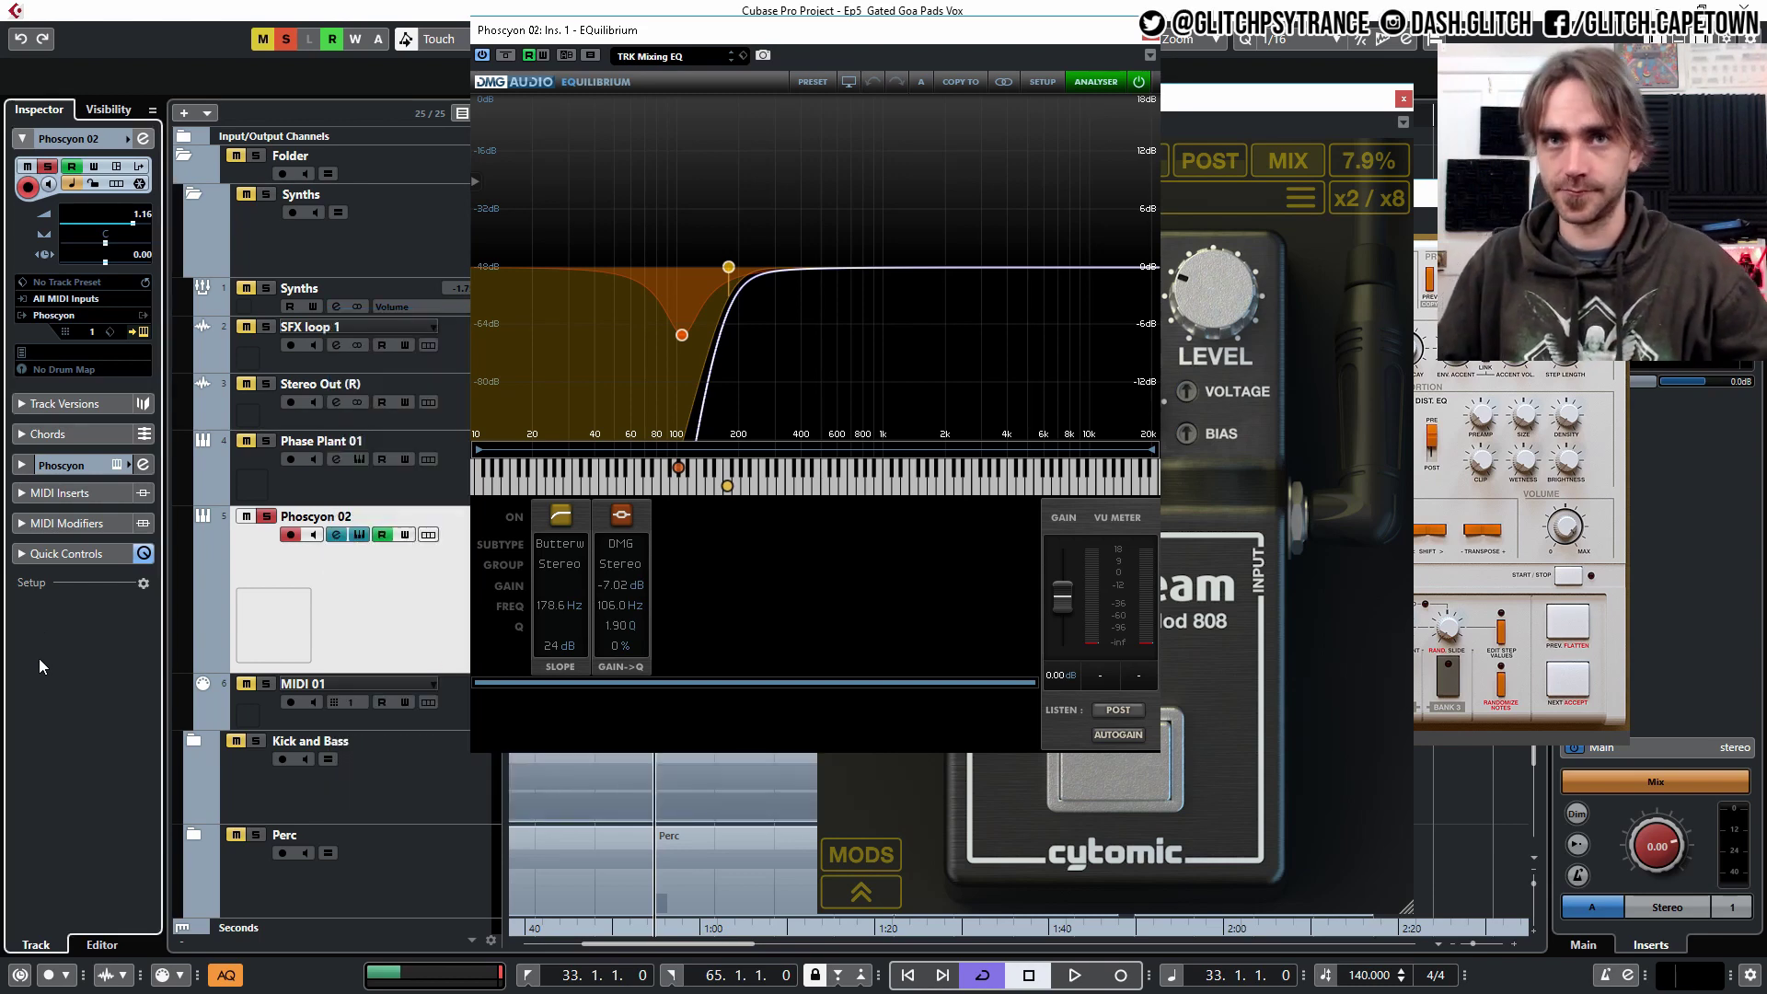
key(space)
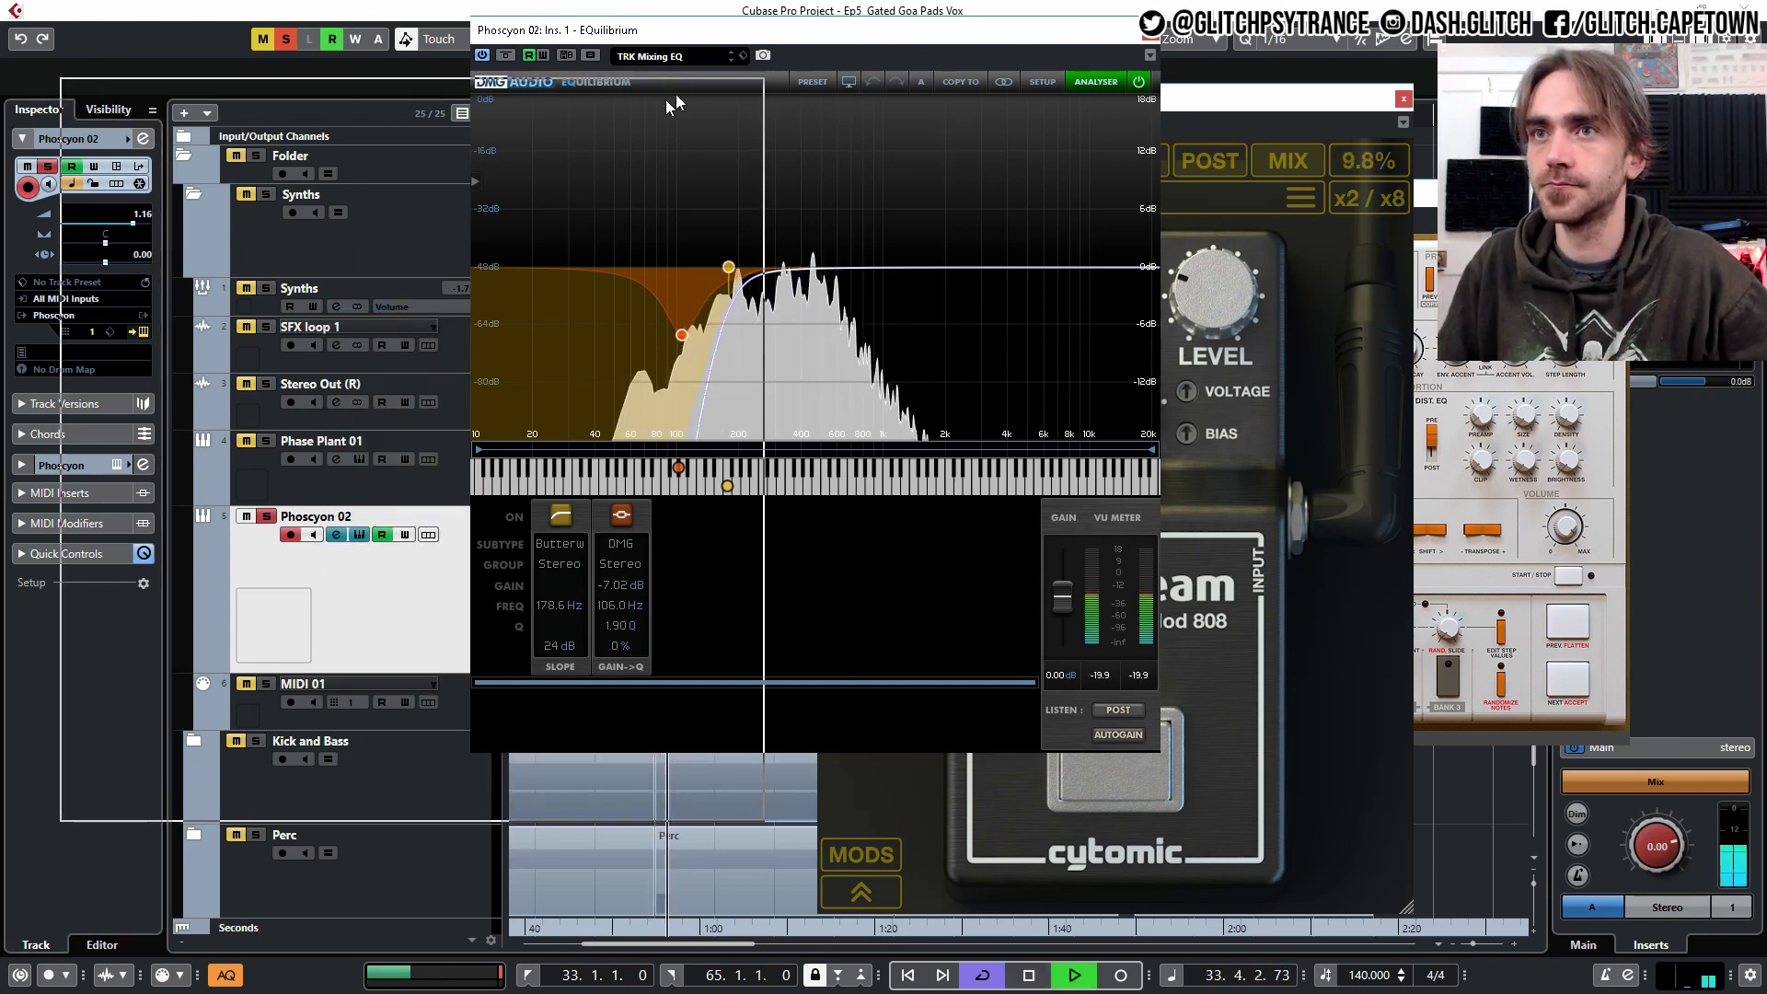
drag(666, 29, 262, 105)
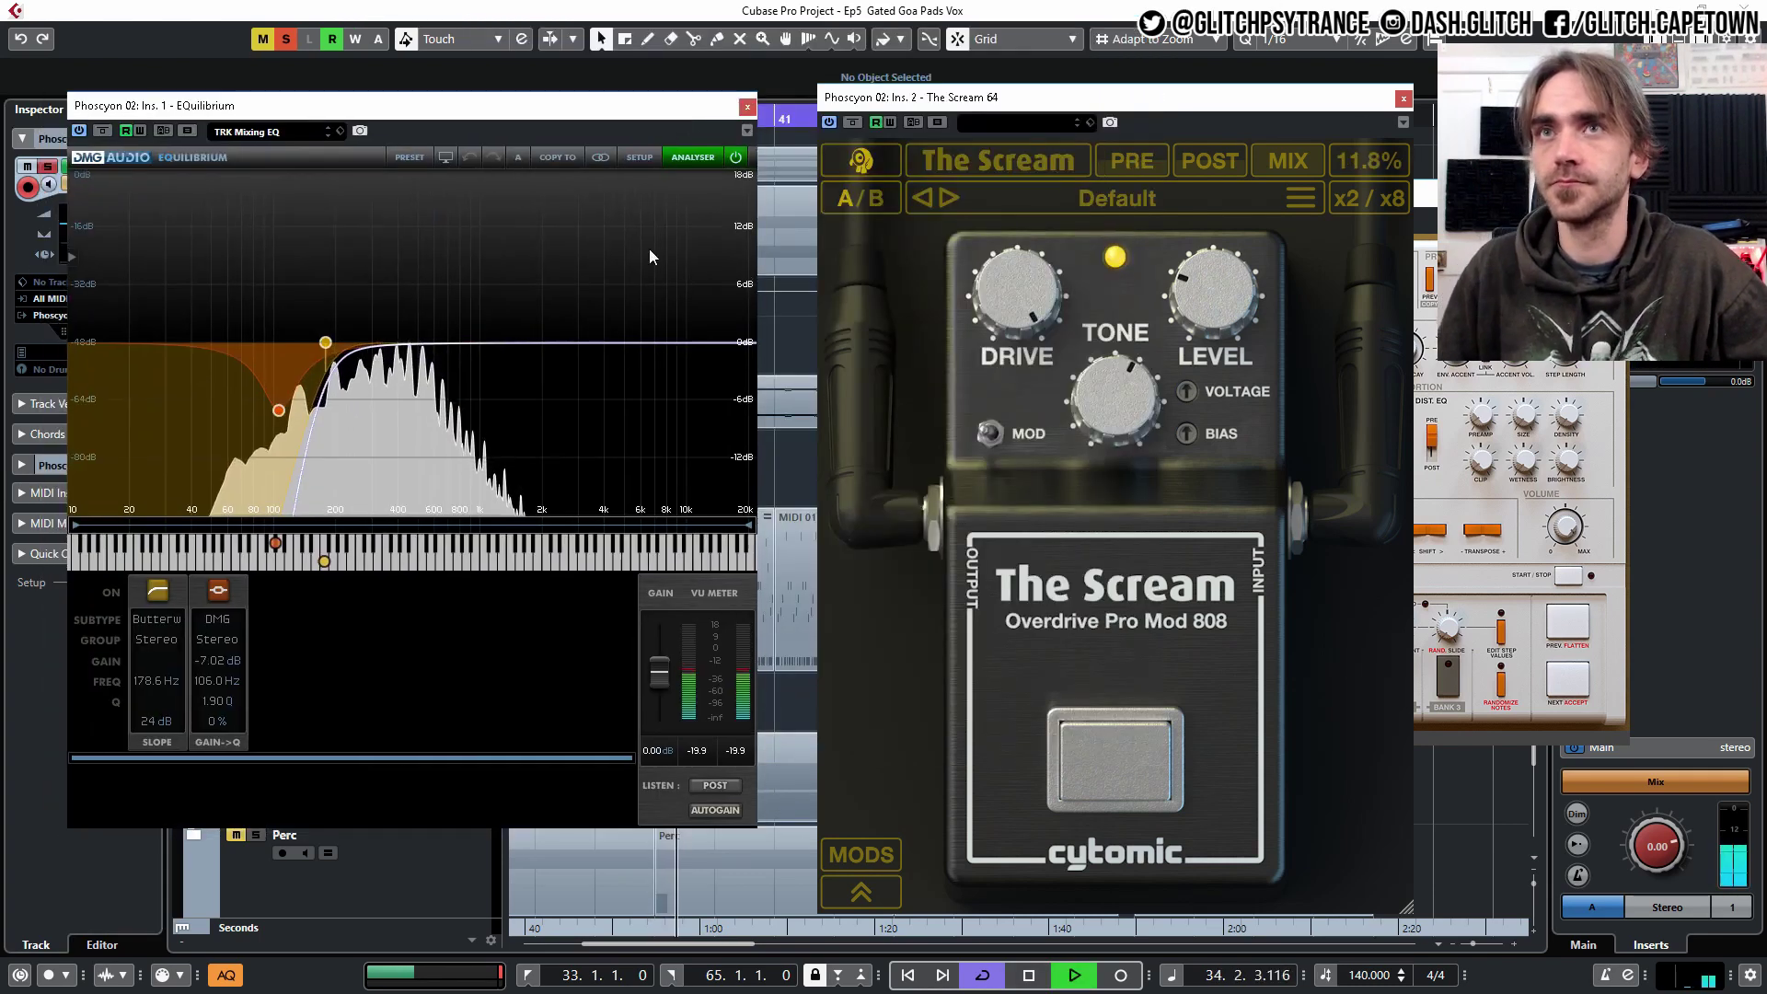
- Compare the distorted sound with EQuilibrium bypassed and active, and close the EQ window
click(103, 131)
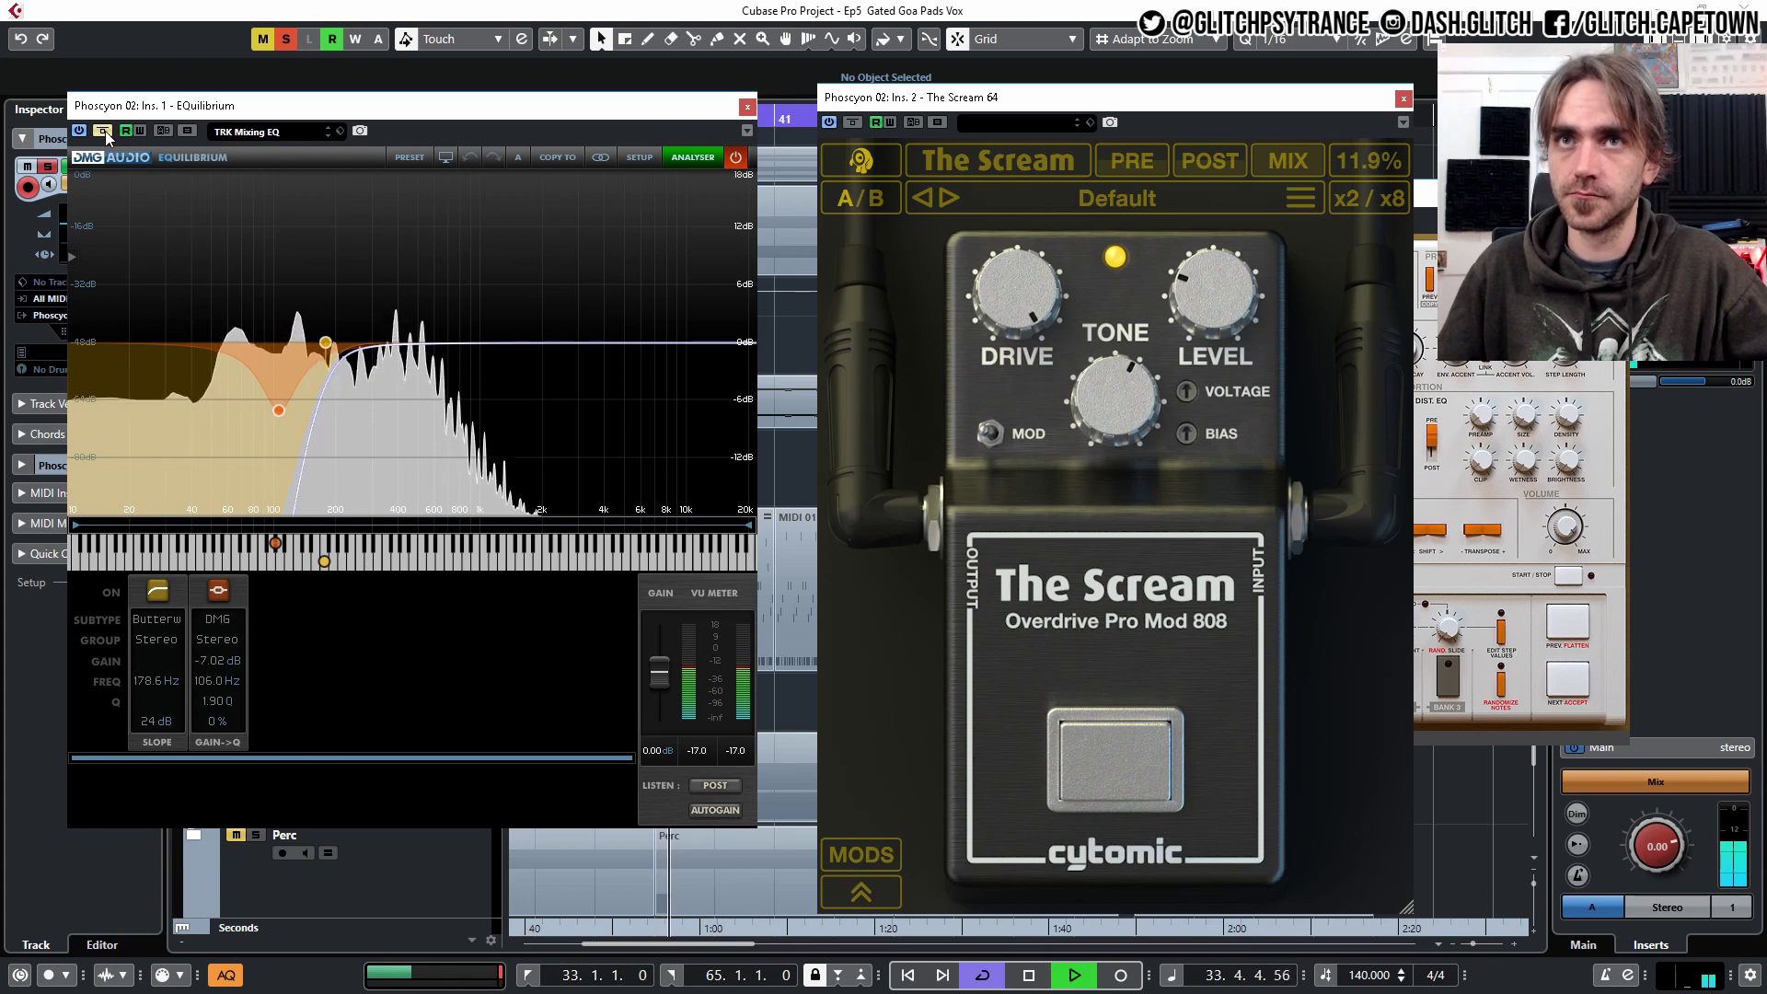
click(104, 131)
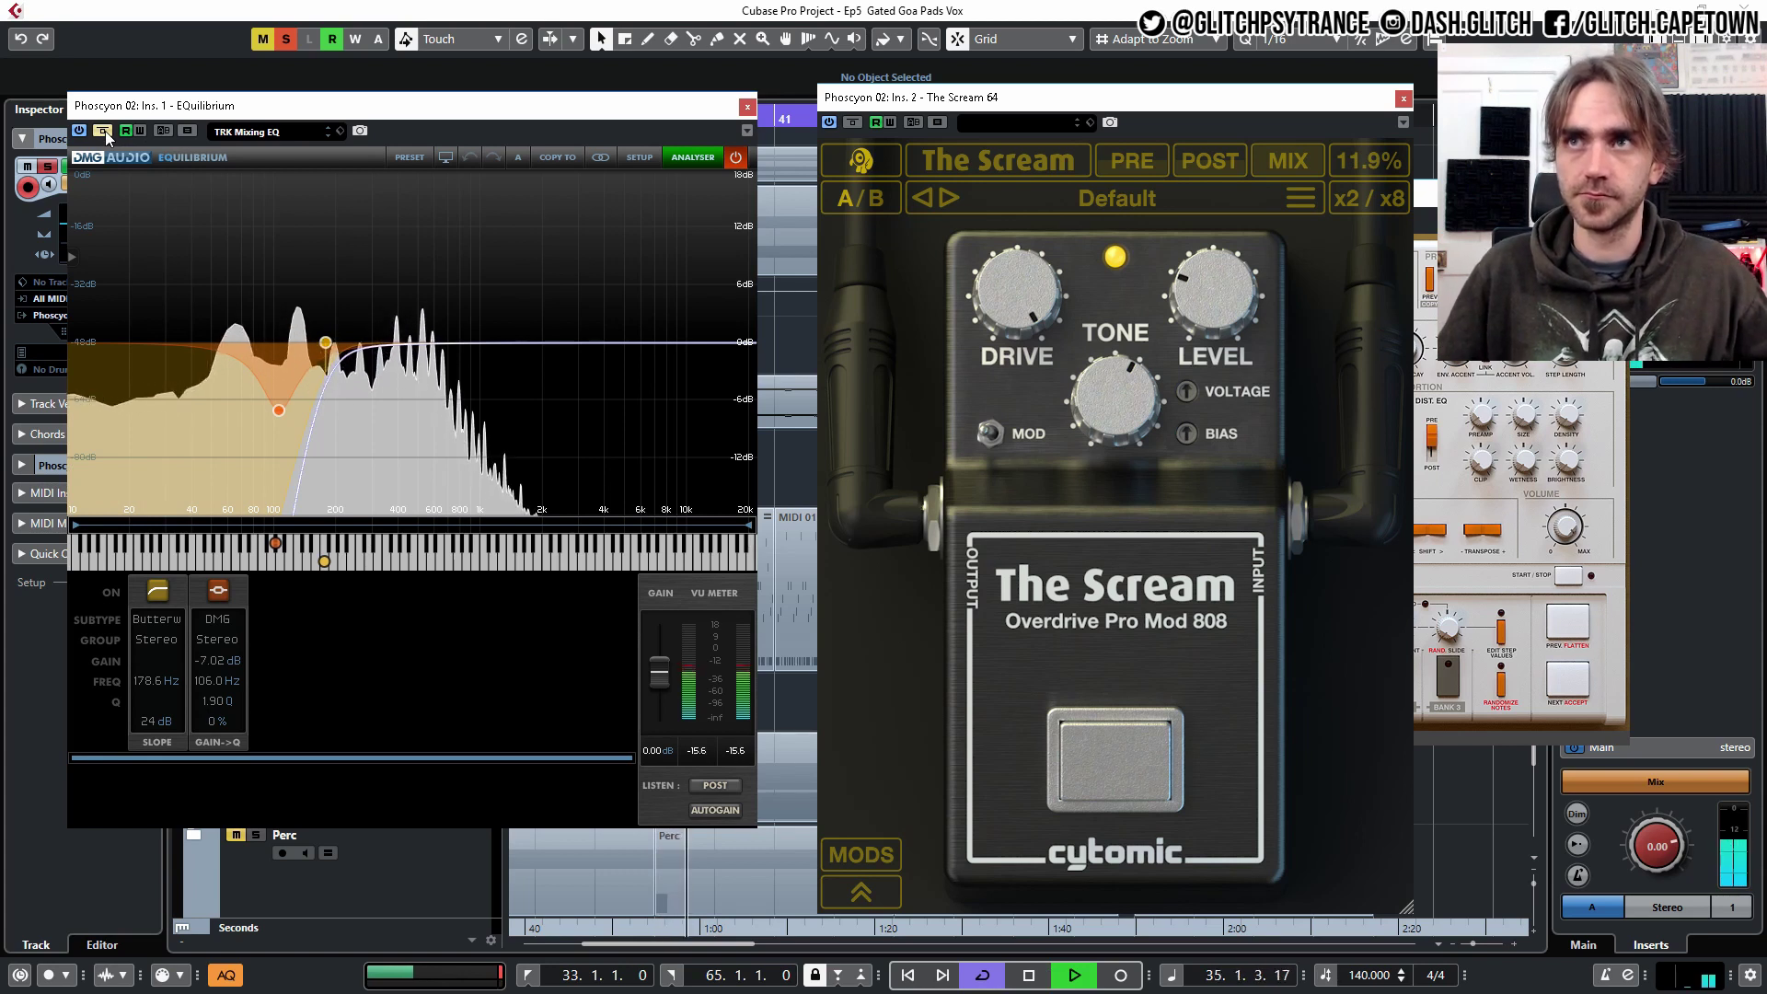
key(space)
key(space)
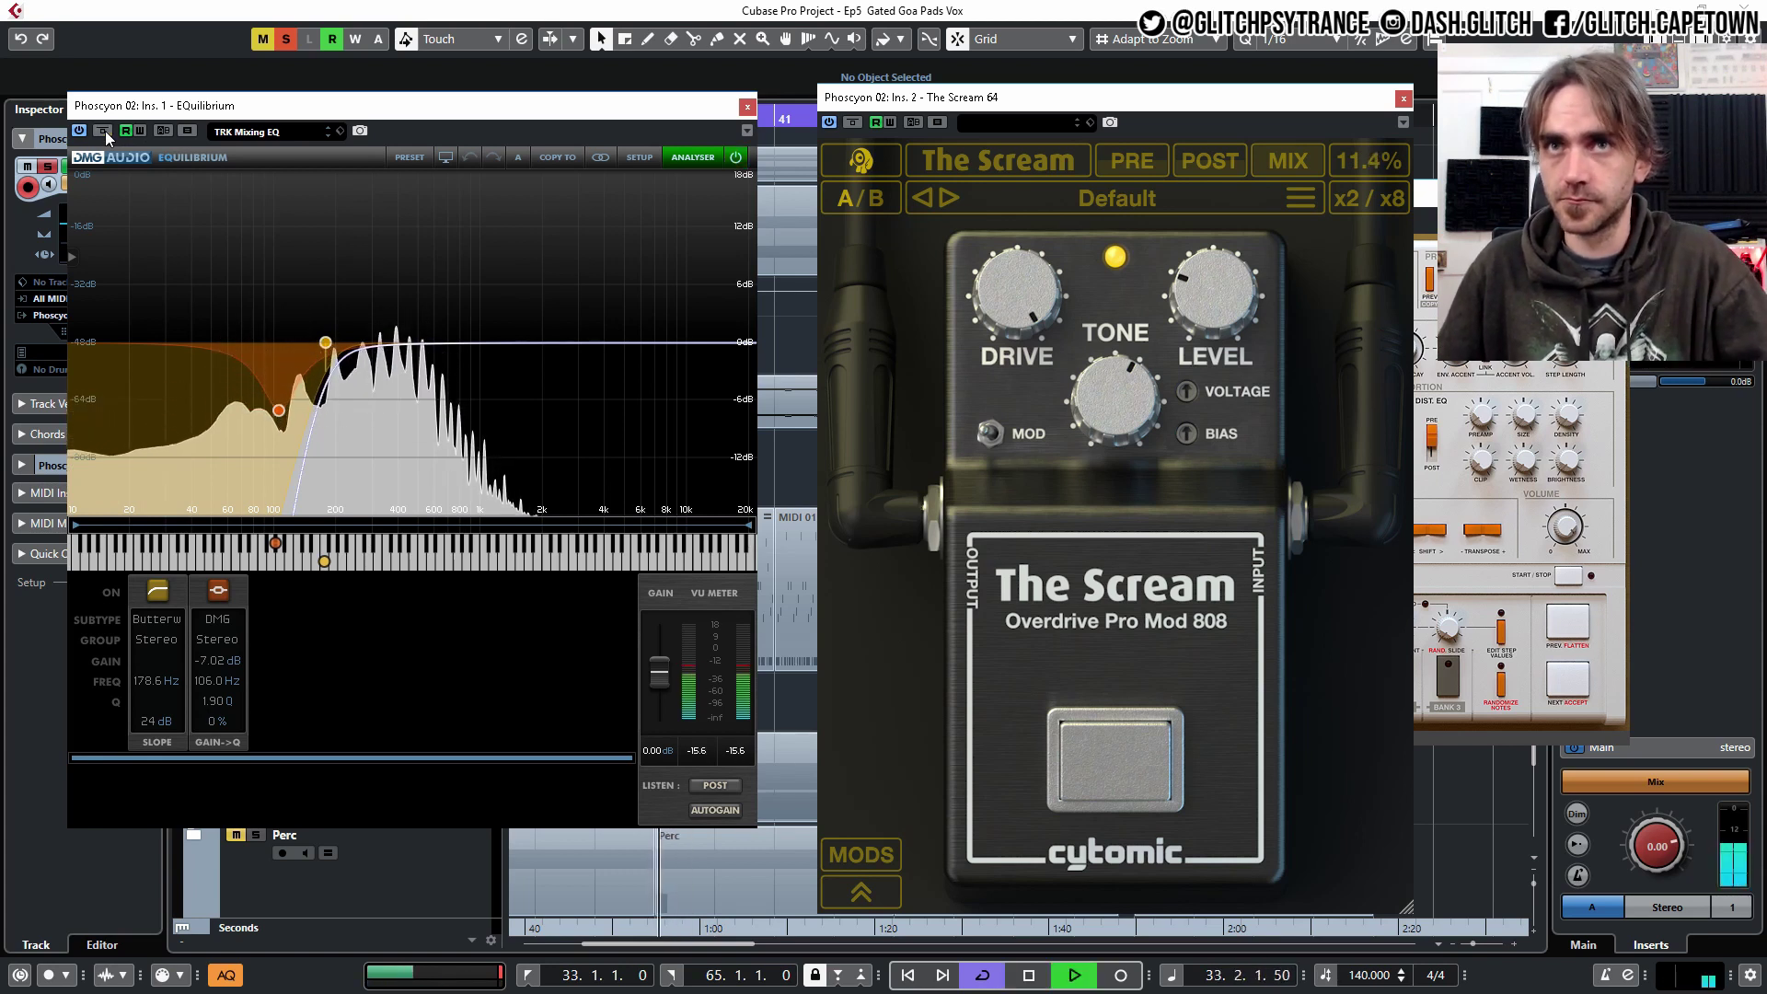
click(748, 106)
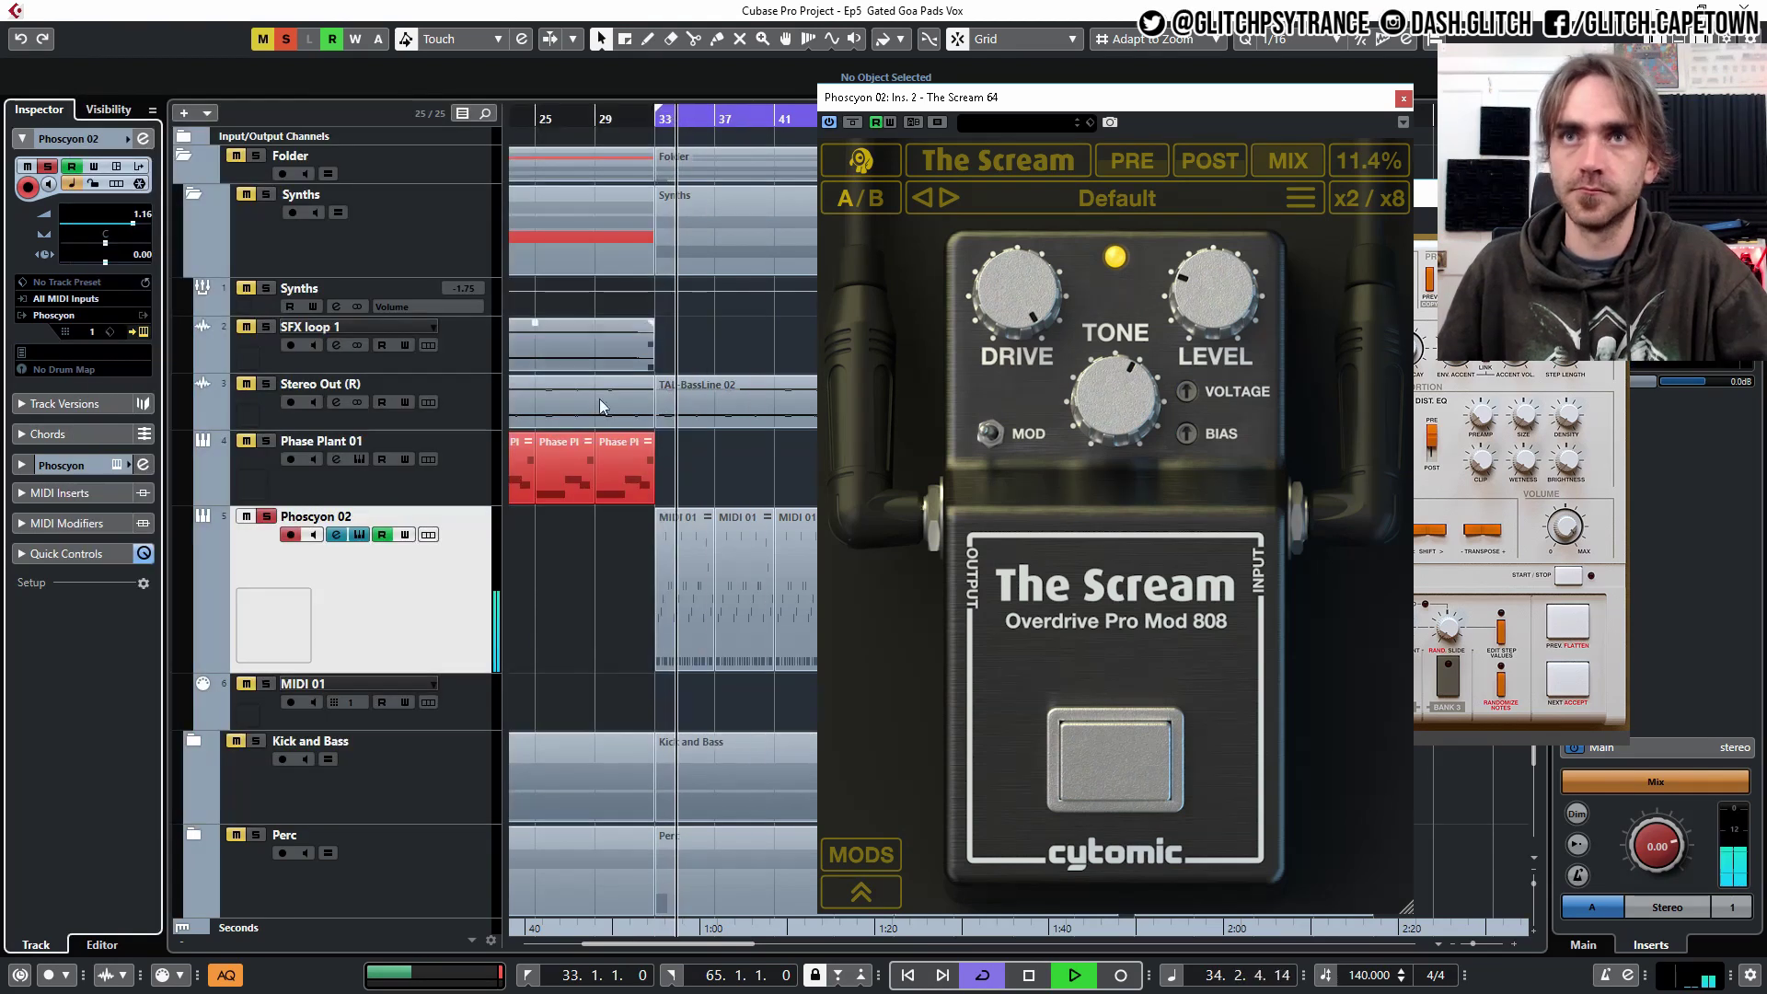
- Unsolo the Phoscyon 02 track and lower its volume to -1.75 against the full mix
click(568, 621)
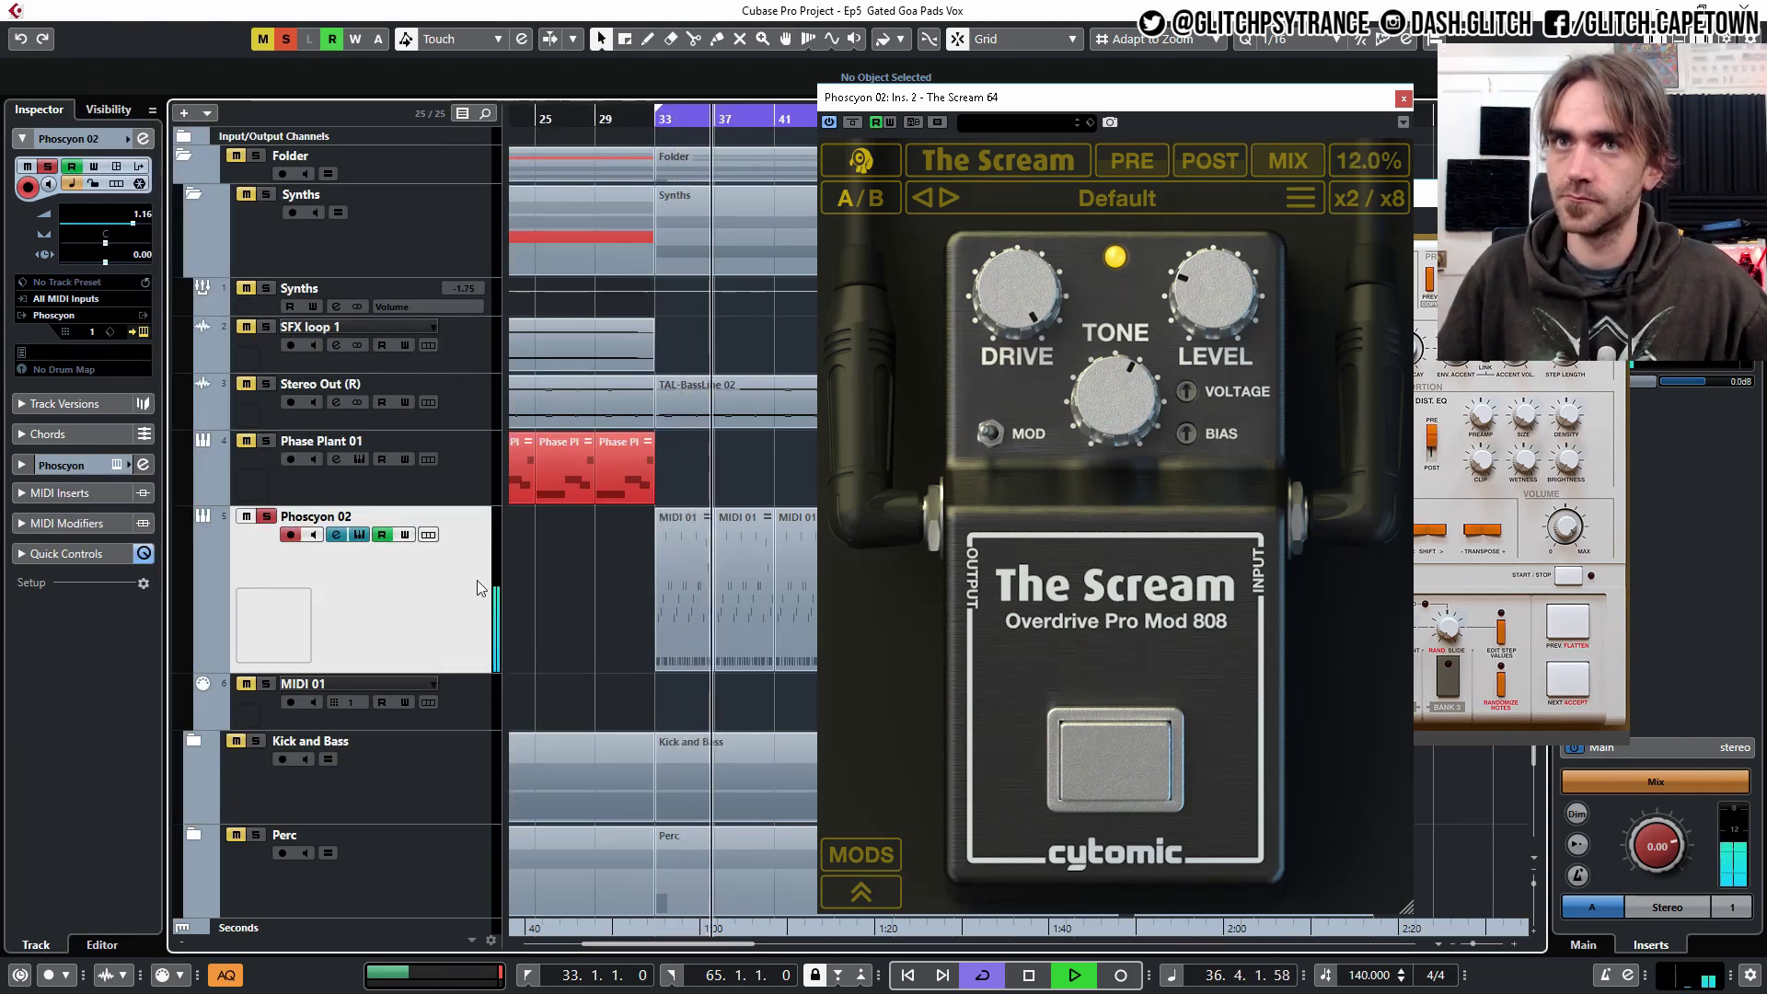
click(265, 516)
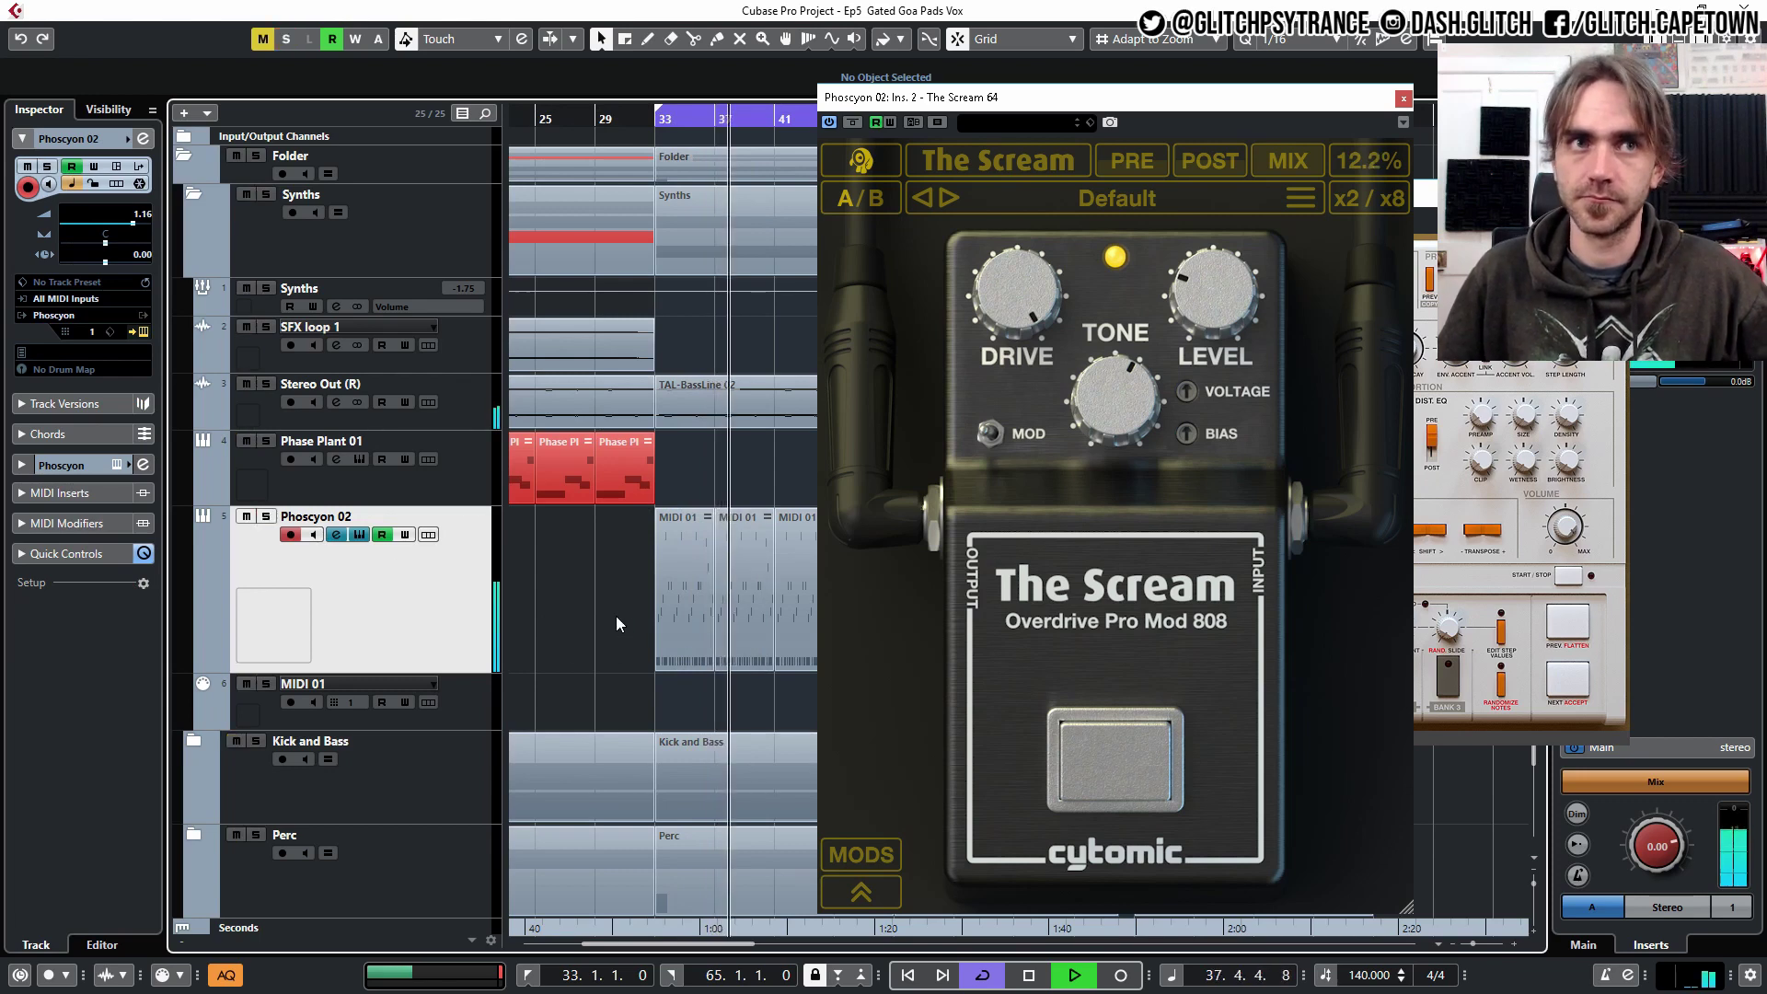
drag(129, 222, 129, 222)
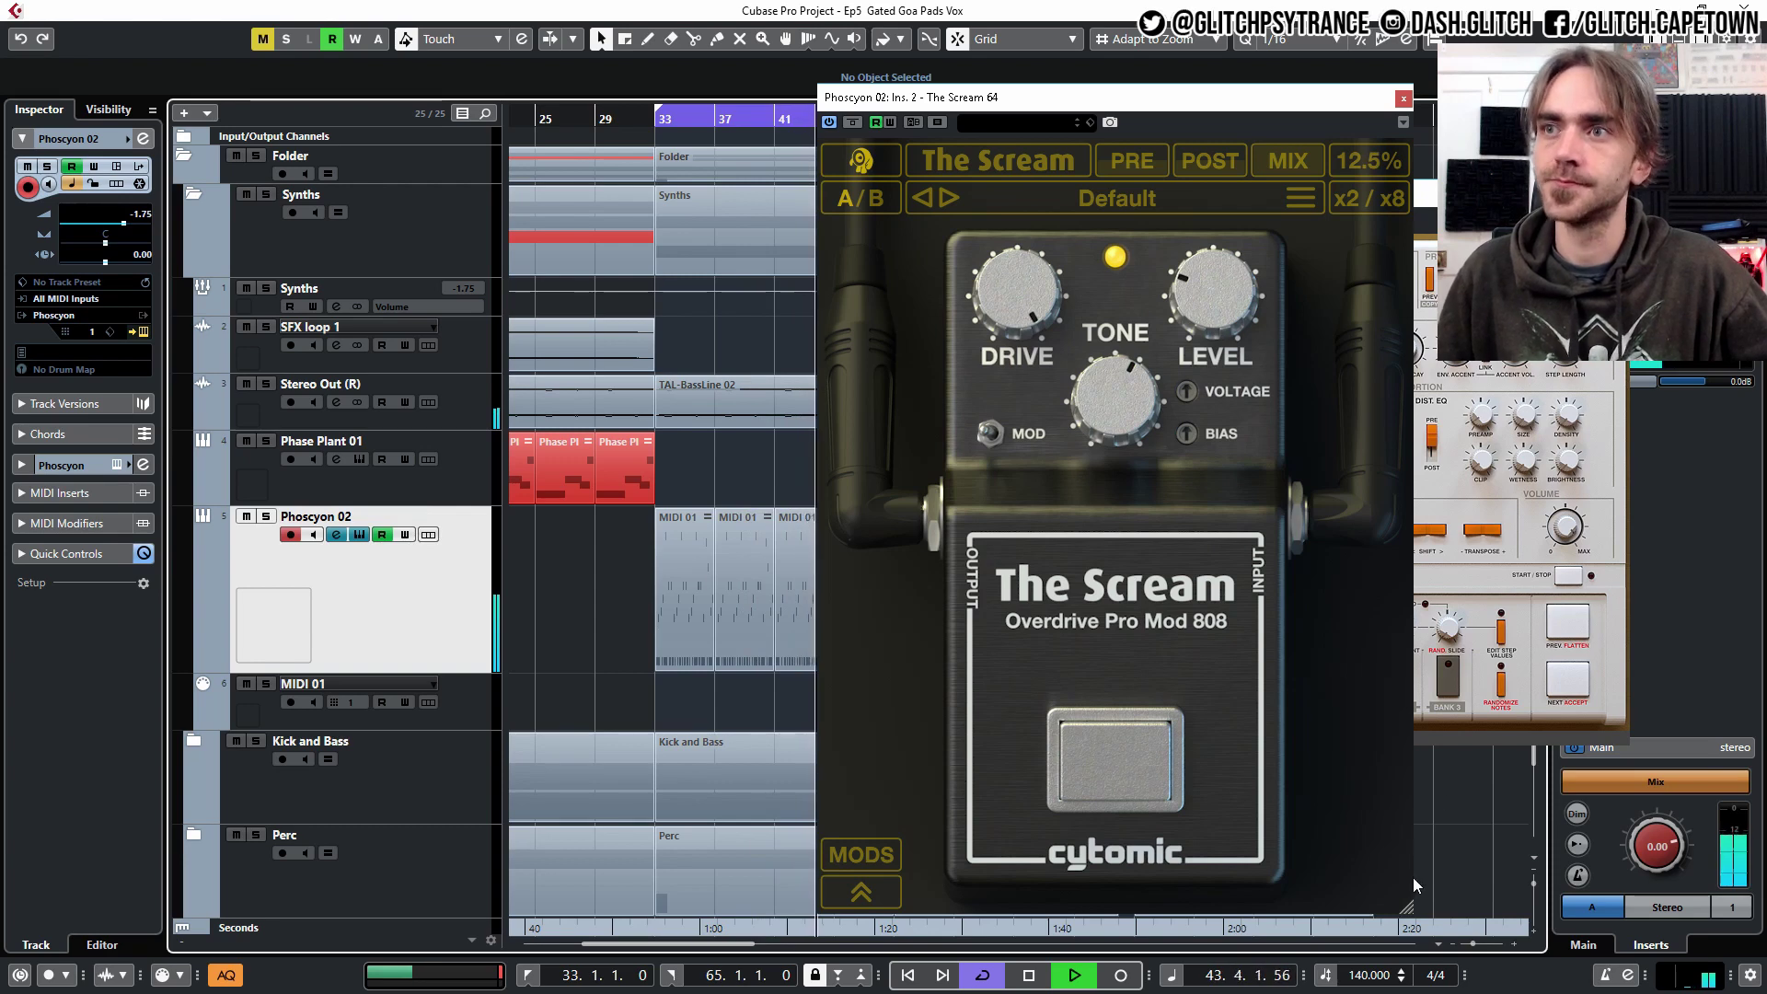
- Shrink The Scream 64's window, and close it along with the Phoscyon synth window
drag(1408, 911, 1409, 833)
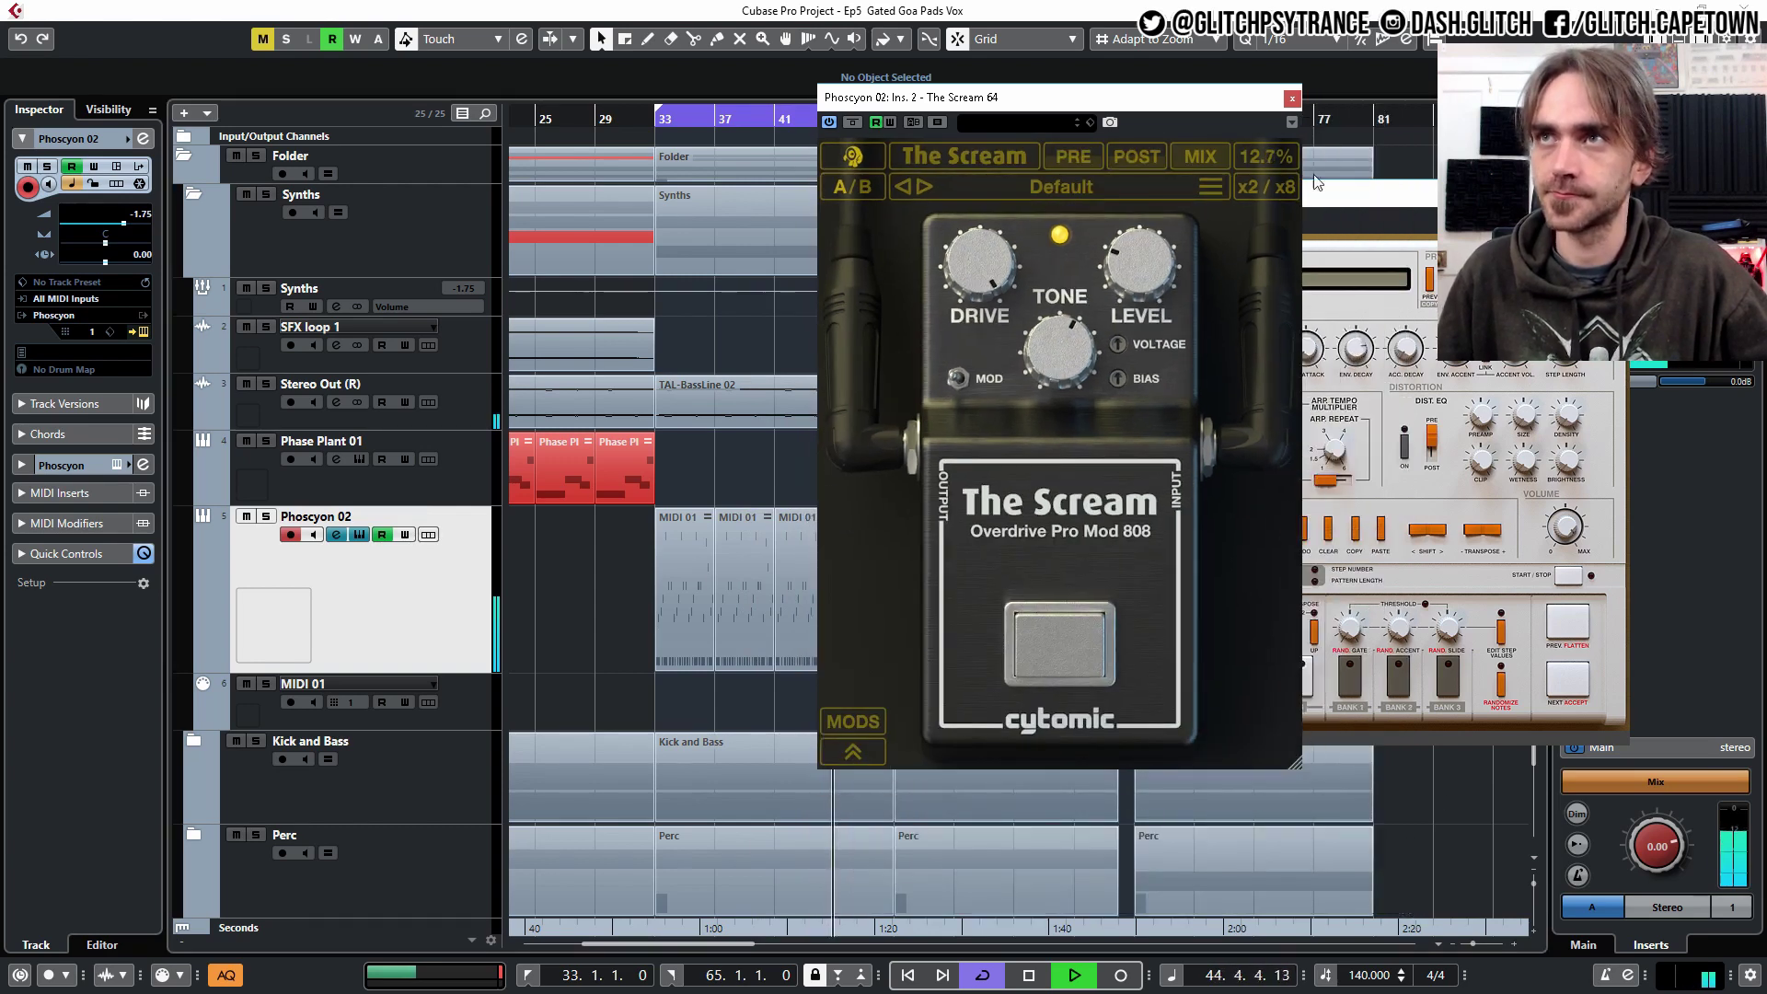
click(1401, 112)
click(1616, 192)
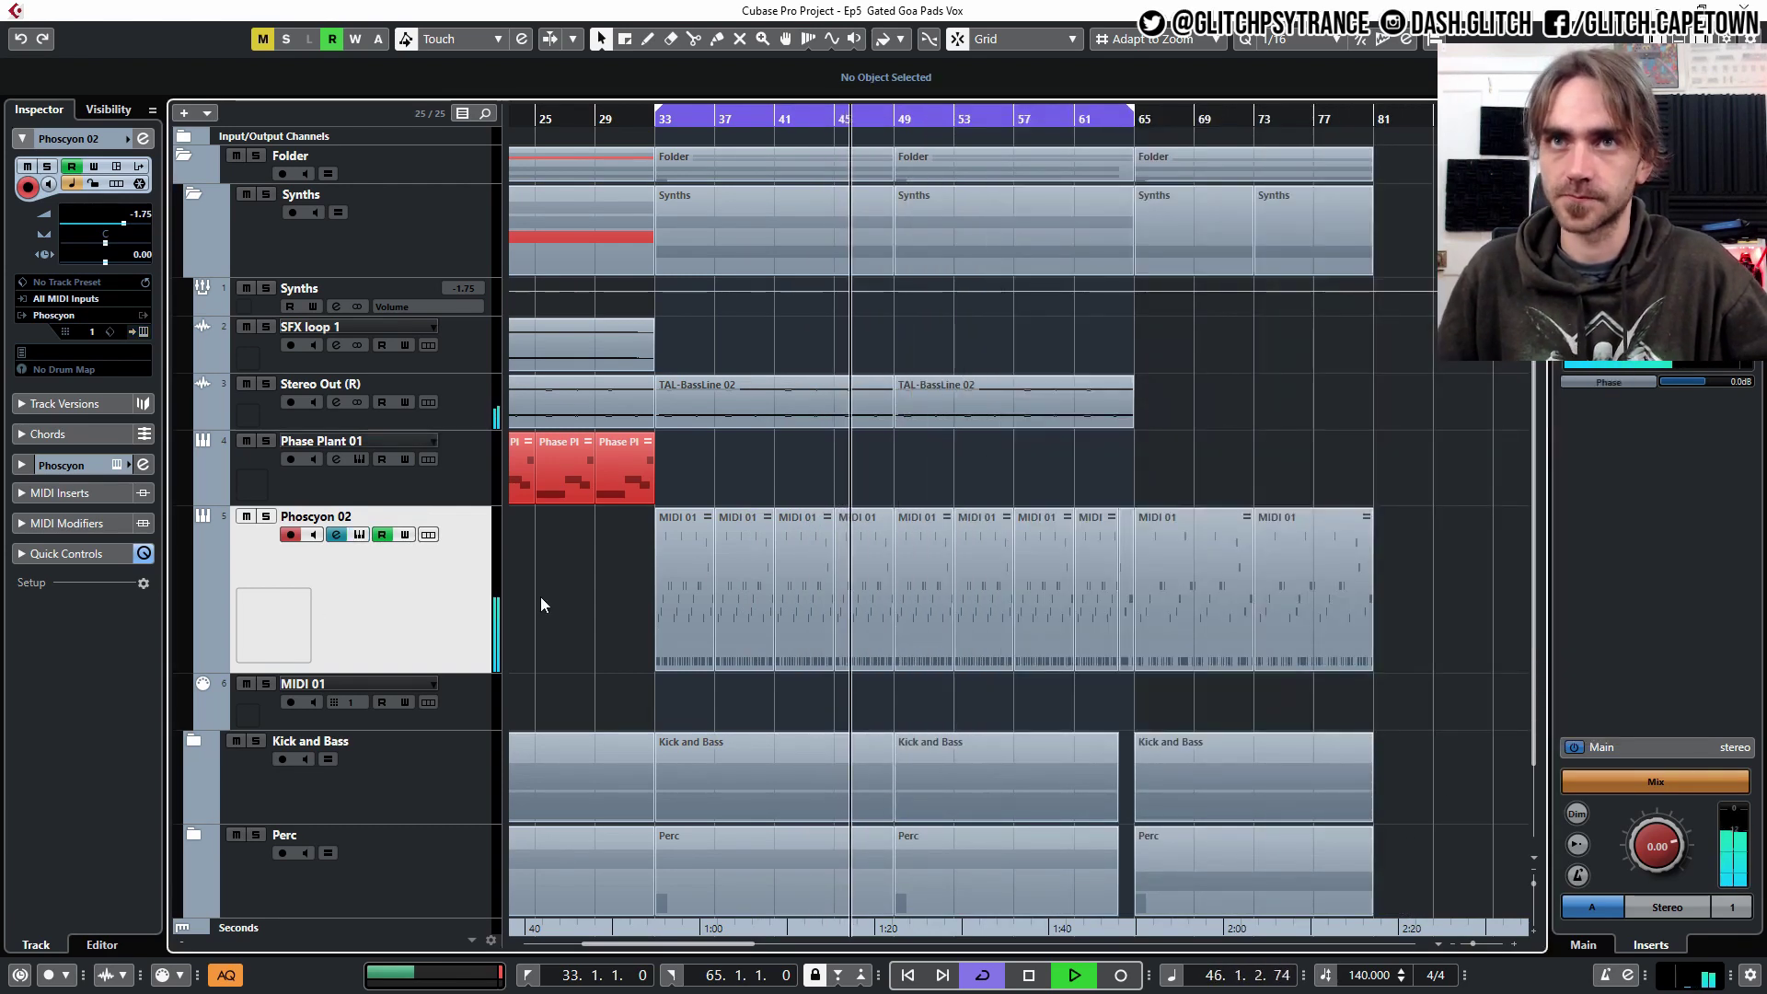
- Stop playback and lower the Phoscyon 02 fader to -3.66 in its channel settings
key(space)
click(142, 139)
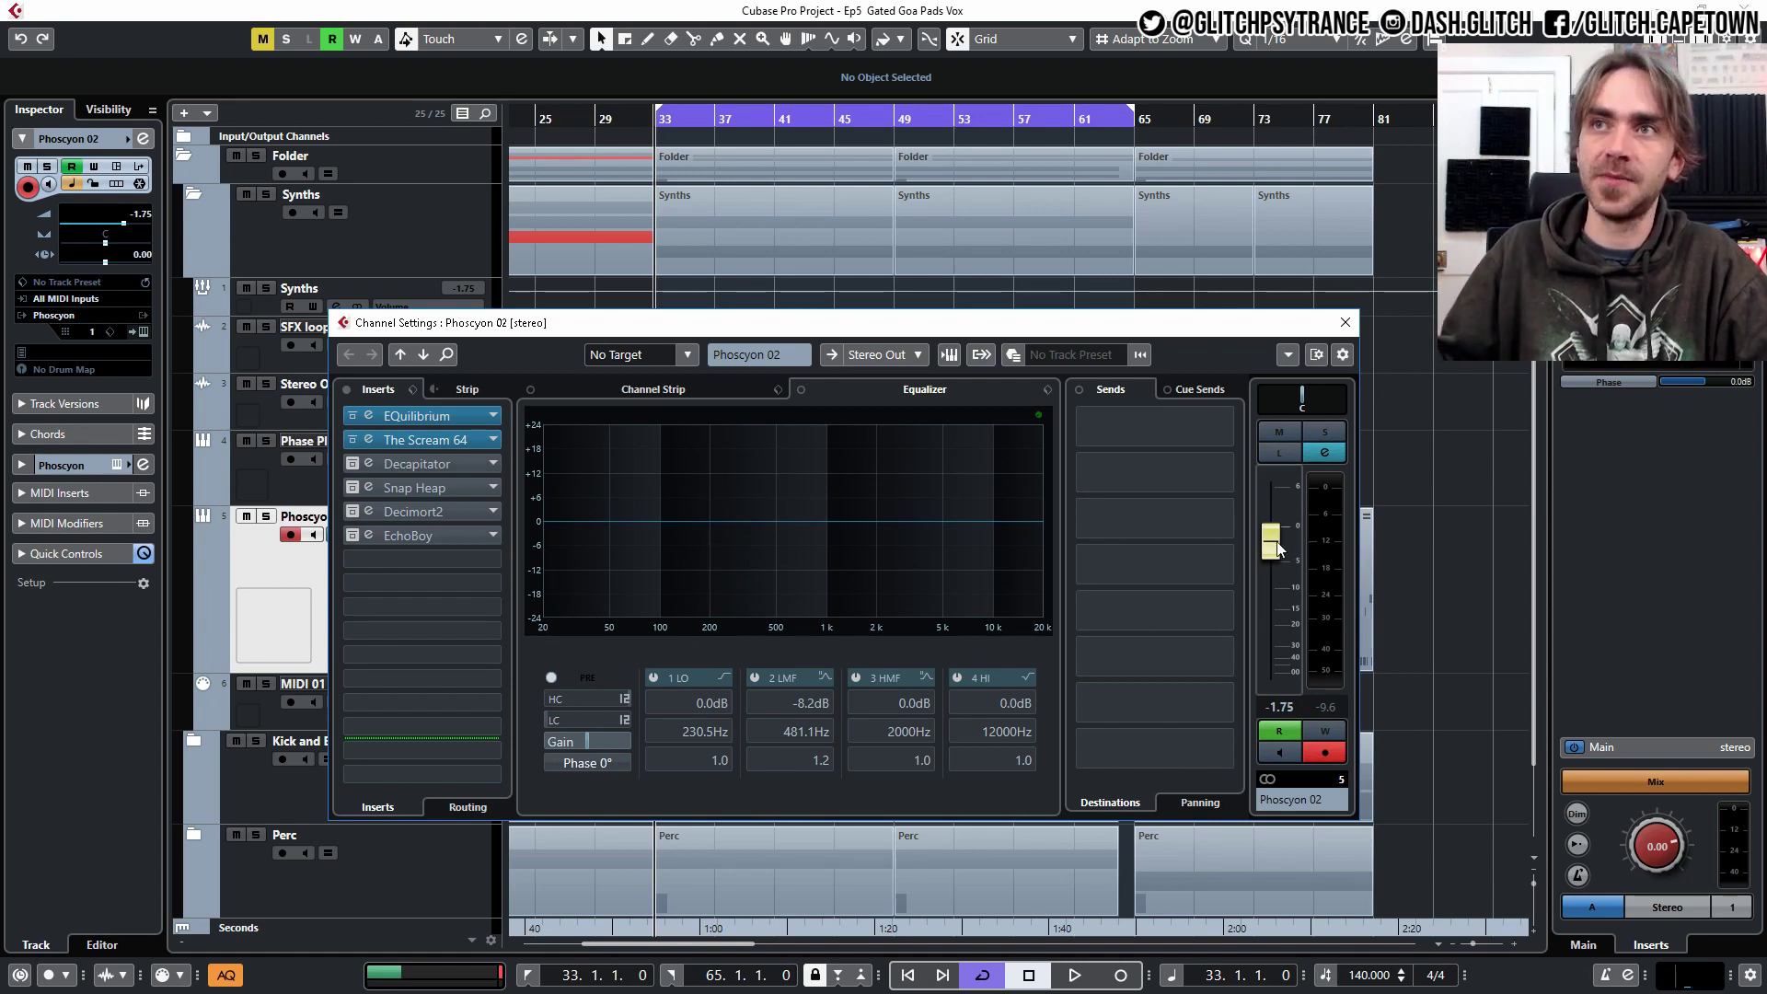
drag(1277, 550, 1276, 564)
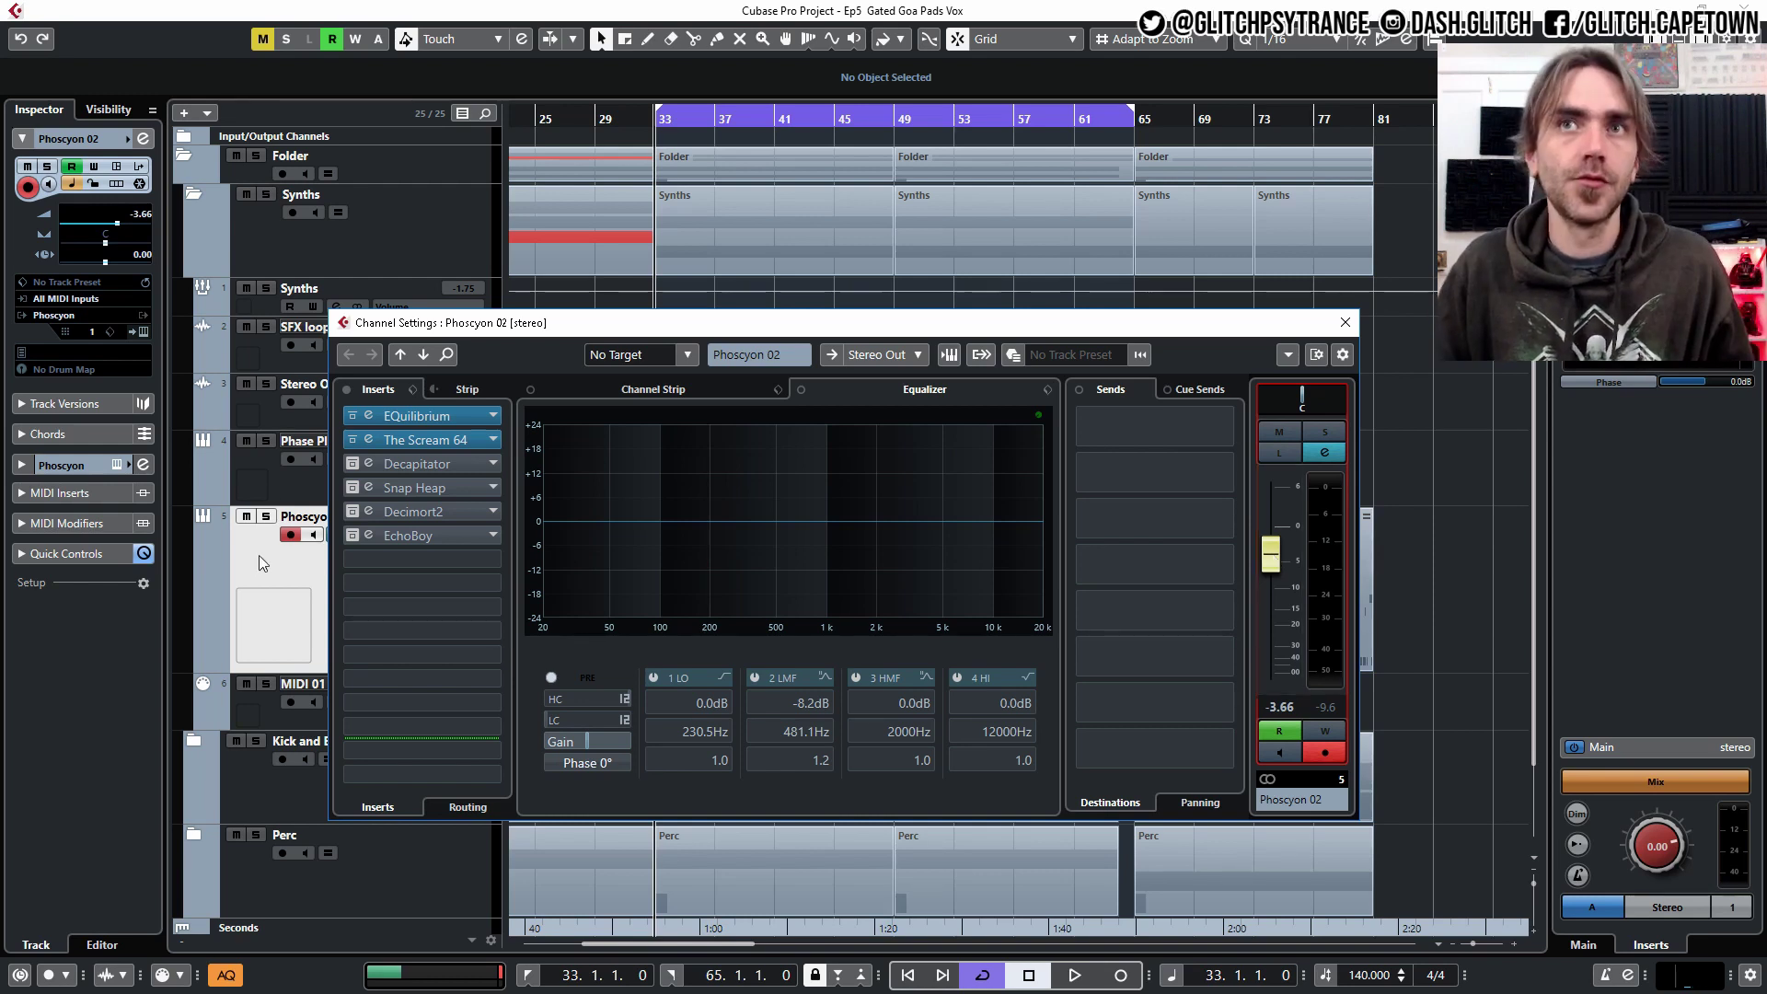
- Activate the Decapitator insert in place of EQuilibrium and The Scream 64, and open its editor
click(356, 469)
click(369, 463)
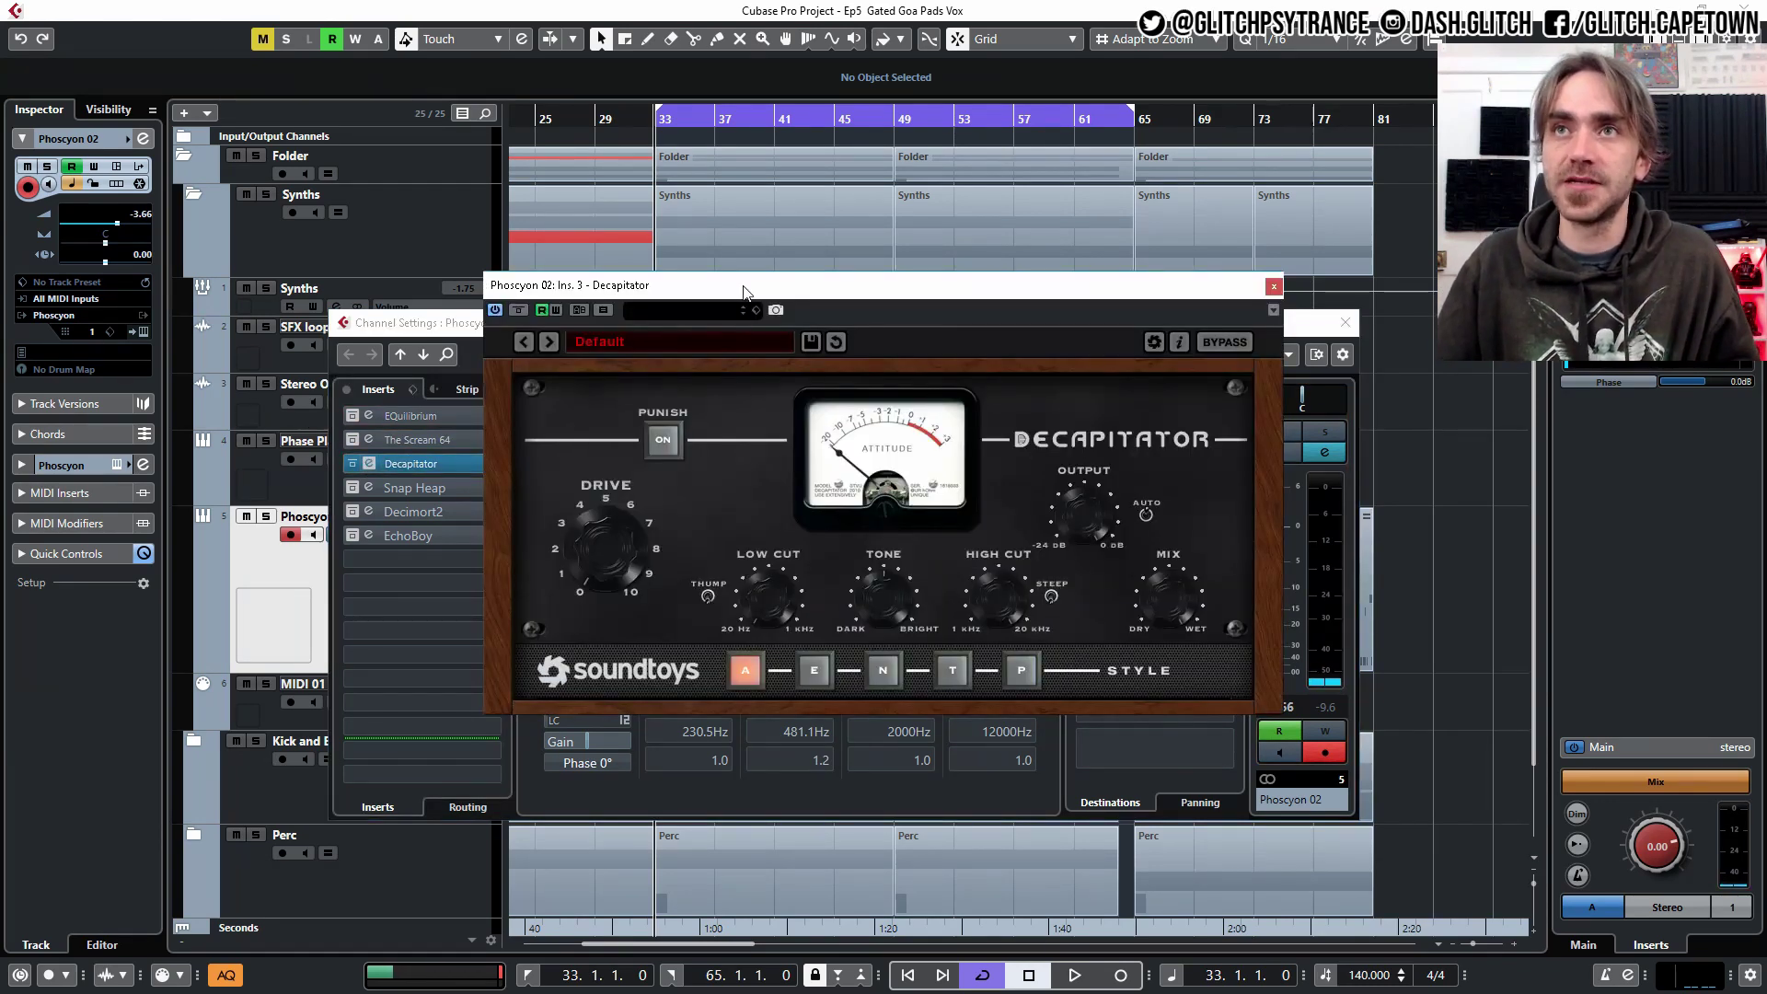
drag(744, 292, 665, 278)
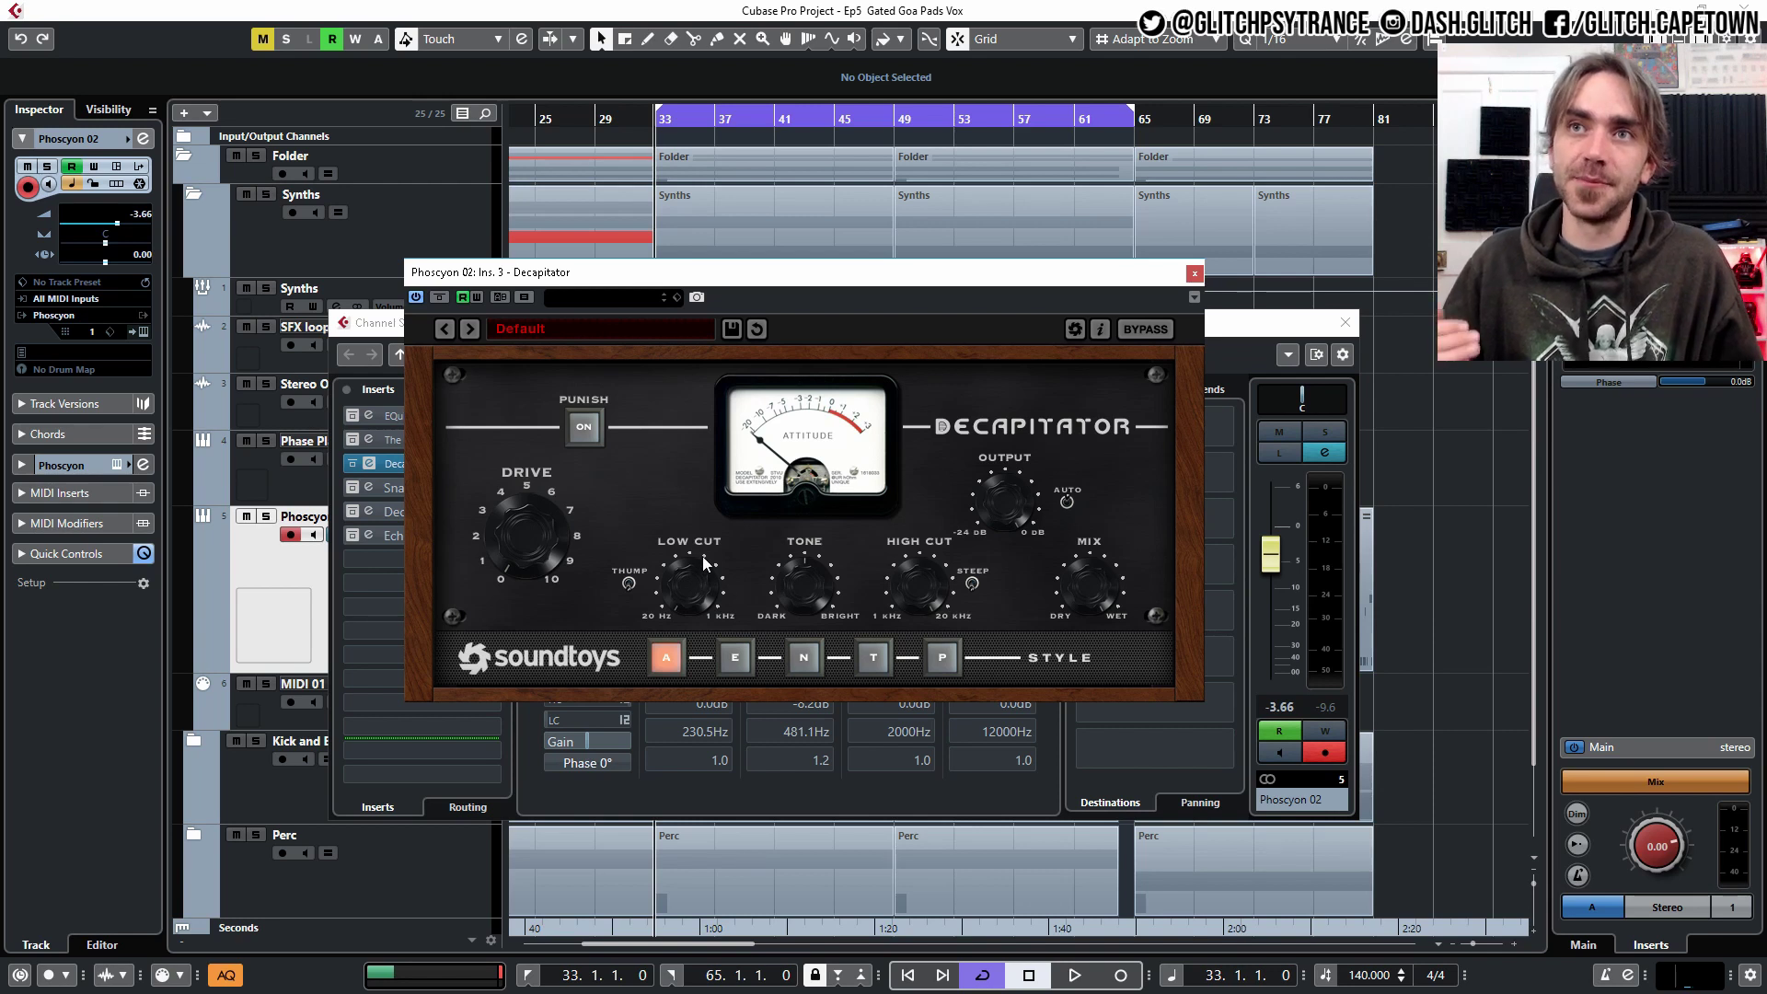
- Move the Decapitator window clear of the insert names and switch its Punish mode on
drag(704, 556, 681, 461)
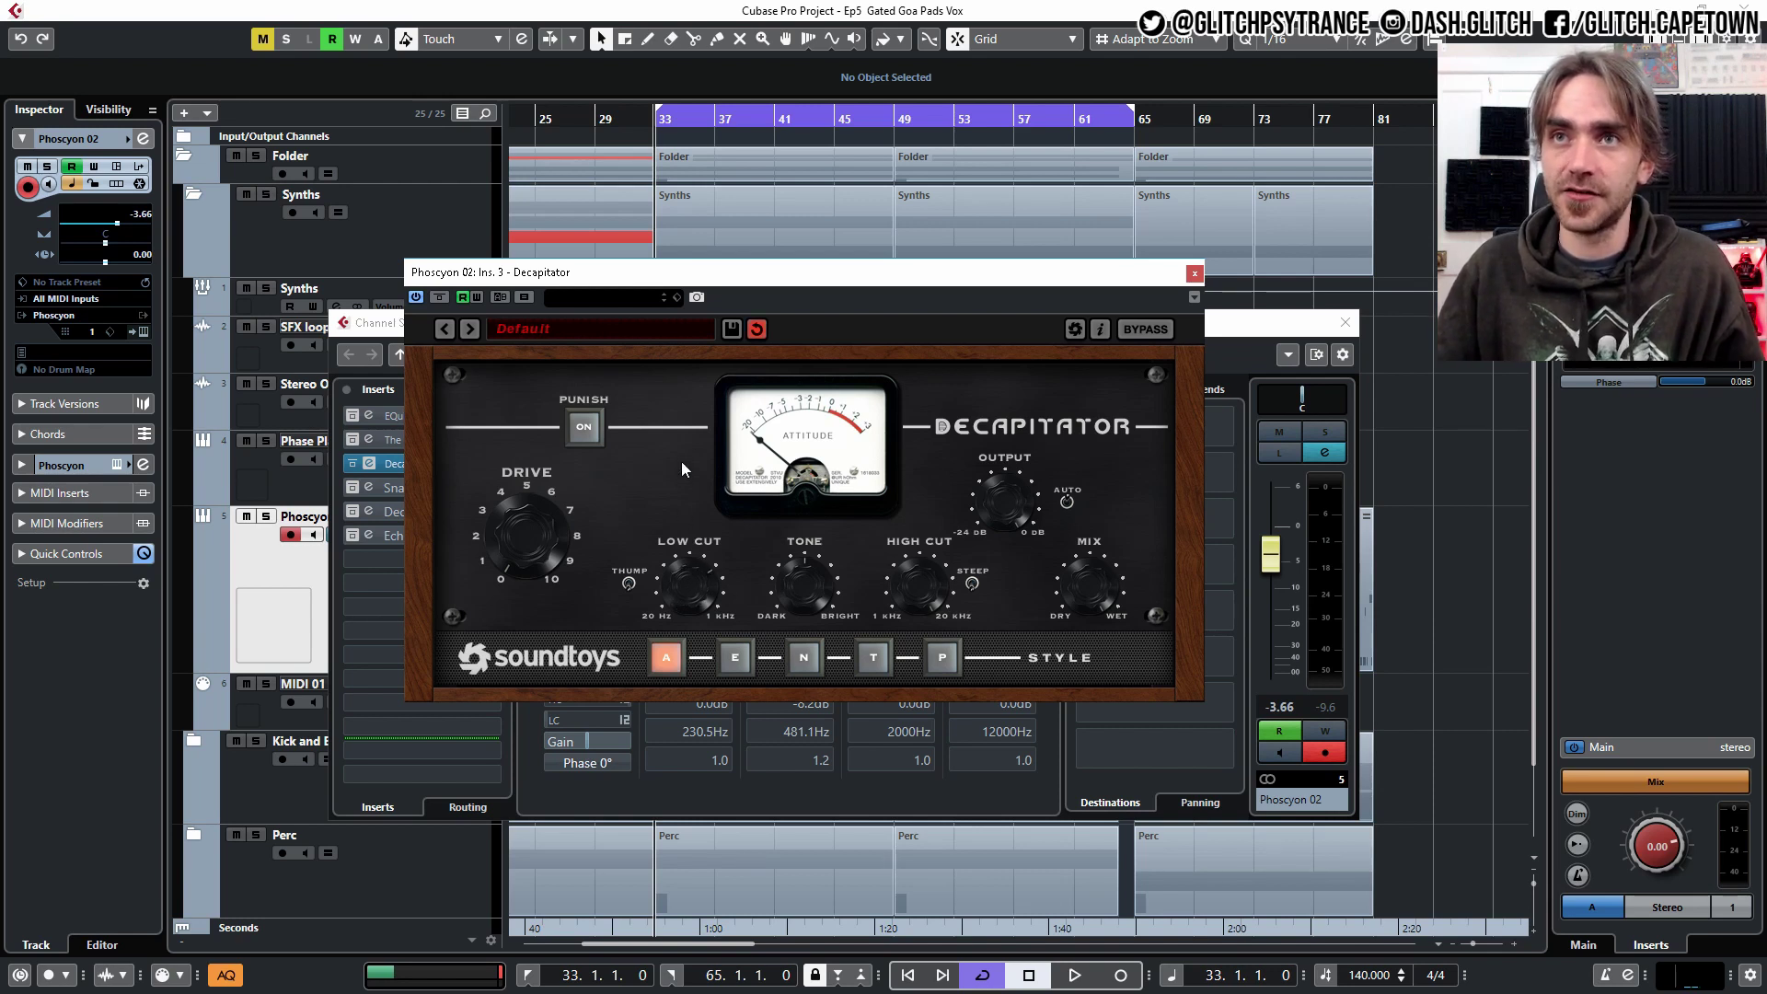
click(588, 439)
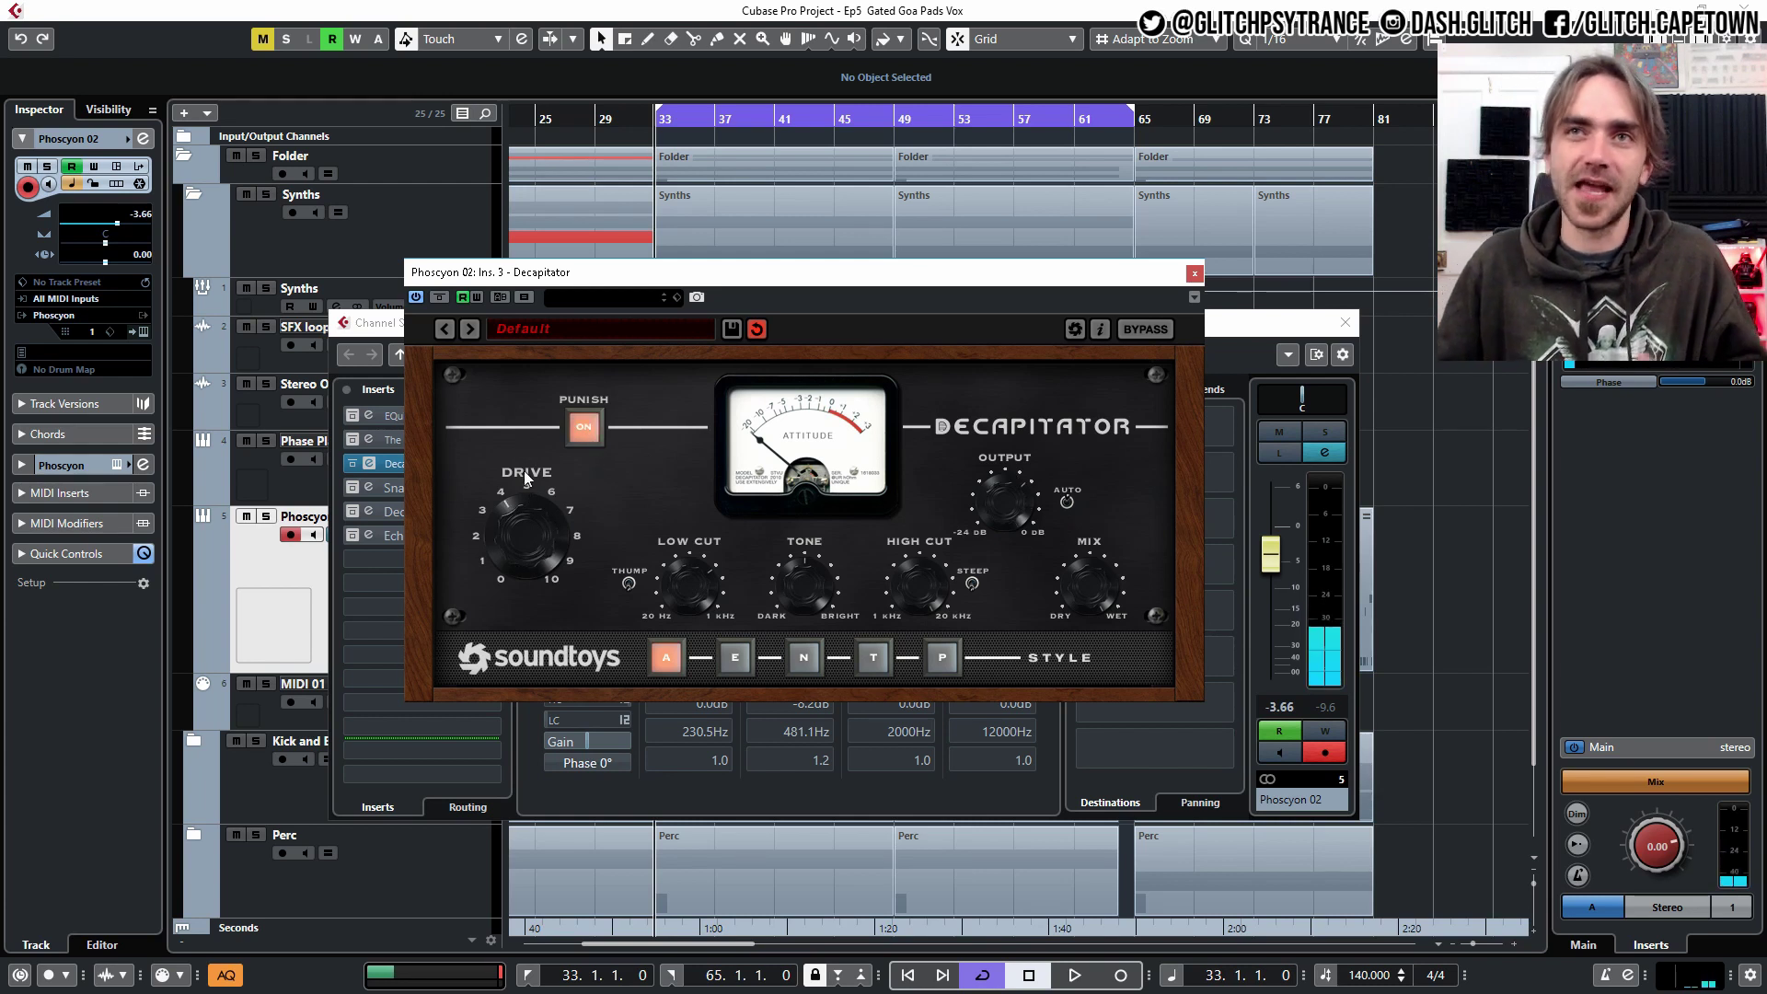
drag(670, 272, 720, 295)
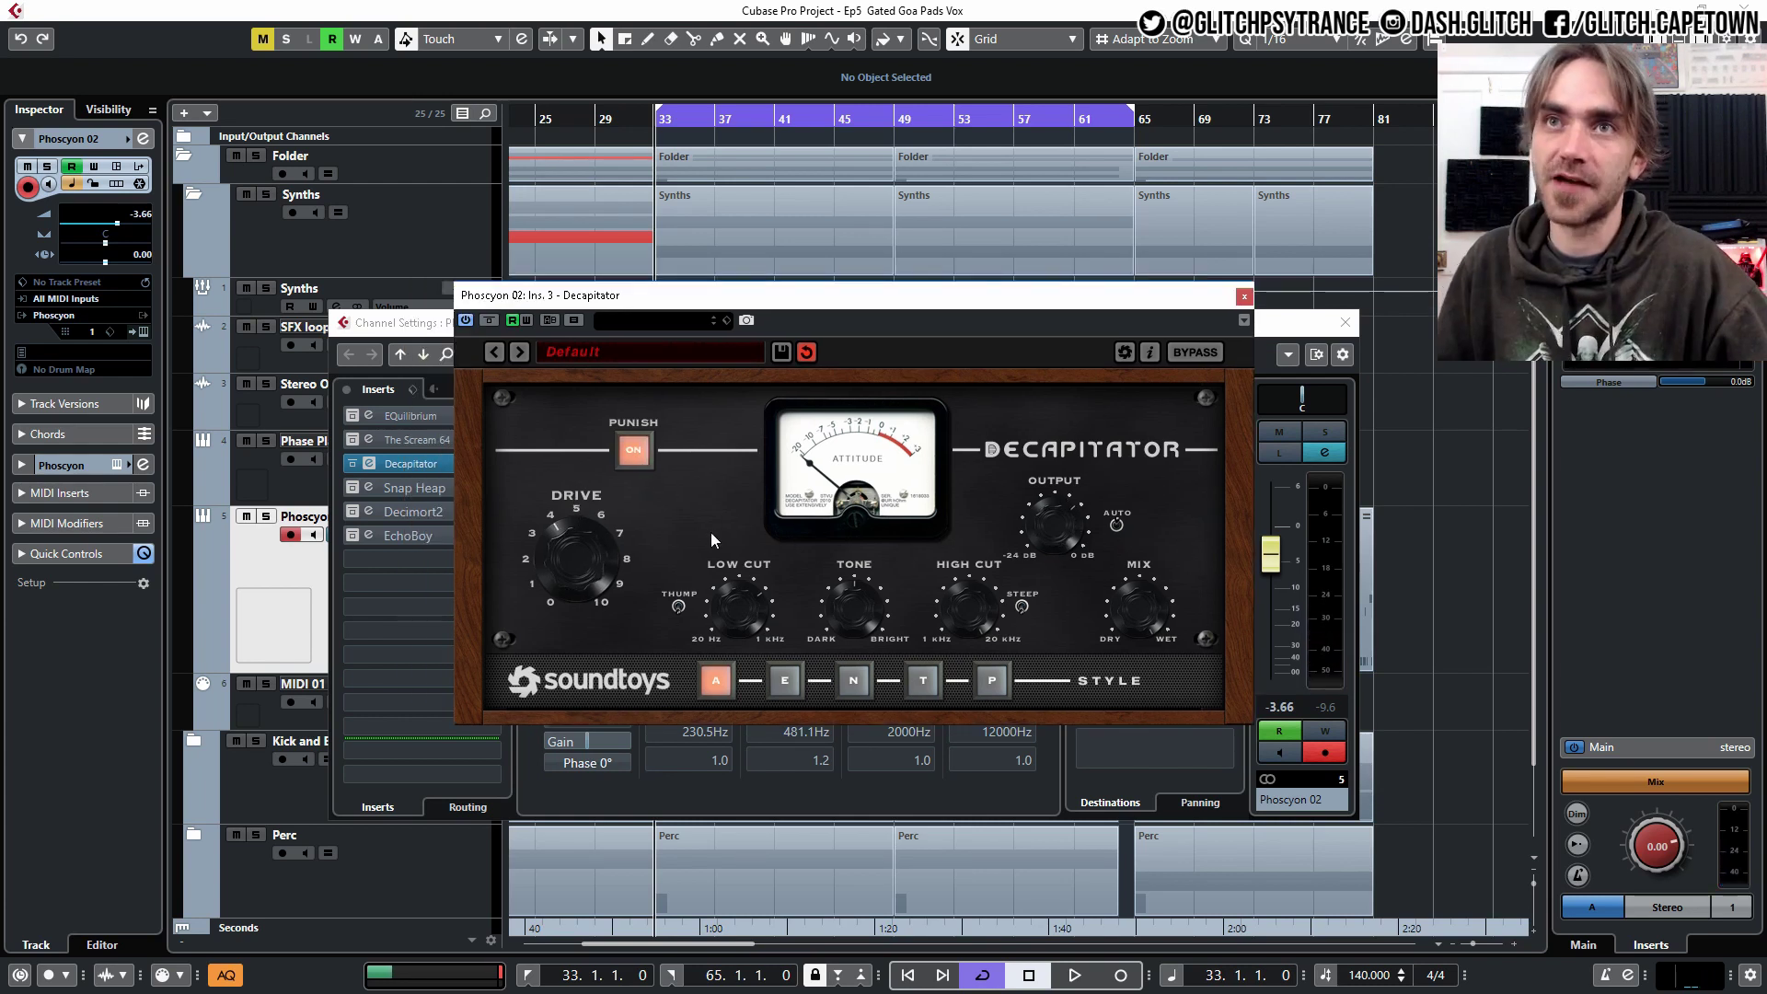
click(633, 451)
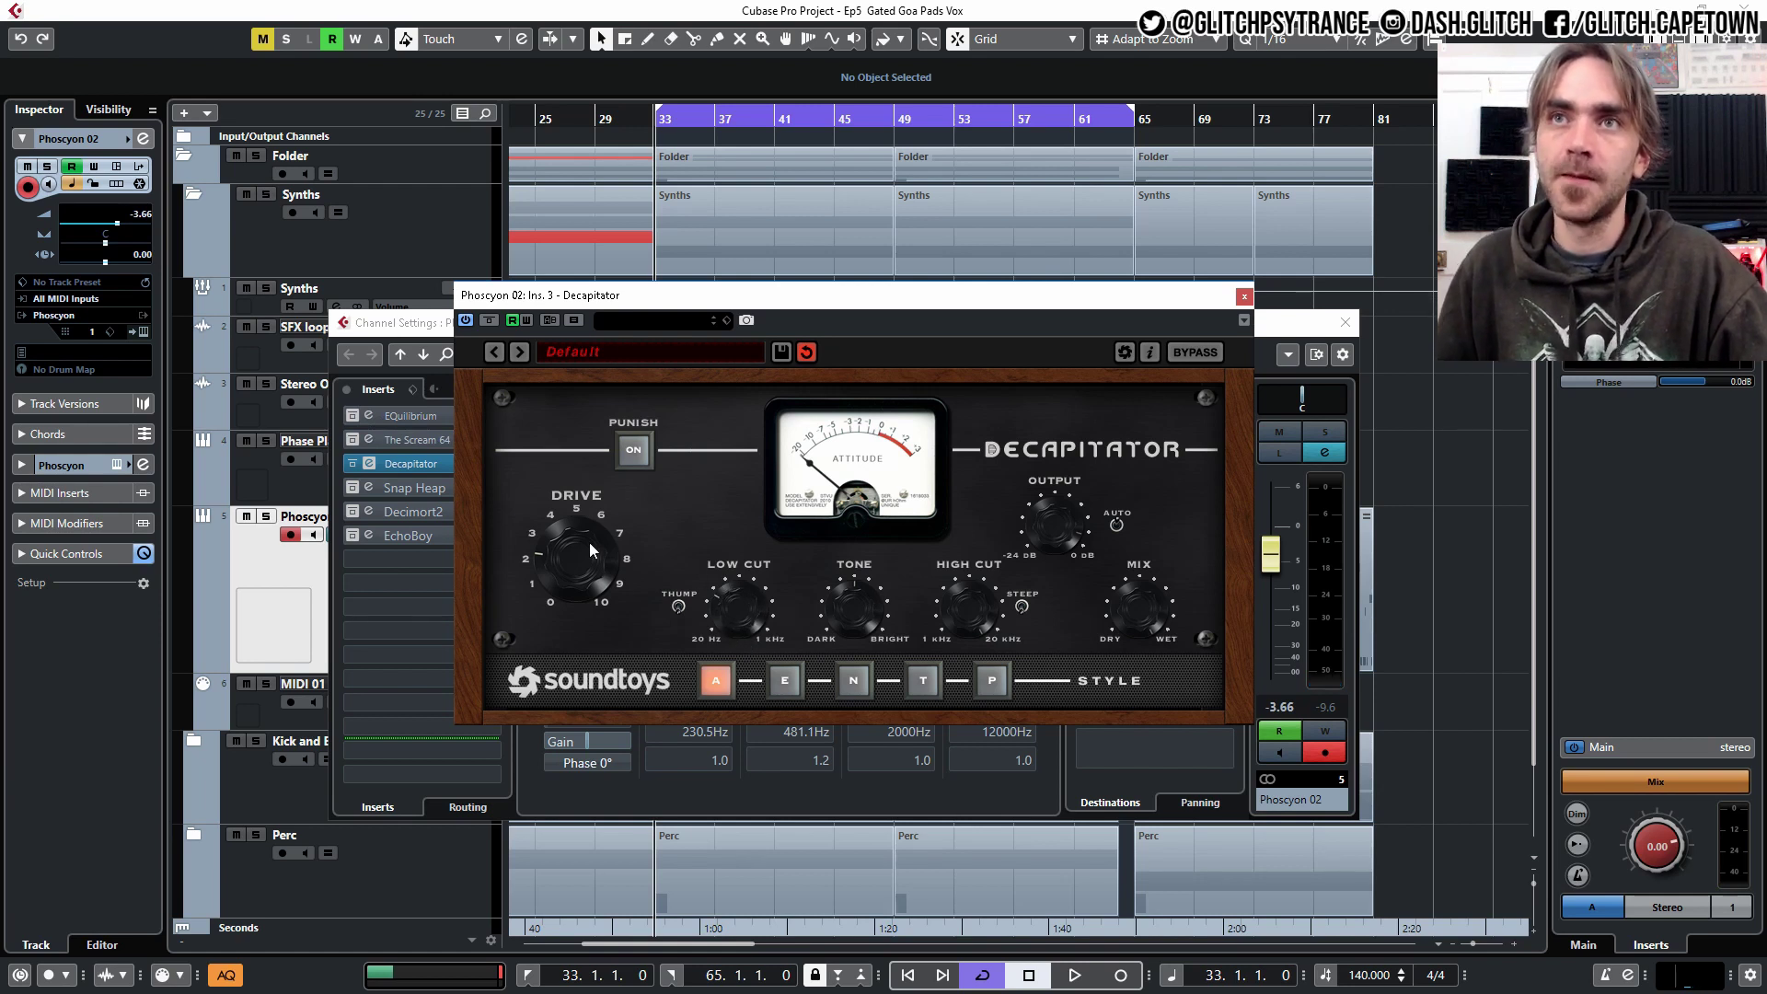
click(634, 452)
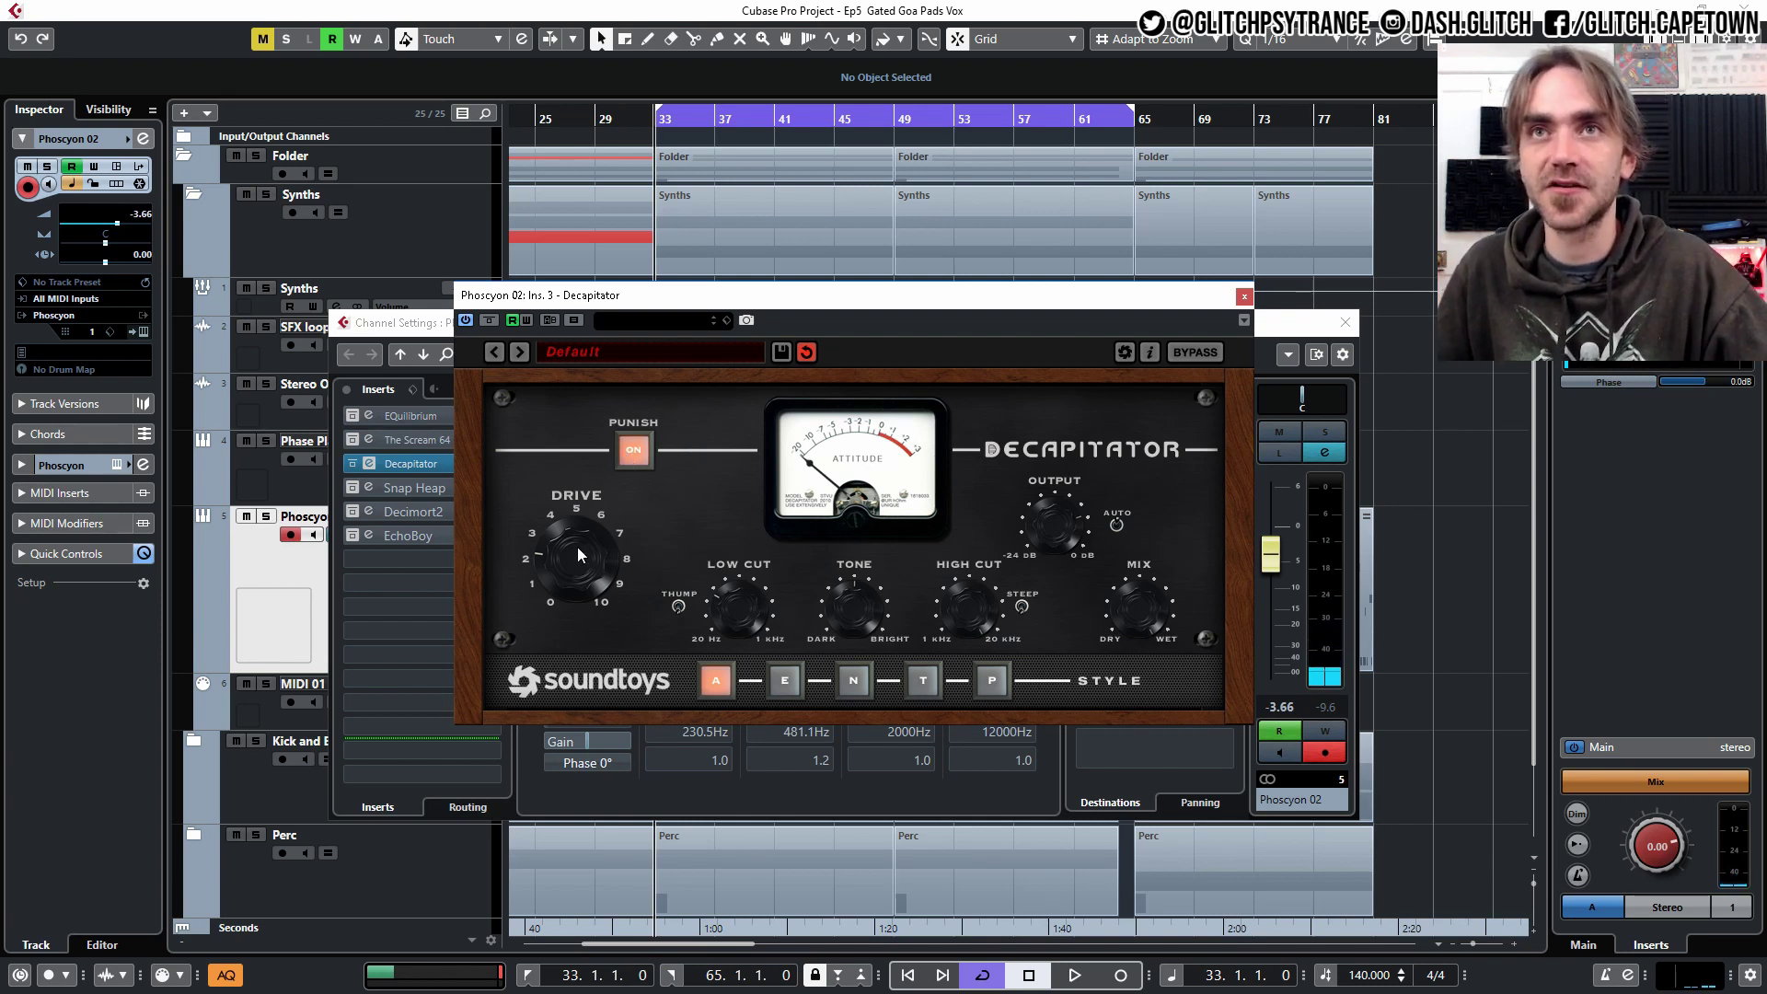
- Play the mix, compare Decapitator's Punish mode off and on, and lower the Phoscyon 02 fader to -5.13
key(space)
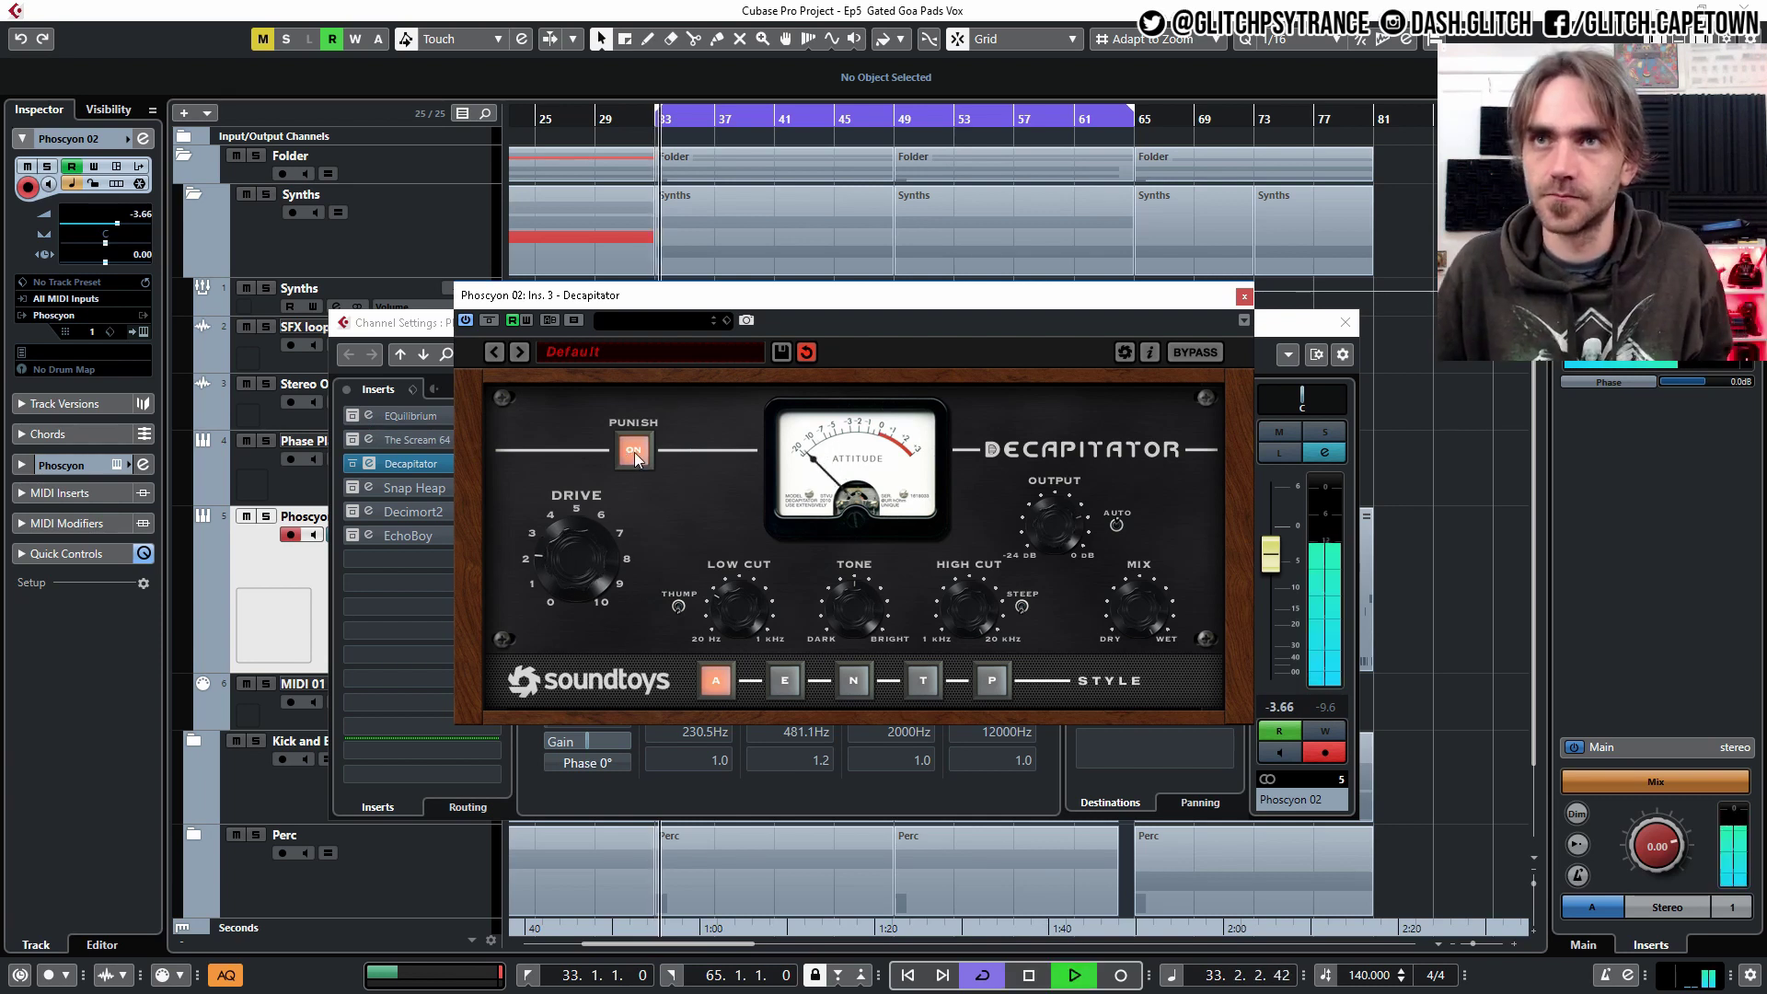
click(633, 451)
click(633, 451)
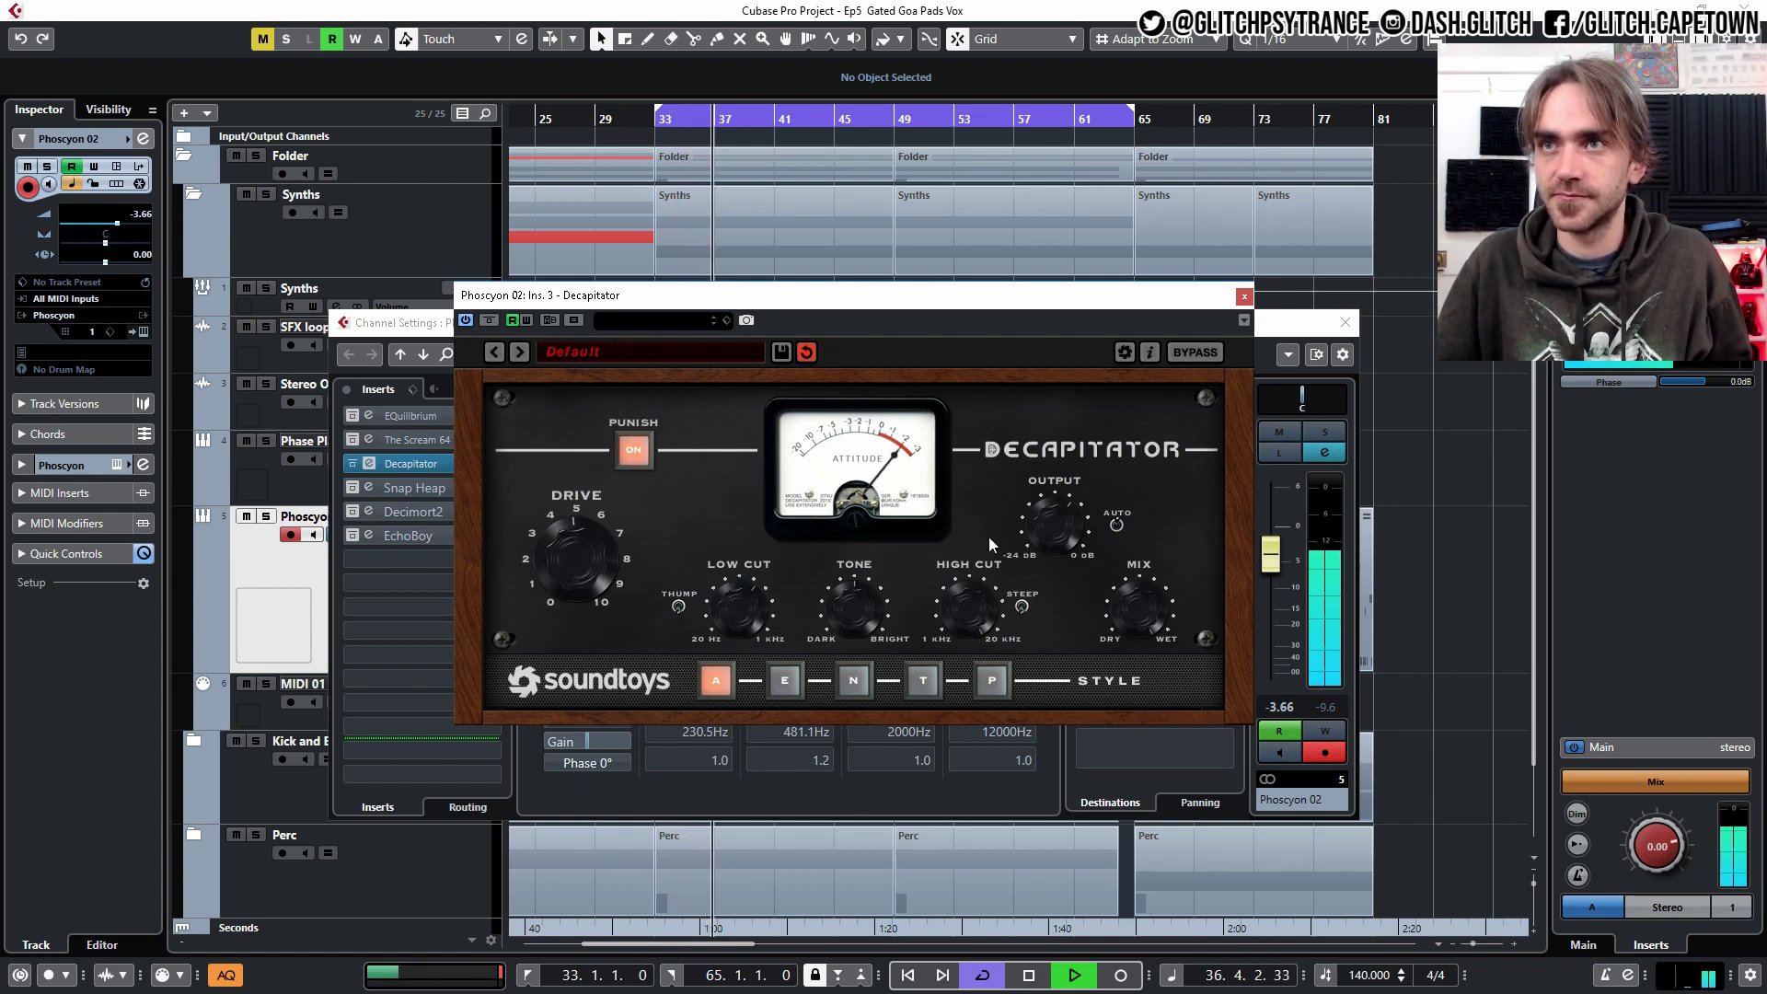
drag(1277, 552, 1277, 562)
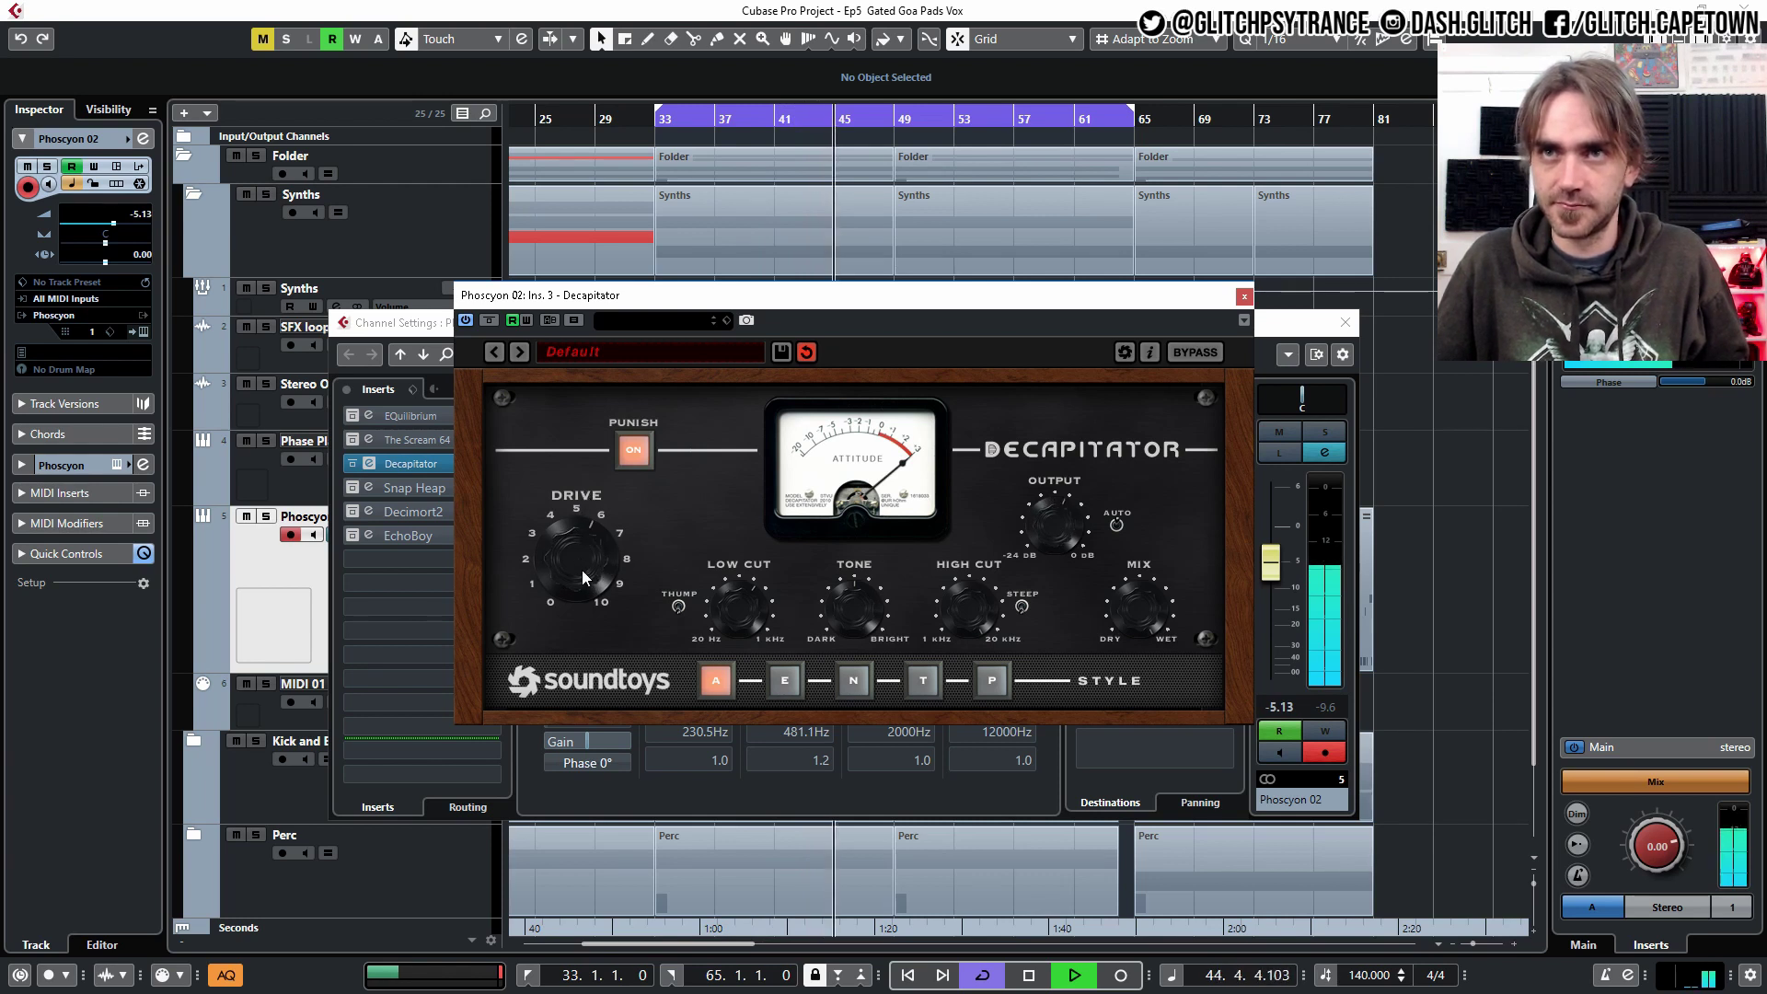
- Audition Decapitator with Punish switched off and back on, vary the Drive, and stop playback
click(631, 460)
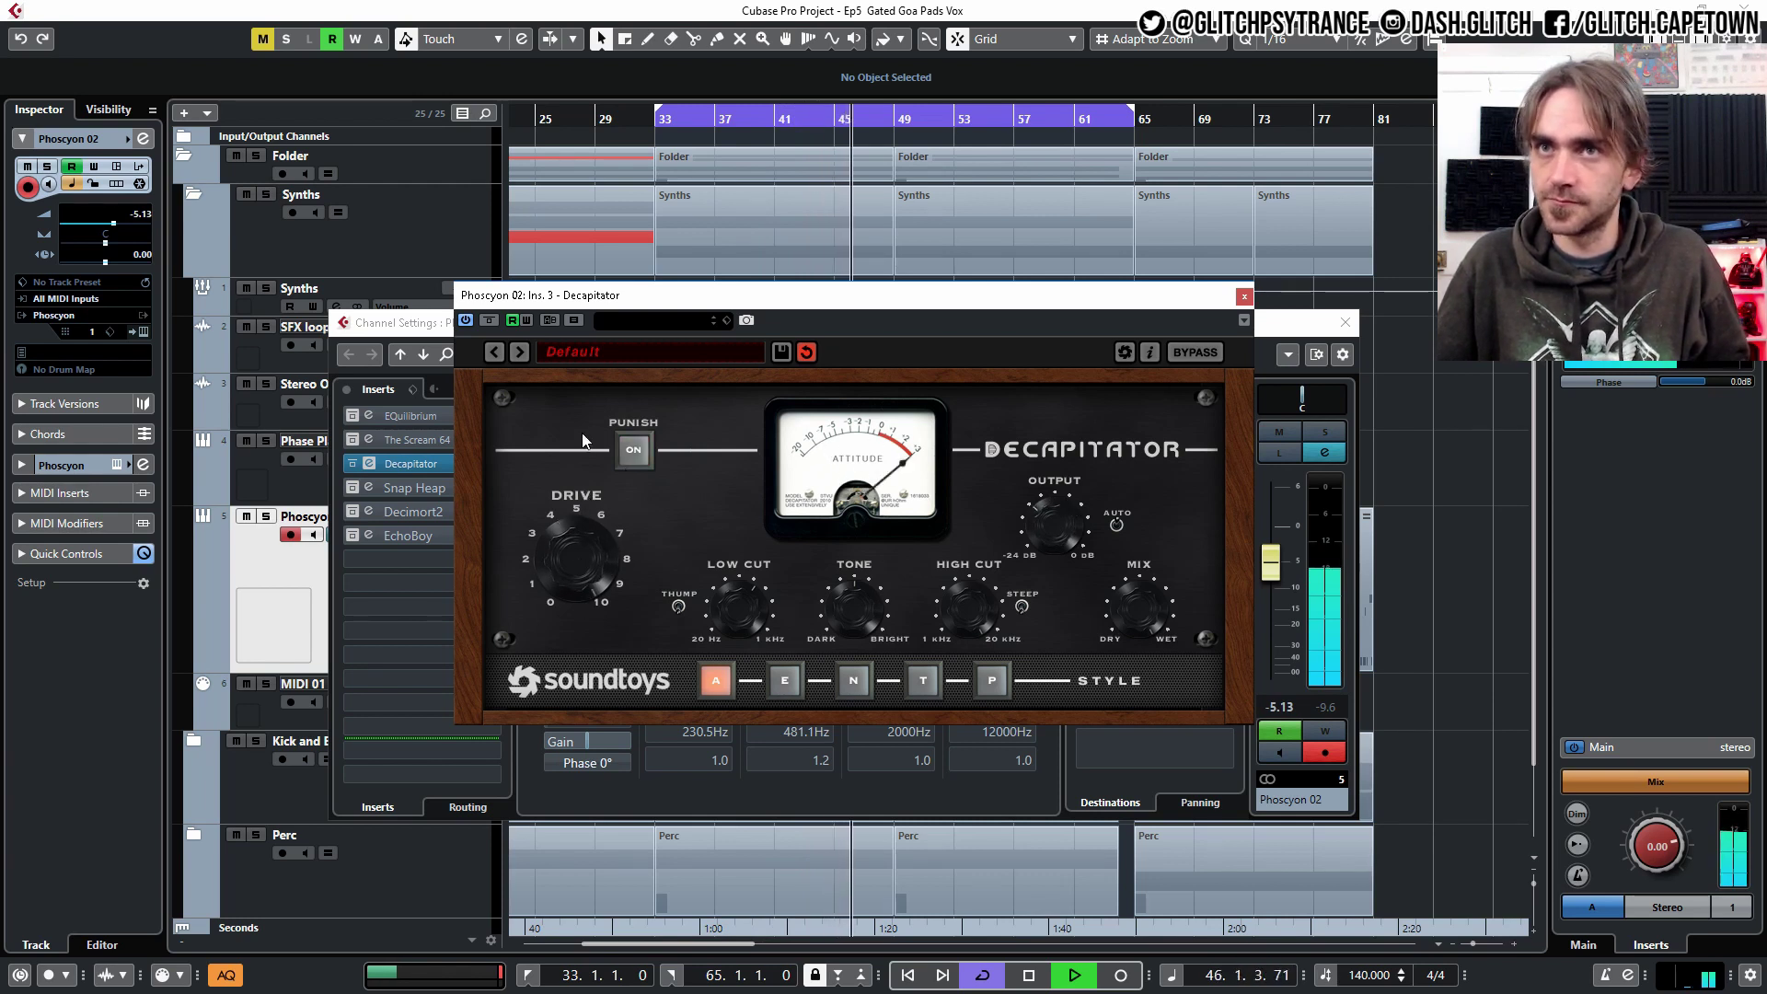
click(635, 453)
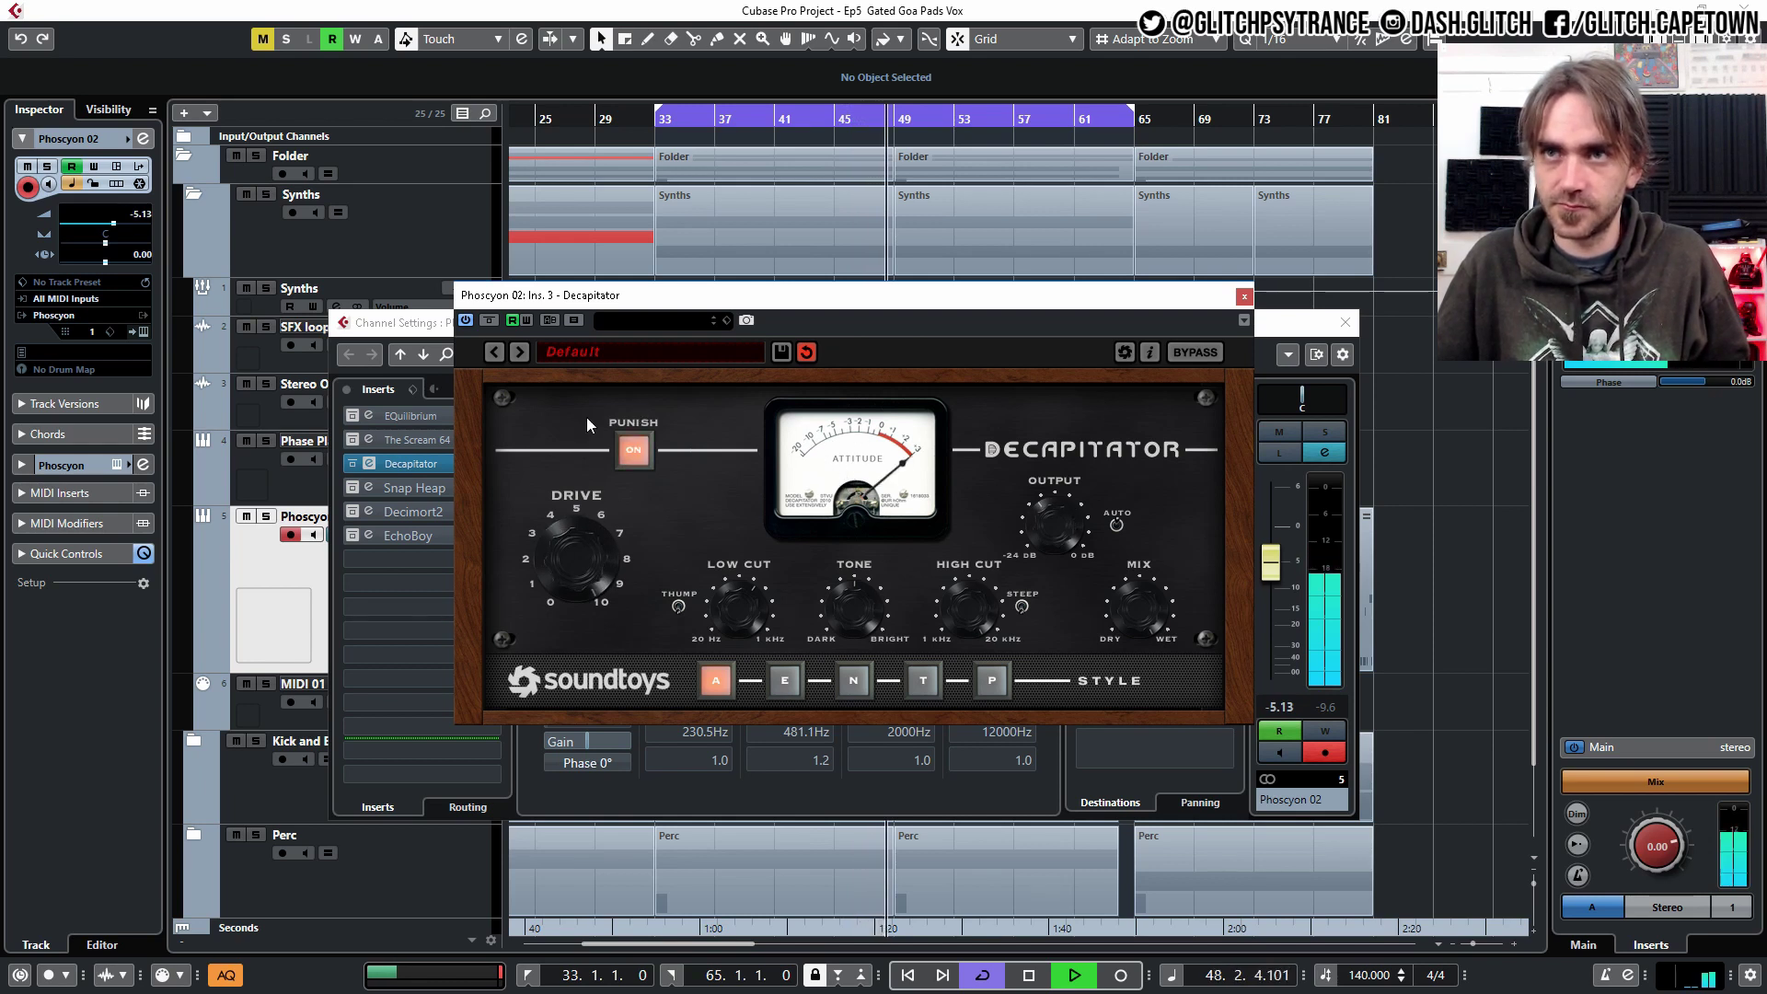
drag(585, 492, 620, 554)
key(space)
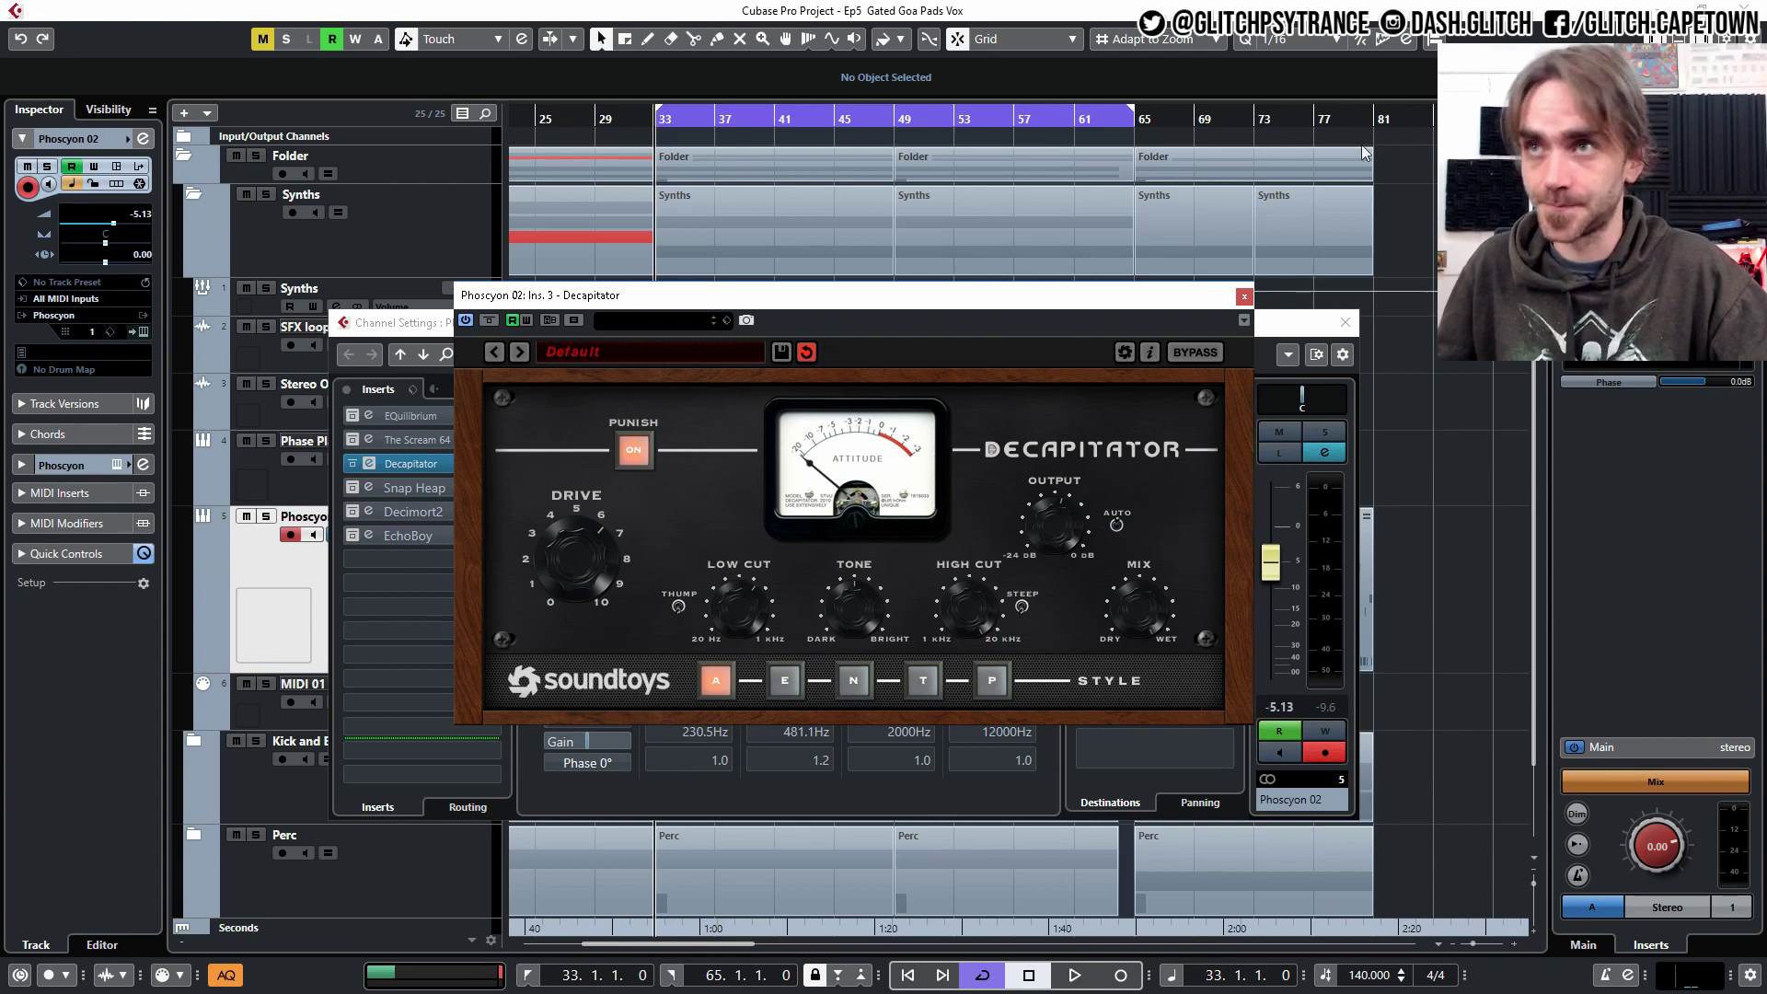
- Open the Snap Heap insert and add a Phase Distortion effect to Serial Bus 1
click(410, 488)
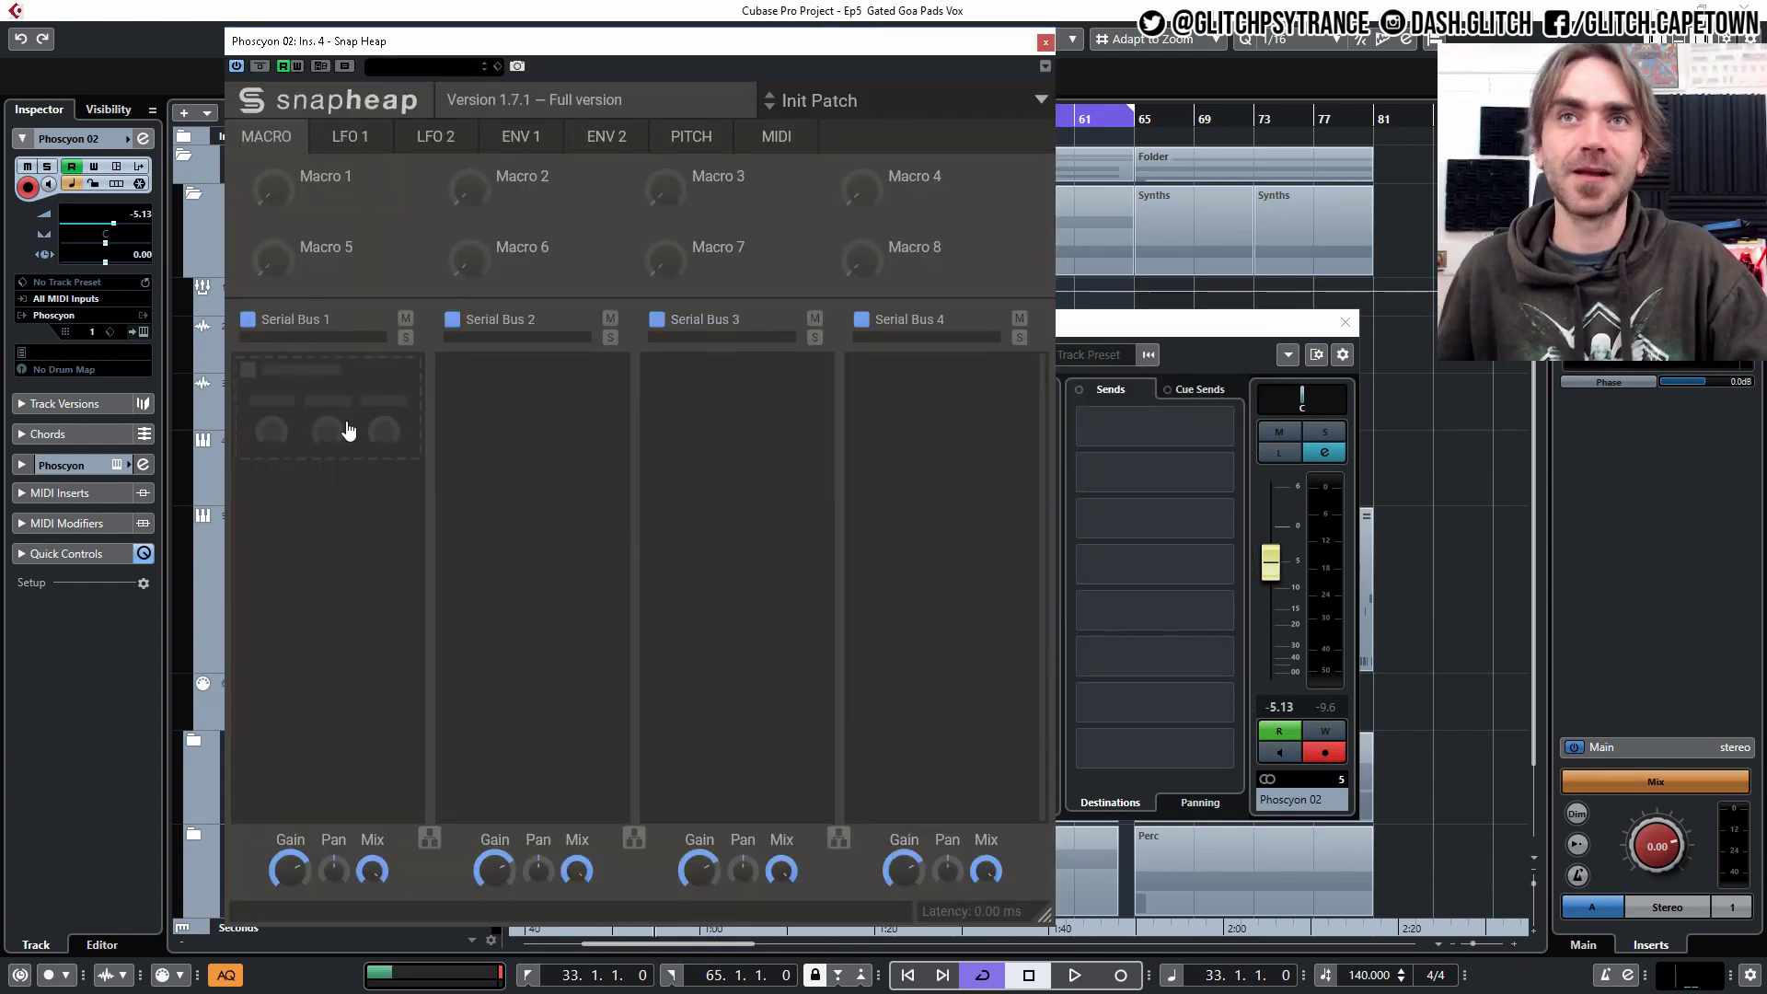
click(347, 424)
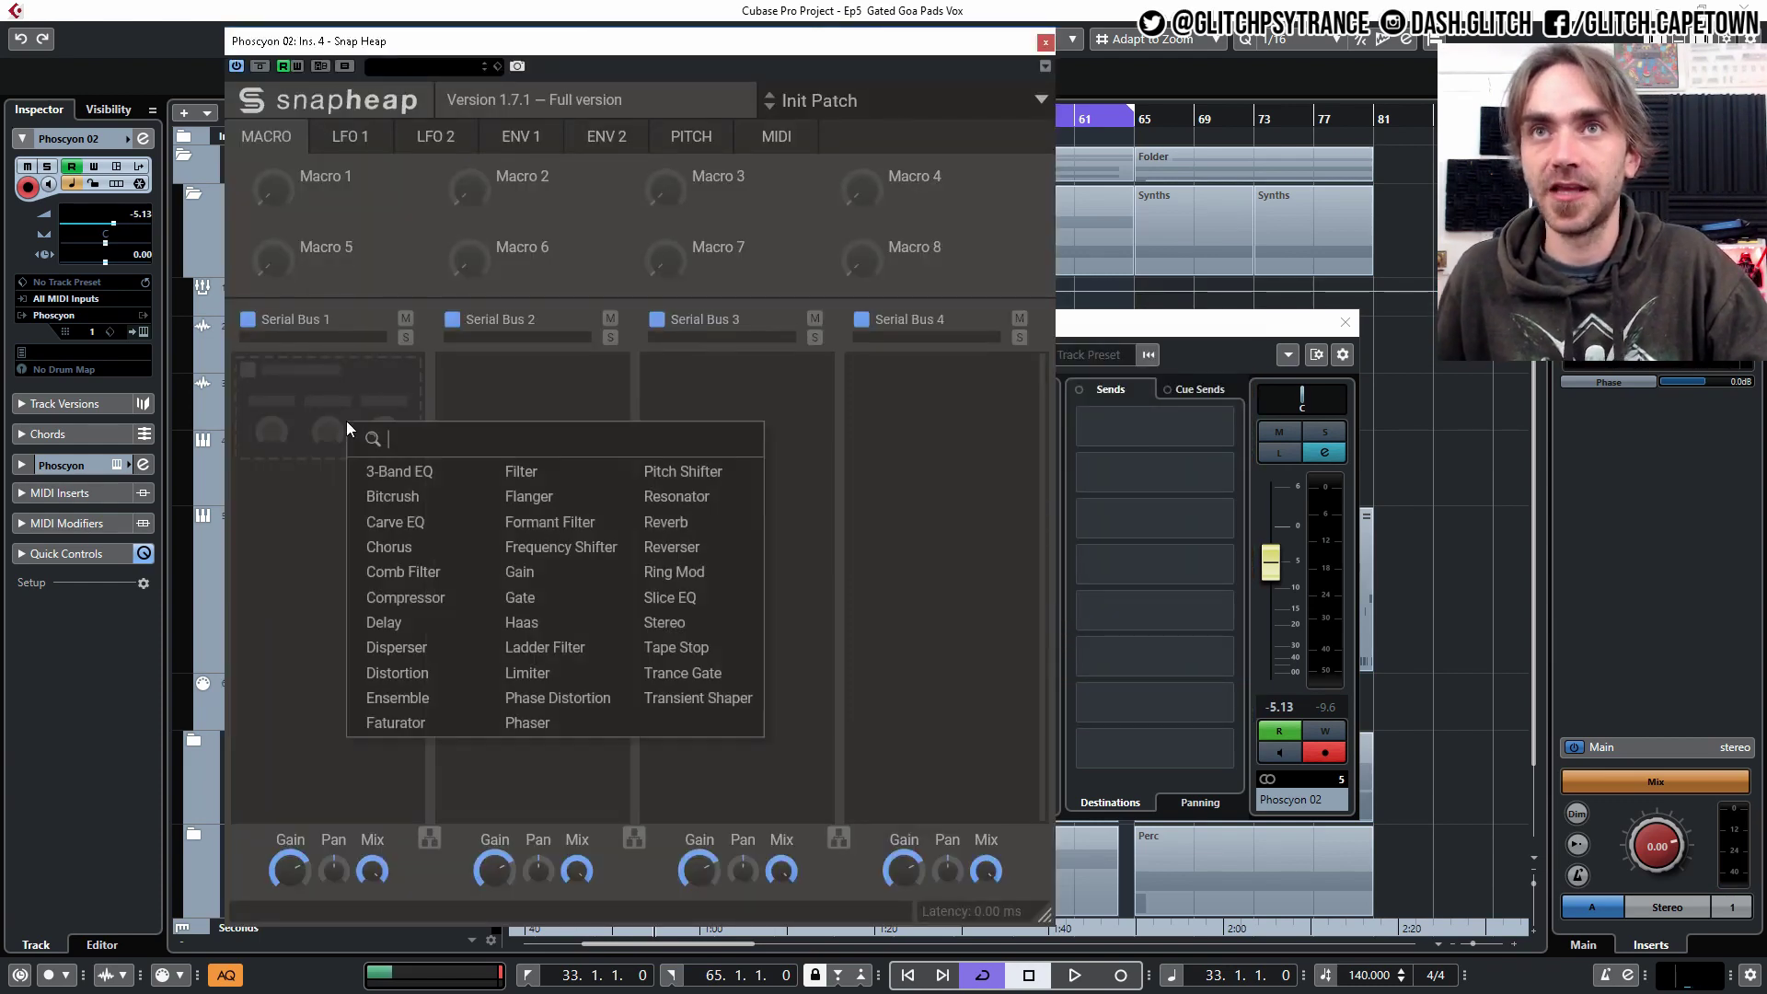
click(573, 698)
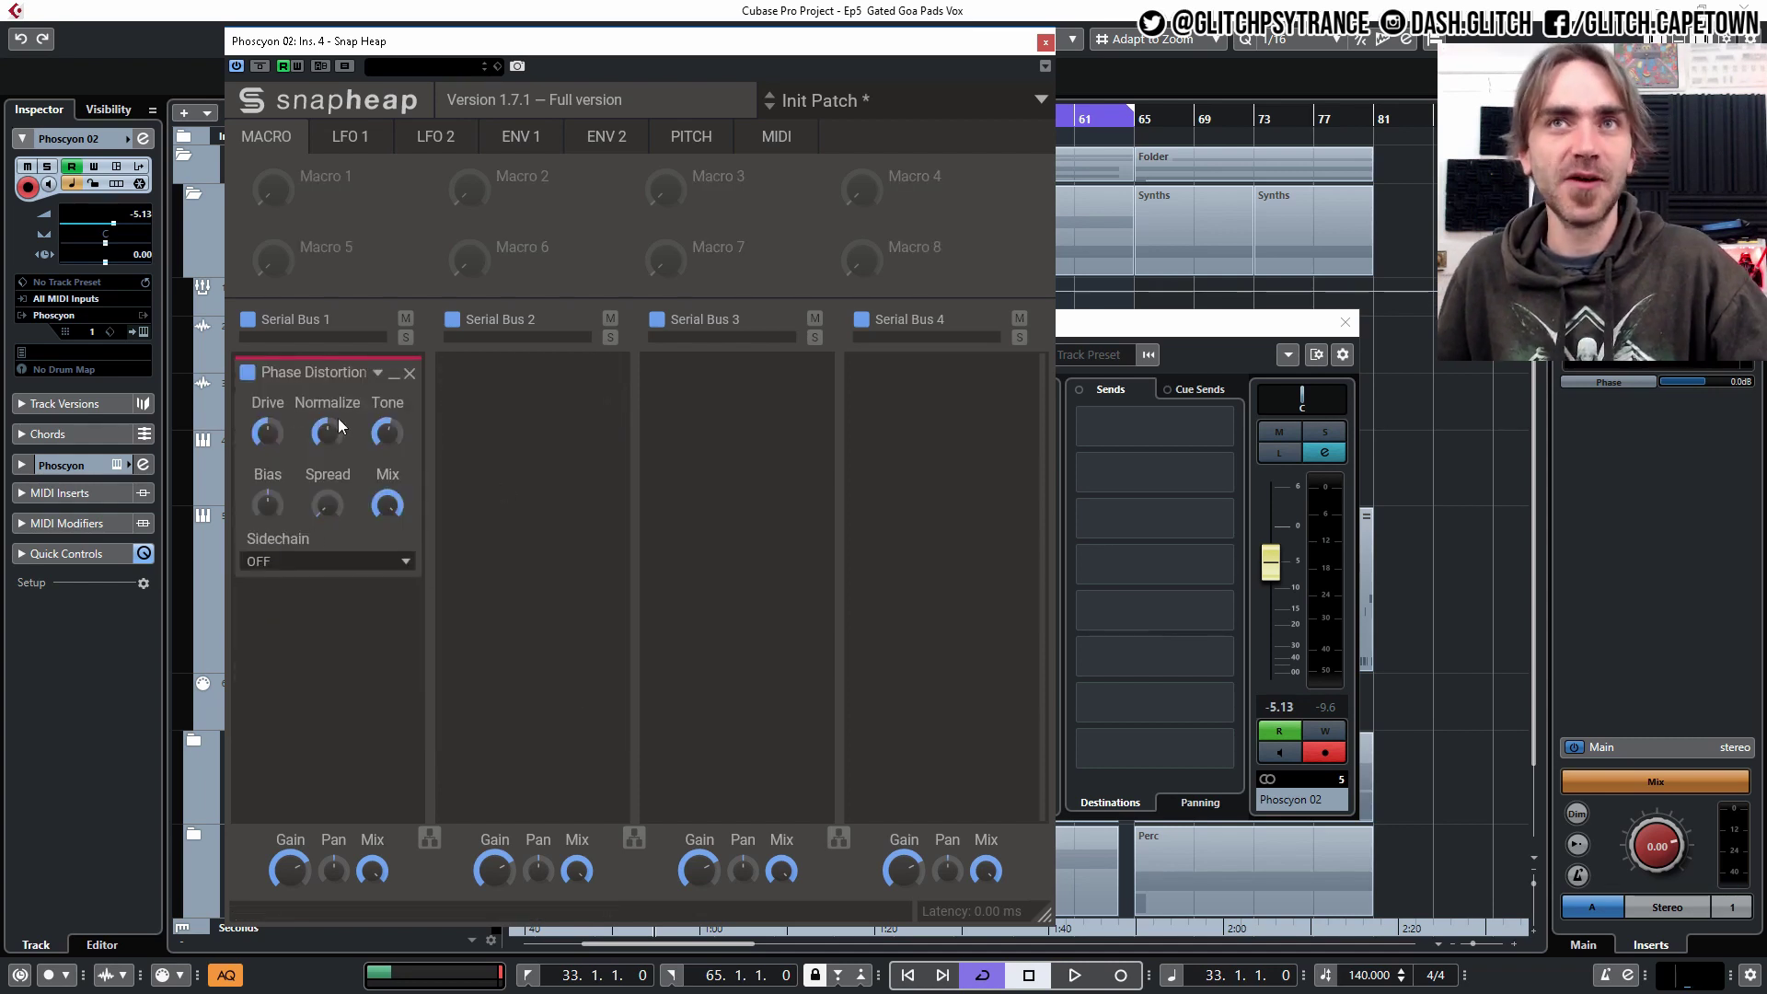
- Set Snap Heap's envelope 1 to ADSR mode and shape its decay, sustain and release
click(521, 138)
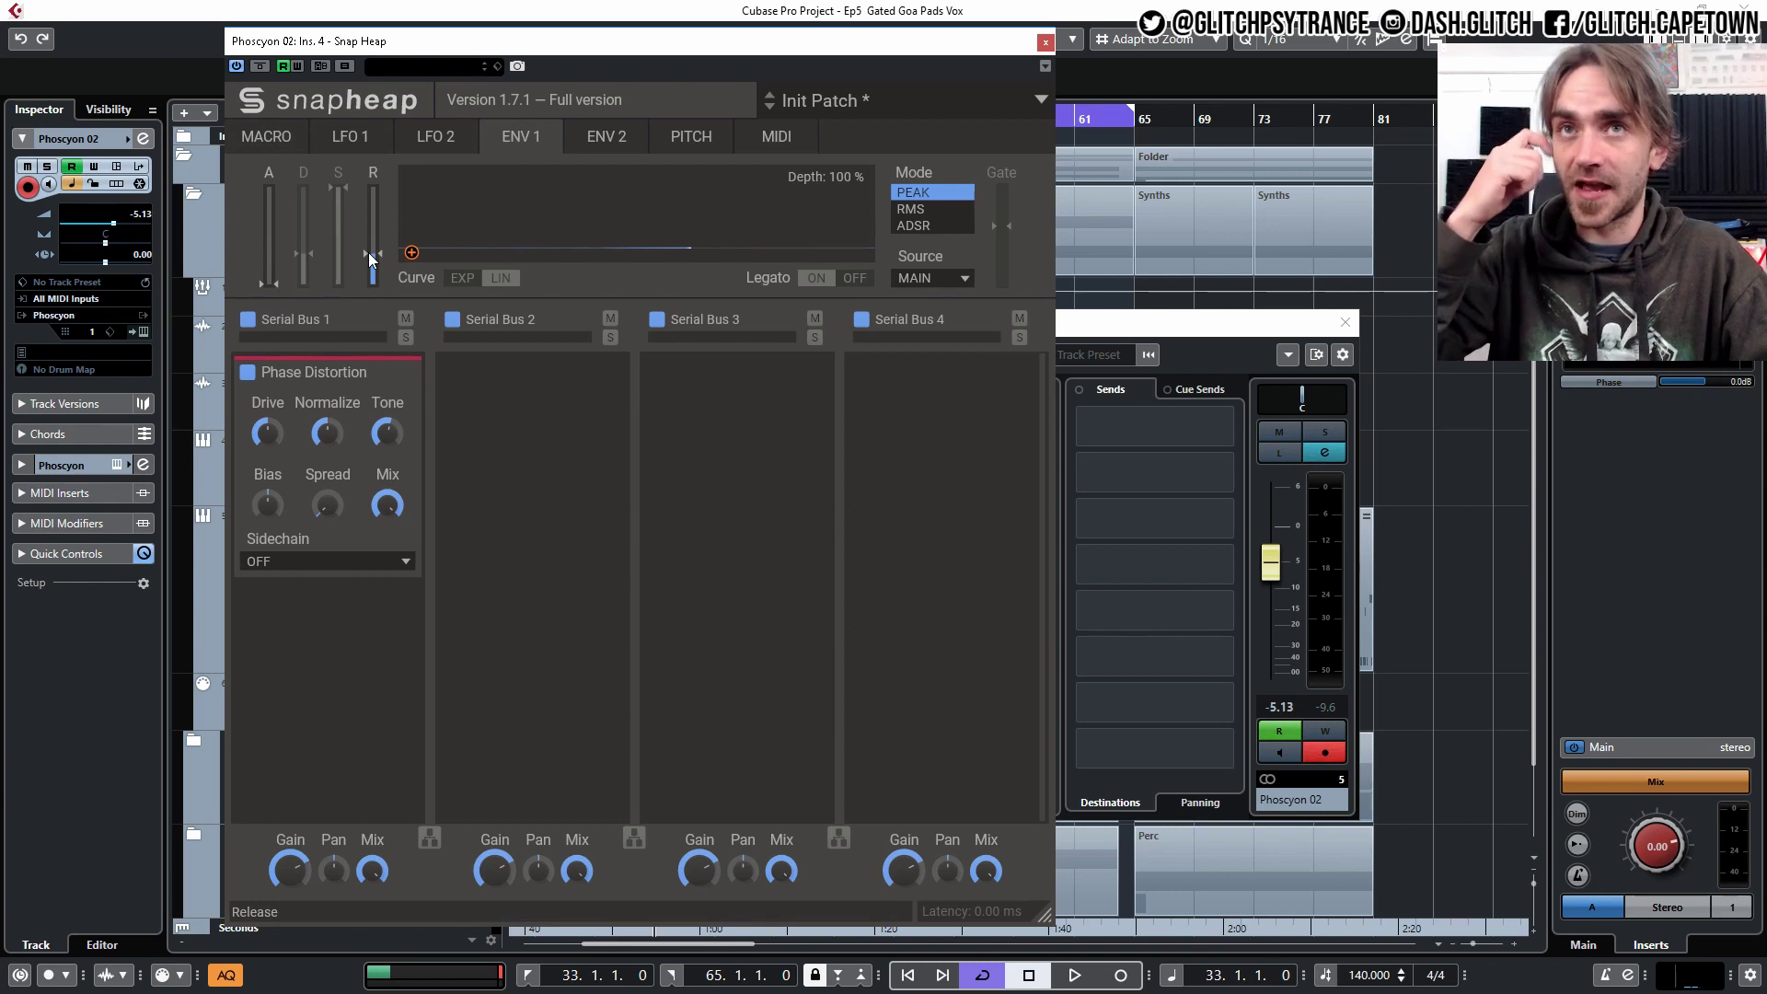
drag(367, 251, 375, 269)
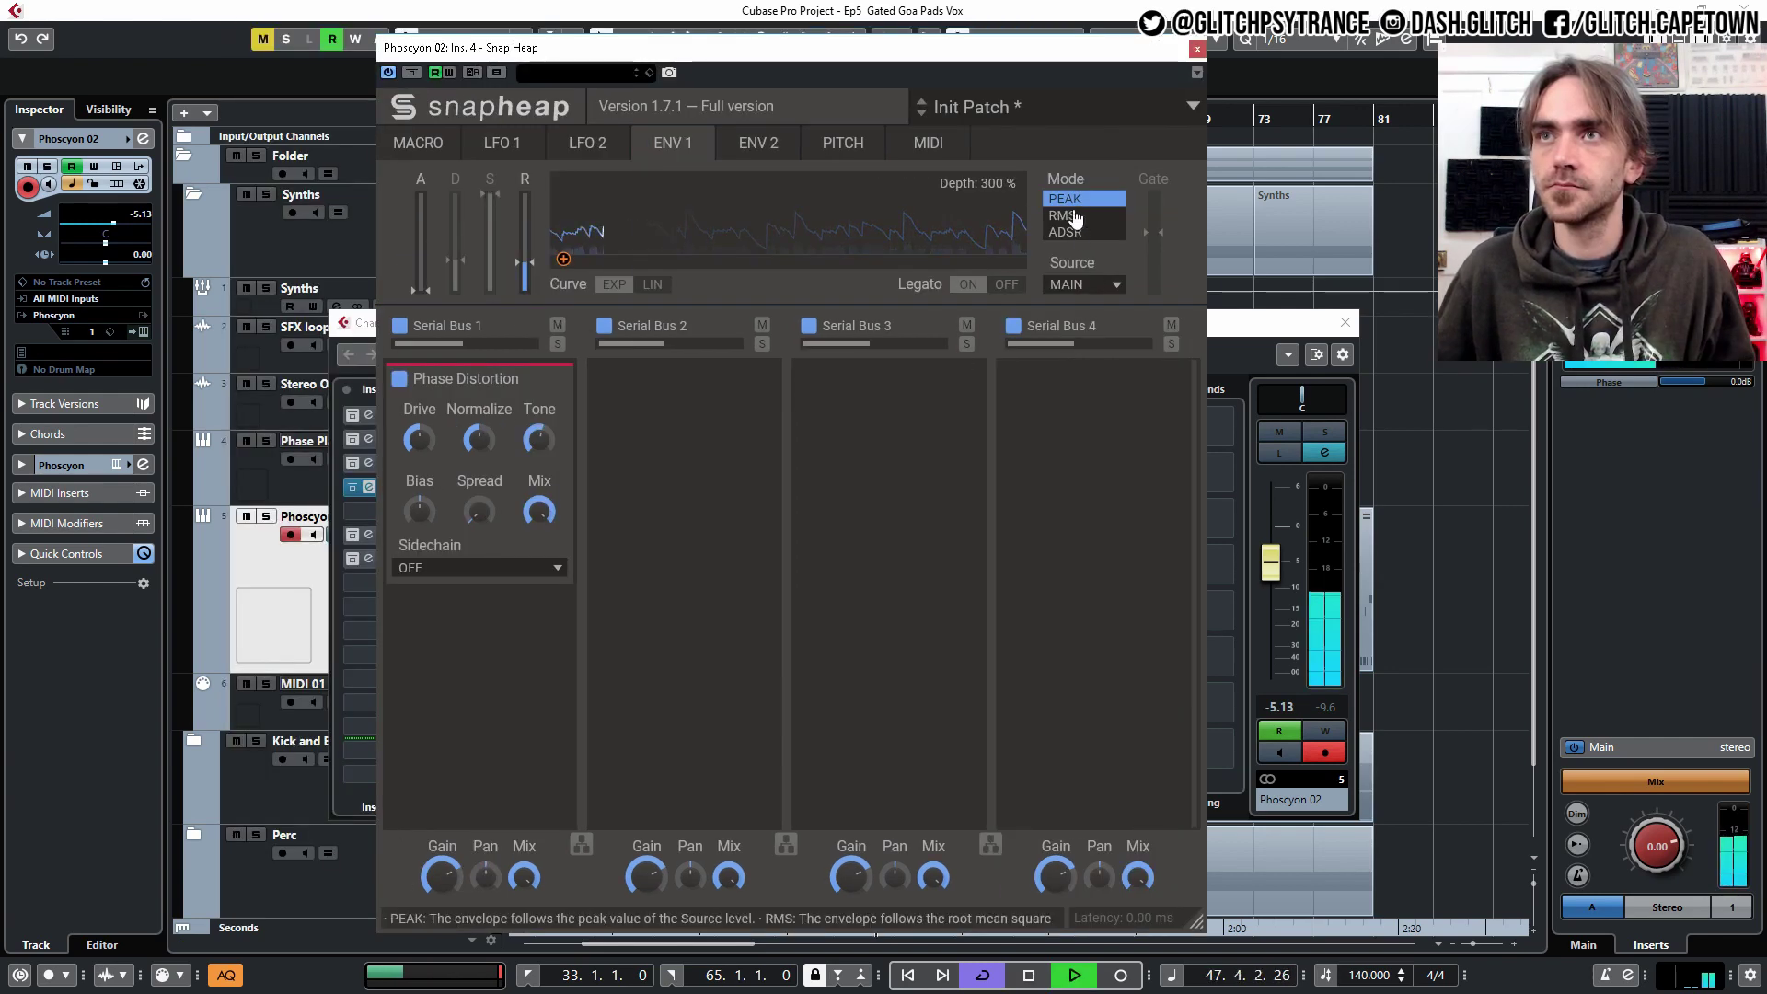
click(1070, 217)
click(1072, 232)
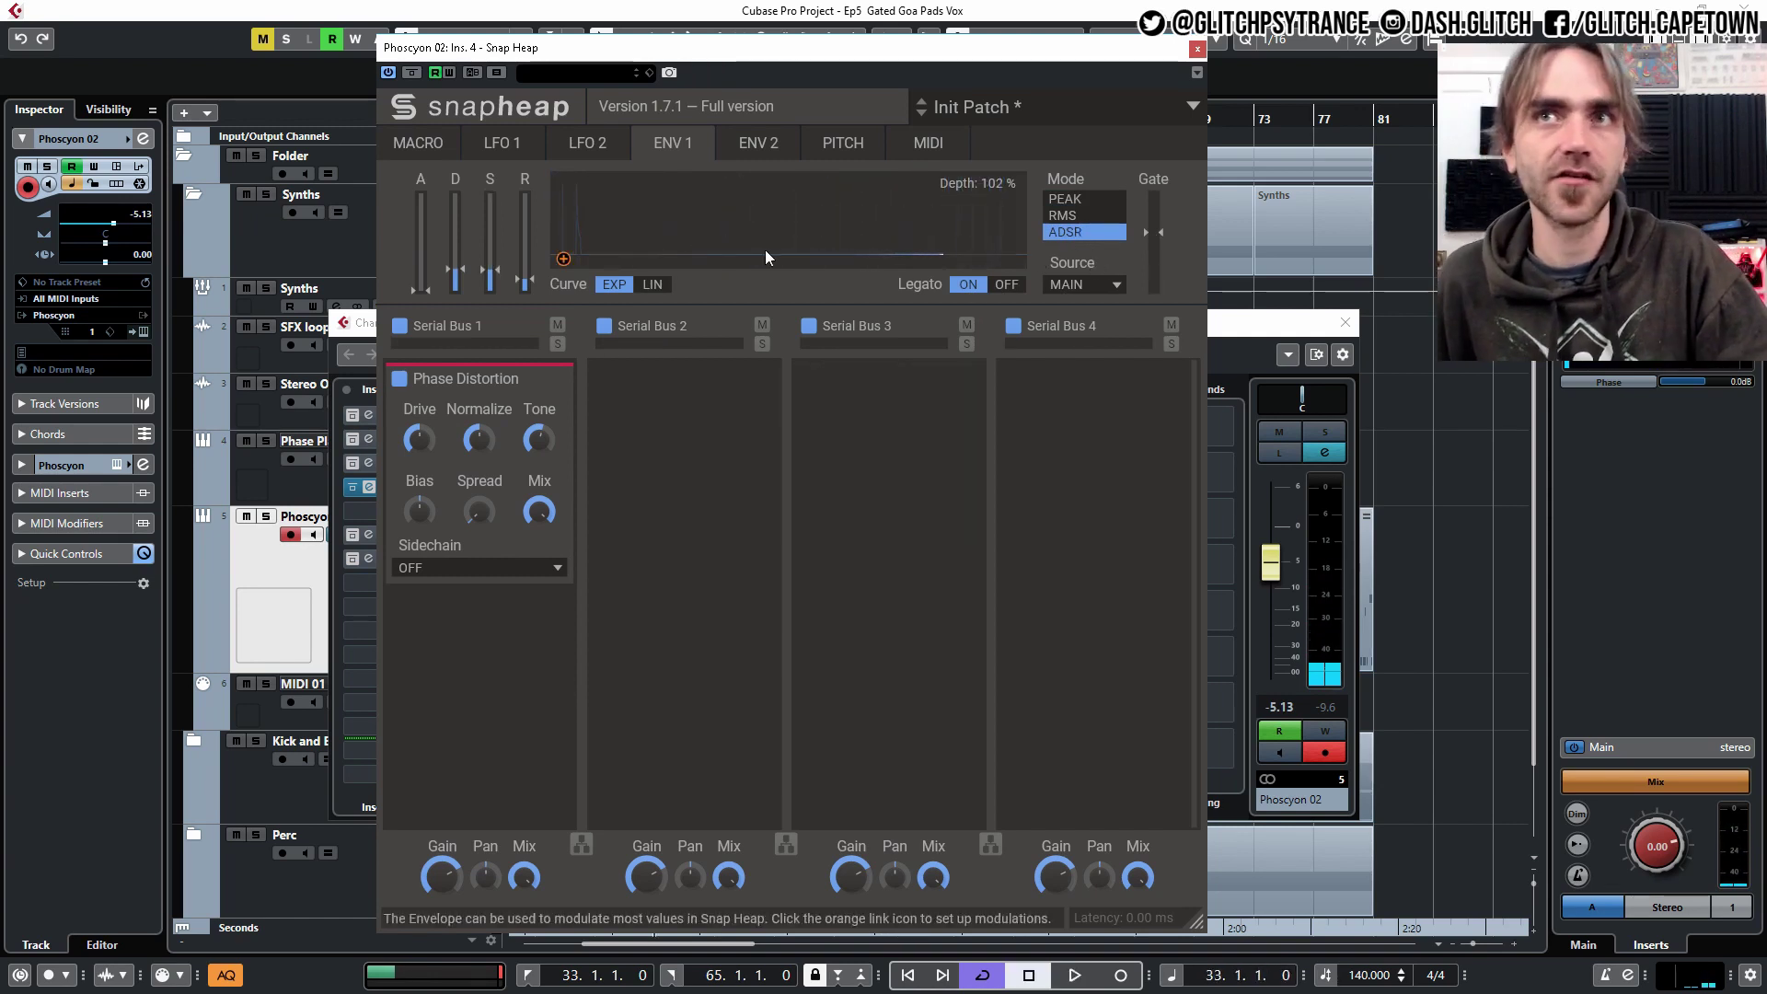
drag(455, 268, 530, 270)
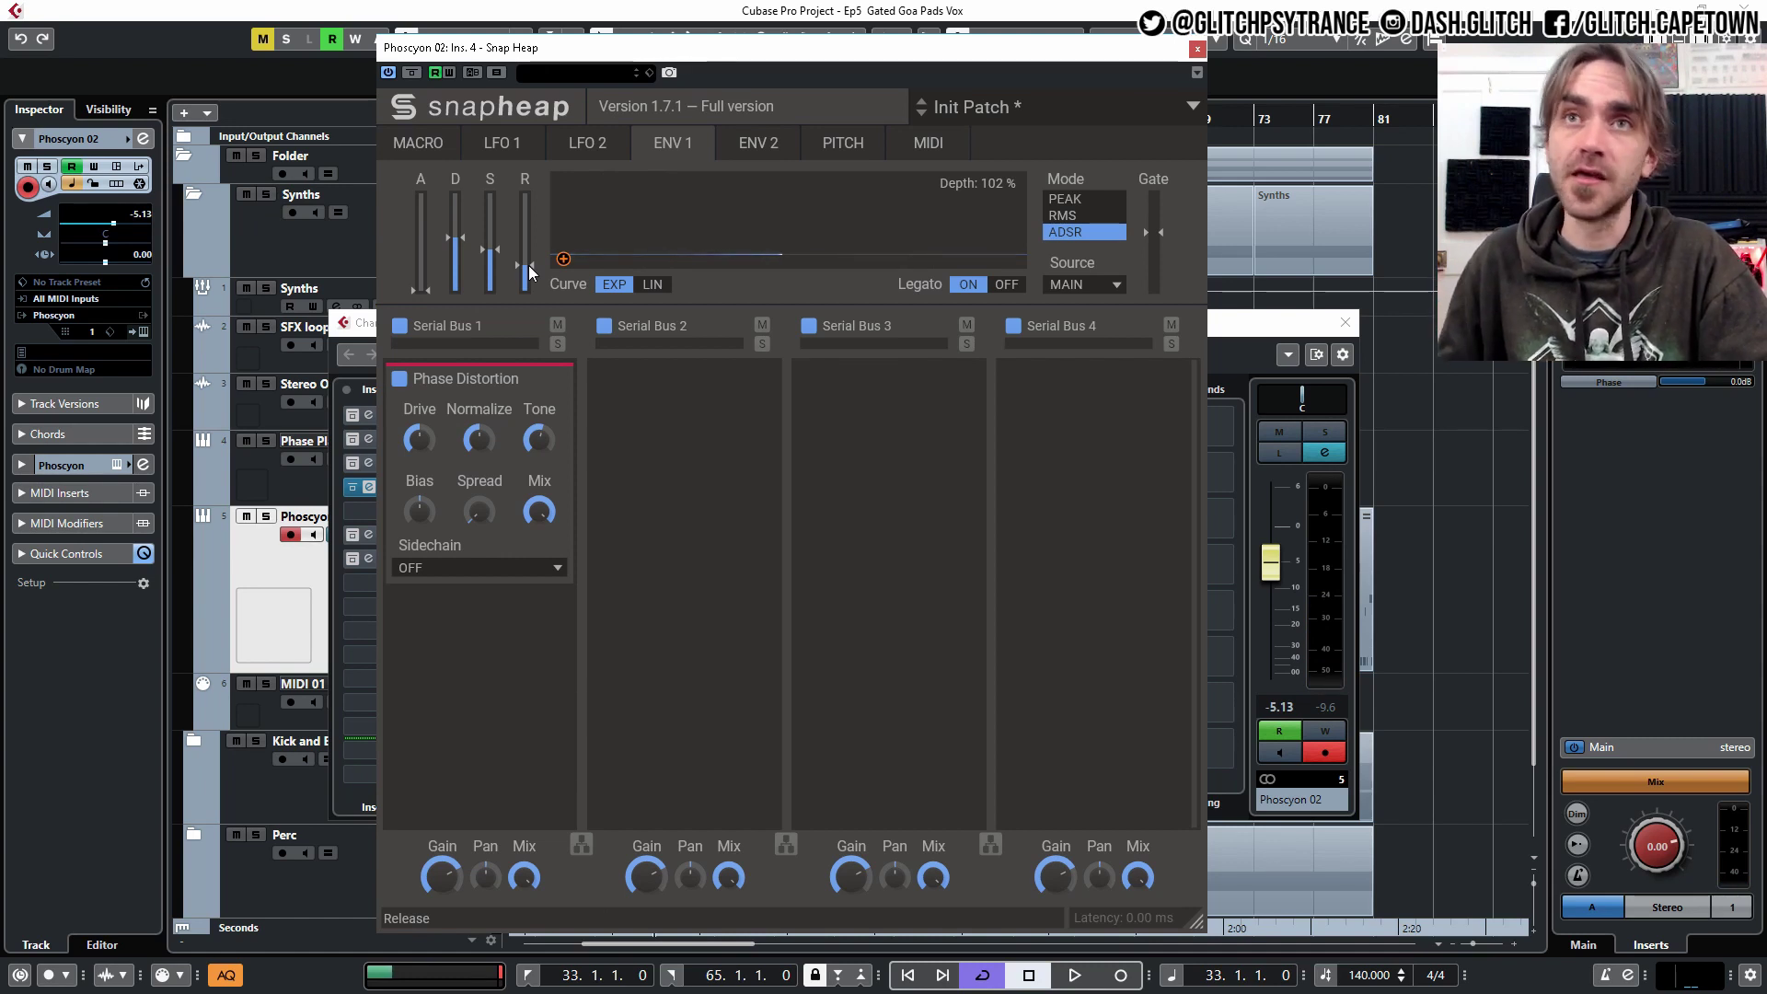
- Assign envelope 1 to Phase Distortion's Drive and lengthen the envelope release slightly during playback
click(563, 259)
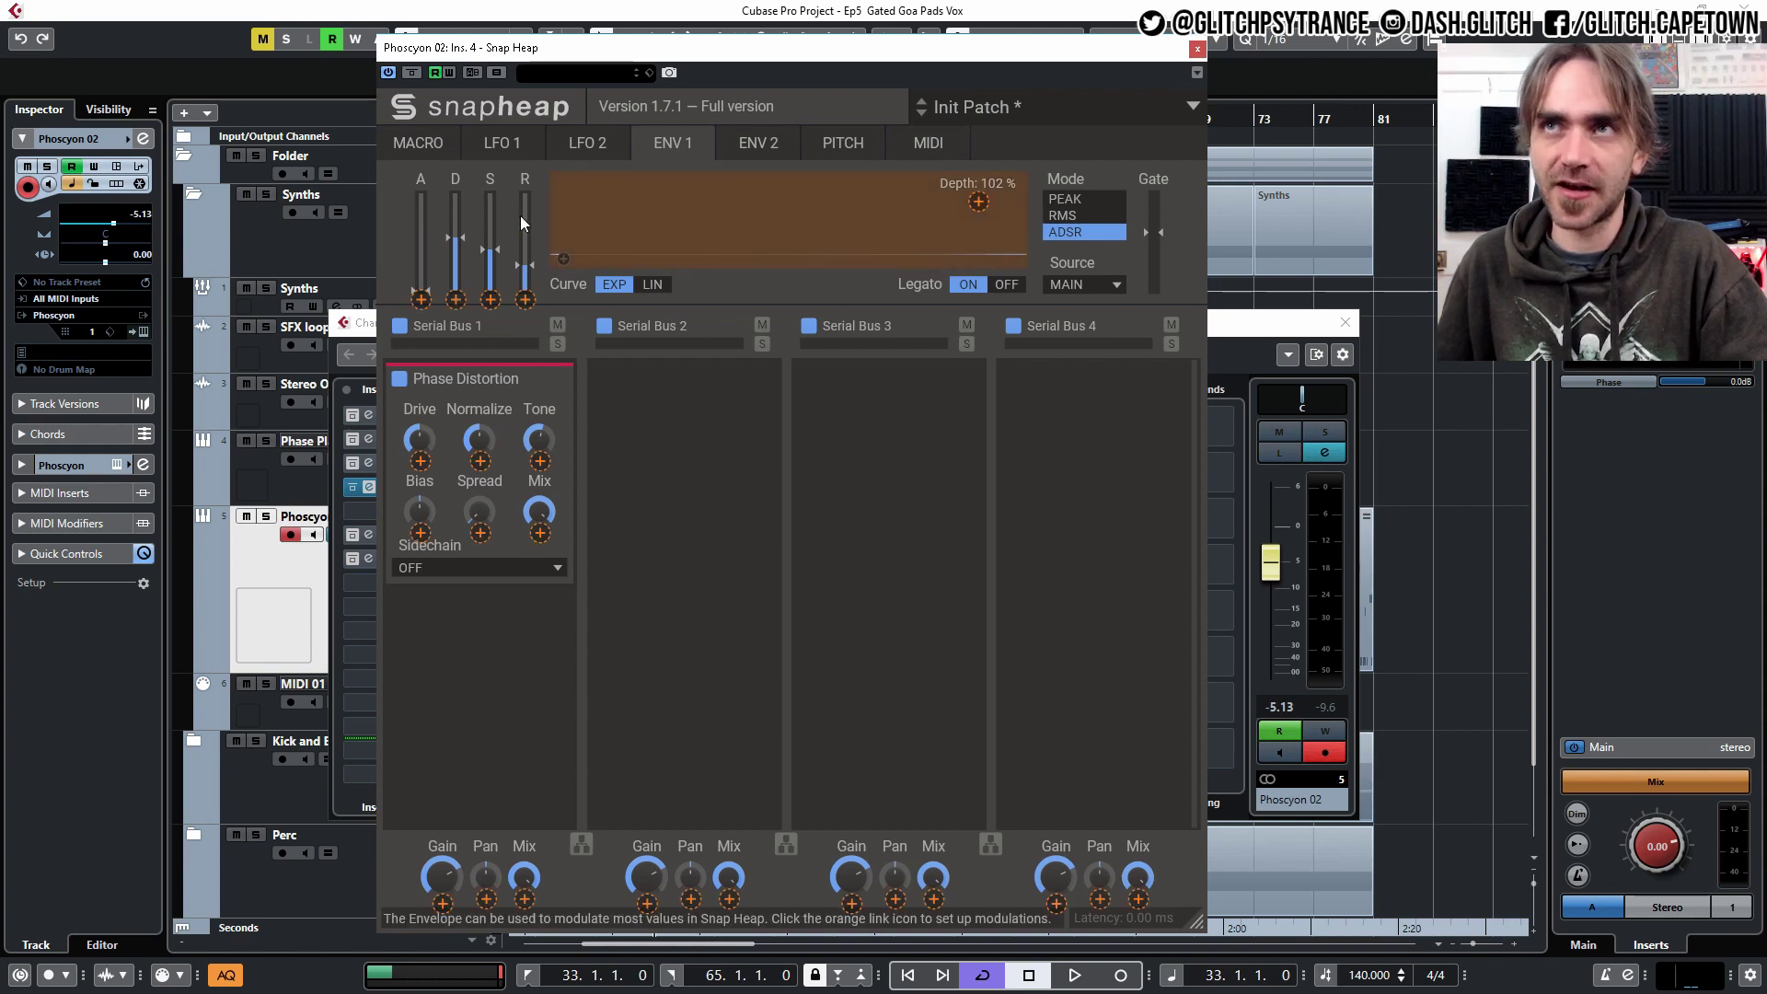
click(419, 461)
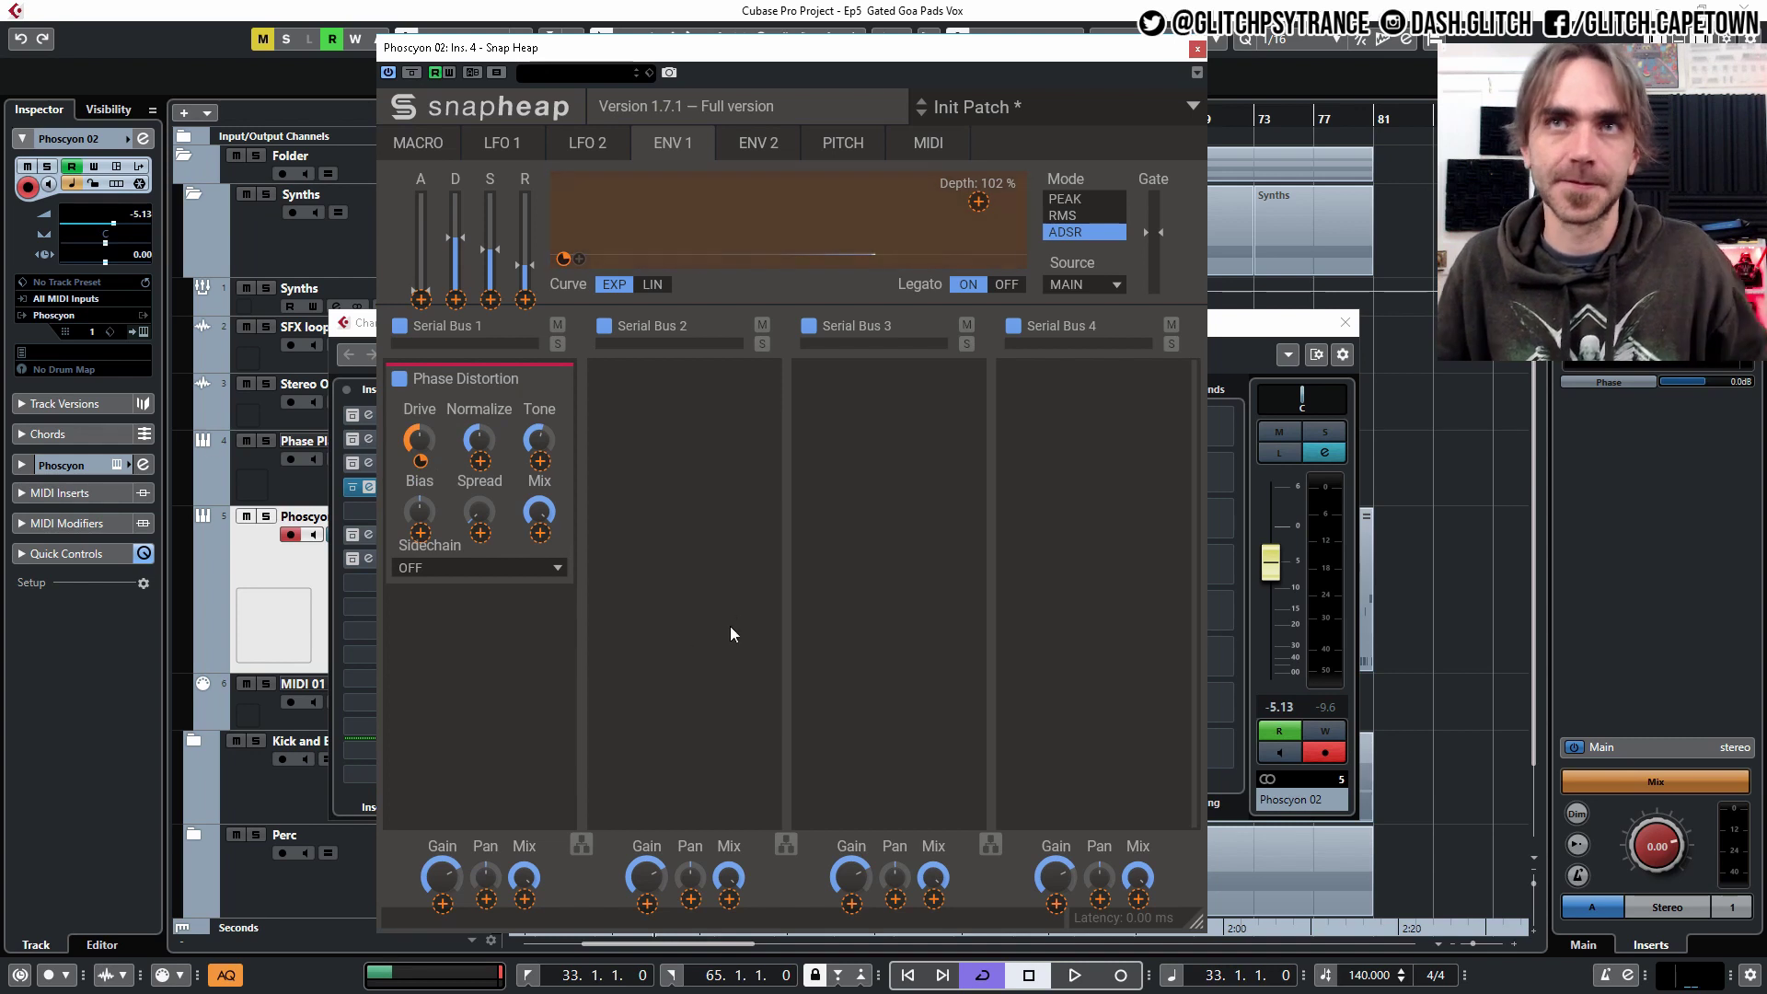
key(space)
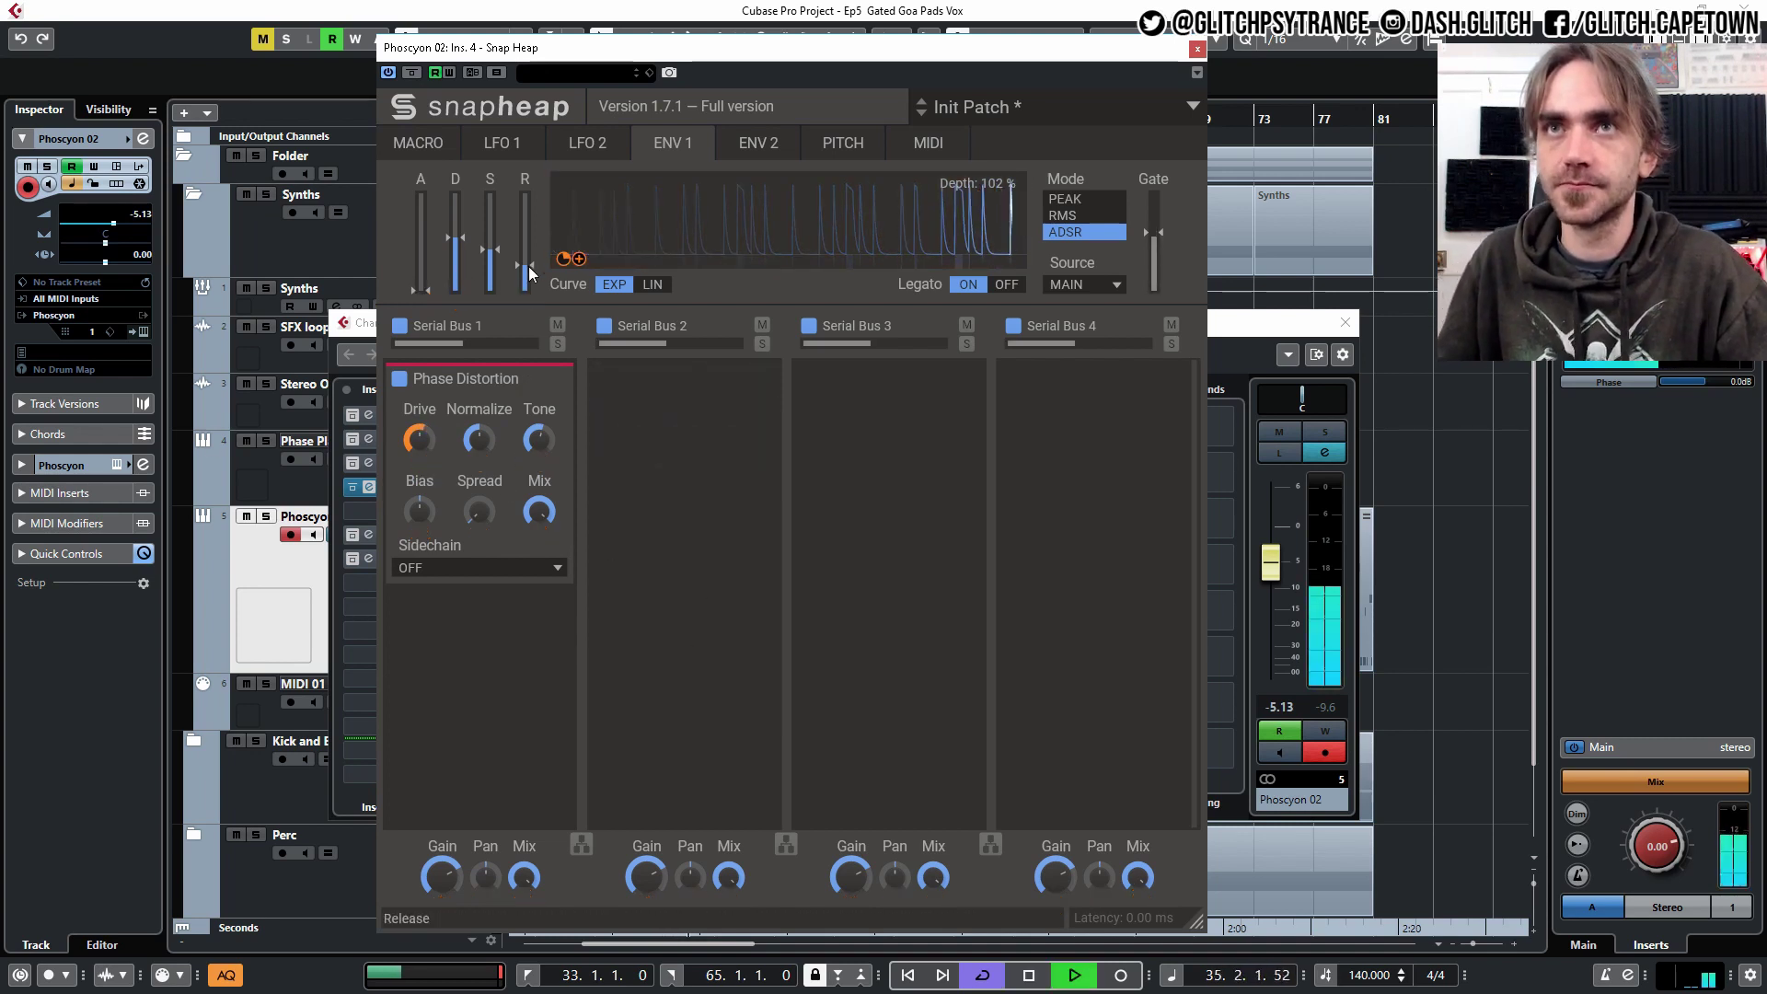
mouse_move(524, 266)
mouse_down()
mouse_move(522, 241)
mouse_move(521, 262)
mouse_up()
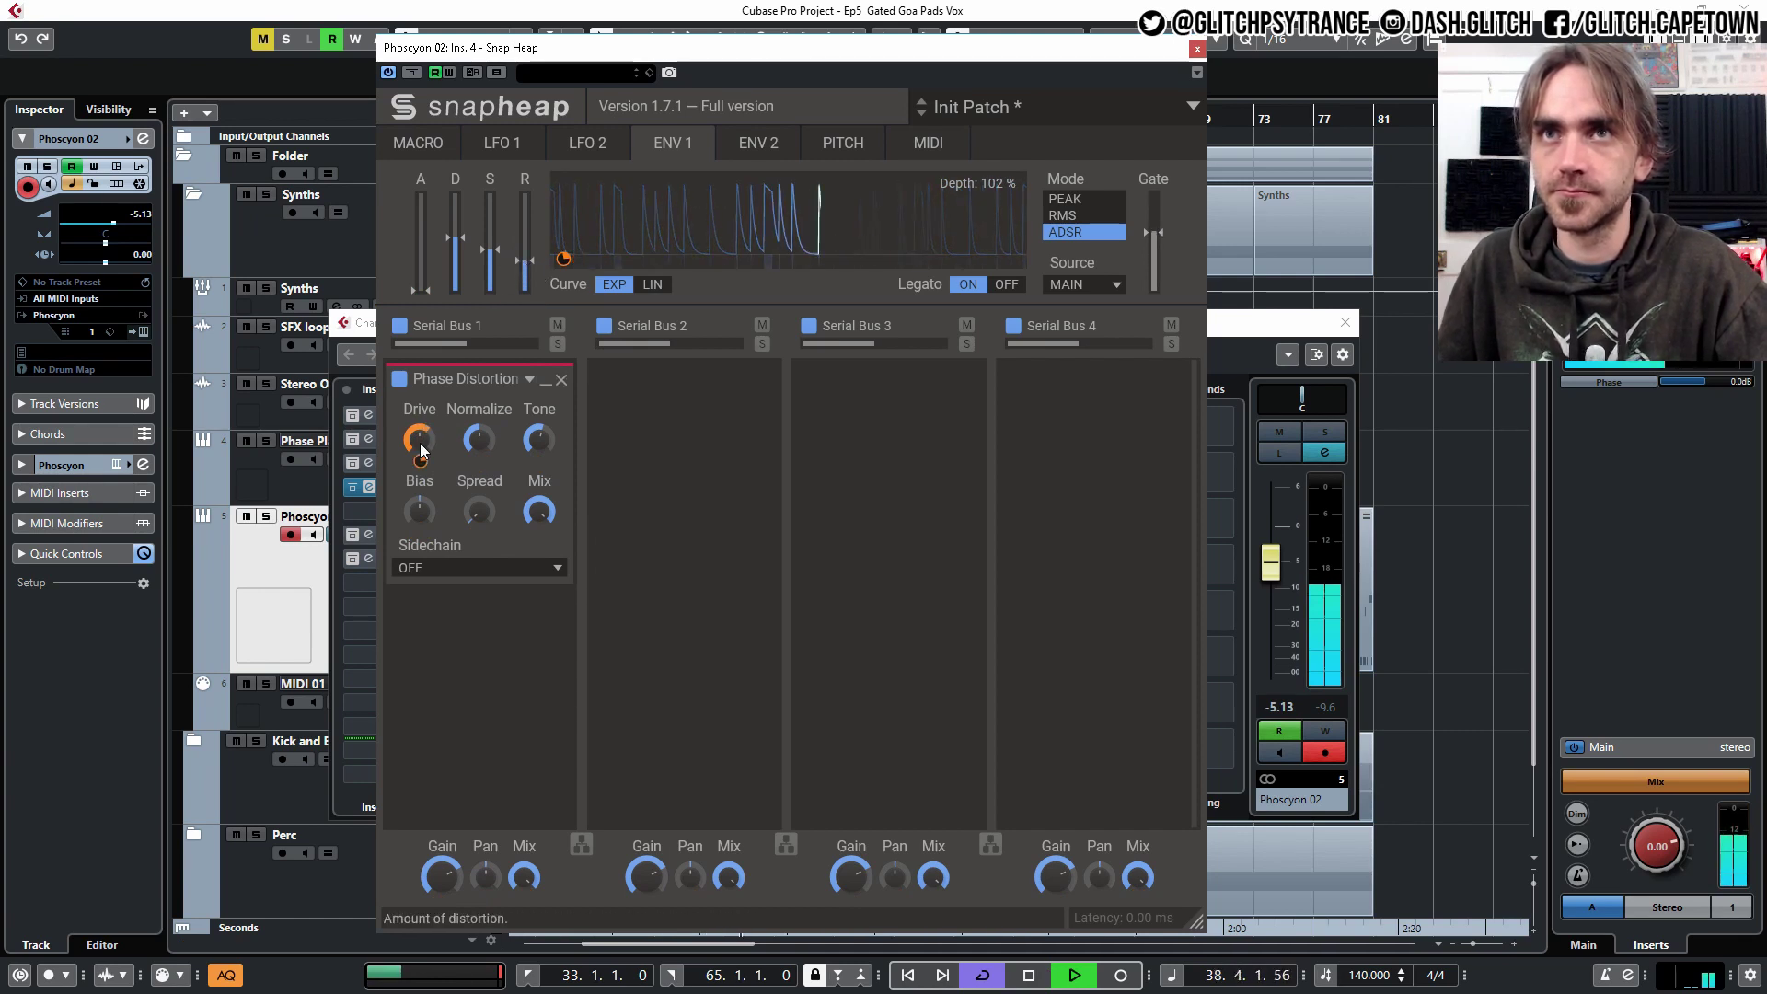
- Raise Phase Distortion's Drive, adjust its envelope 1 modulation amount, and raise the Phoscyon 02 fader to -1.20
drag(419, 439, 419, 433)
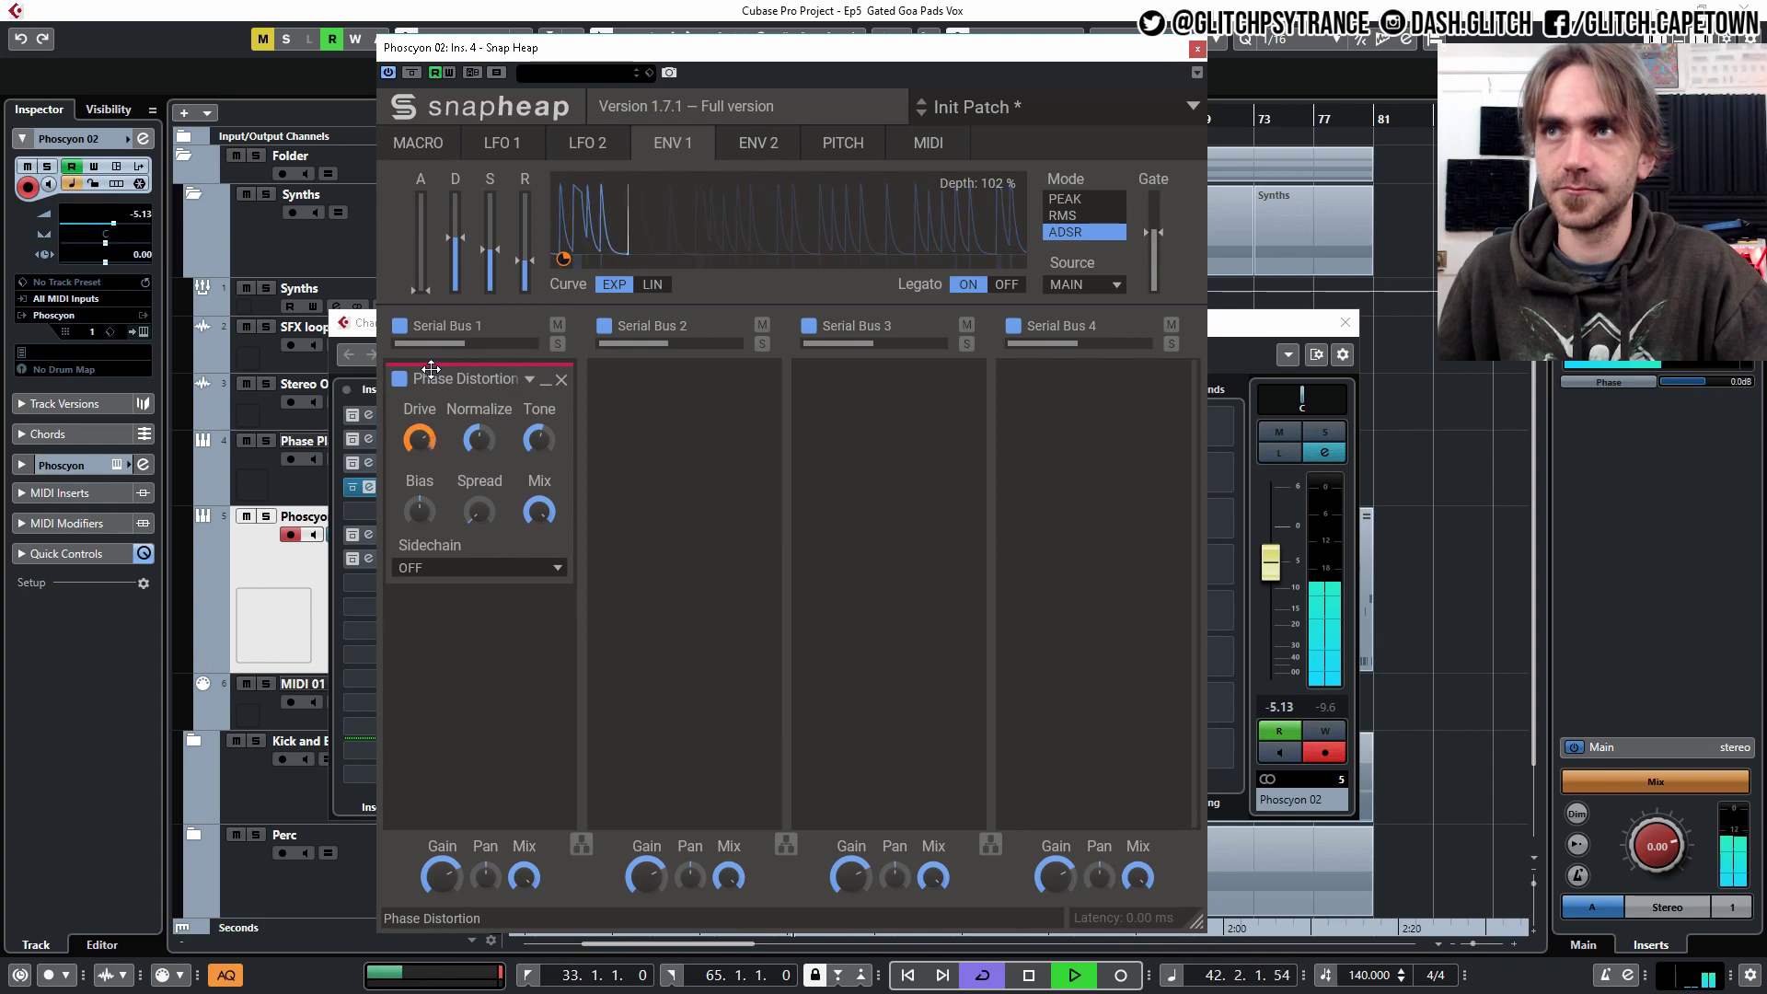
drag(1270, 561, 1272, 542)
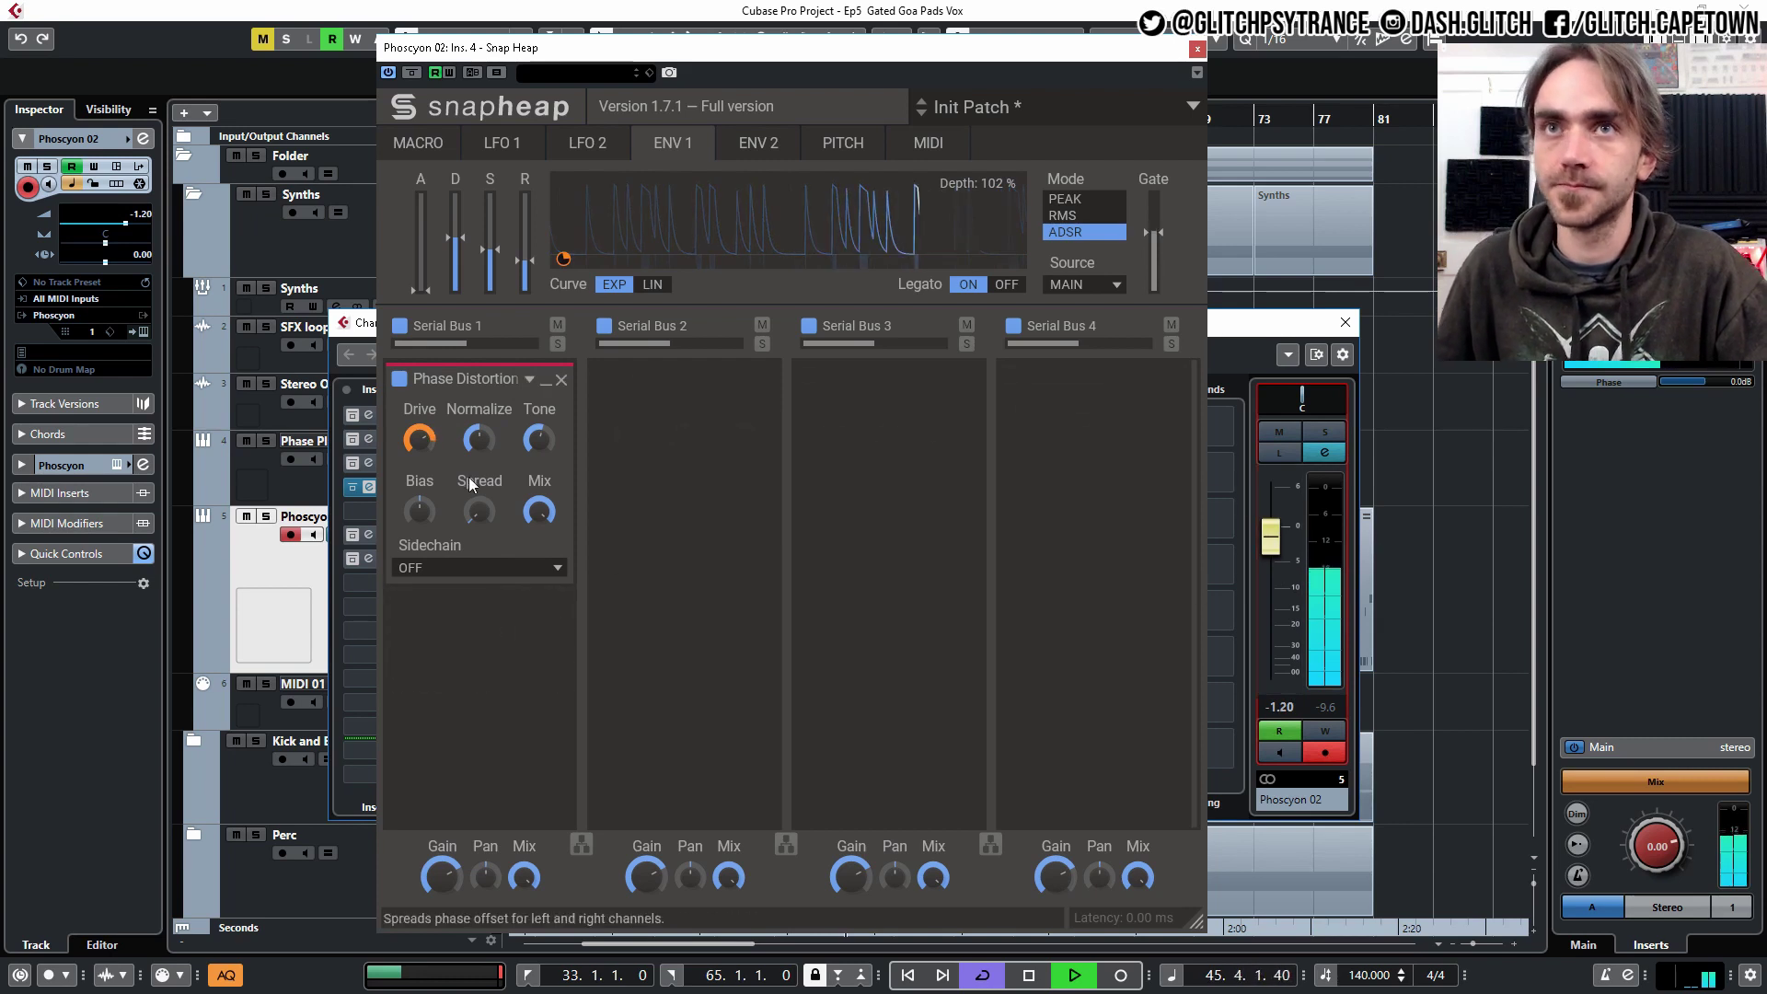
click(418, 439)
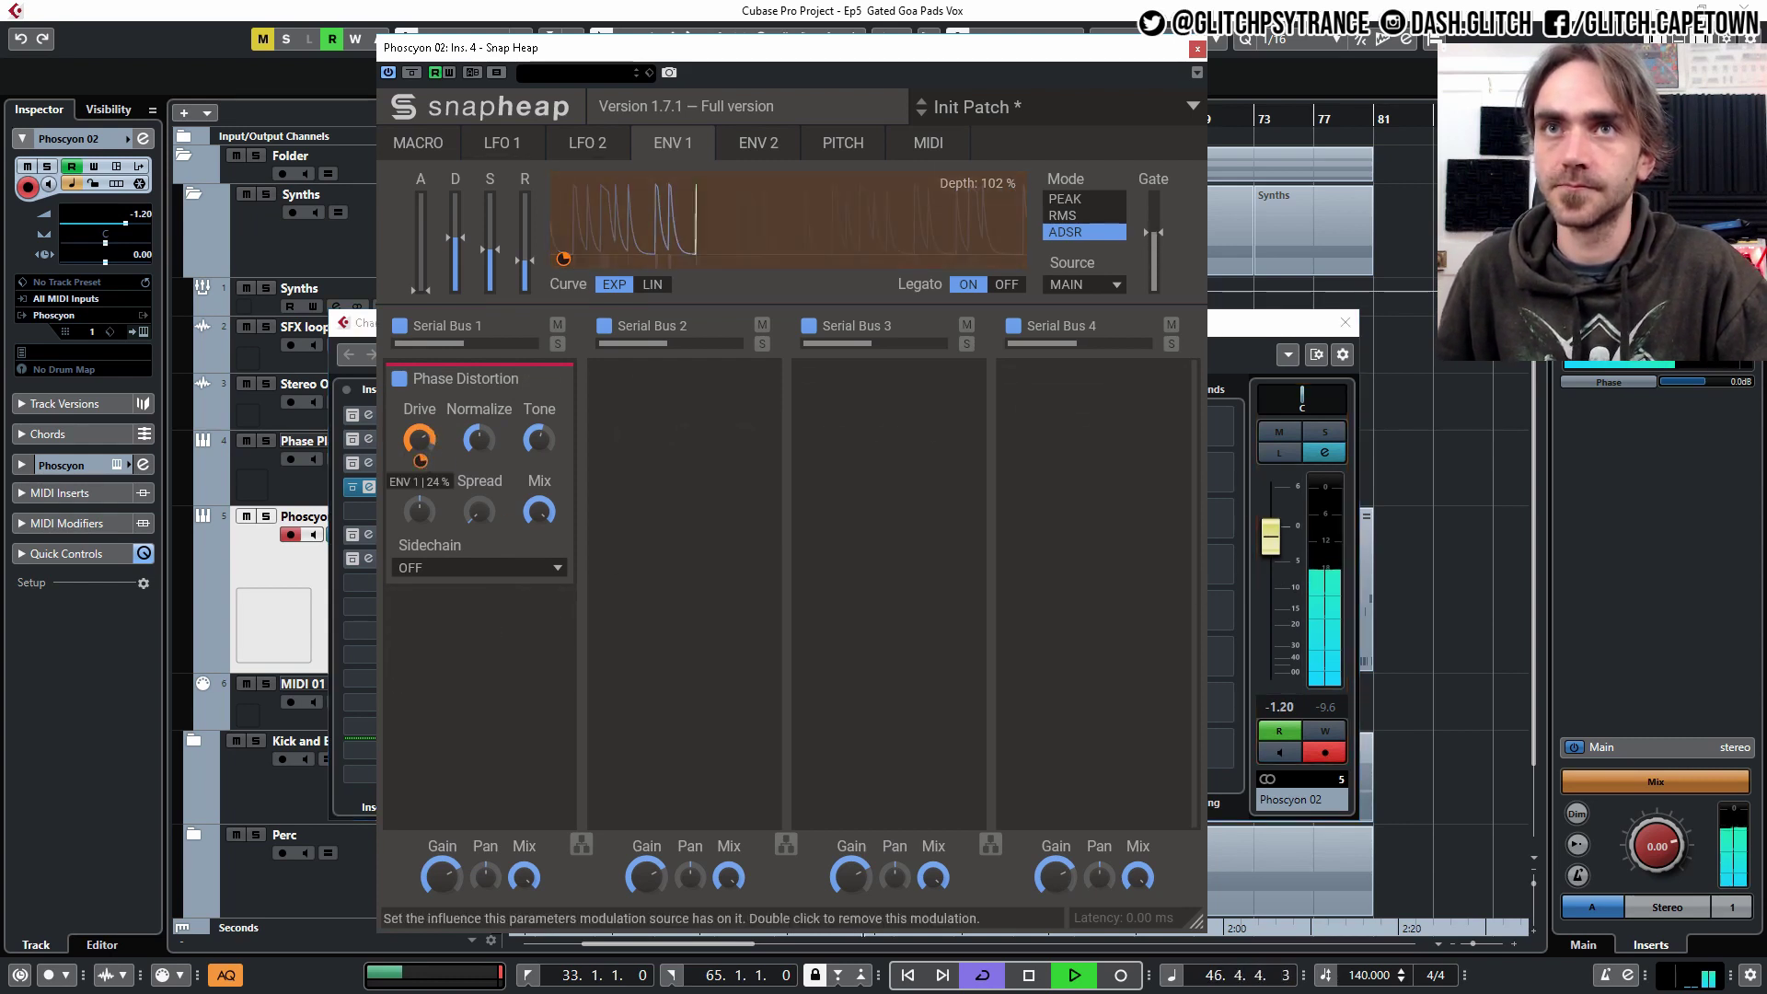
drag(419, 439, 419, 424)
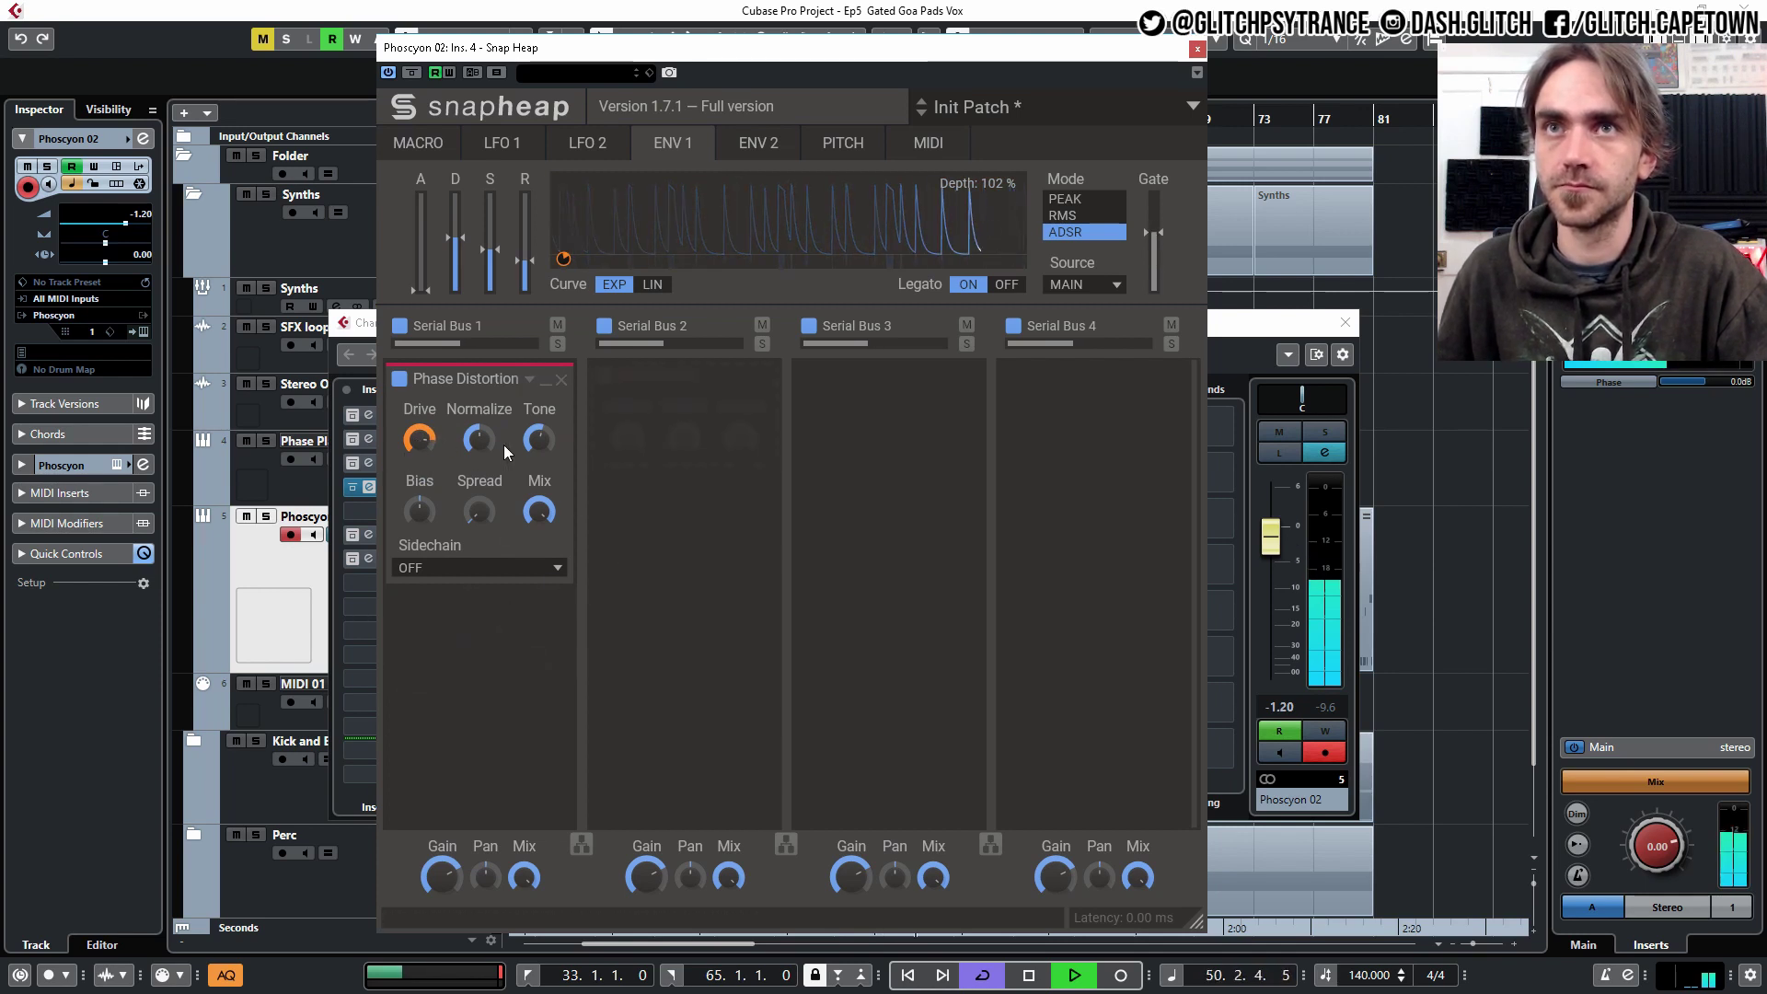
- Adjust Phase Distortion's Tone, widen its Spread to about 62°, and stop playback
drag(539, 439, 539, 439)
drag(489, 520, 488, 497)
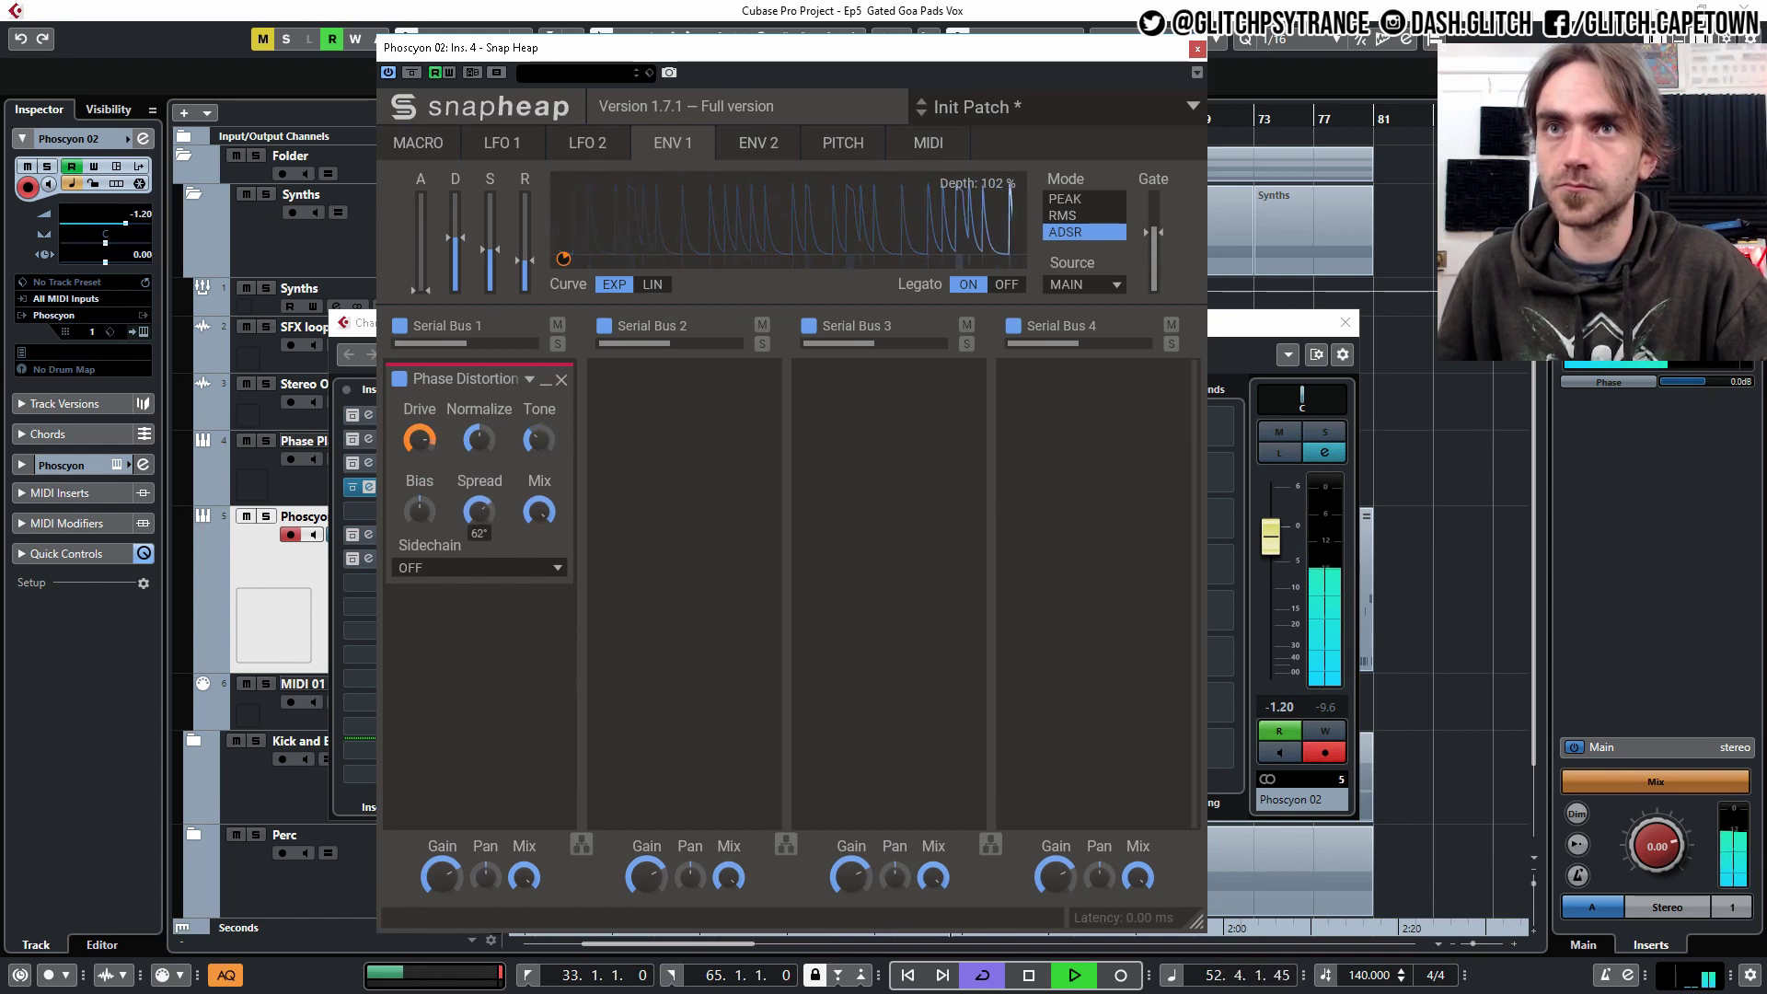
drag(539, 439, 539, 439)
key(space)
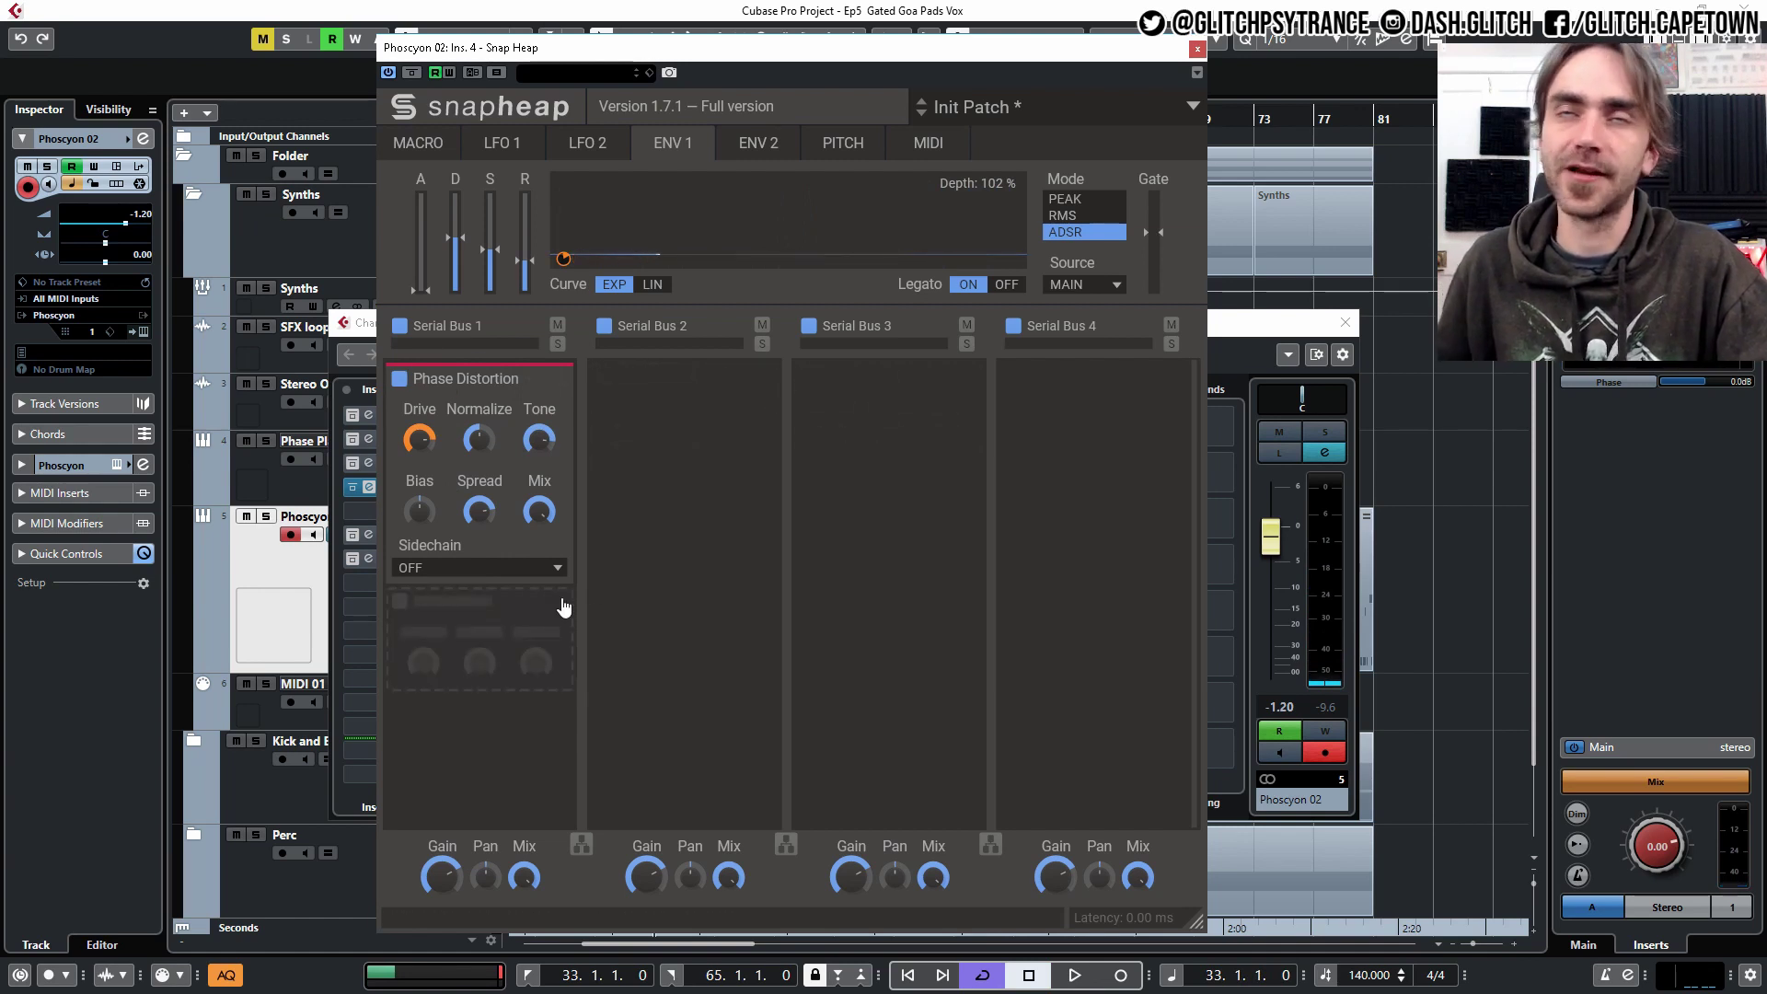
- Assign LFO 1 to Phase Distortion's Tone and slow its rate to 0.32 Hz
click(502, 143)
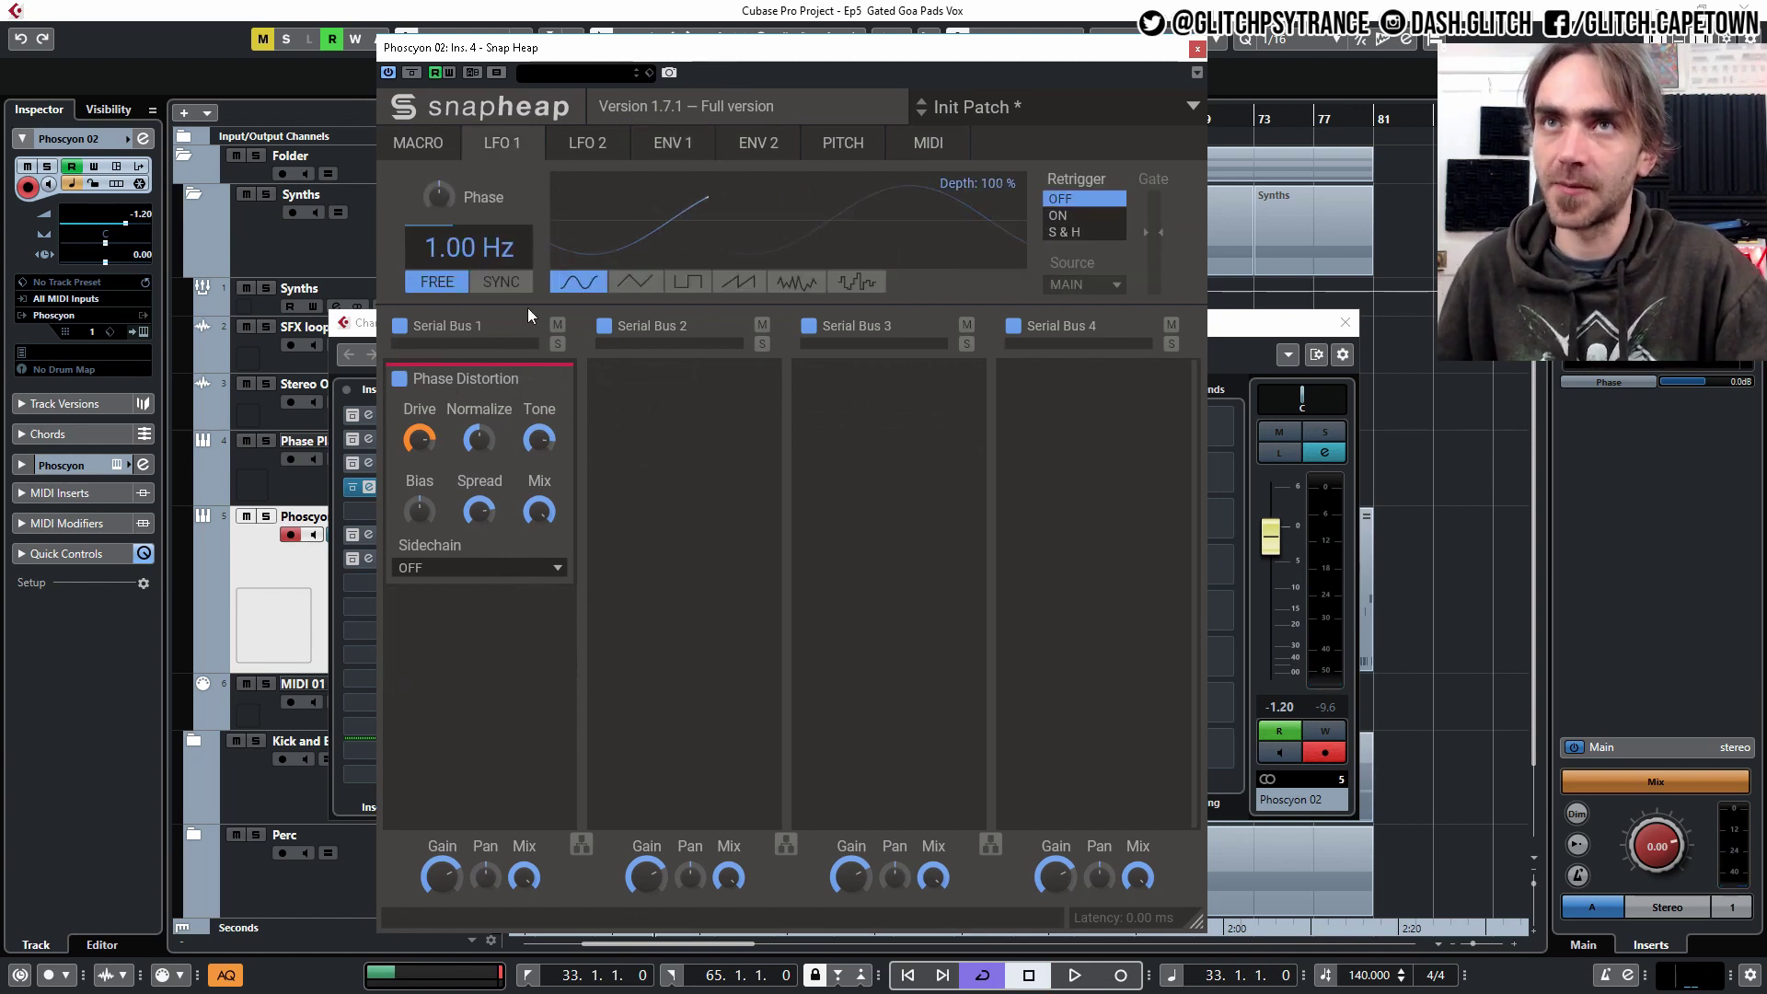
drag(833, 230, 537, 468)
drag(469, 246, 470, 311)
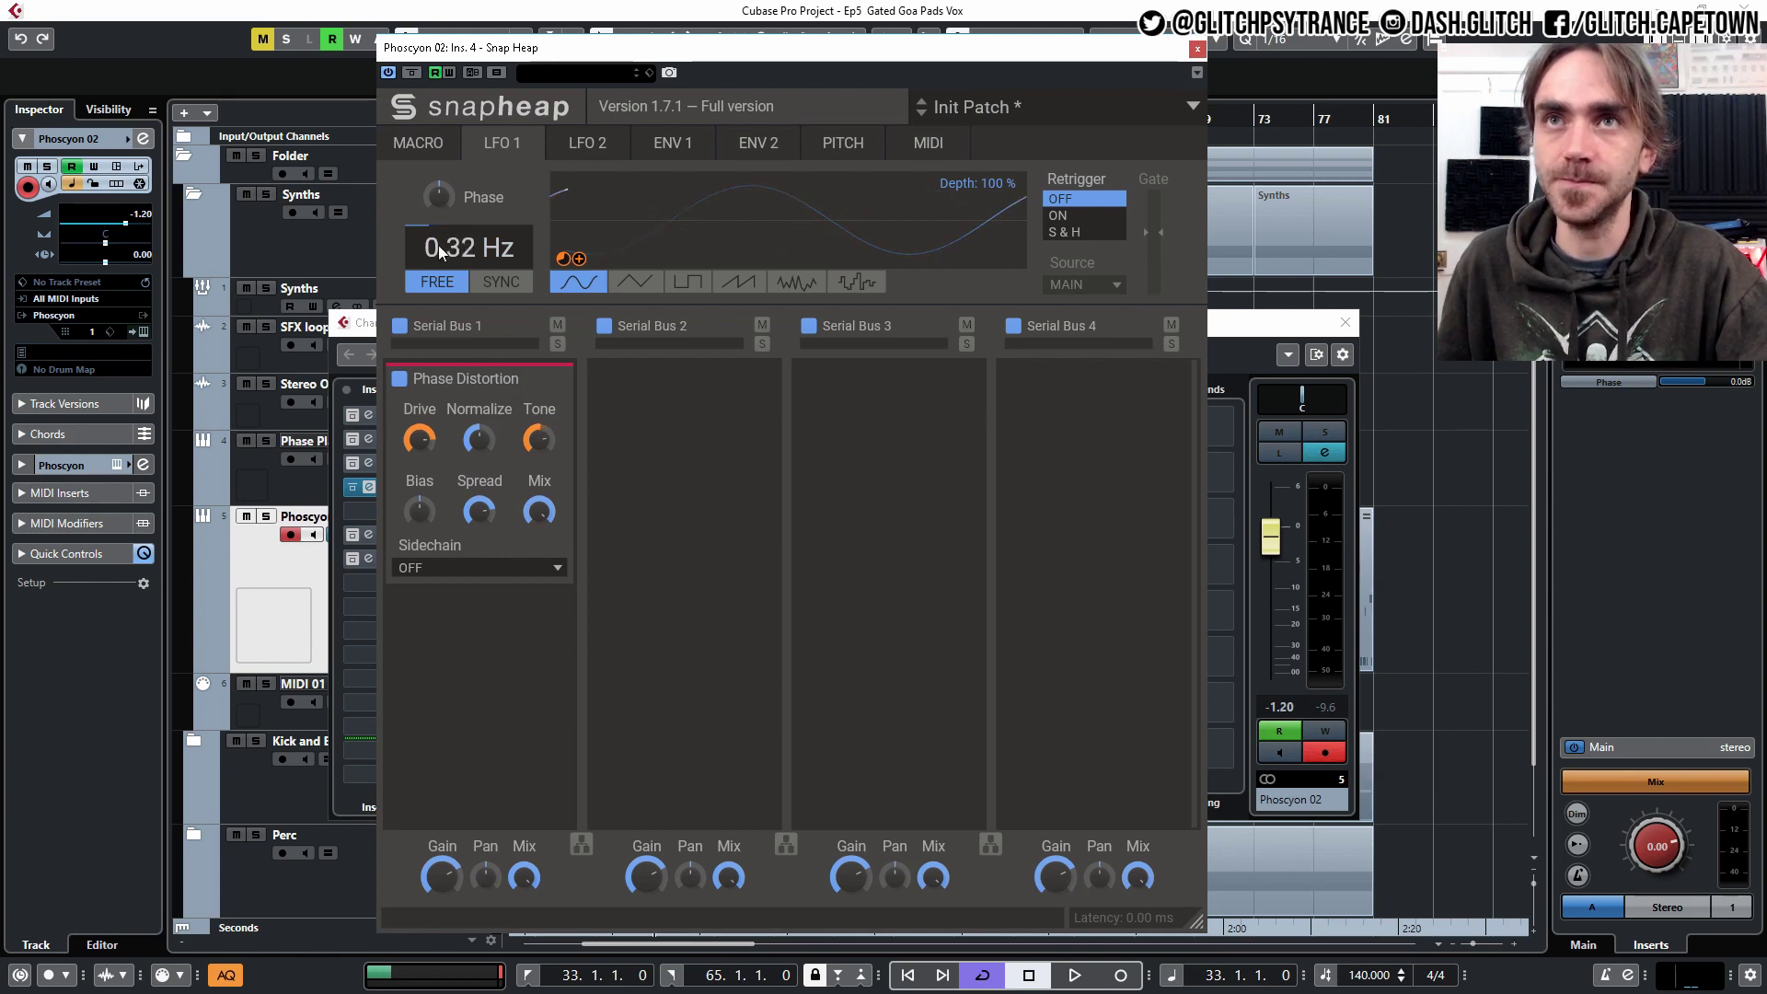
- Try tempo-synced timing on LFO 1, return it to free-running, and set its rate to 0.43 Hz
click(505, 287)
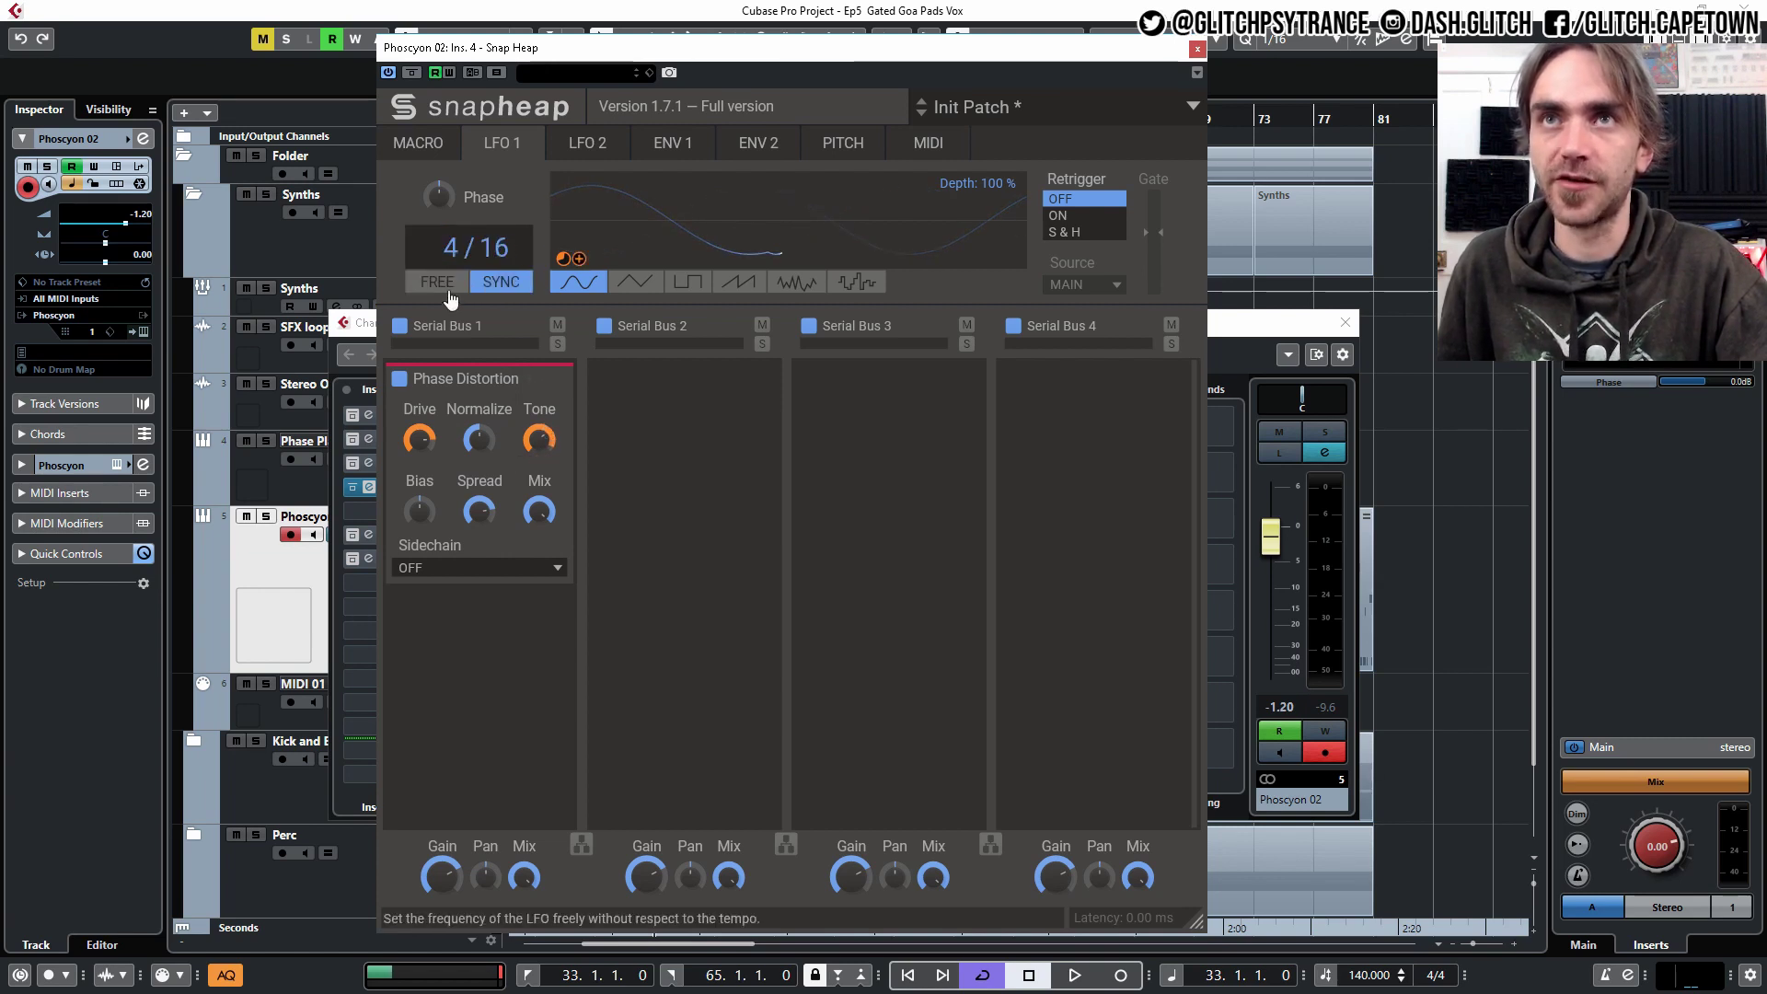
click(511, 285)
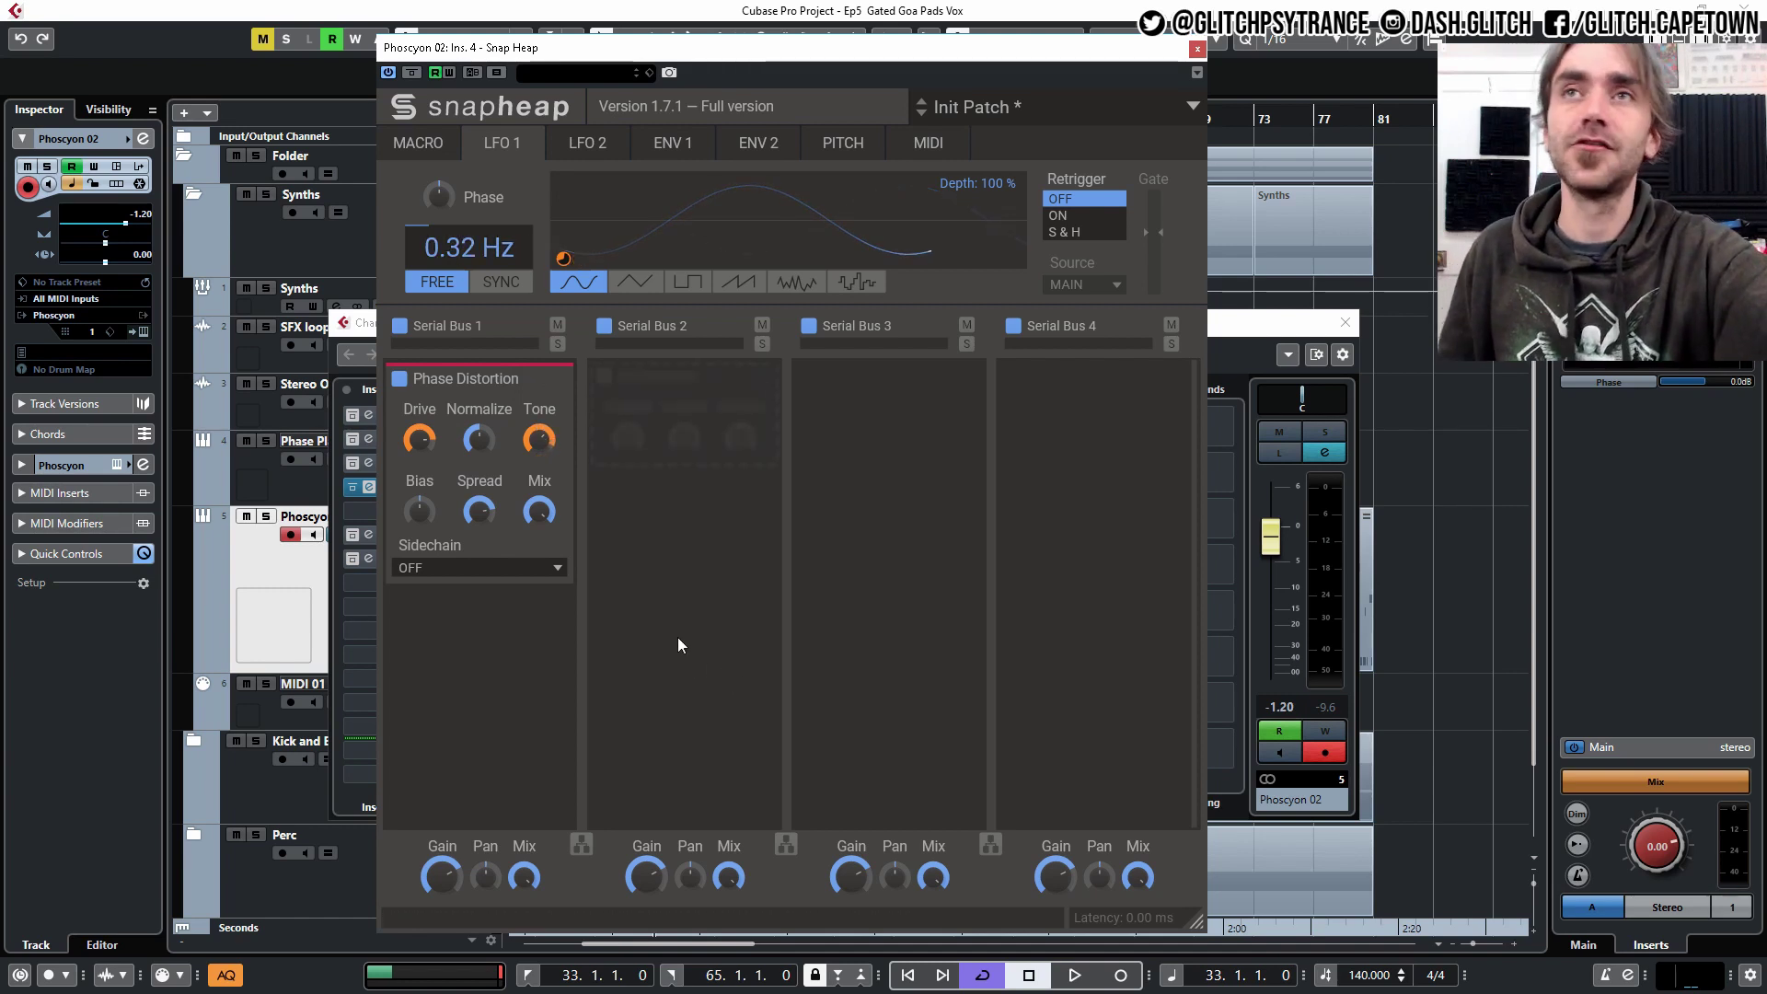
mouse_move(470, 247)
mouse_down()
mouse_move(470, 220)
mouse_move(455, 261)
mouse_up()
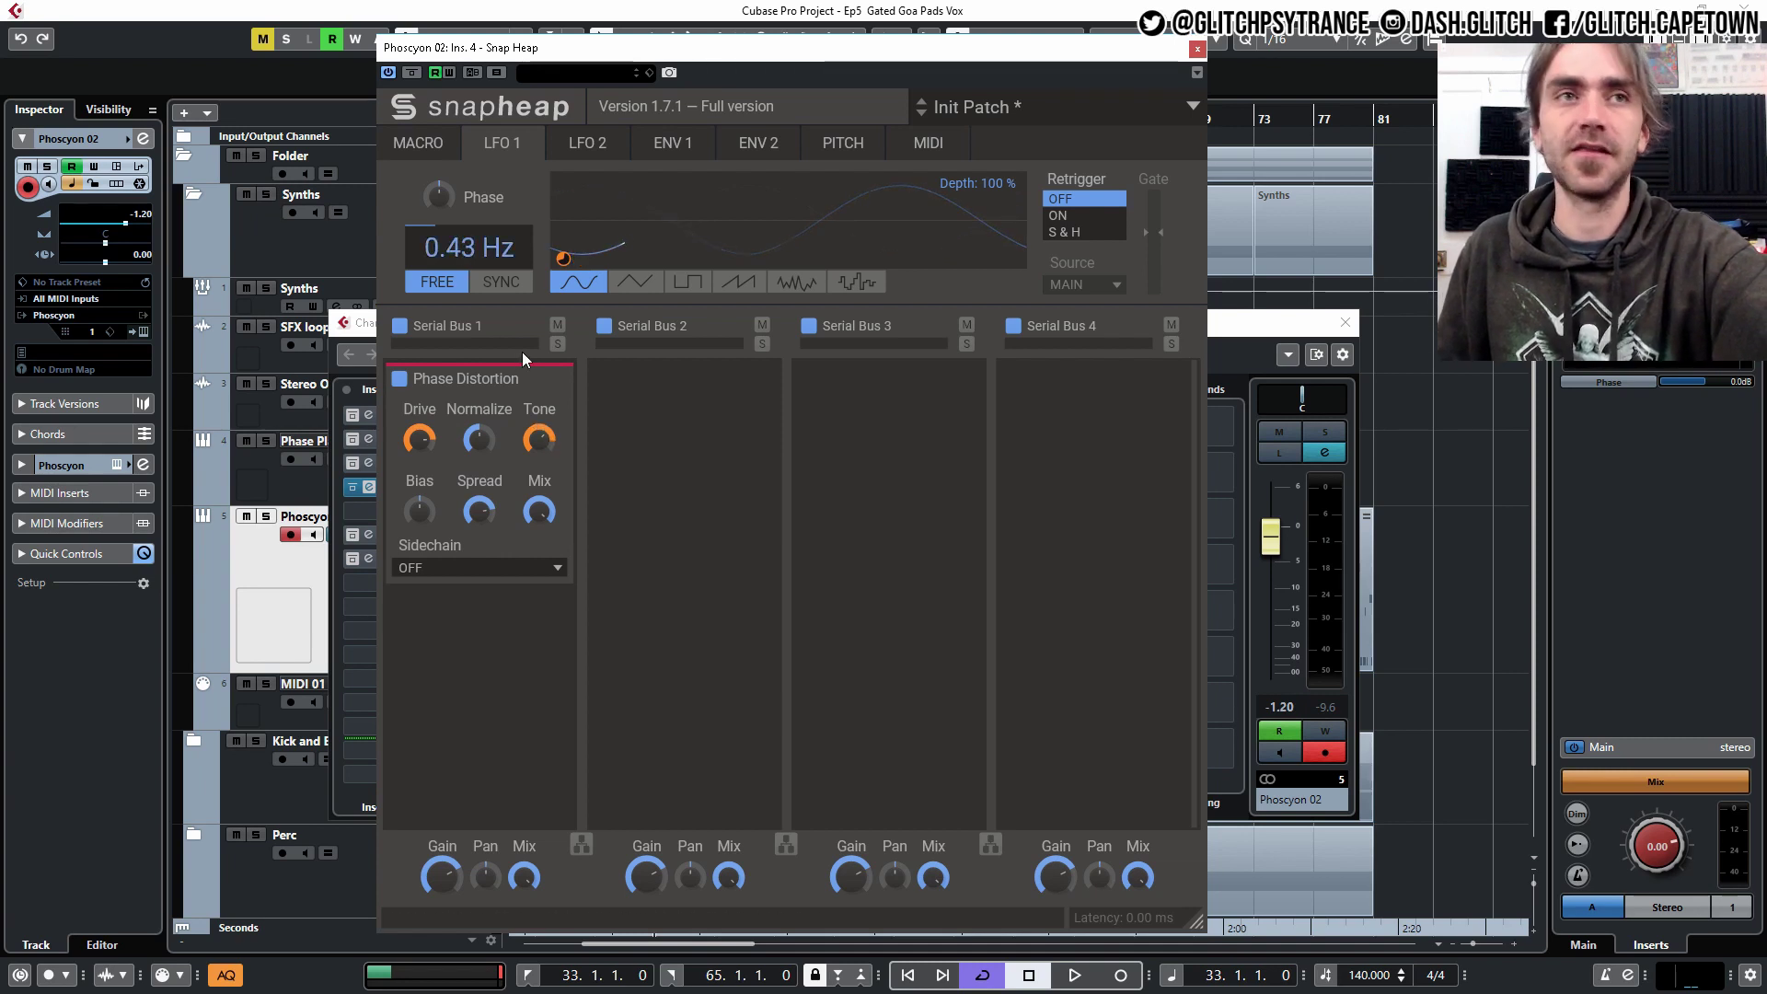
- Fine-tune Phase Distortion's Tone and Bias during playback, and slow LFO 1 to 0.17 Hz
key(space)
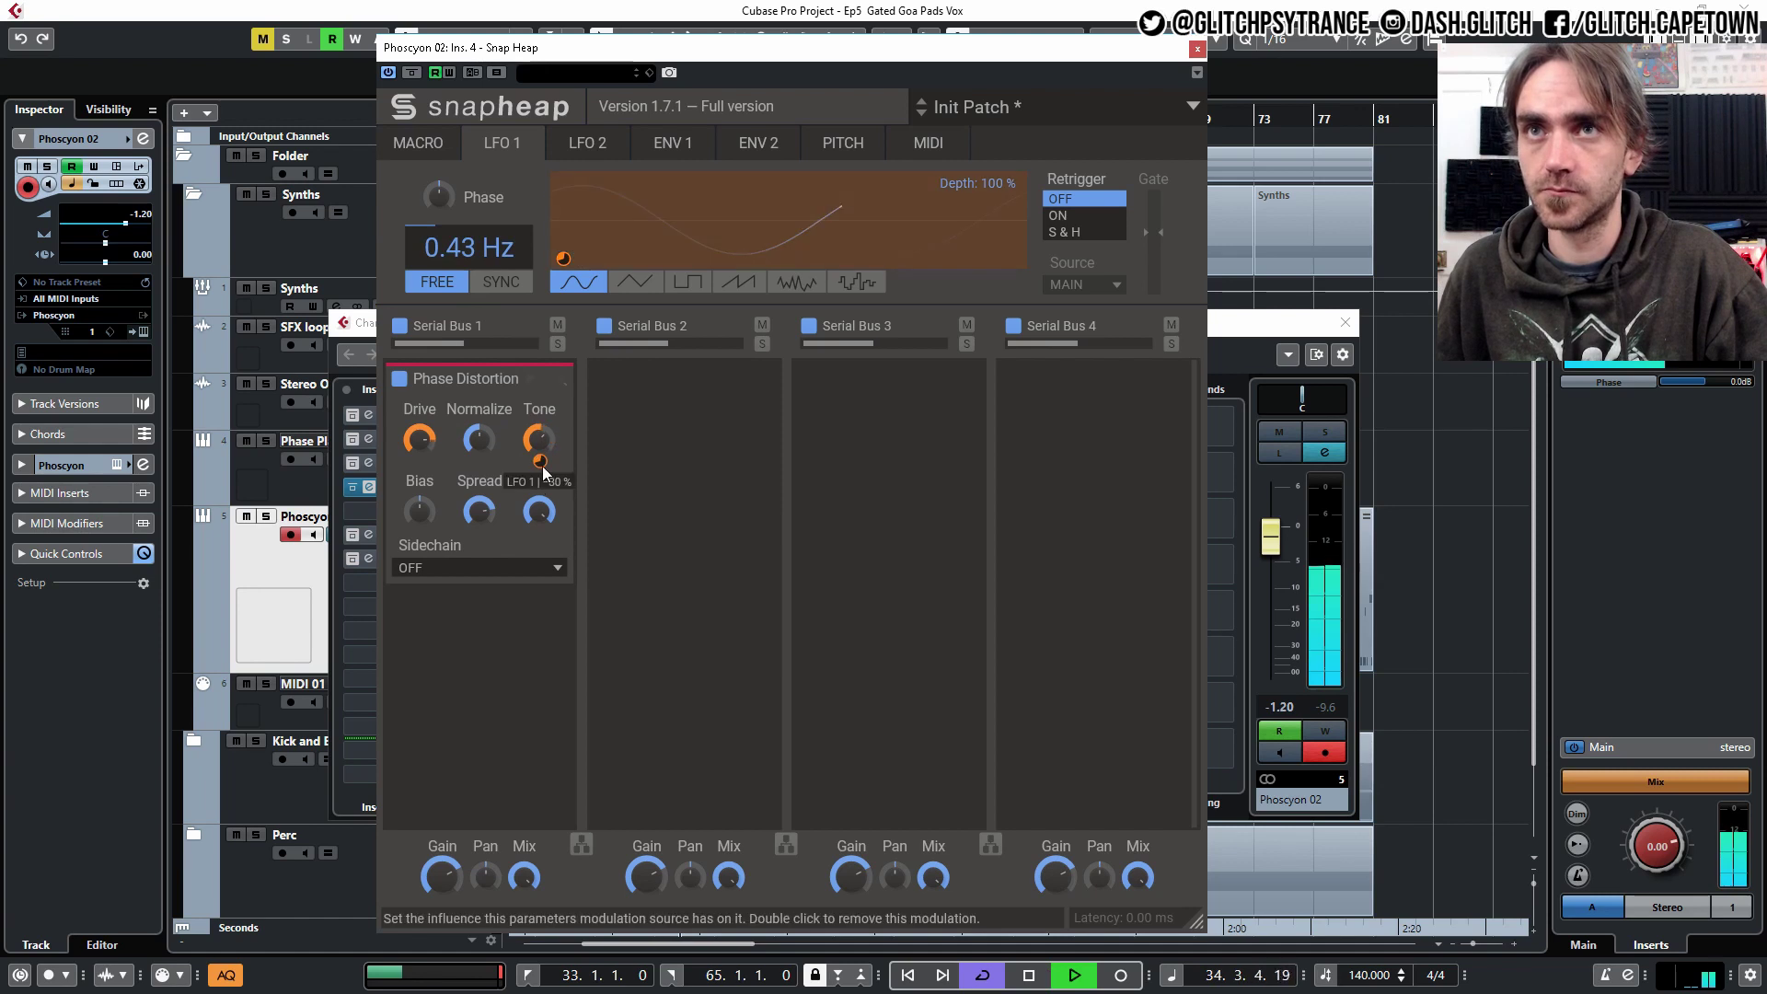
drag(536, 443, 535, 441)
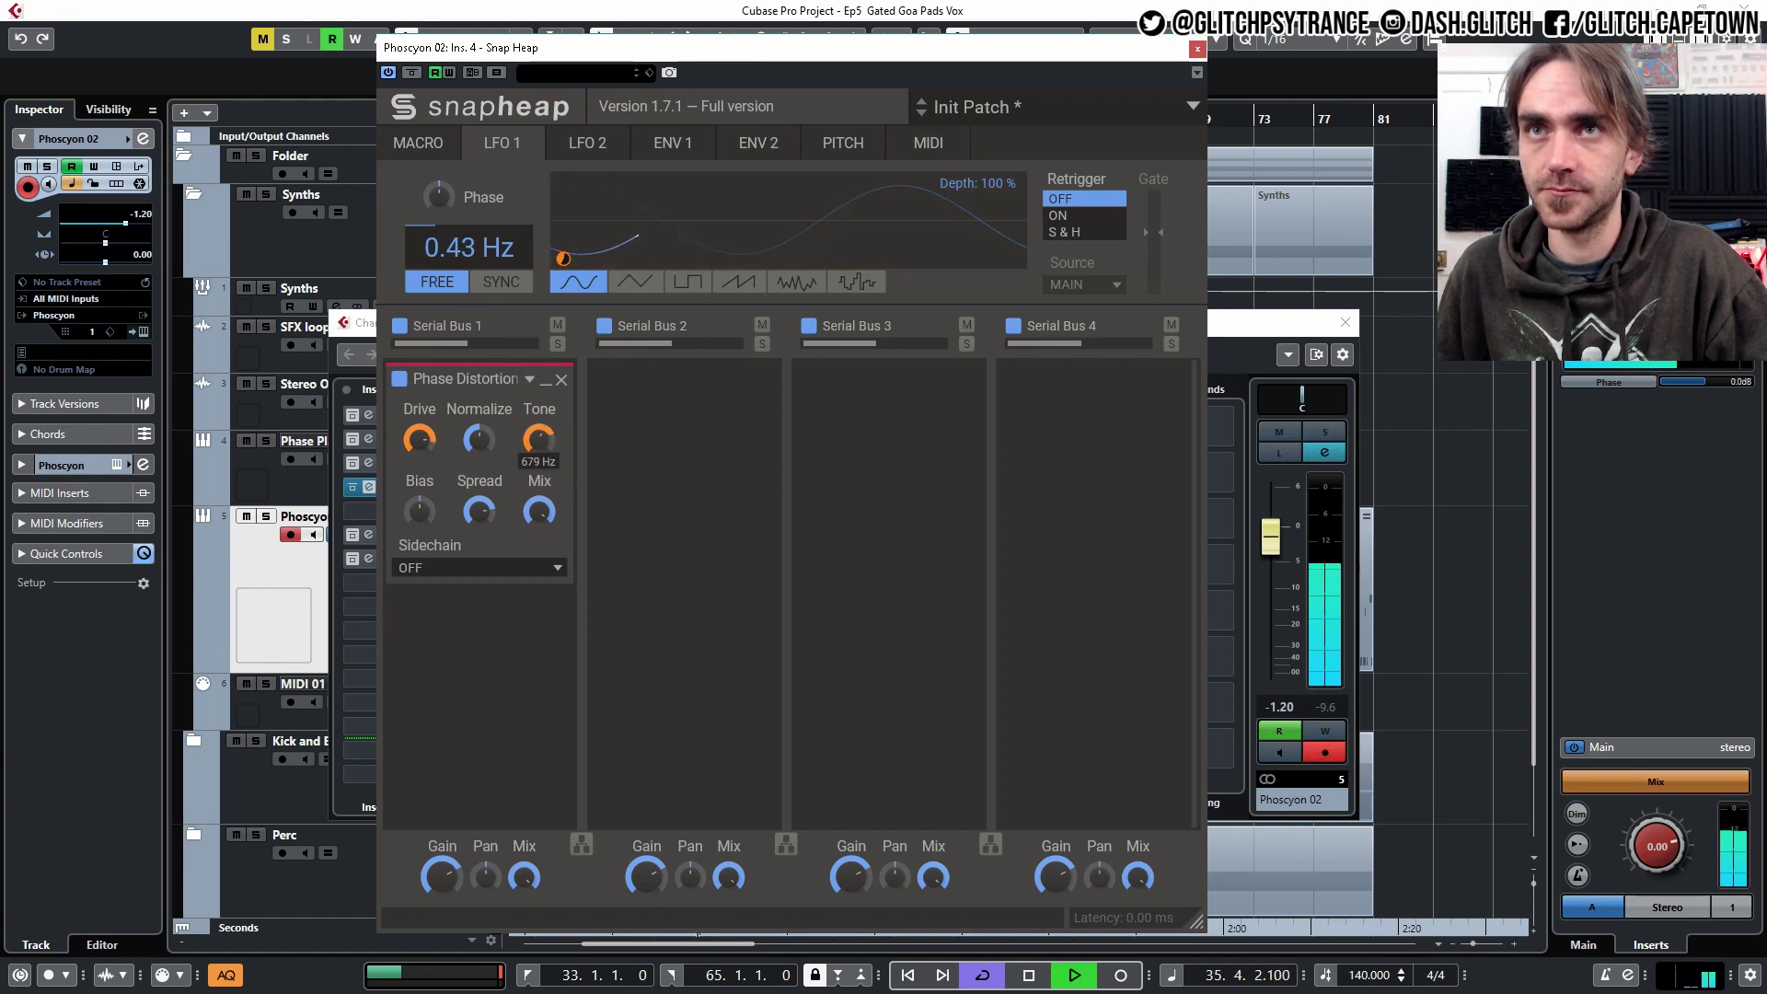
mouse_move(454, 246)
mouse_down()
mouse_move(455, 182)
mouse_move(463, 246)
mouse_up()
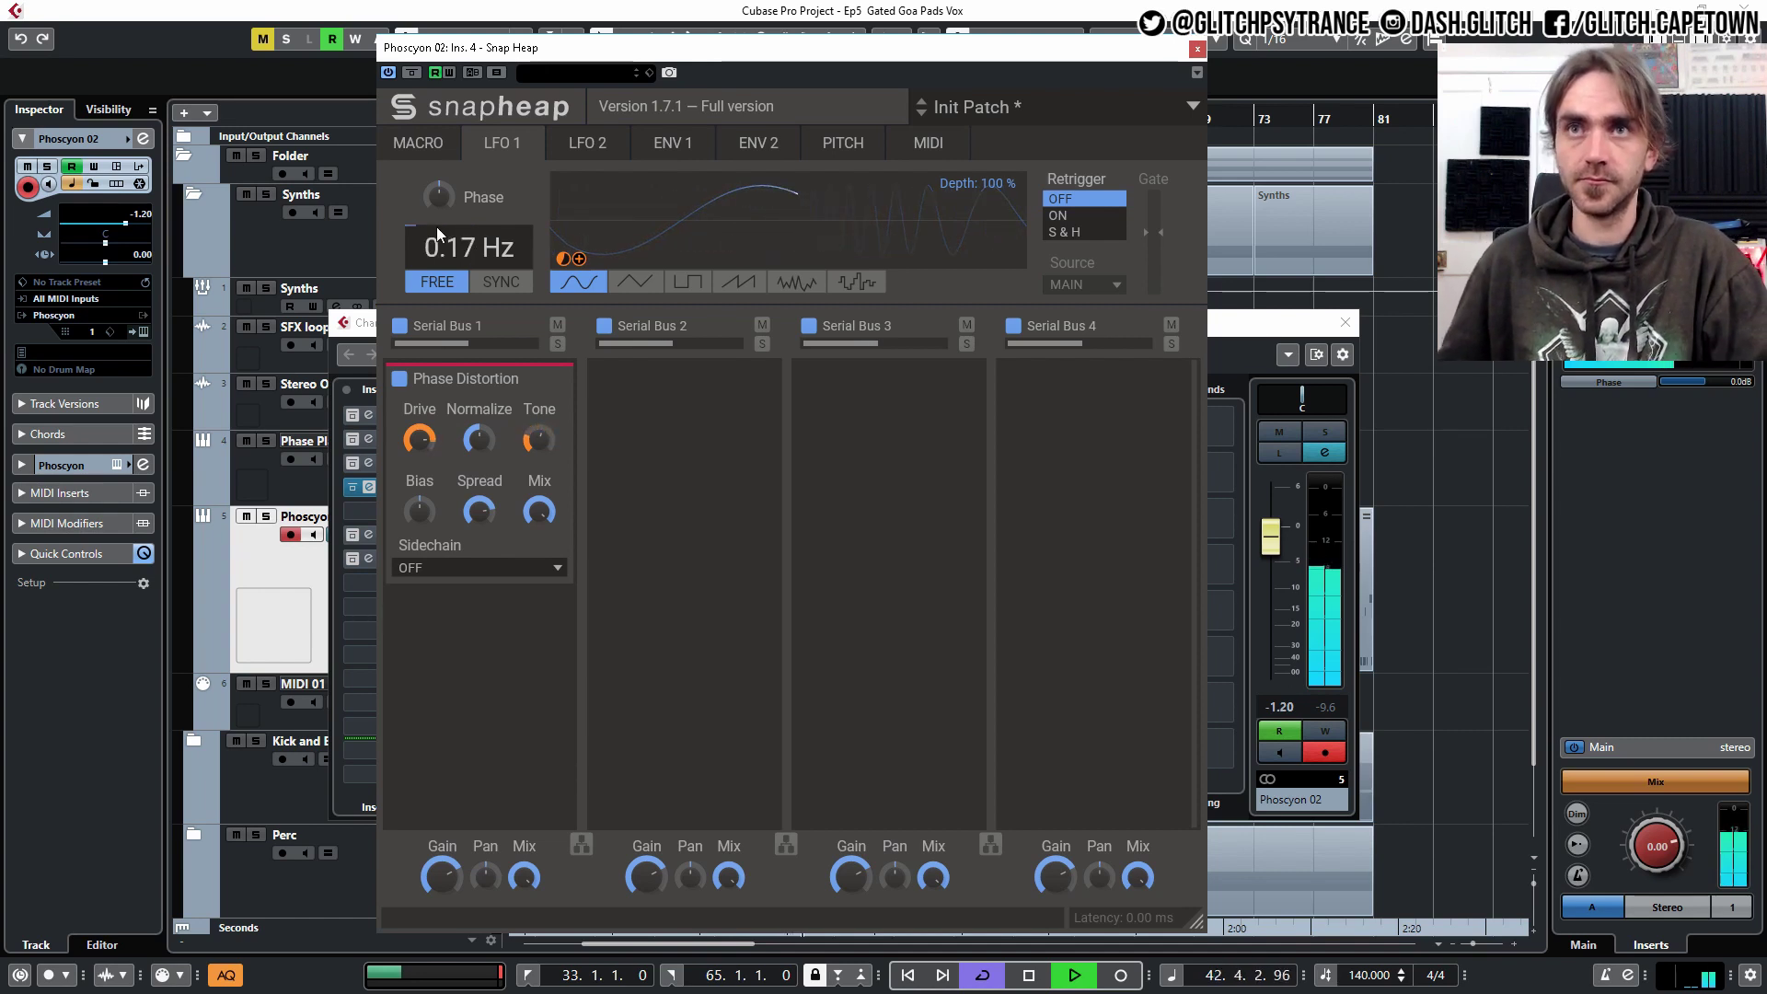
mouse_move(419, 511)
mouse_down()
mouse_move(419, 494)
mouse_move(423, 511)
mouse_up()
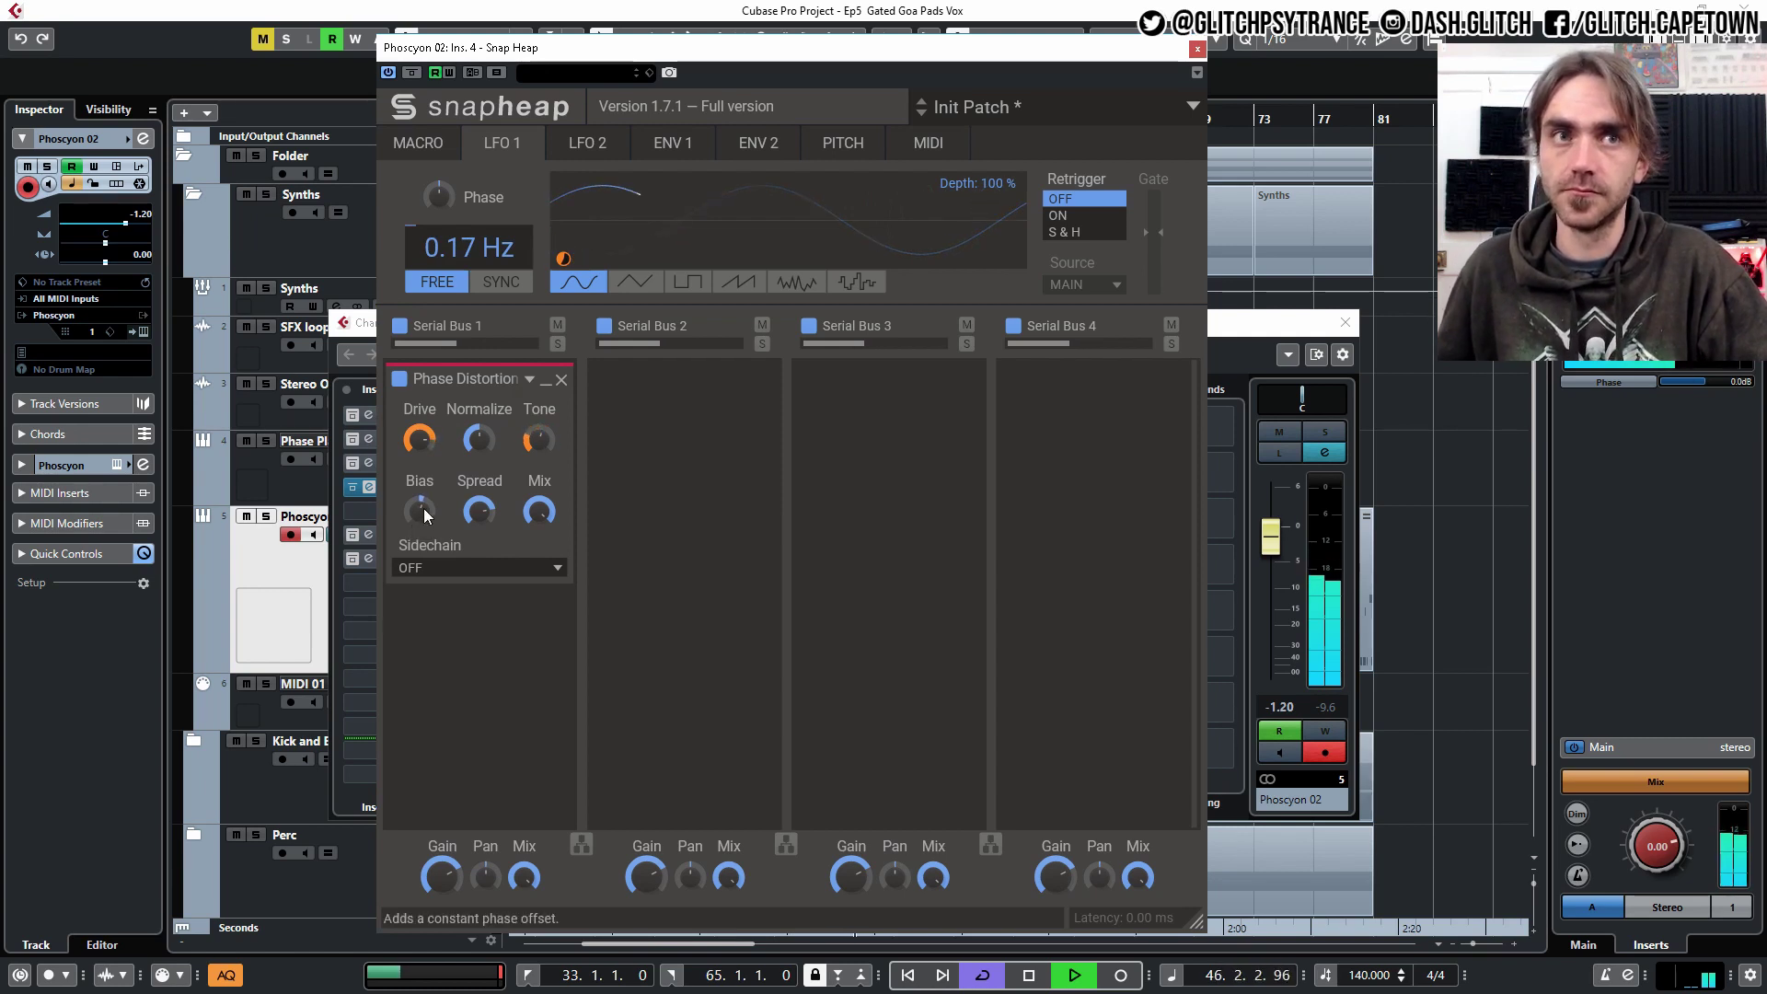
- Solo the Phoscyon 02 track to hear the distorted acid line alone, and stop playback
click(267, 518)
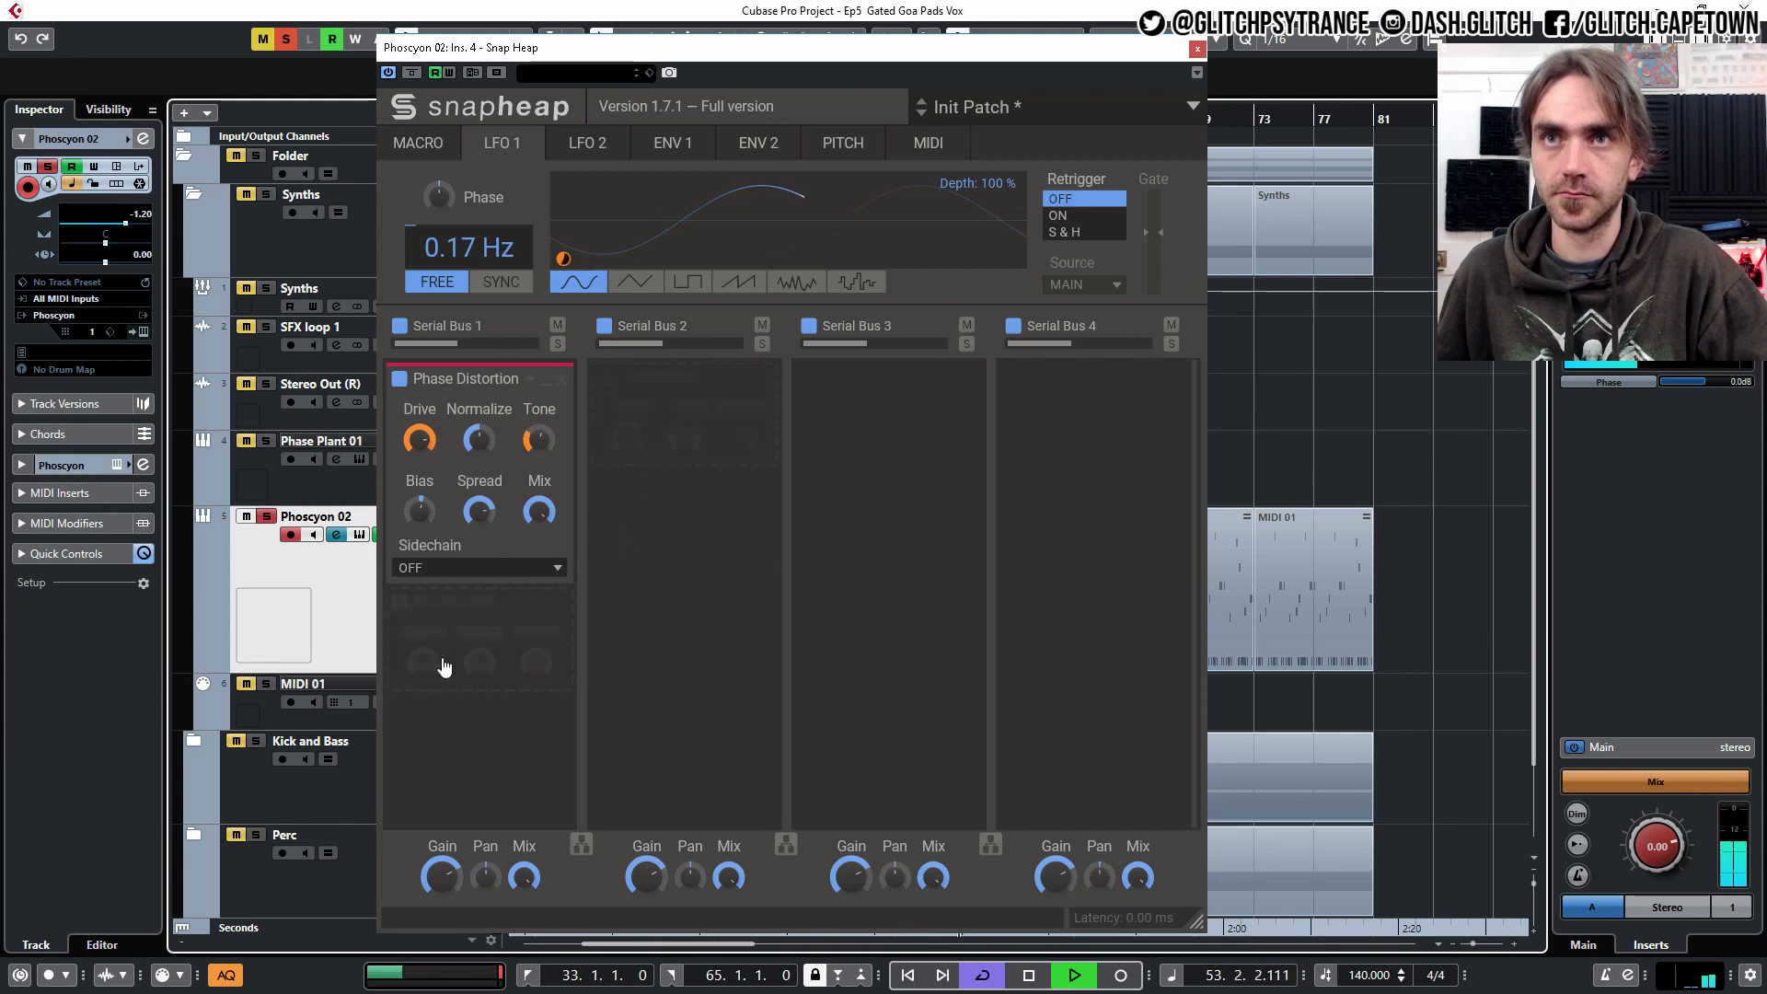
mouse_move(503, 623)
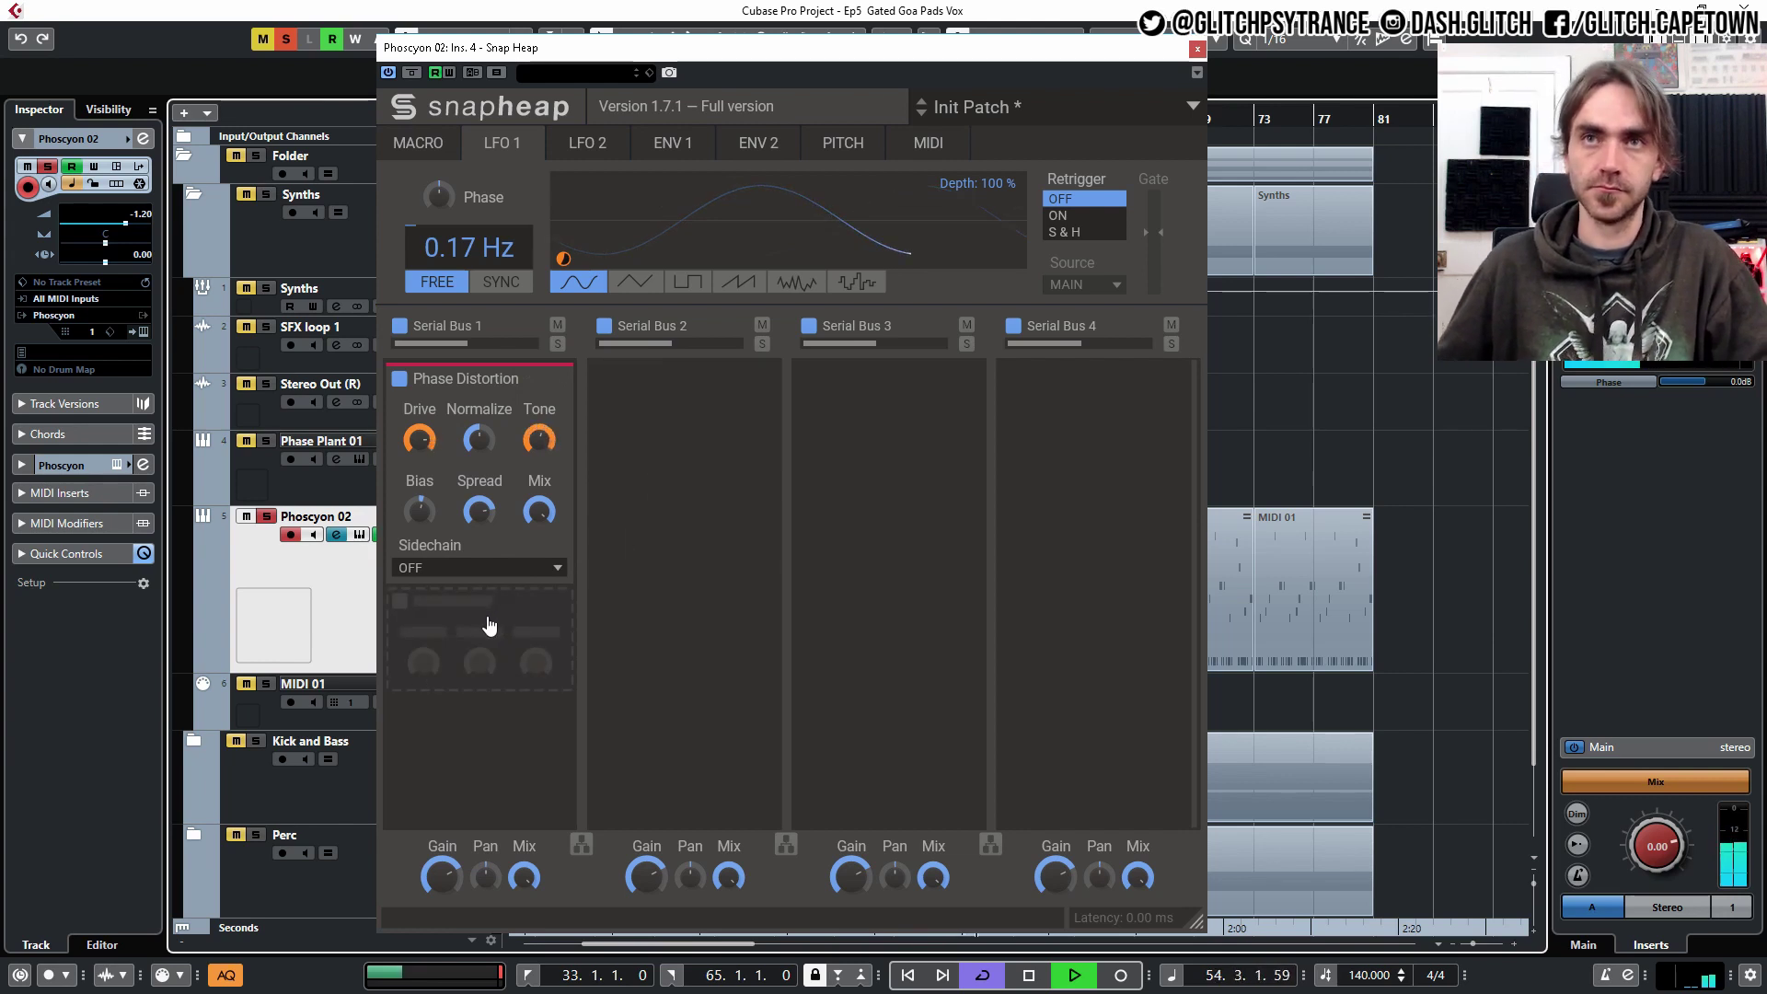
key(space)
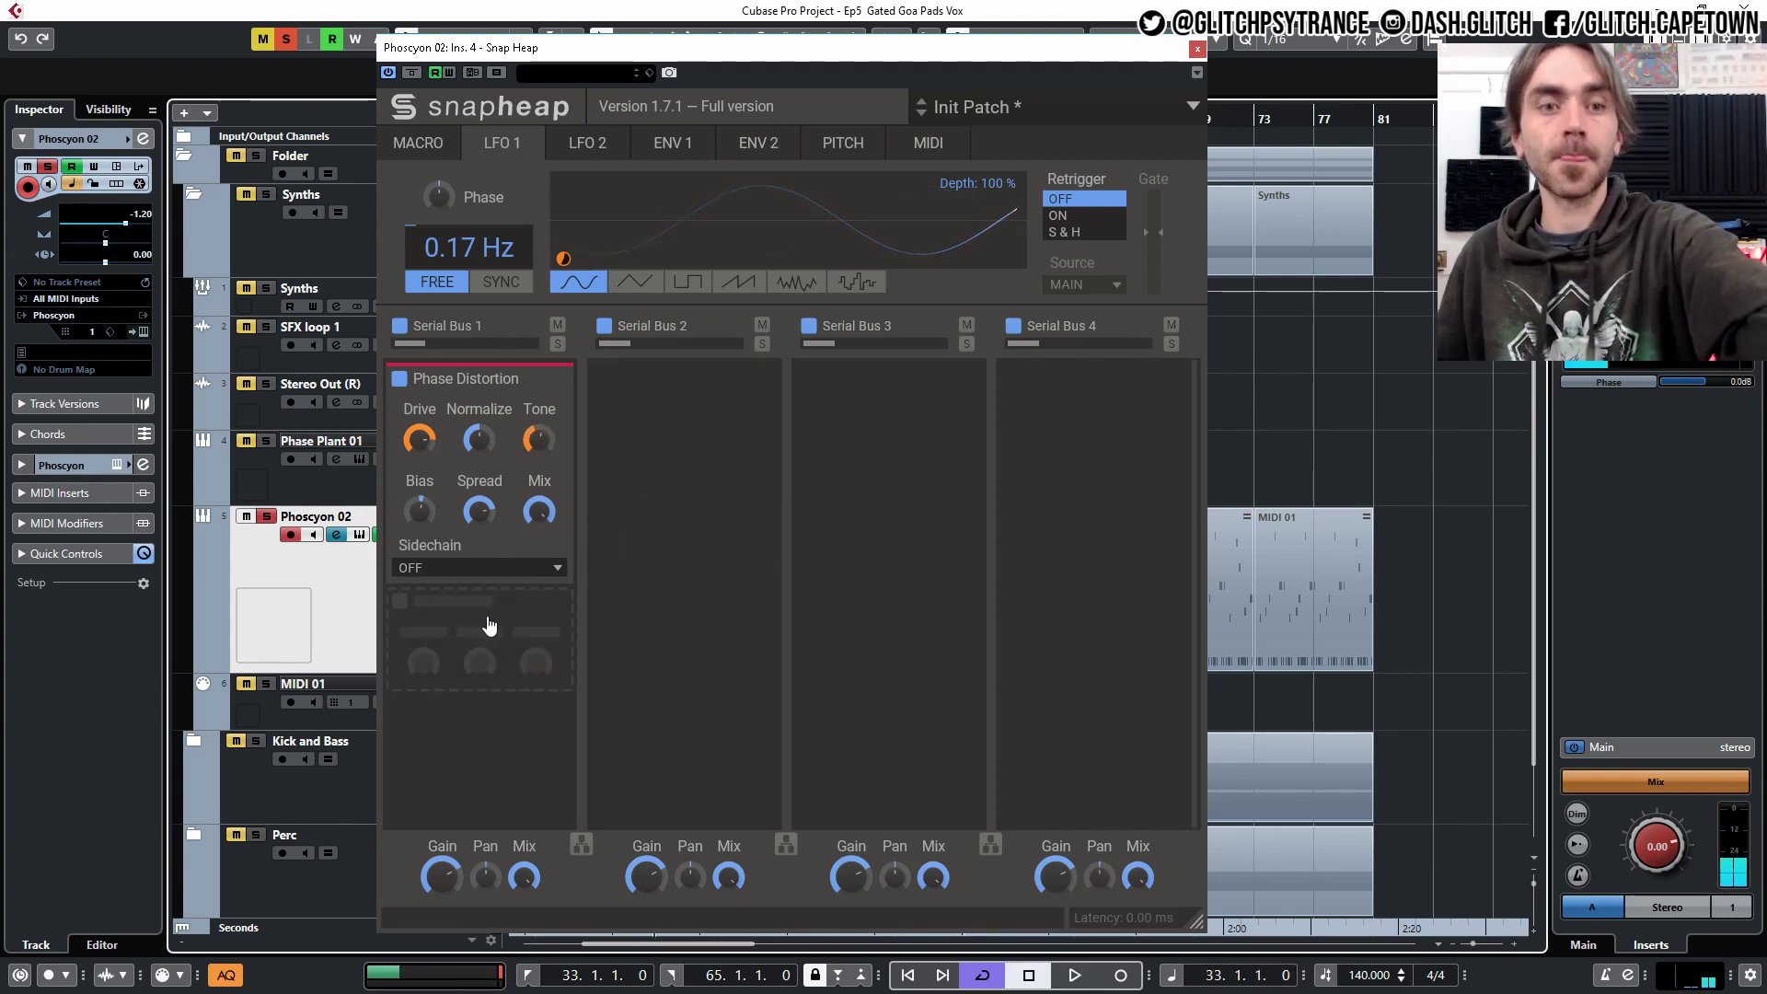
- Add a Slice EQ ahead of Phase Distortion and arrange the Snap Heap window beside the Phoscyon 02 channel settings
click(489, 625)
click(483, 379)
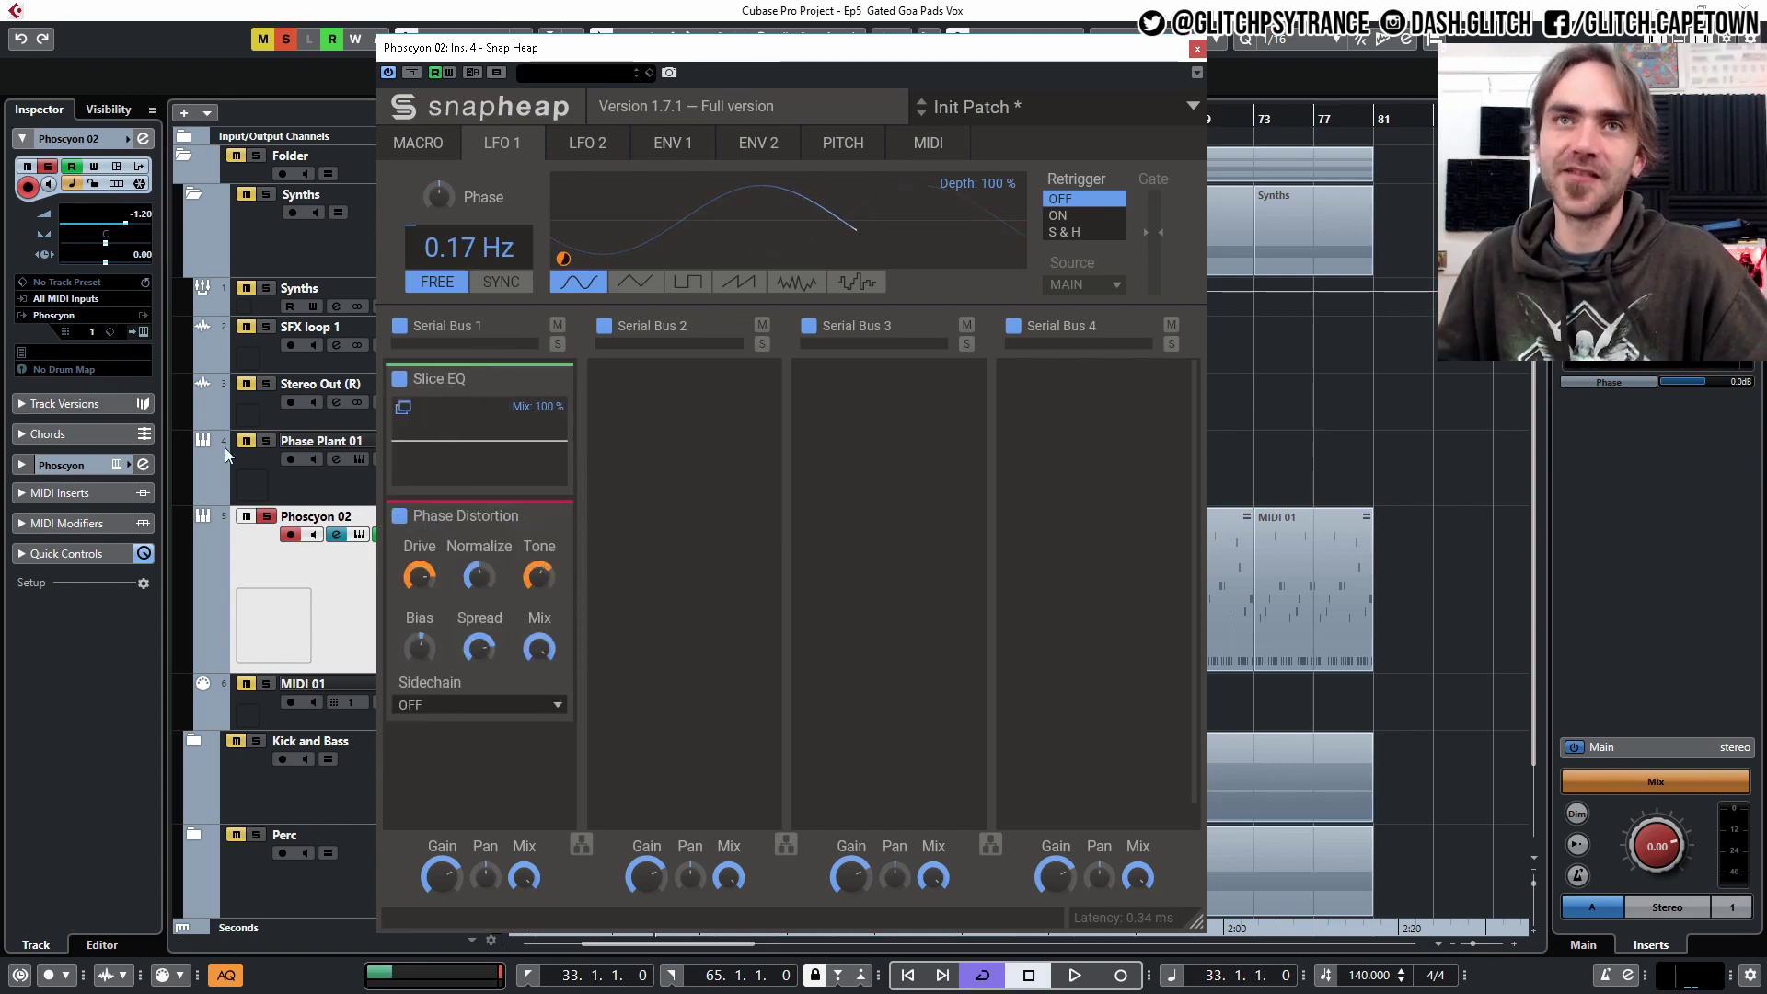
click(142, 138)
drag(442, 47, 688, 99)
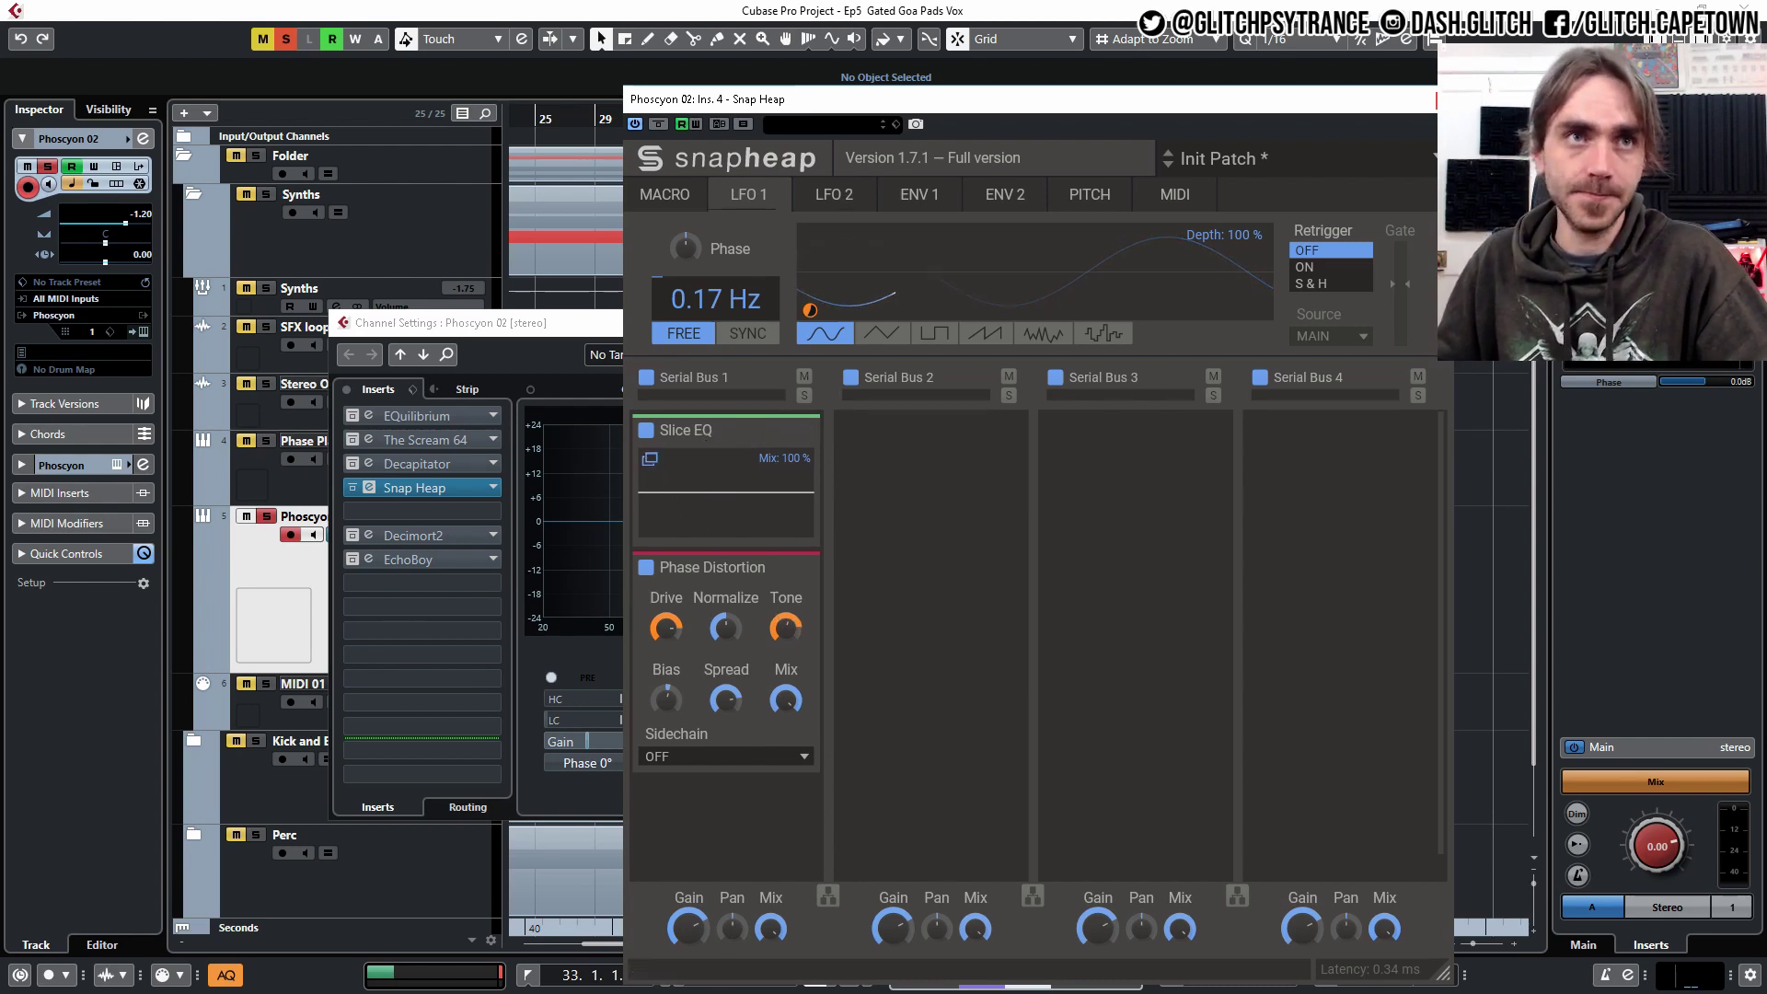
- Draw a low cut at about 419 Hz in Slice EQ and audition it on the soloed track
click(650, 458)
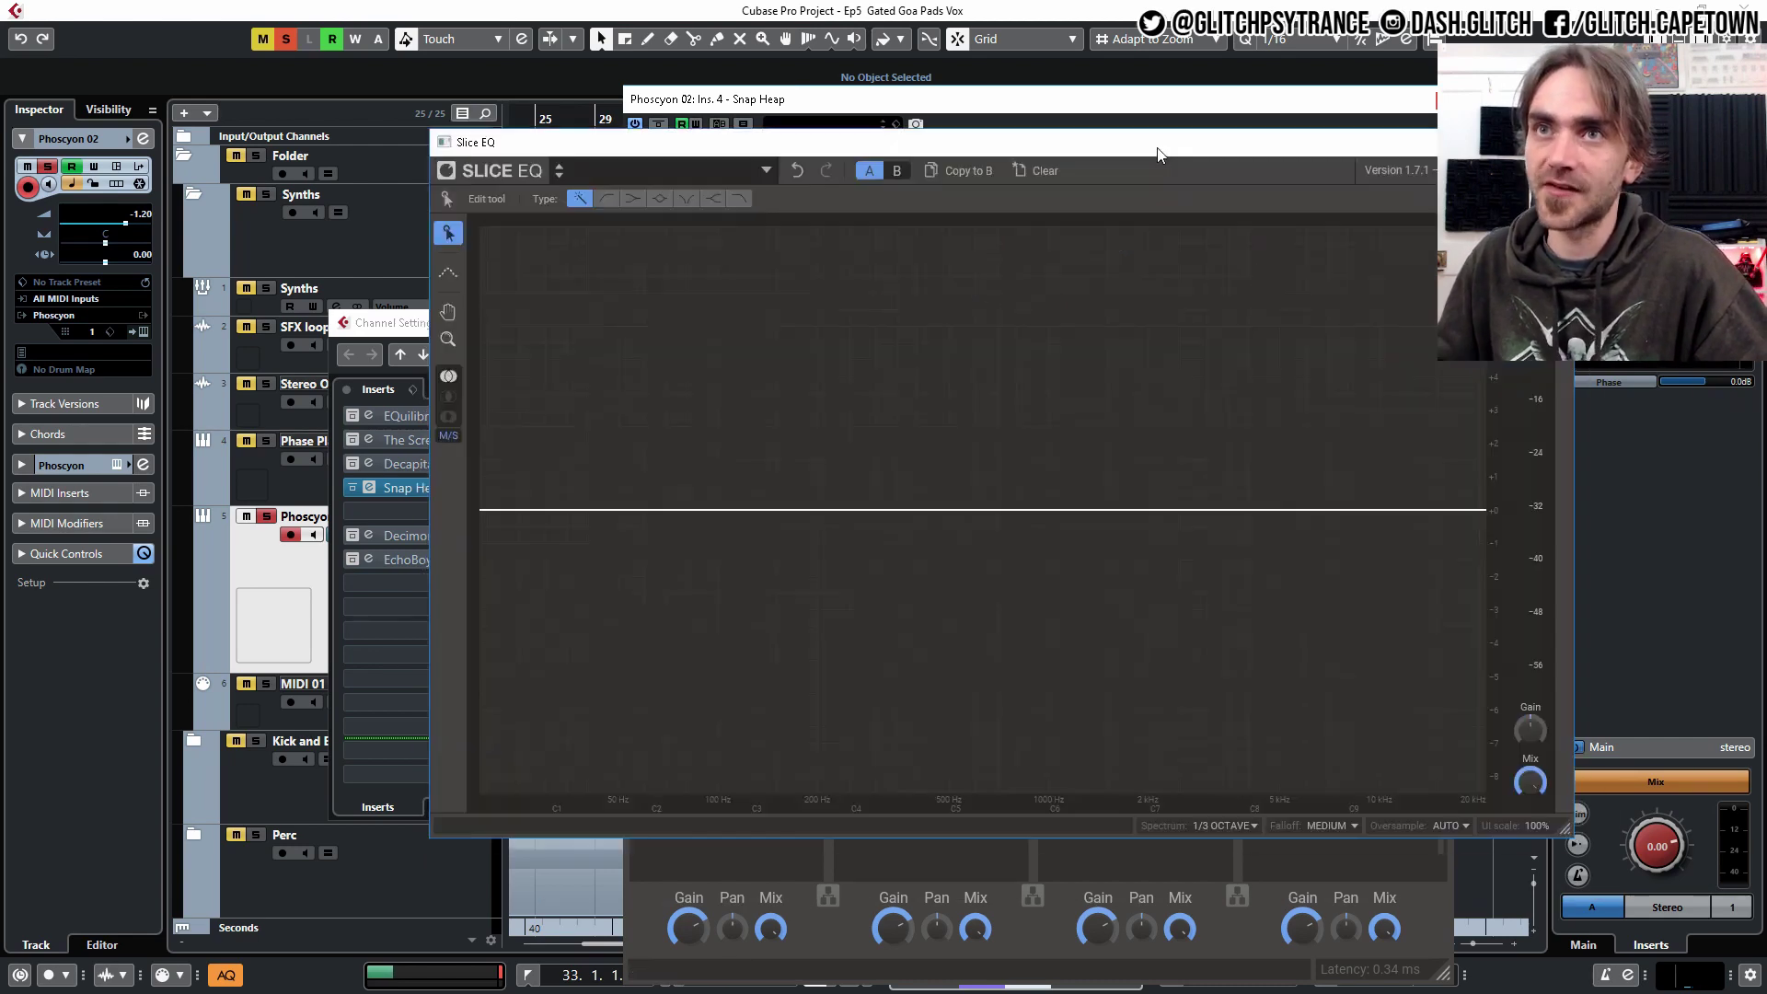
drag(489, 521, 879, 563)
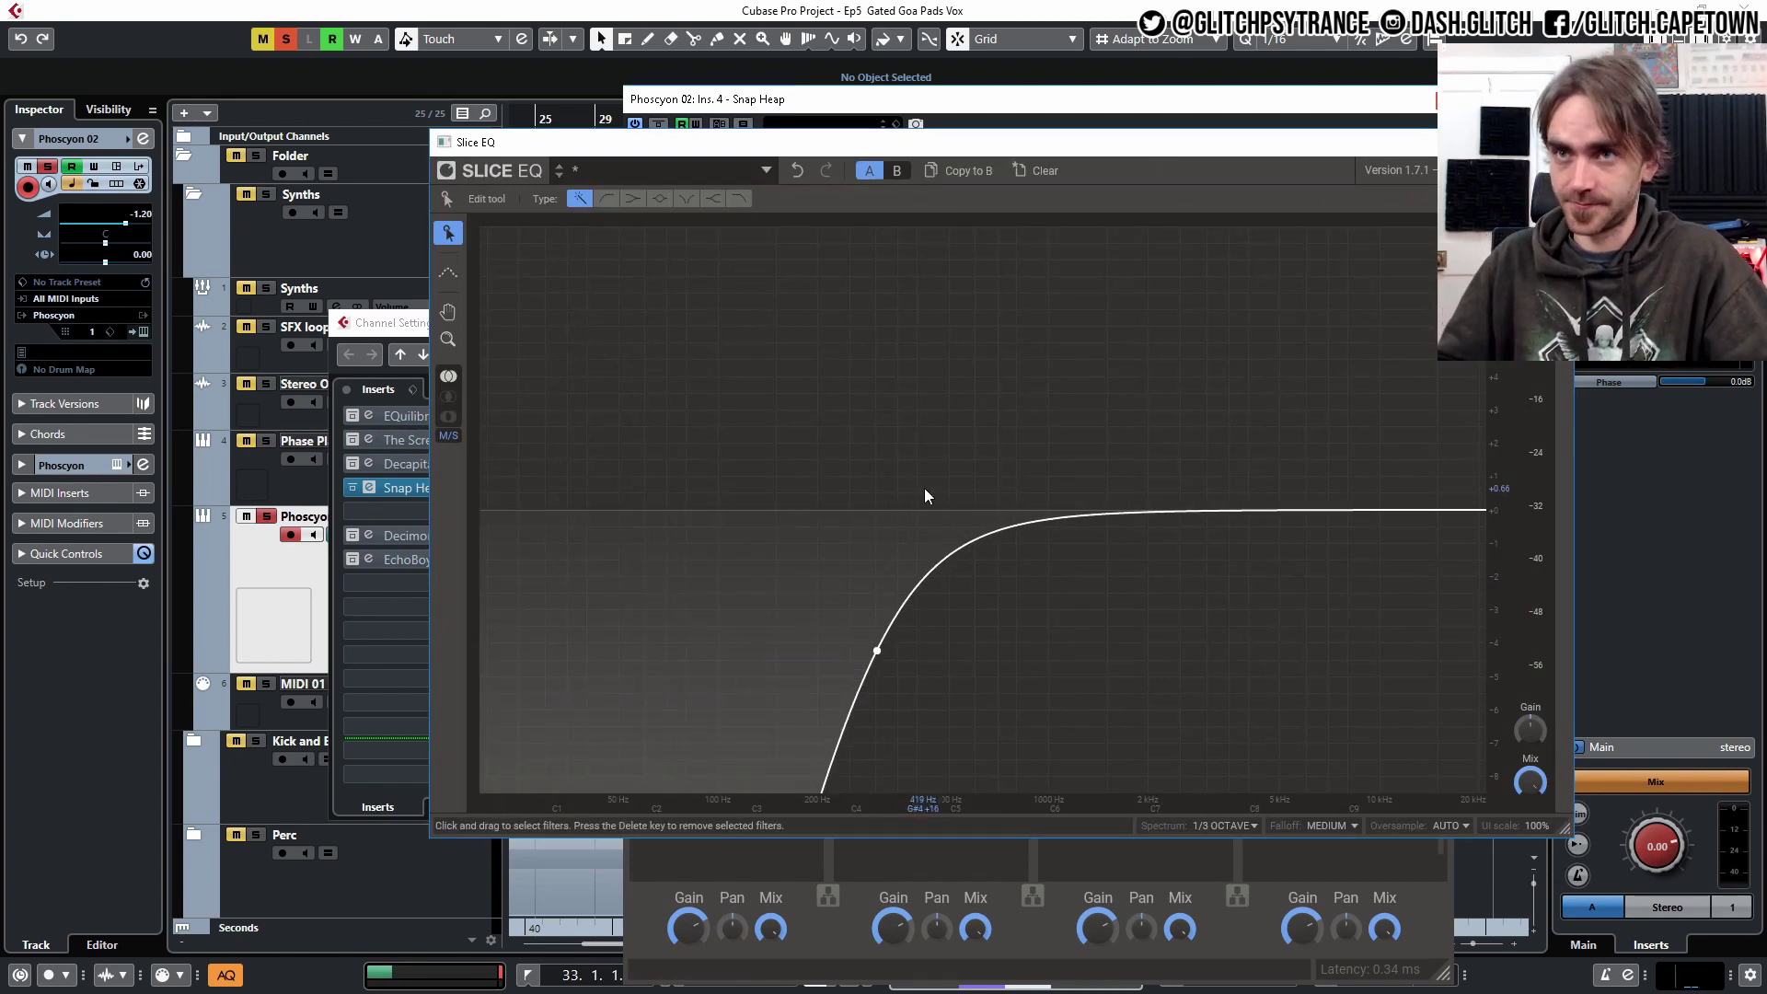
click(185, 733)
key(space)
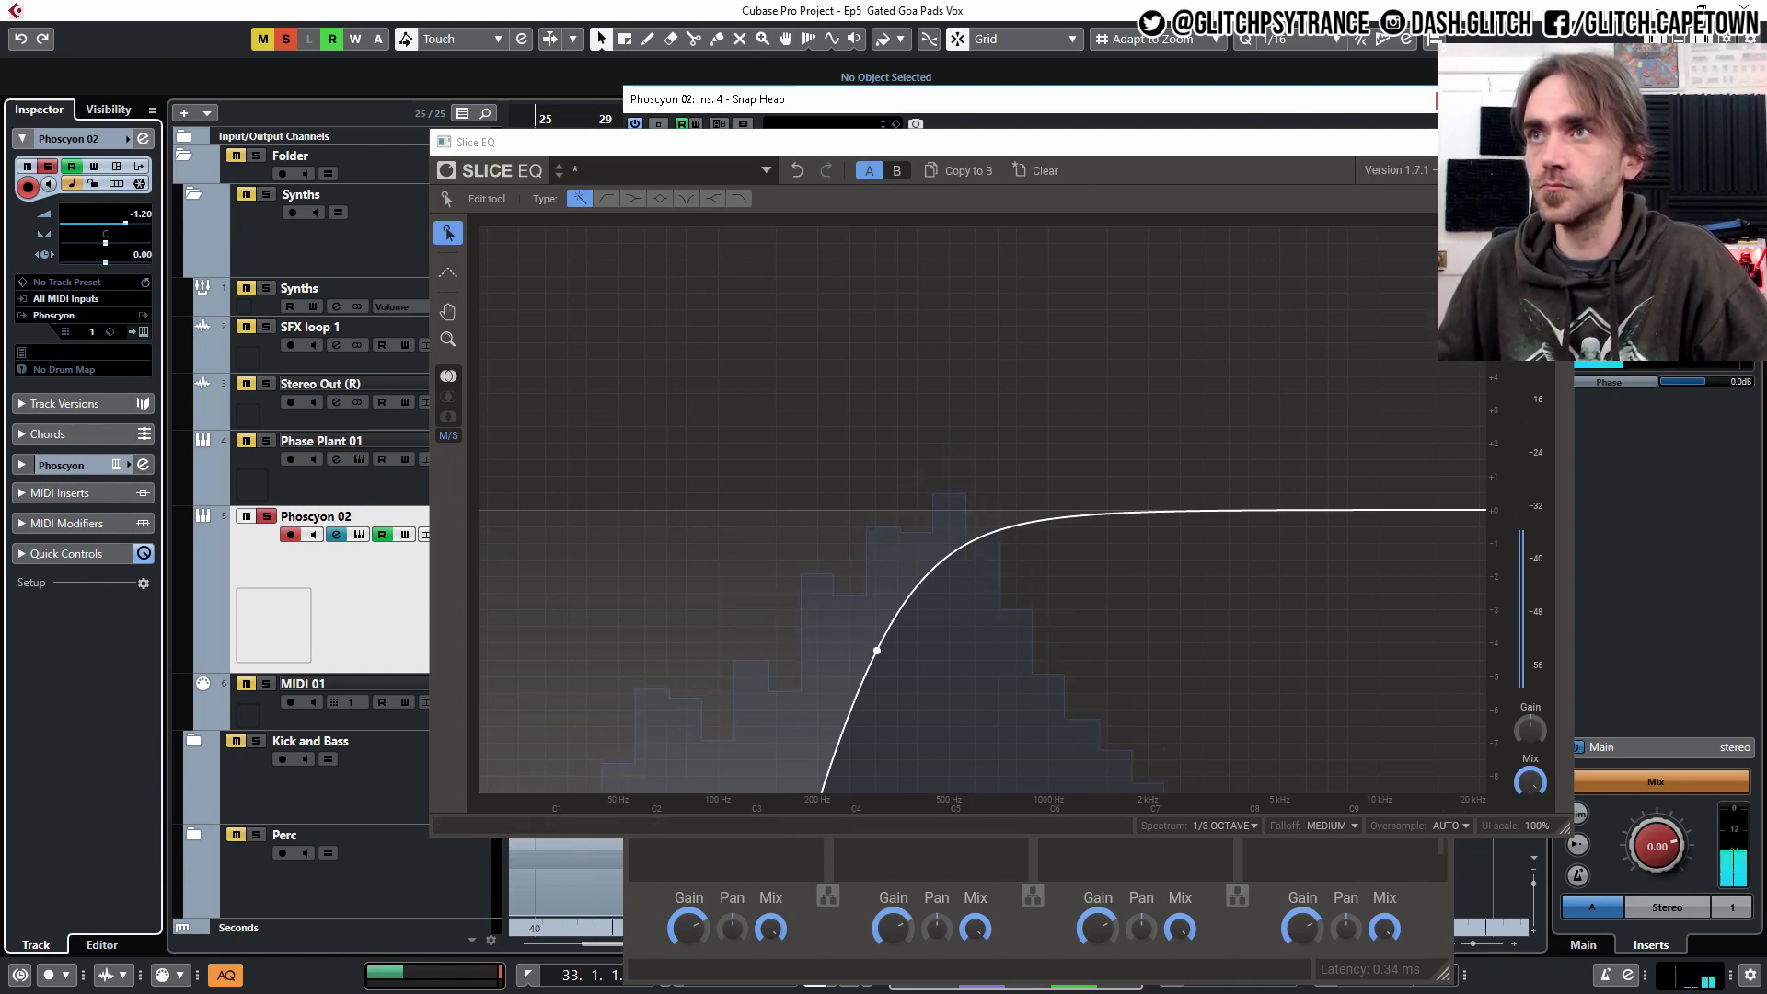
click(793, 104)
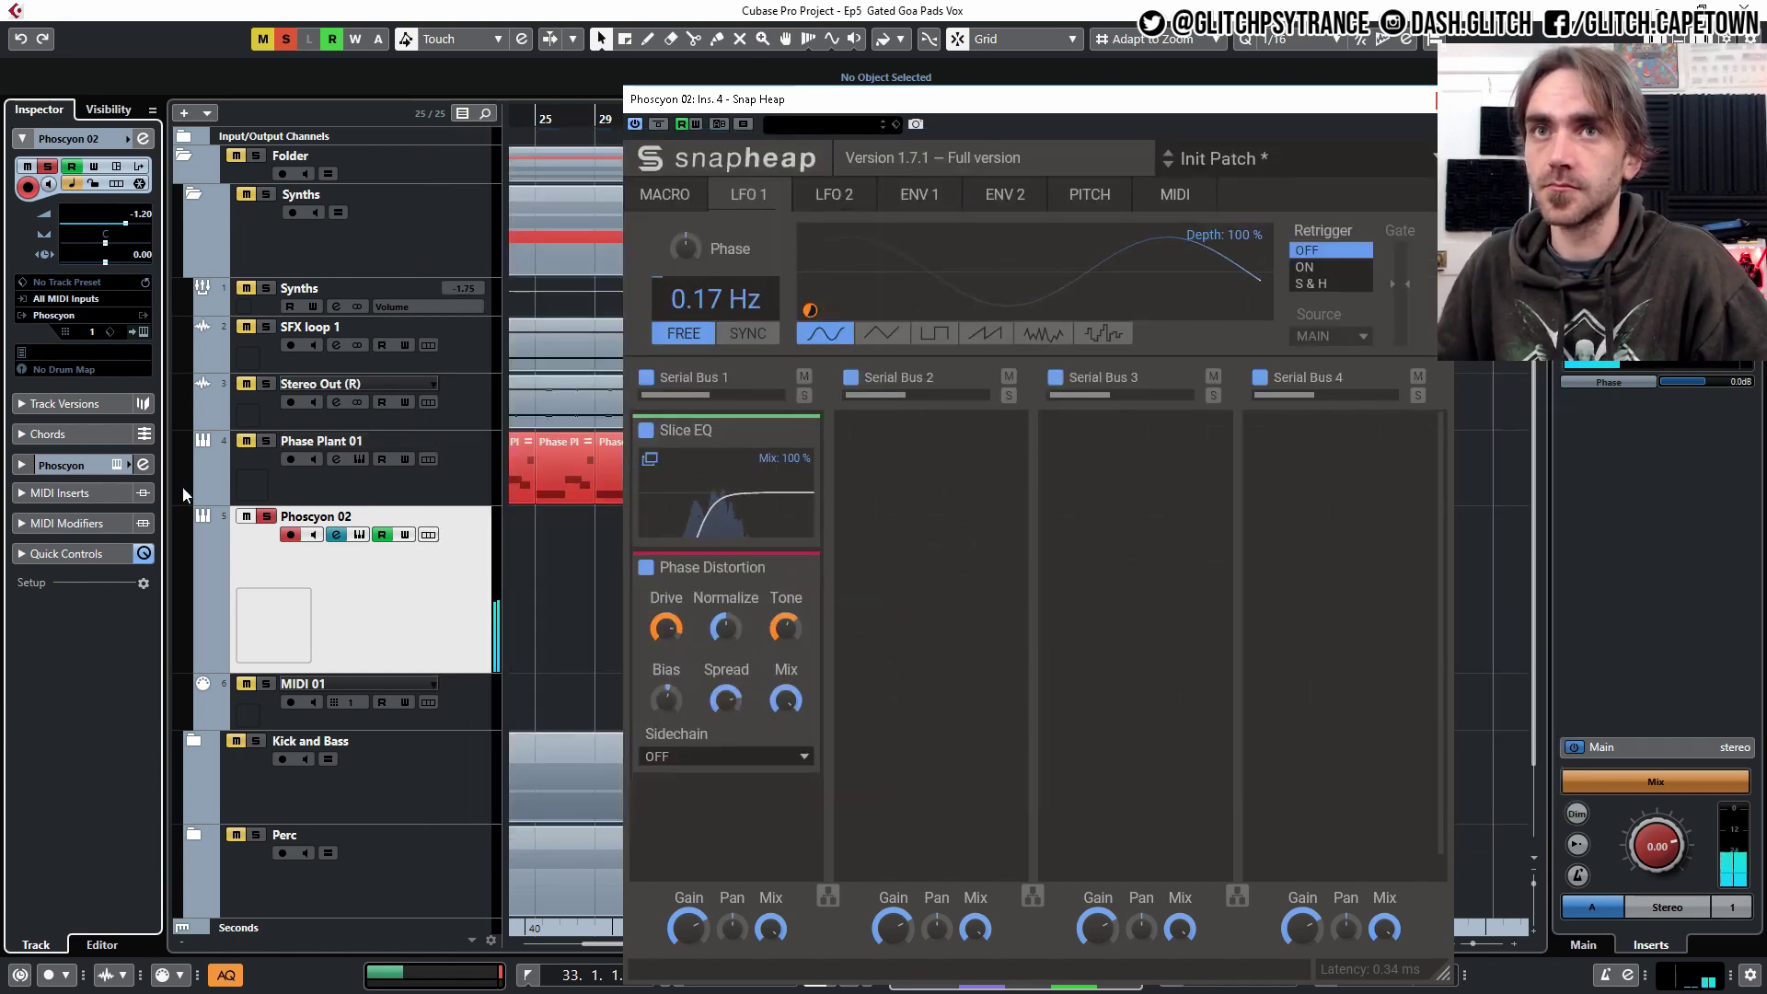
- Return Phoscyon 02 to the full mix with its fader at 0.35, and deactivate the Snap Heap insert
click(266, 518)
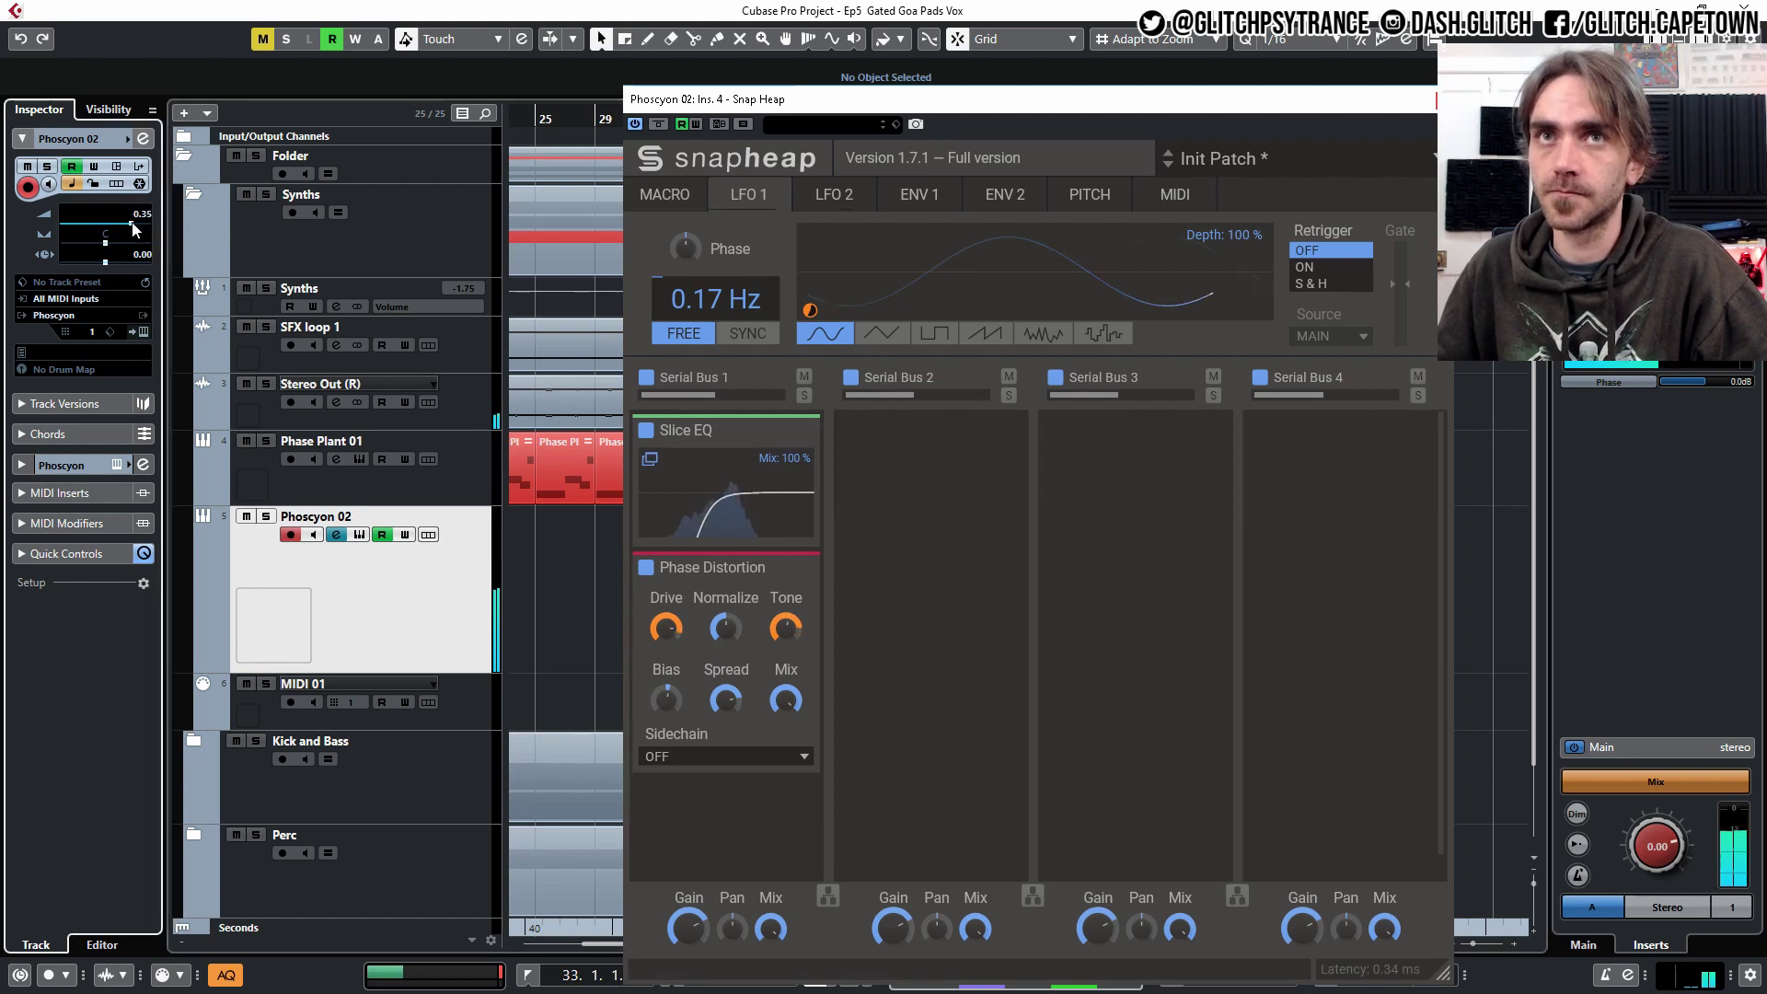
click(140, 137)
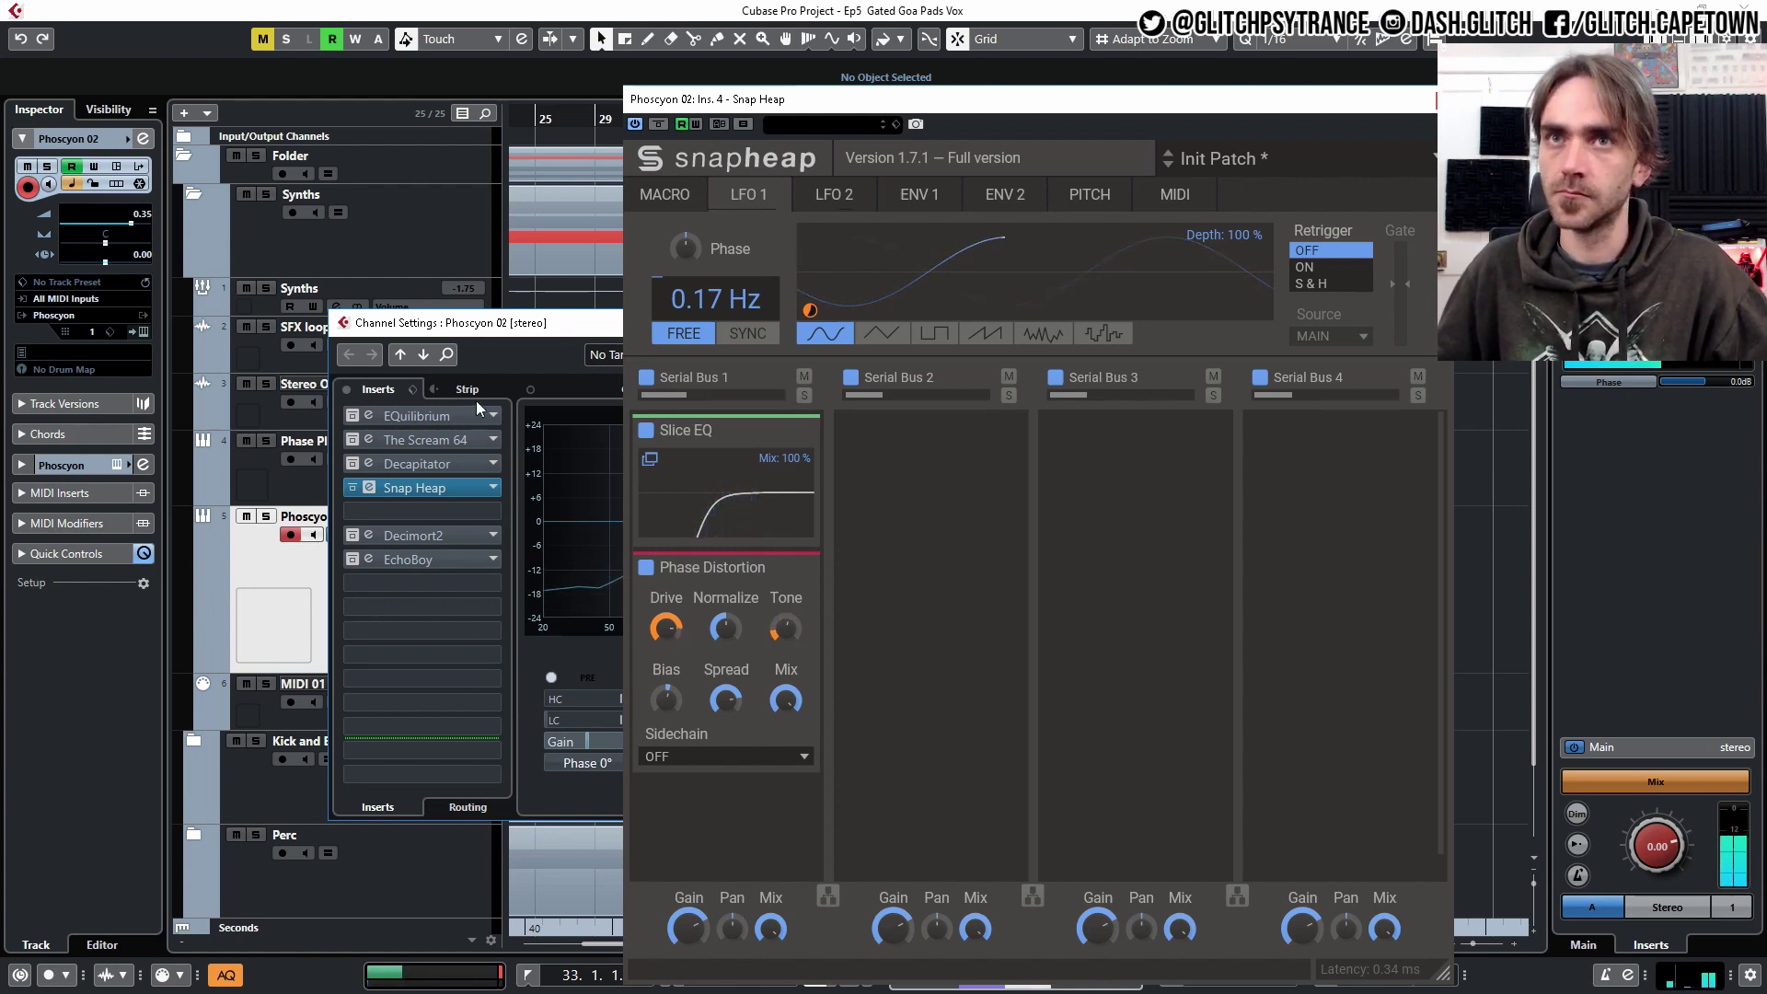
click(416, 487)
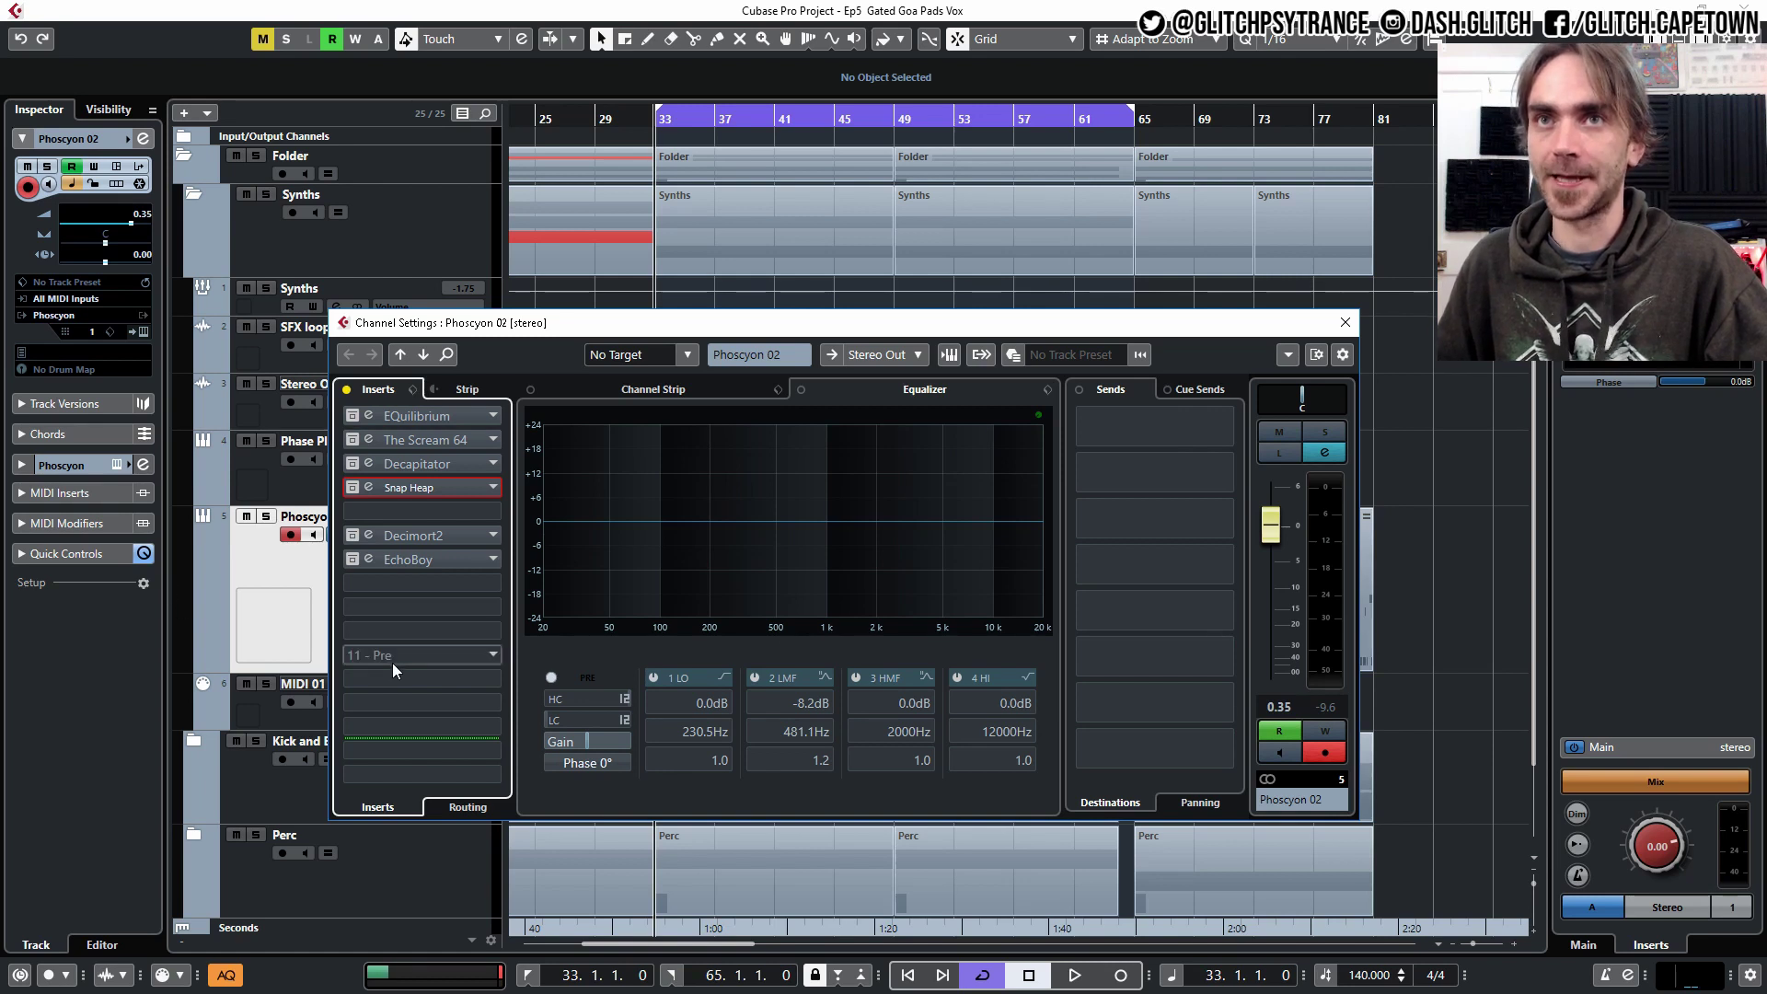
- Open the Decimort2 insert and place its window clear of the Phoscyon 02 insert list
click(350, 539)
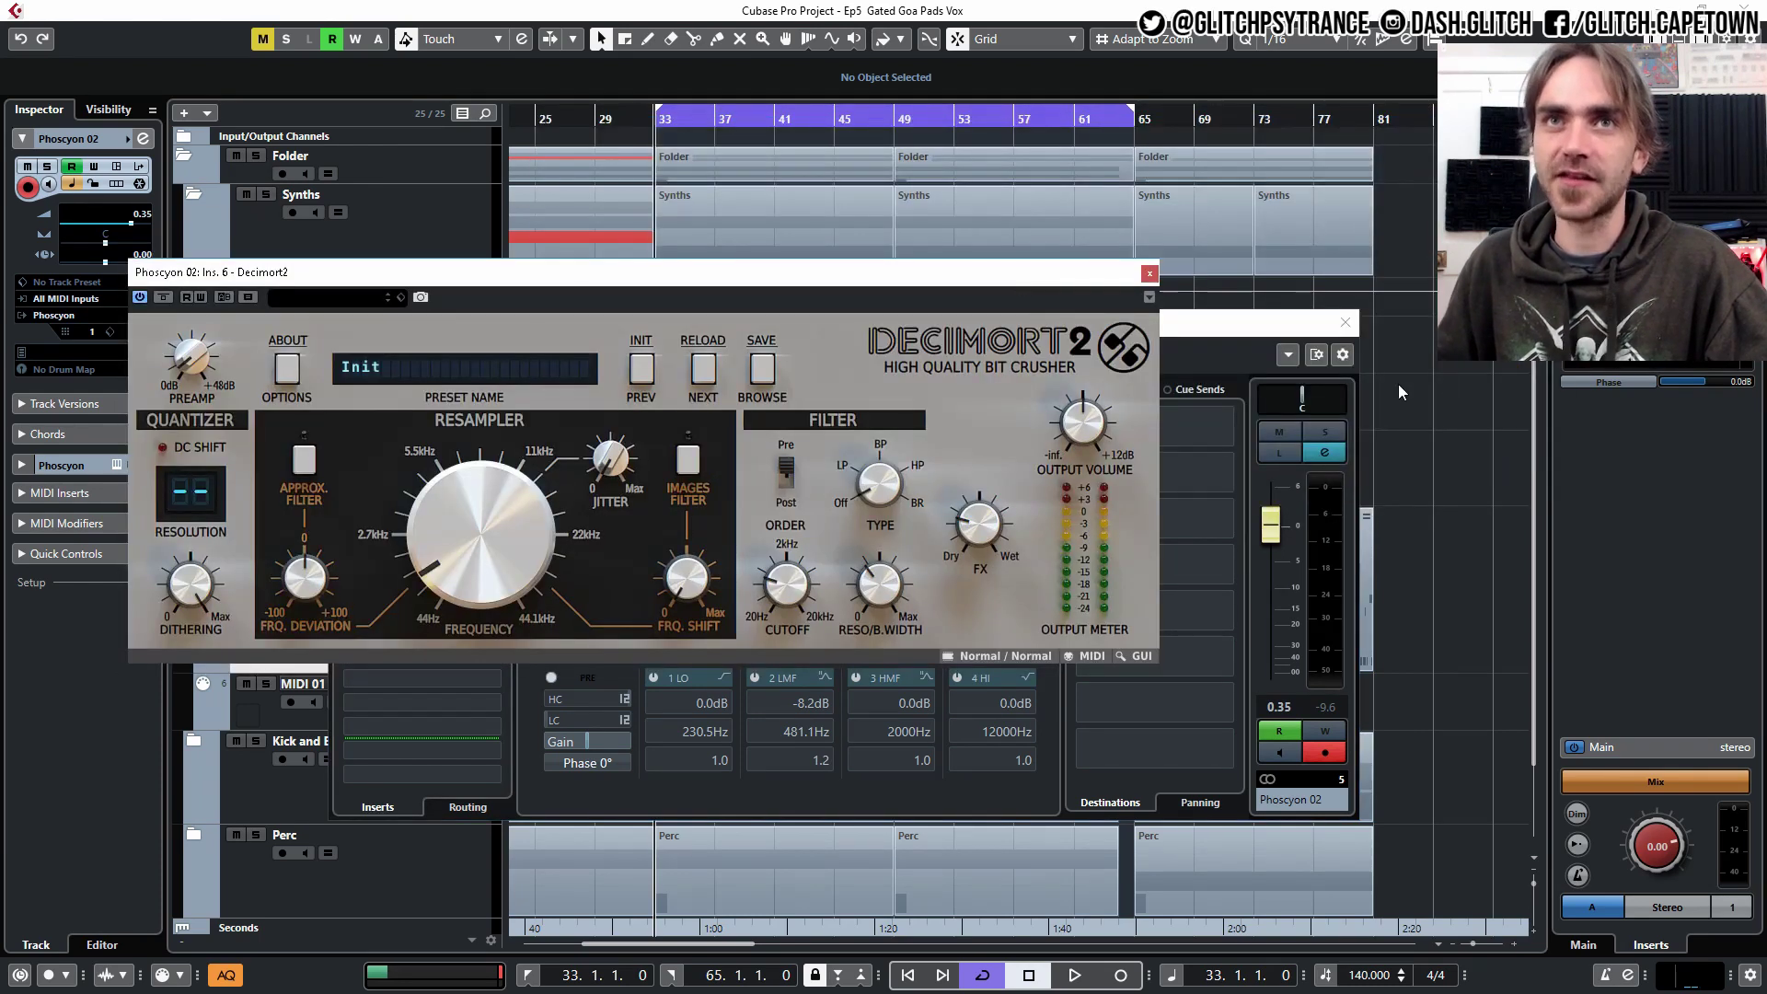
click(1346, 322)
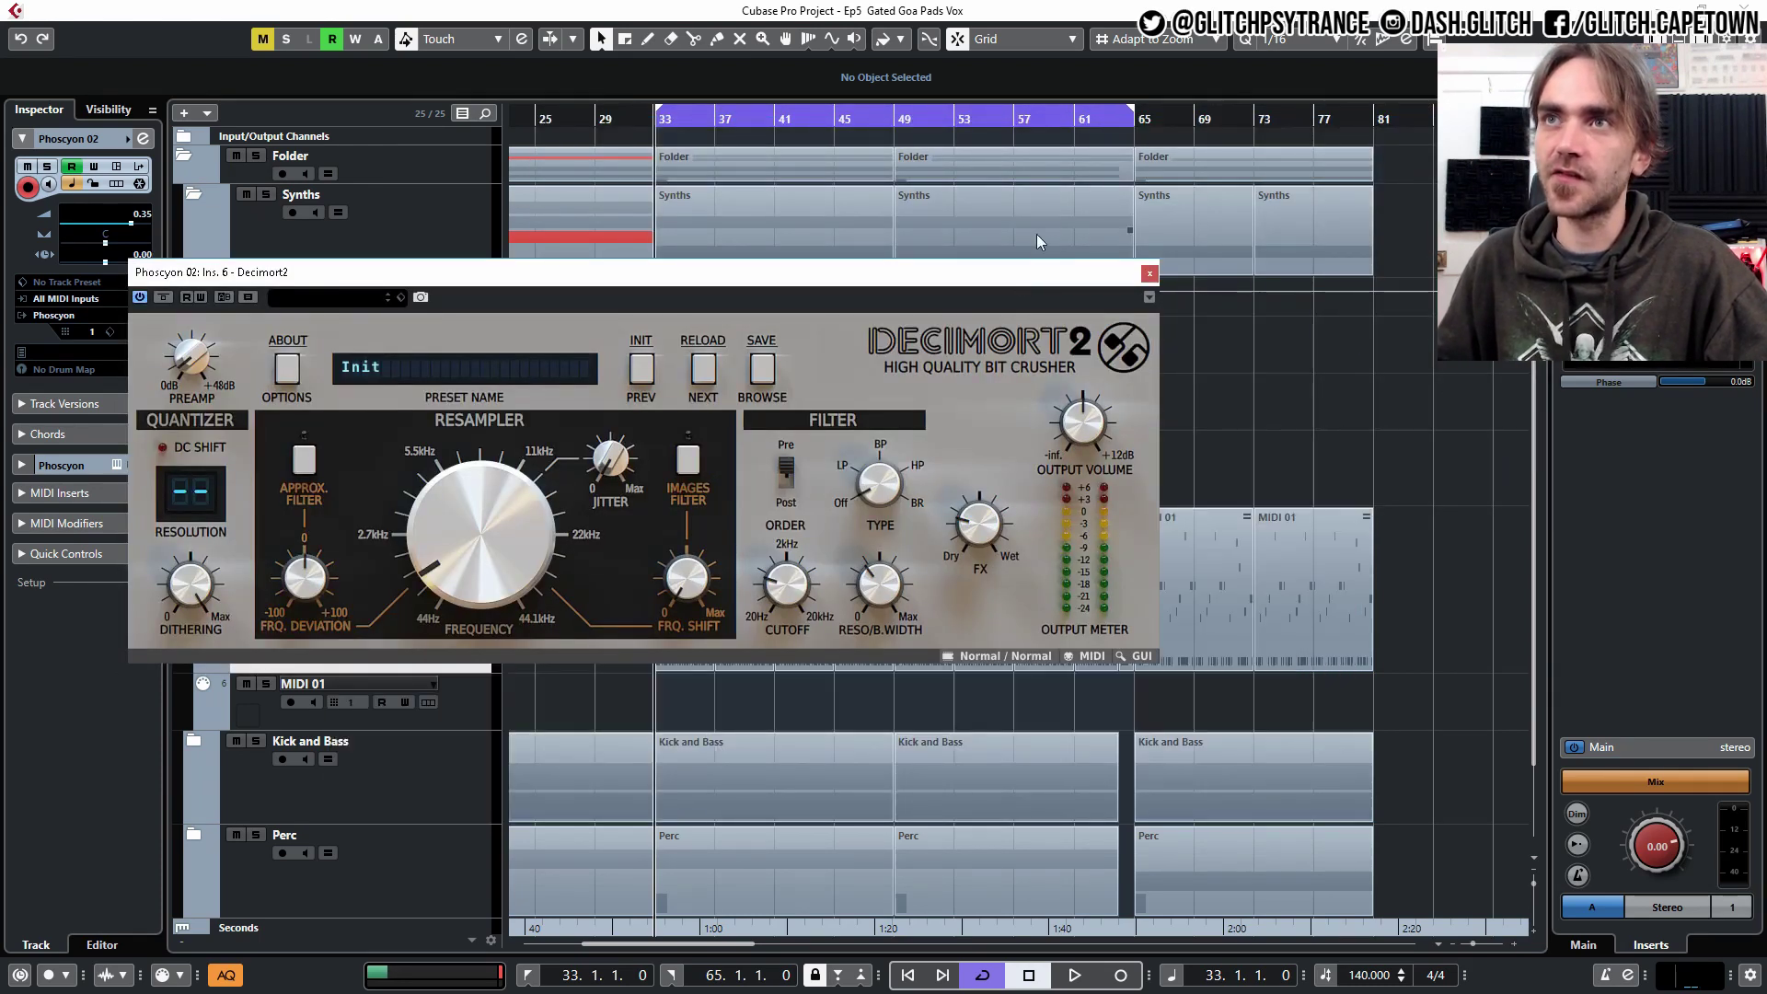
drag(1037, 272, 991, 485)
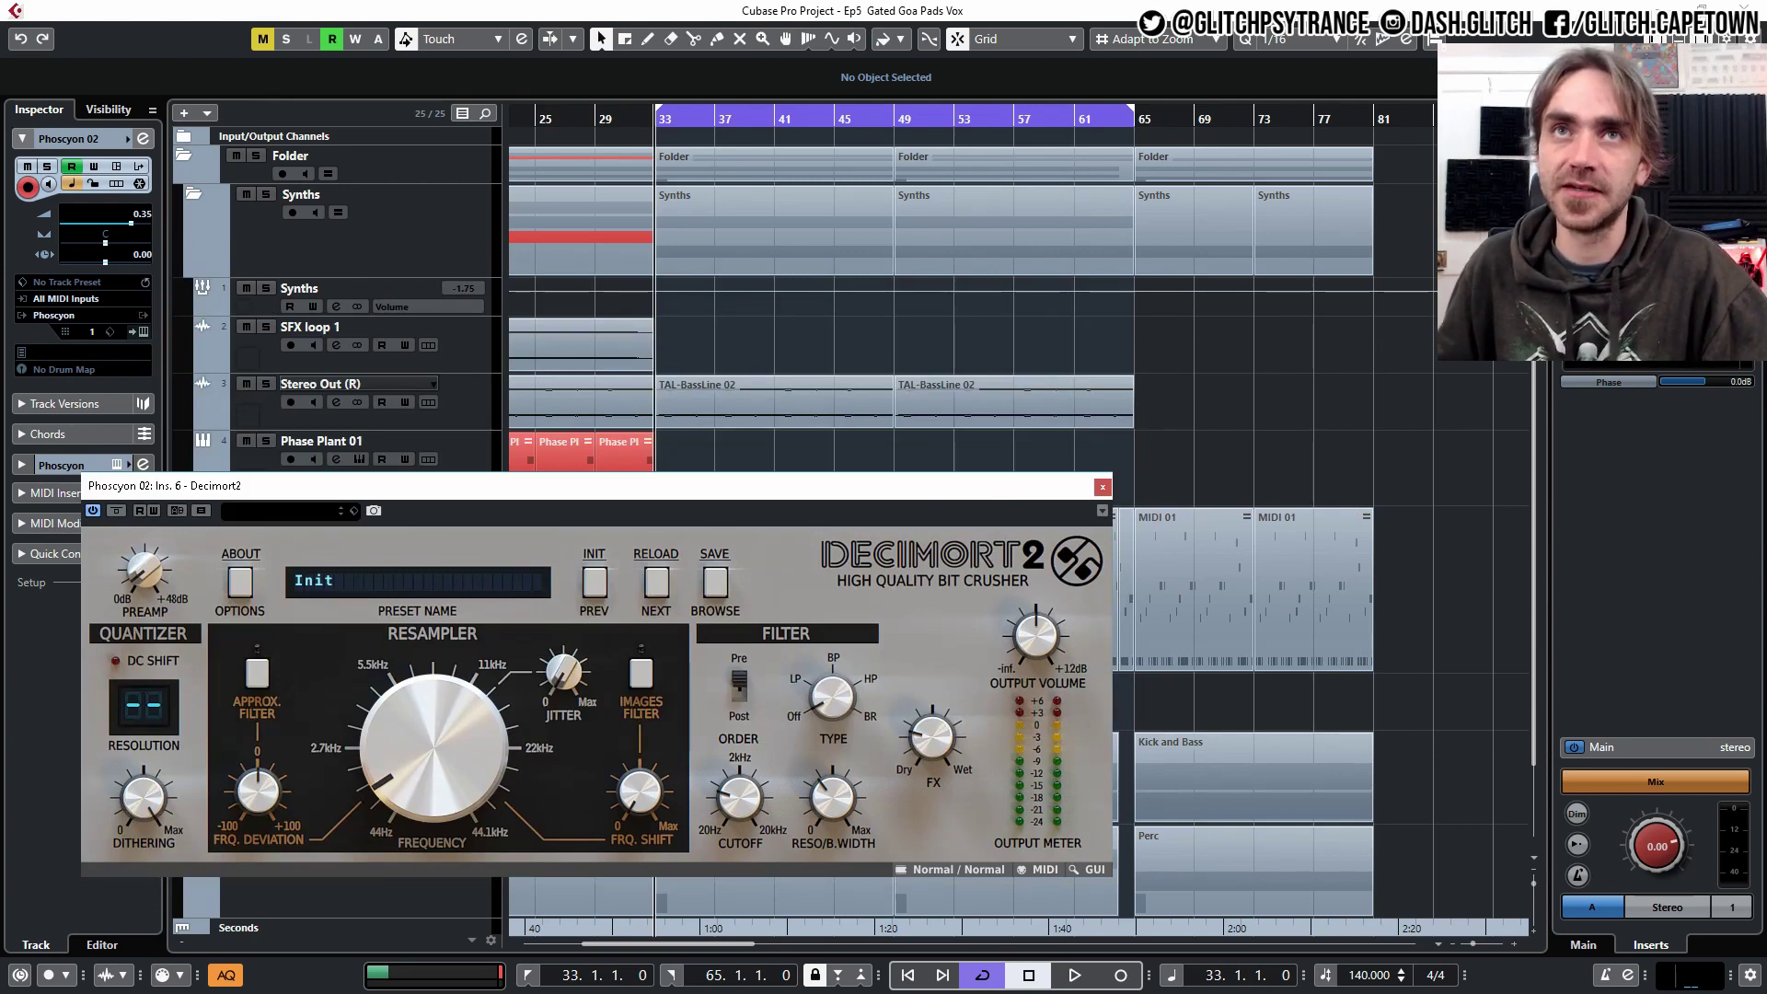
click(142, 139)
drag(880, 485, 1388, 210)
- Load Bitcrusher into the insert slot between Snap Heap and Decimort2, and keep only its window open over the channel settings
click(454, 514)
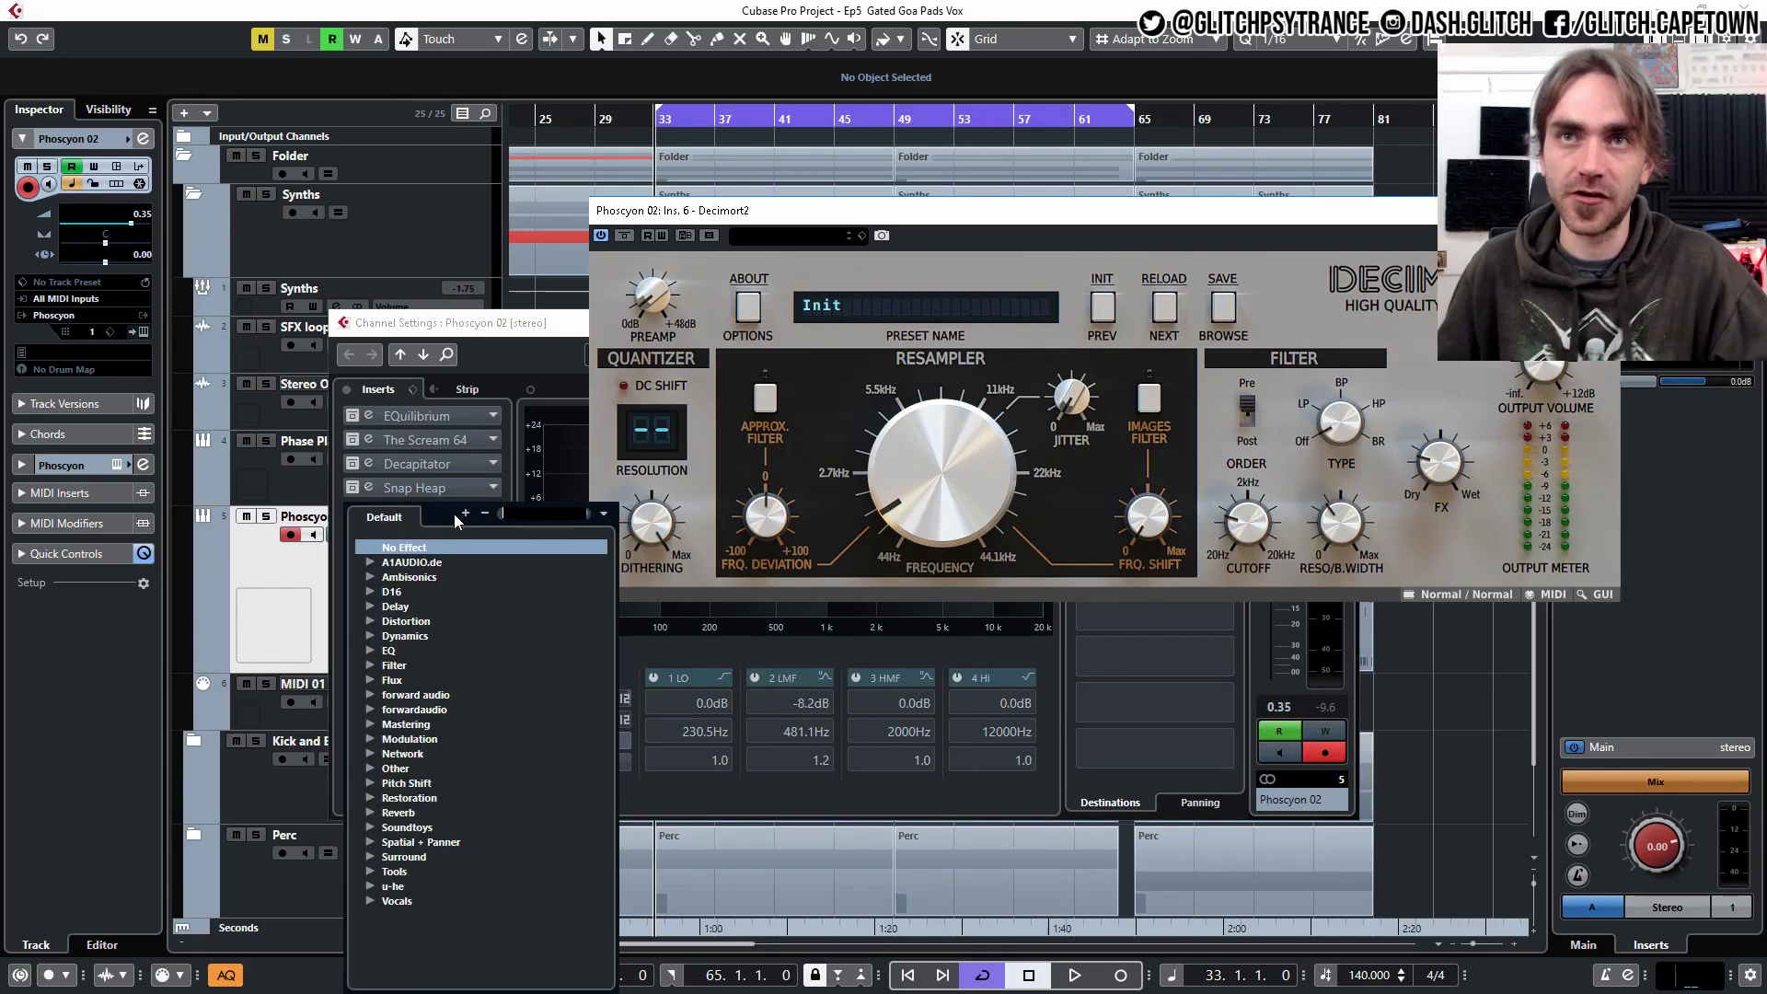
text(bitc)
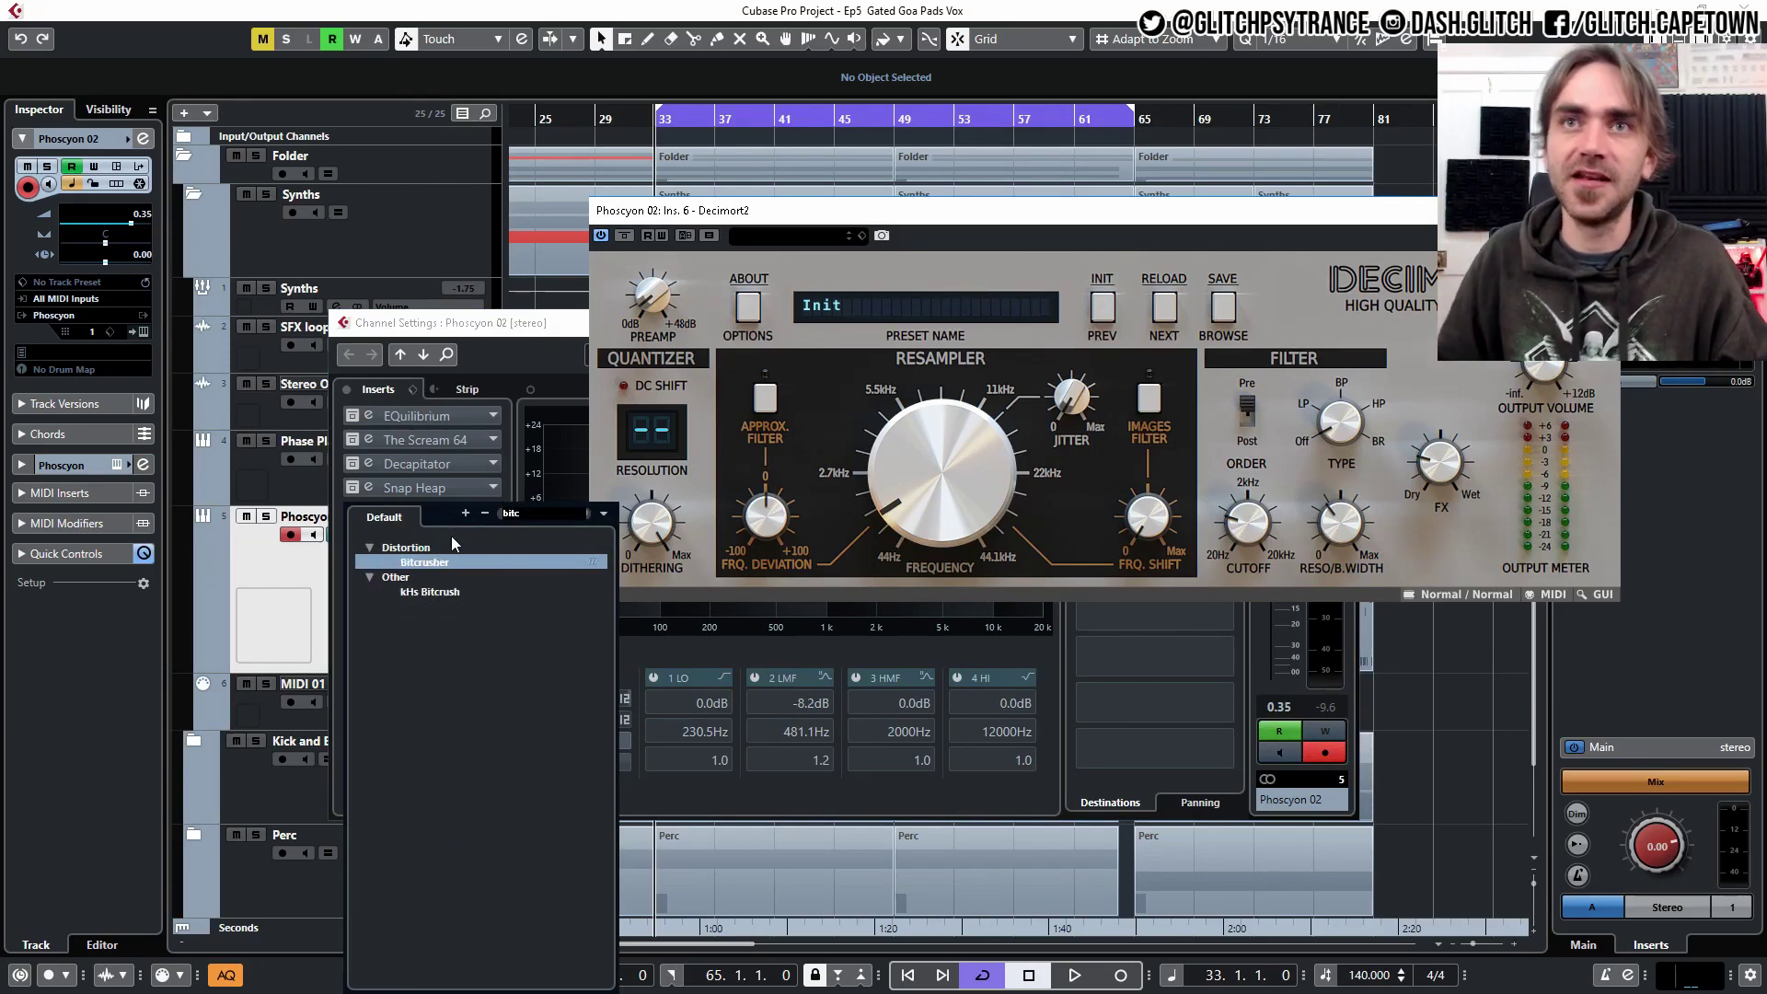
key(Escape)
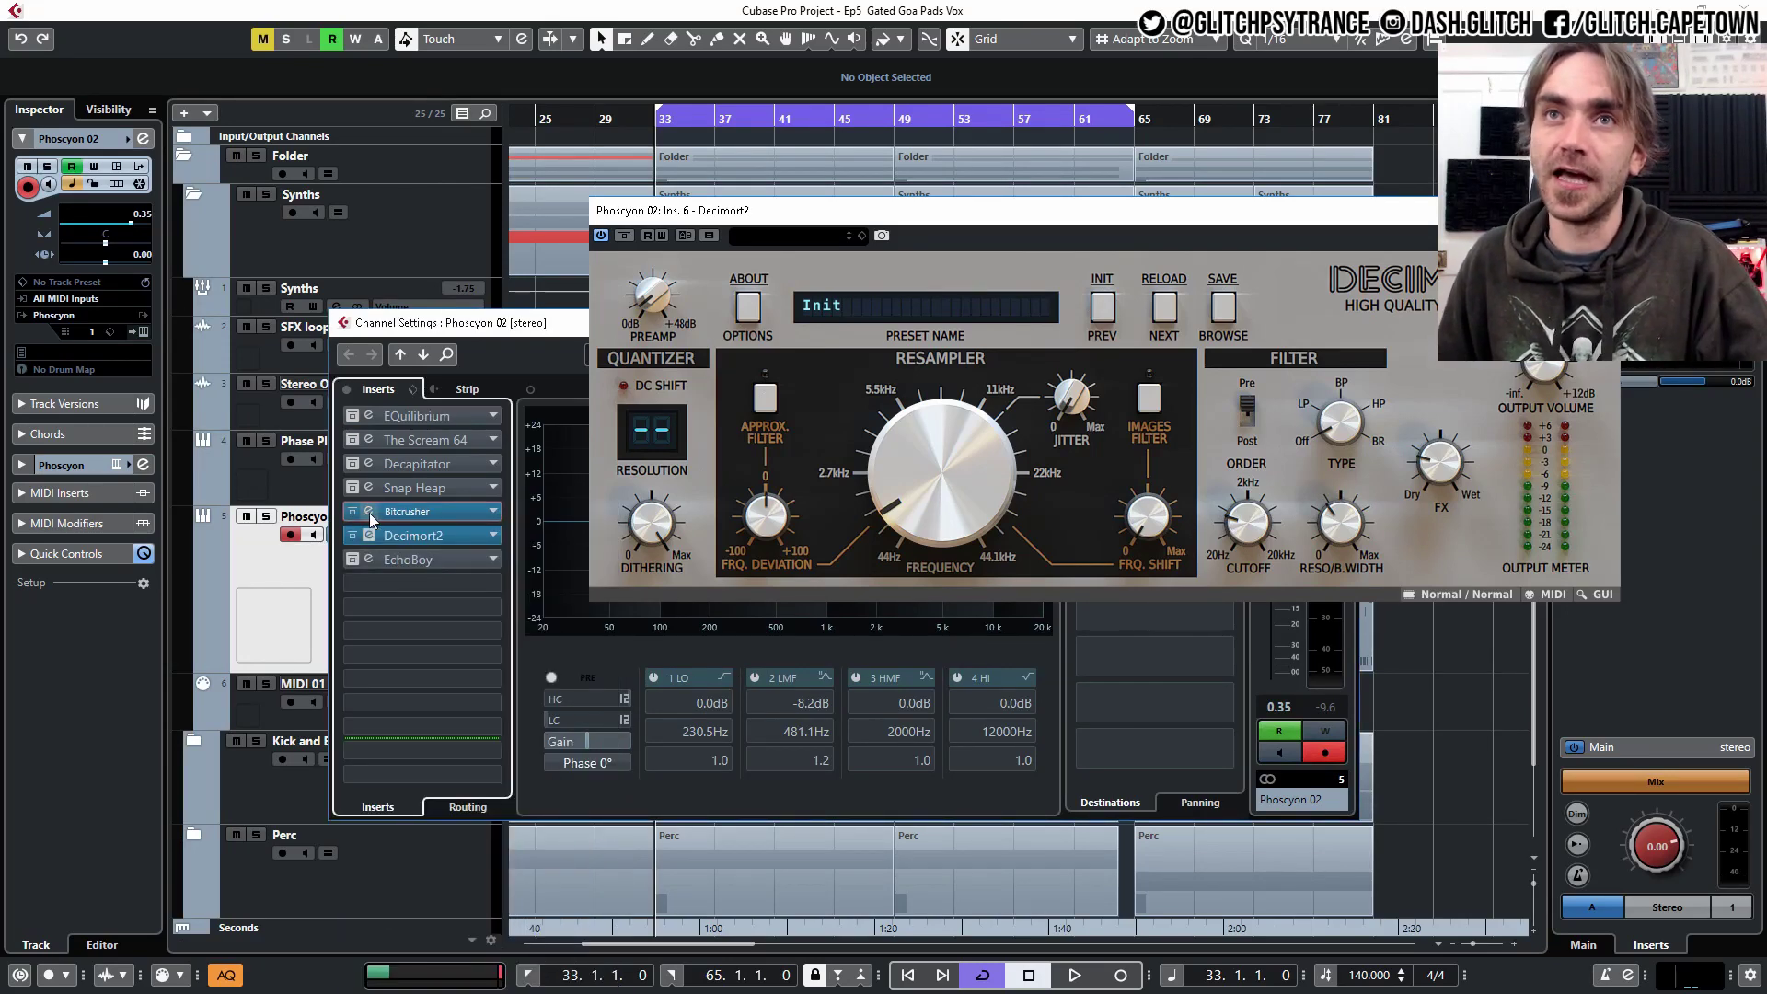
click(369, 512)
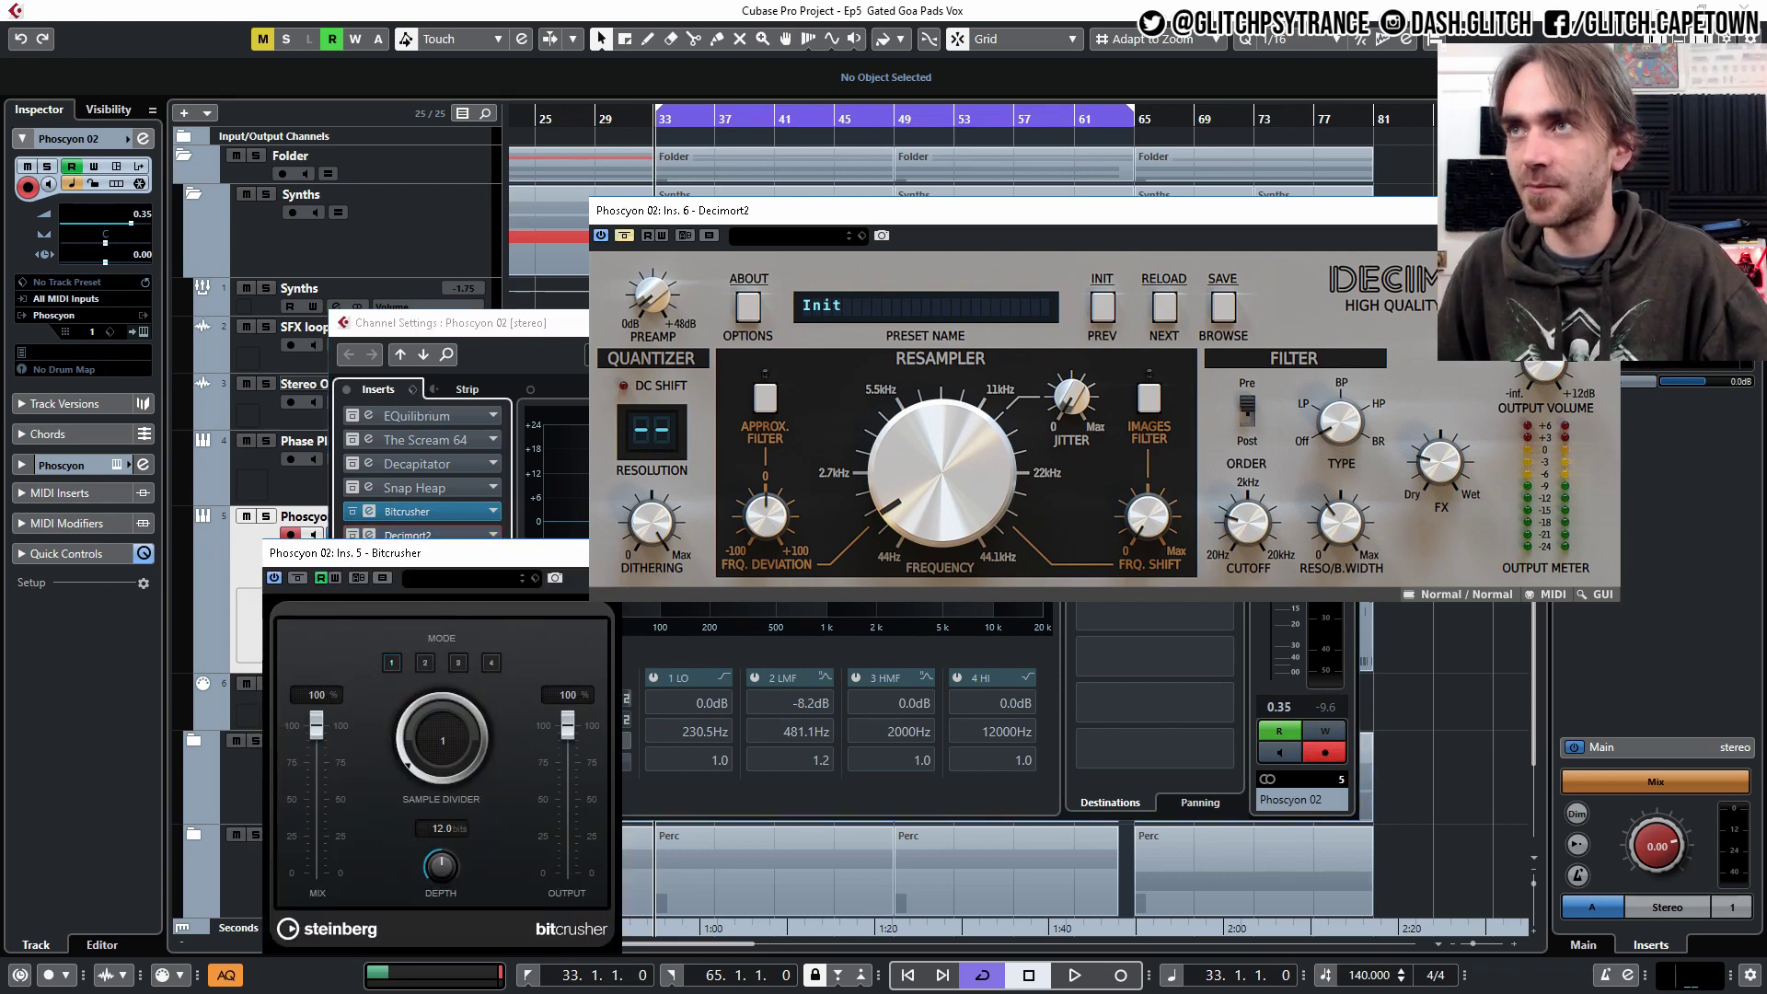
click(572, 576)
drag(508, 558, 516, 225)
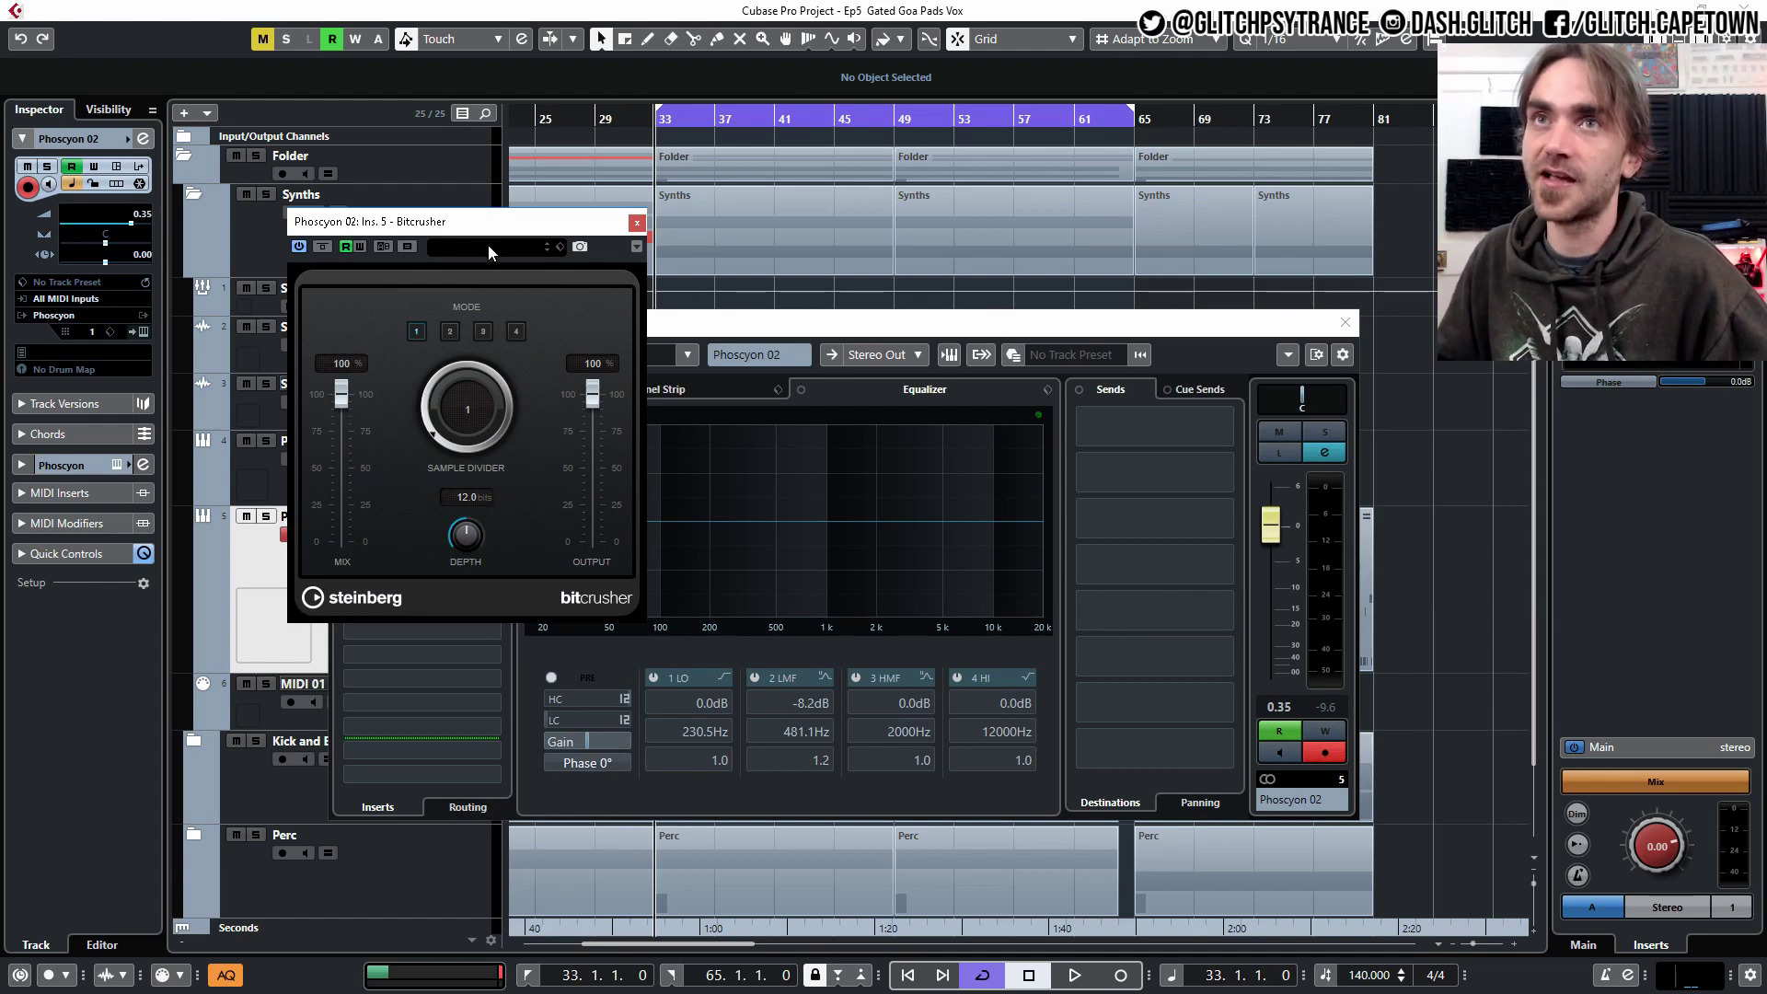
drag(489, 228, 631, 214)
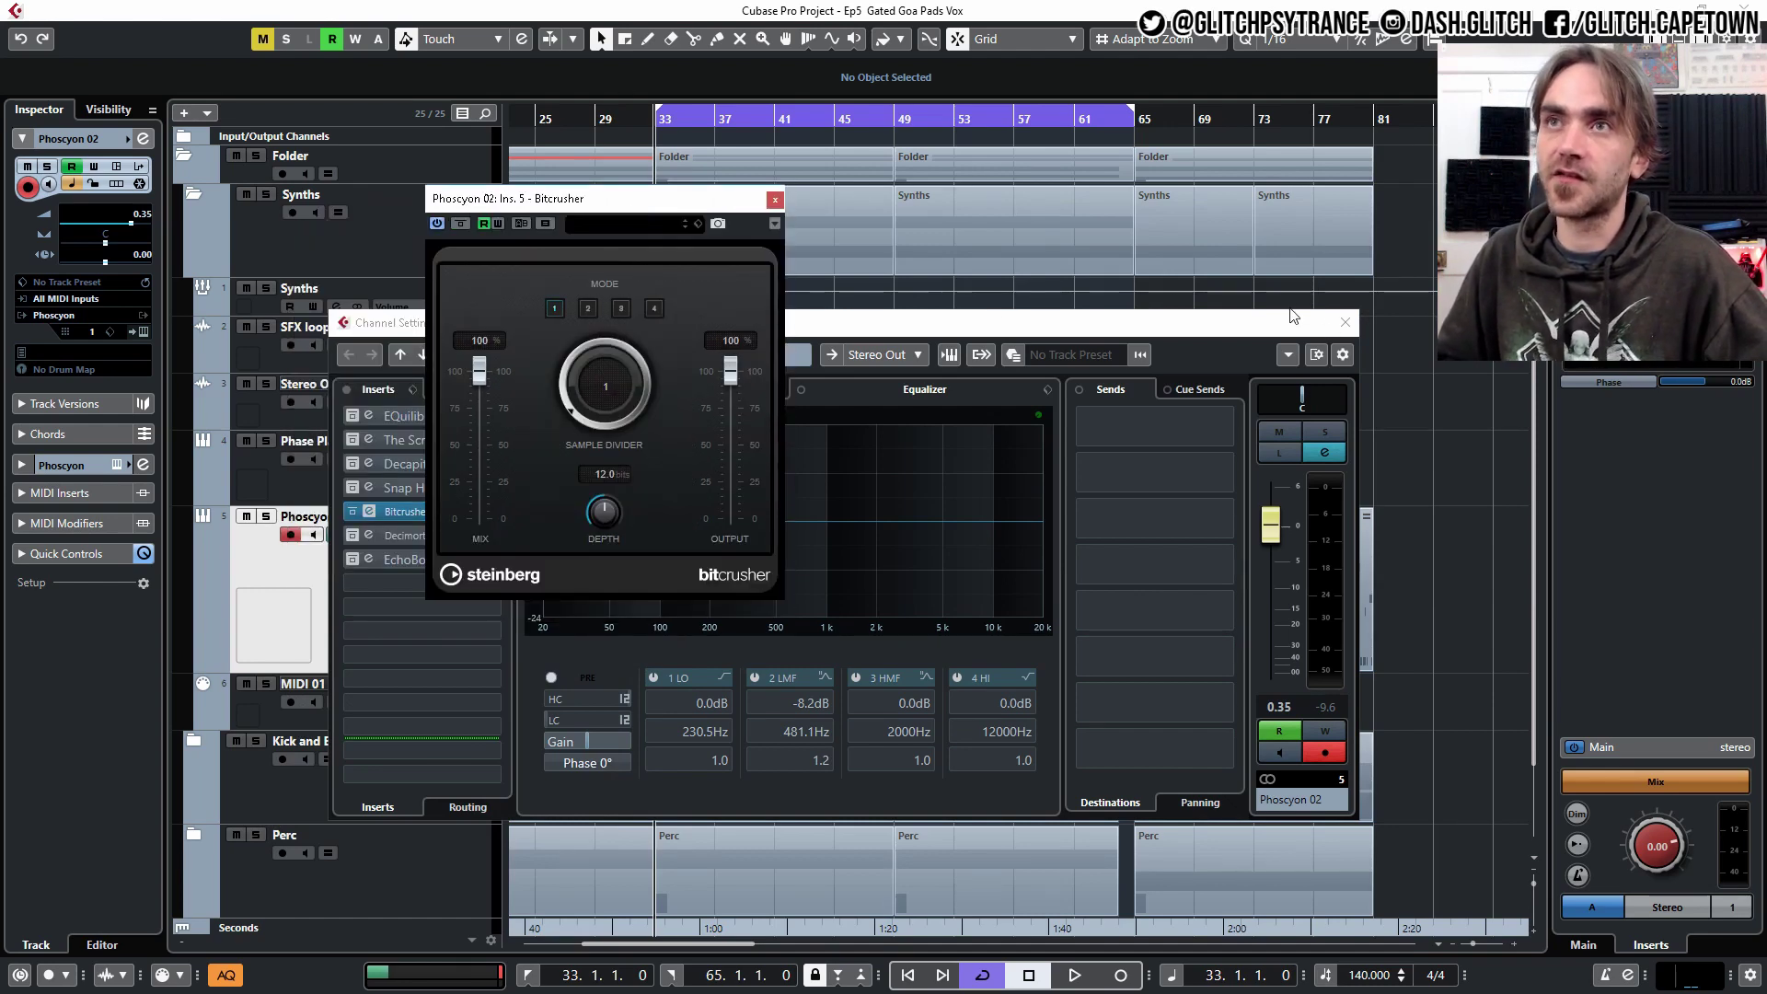
- Close the channel settings and look through Bitcrusher's preset list without loading a preset
click(1346, 322)
click(614, 221)
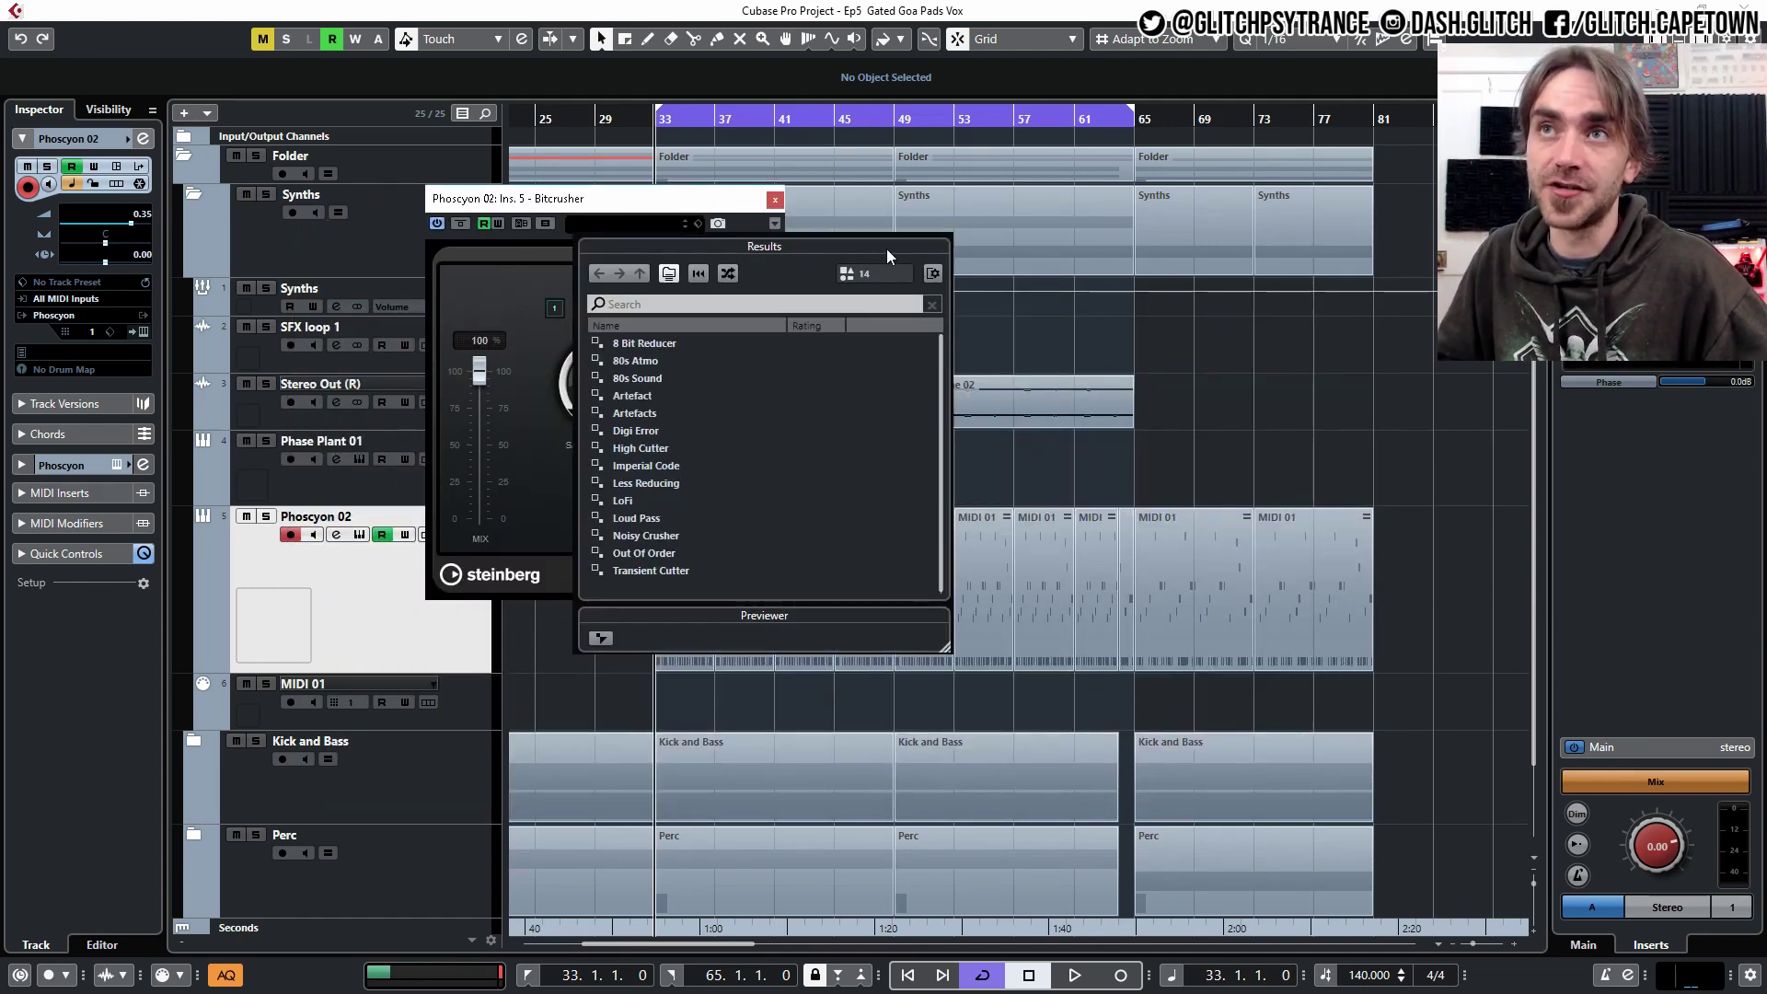
click(545, 195)
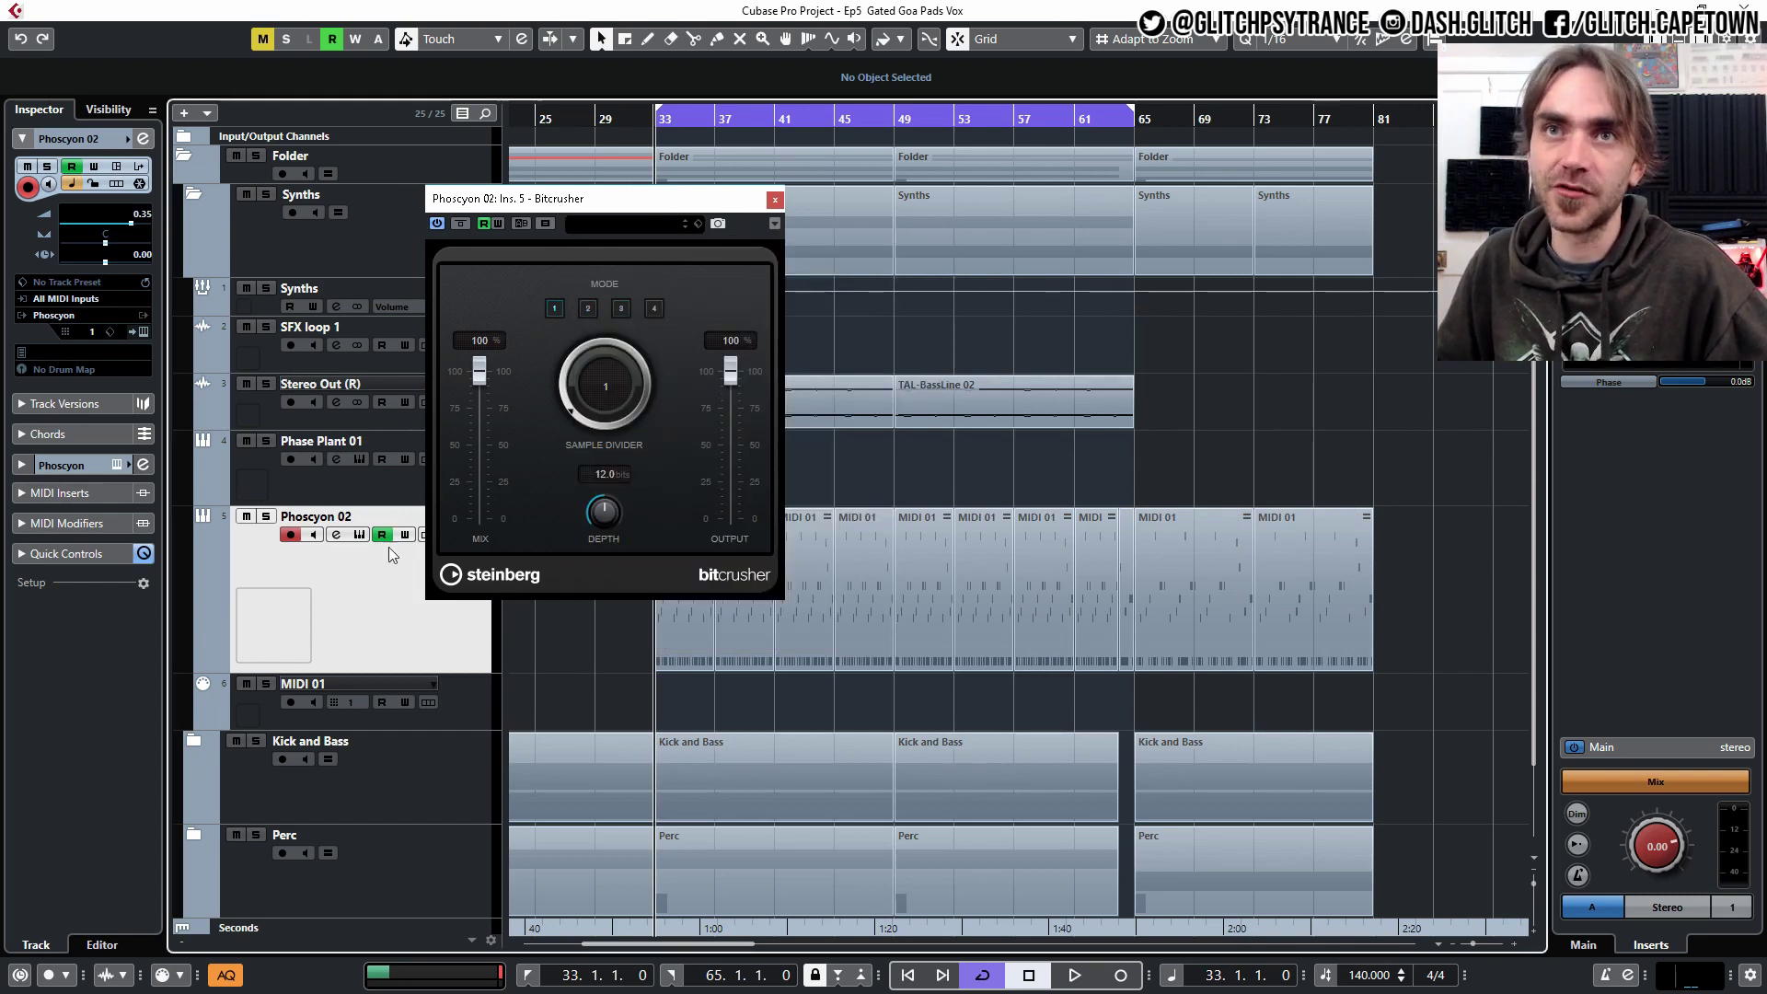
- Turn off automation reading on Phoscyon 02 with its Cutoff and SlideTime lanes shown, and fold the lanes away
click(209, 677)
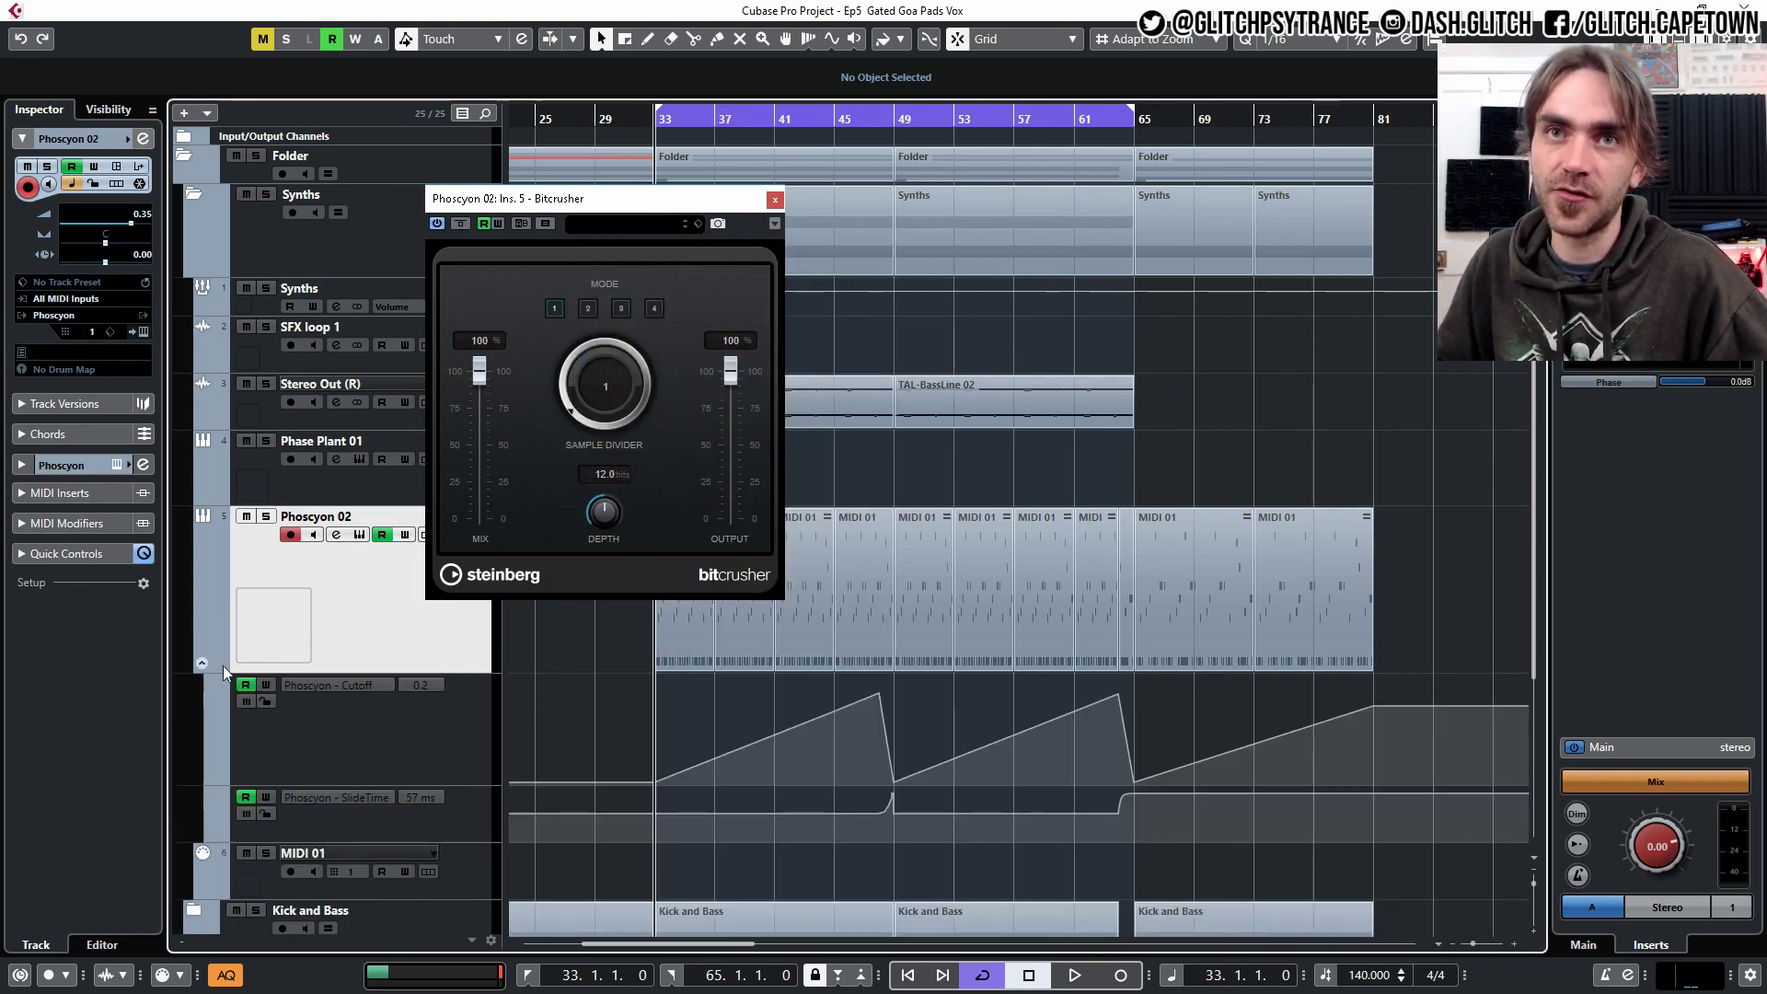
click(382, 535)
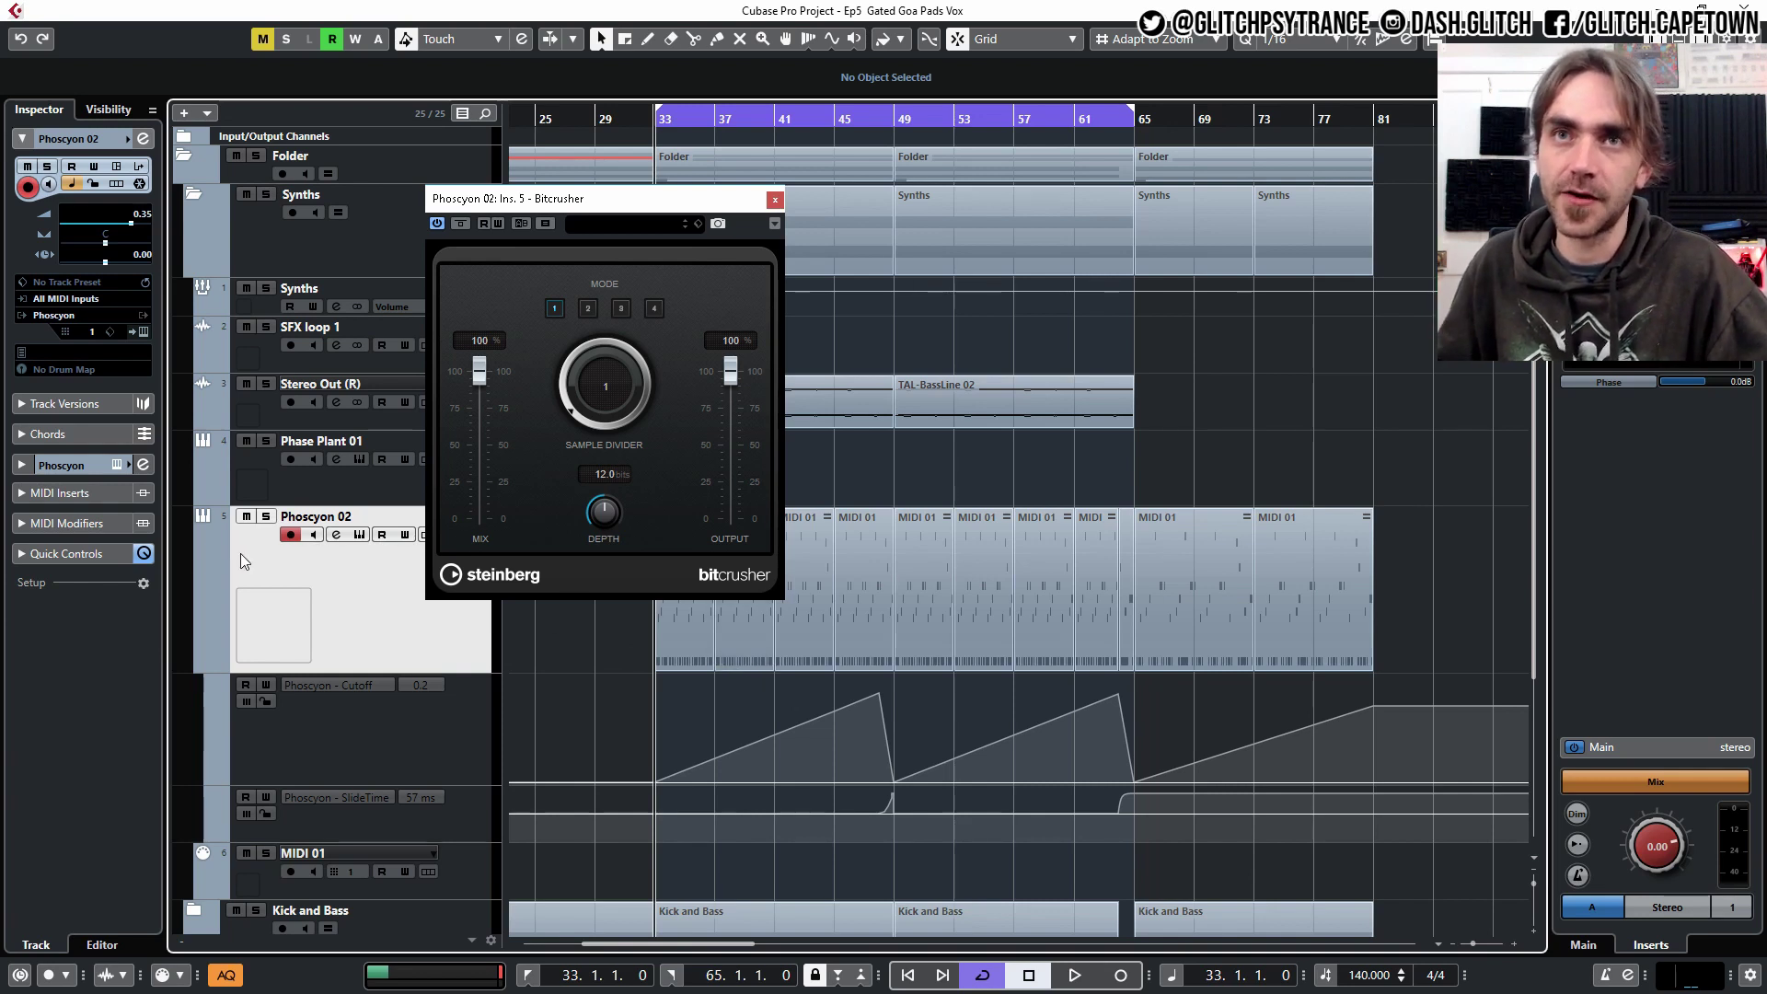
click(195, 675)
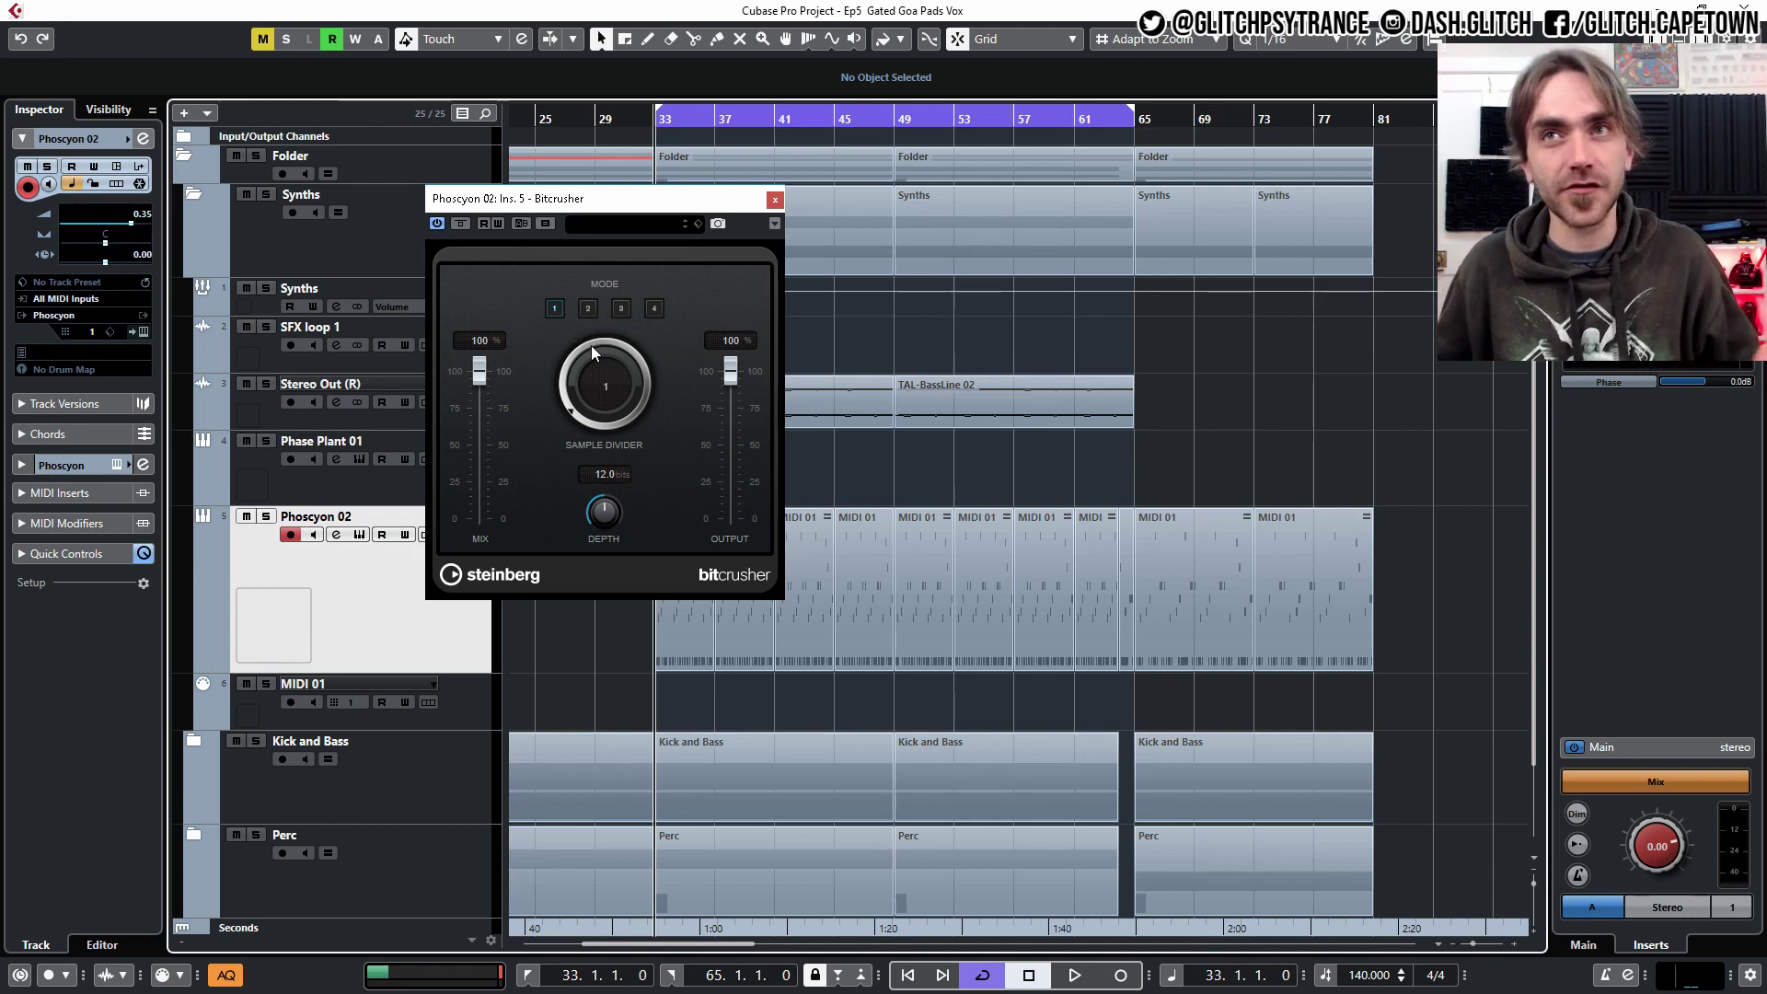
- Raise the Phoscyon 02 fader to 4.33, audition Bitcrusher's Sample Divider at 25, and set it to 29
drag(130, 224, 141, 226)
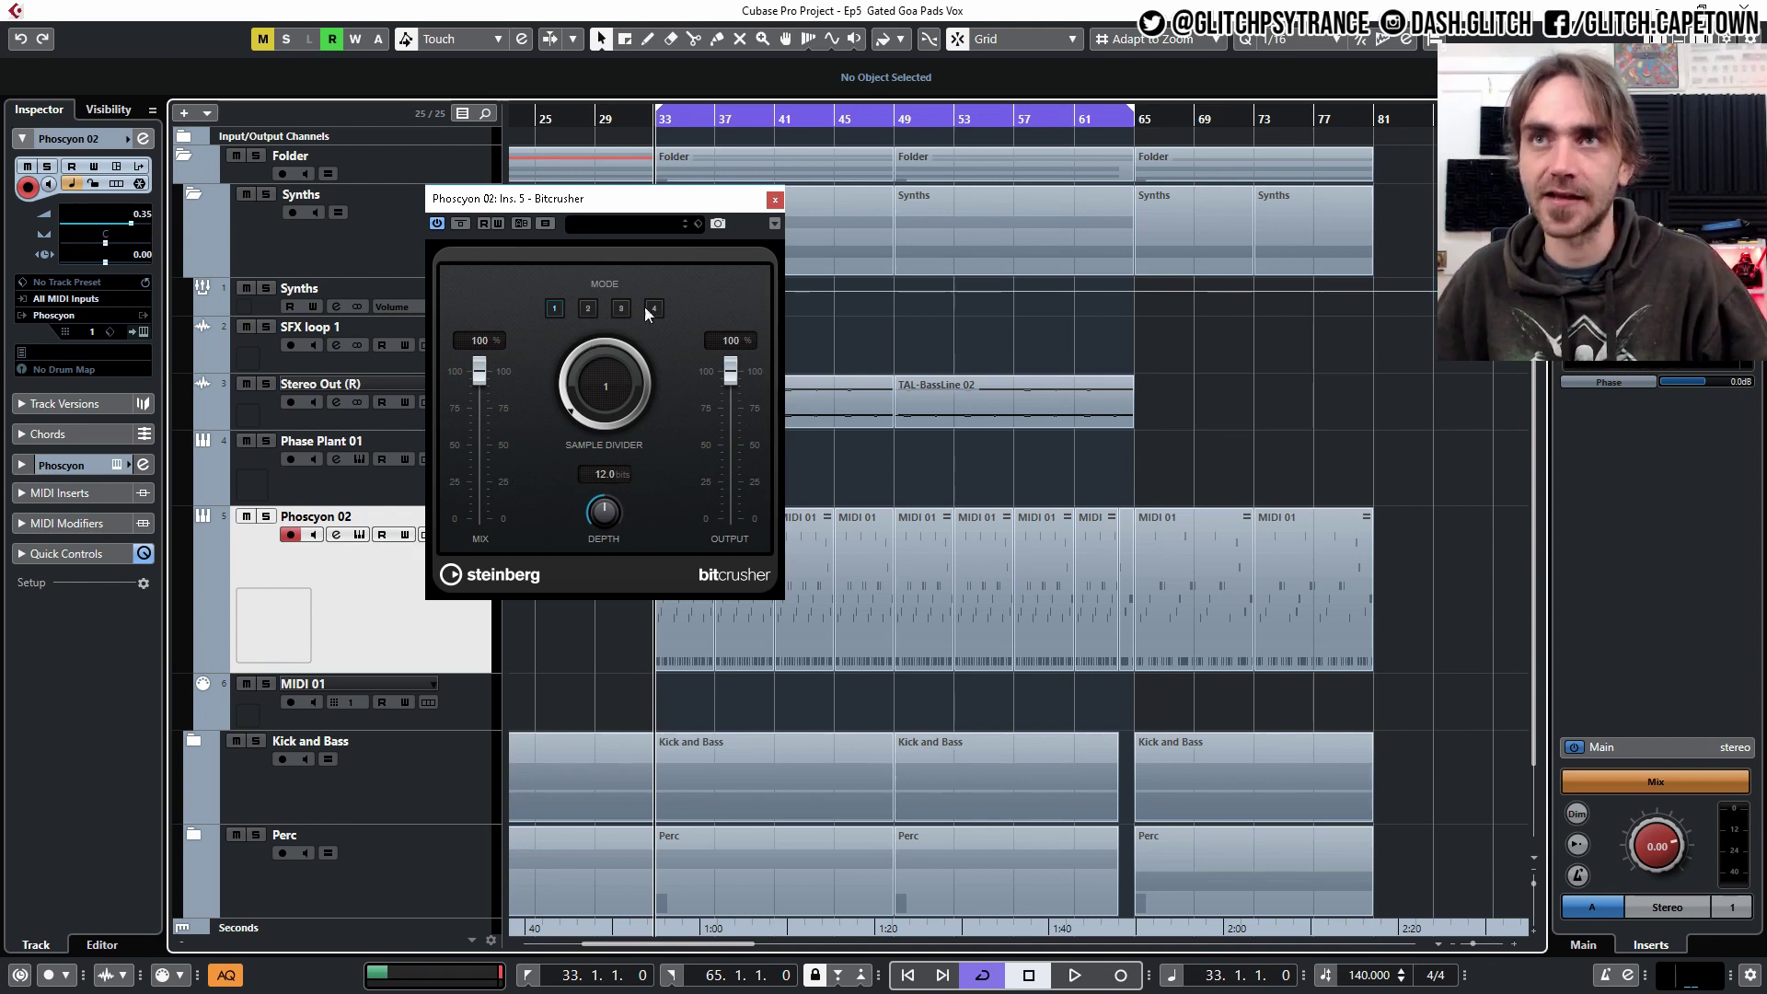
key(space)
drag(596, 372, 600, 335)
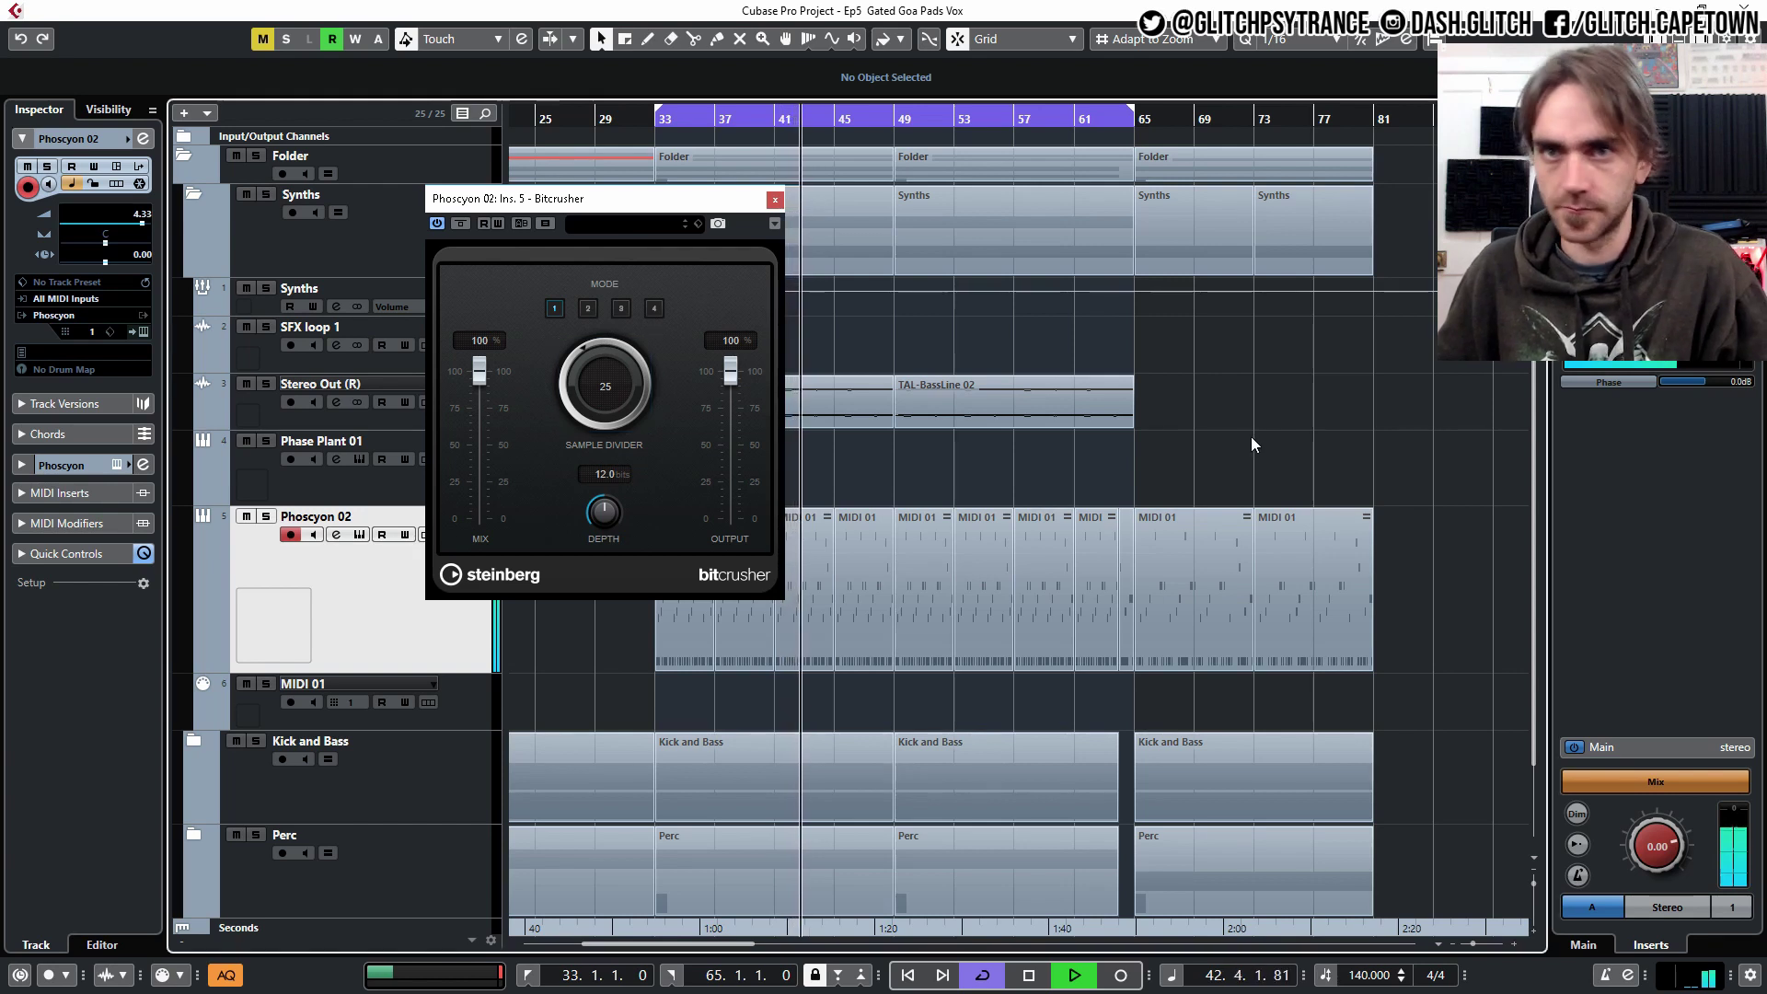
key(space)
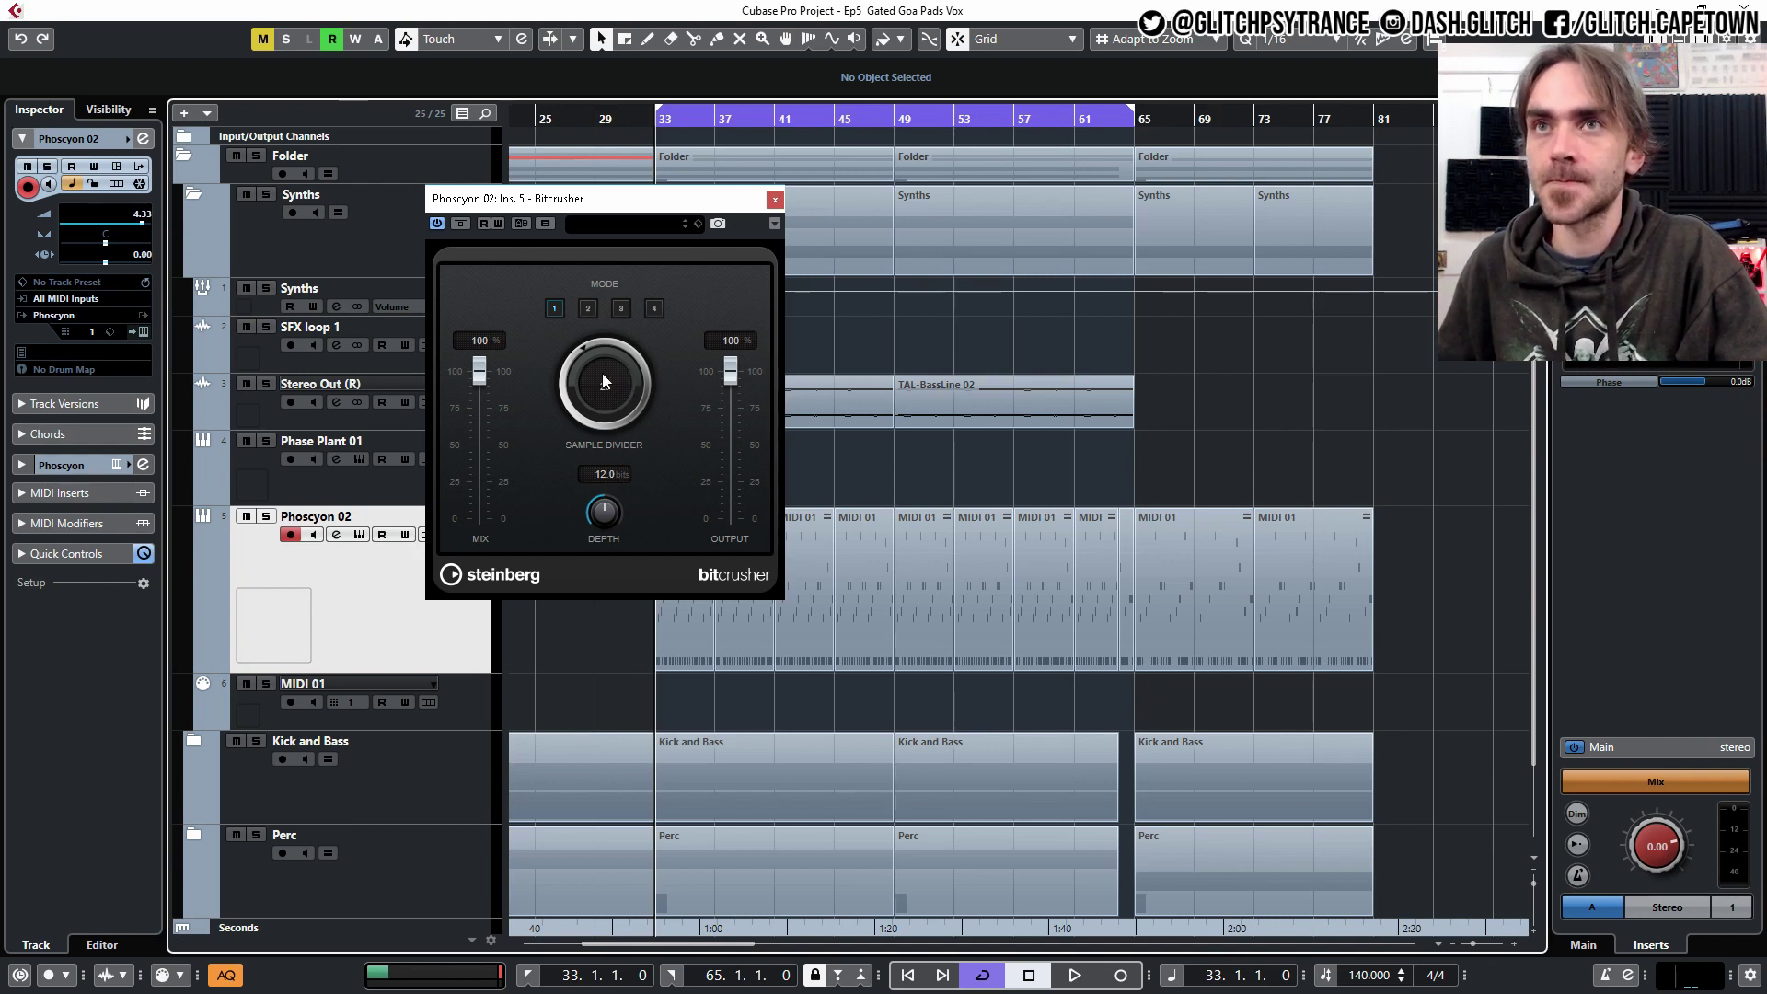
mouse_move(586, 399)
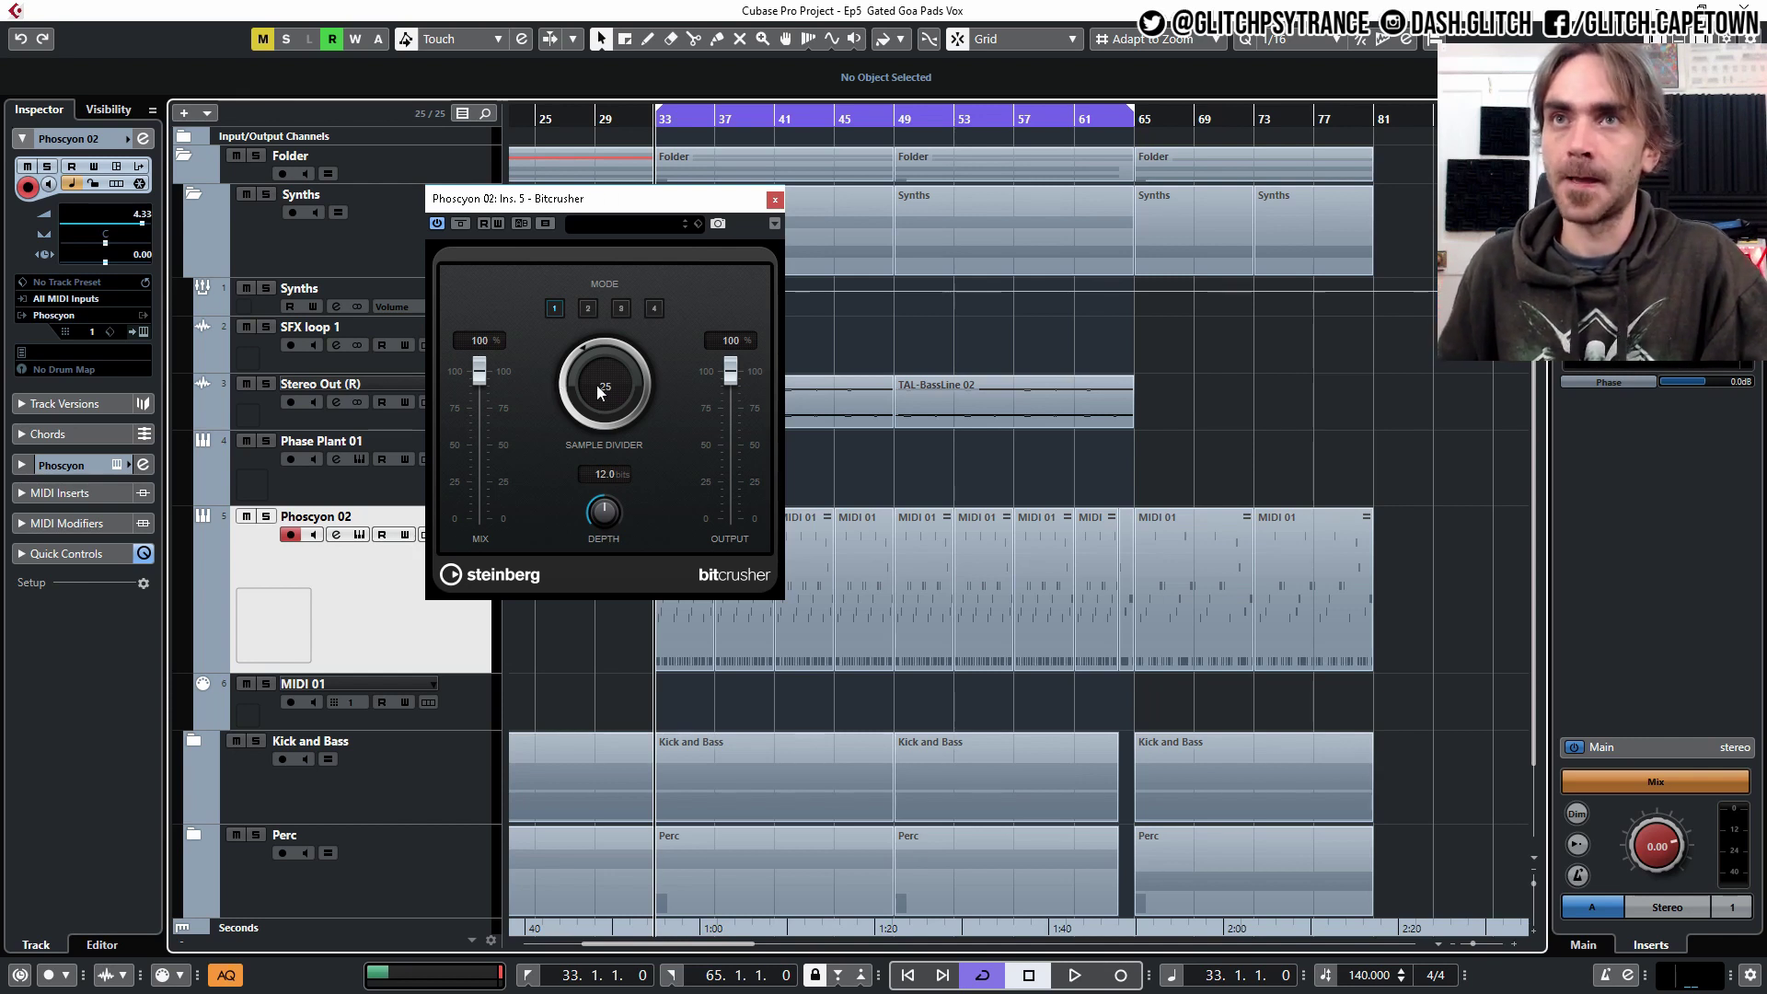
drag(605, 372, 612, 343)
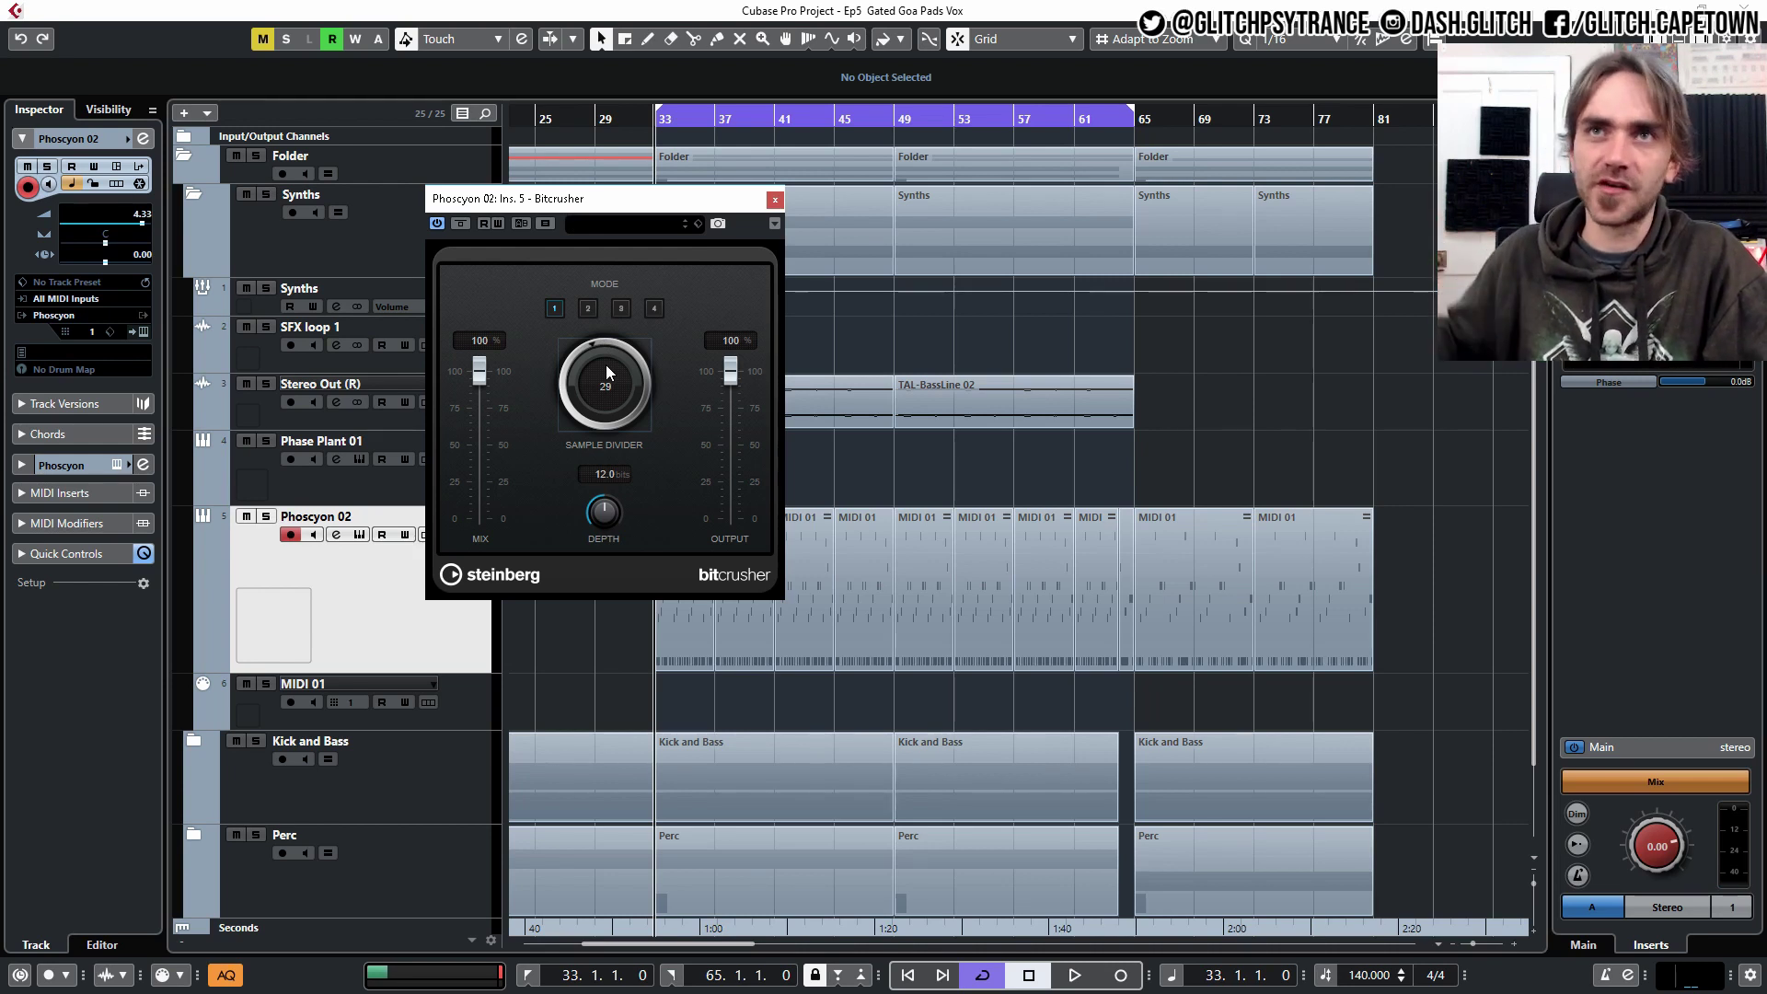
- Close Bitcrusher and remove it from its insert slot in the Phoscyon 02 channel settings
drag(606, 371, 599, 375)
click(774, 200)
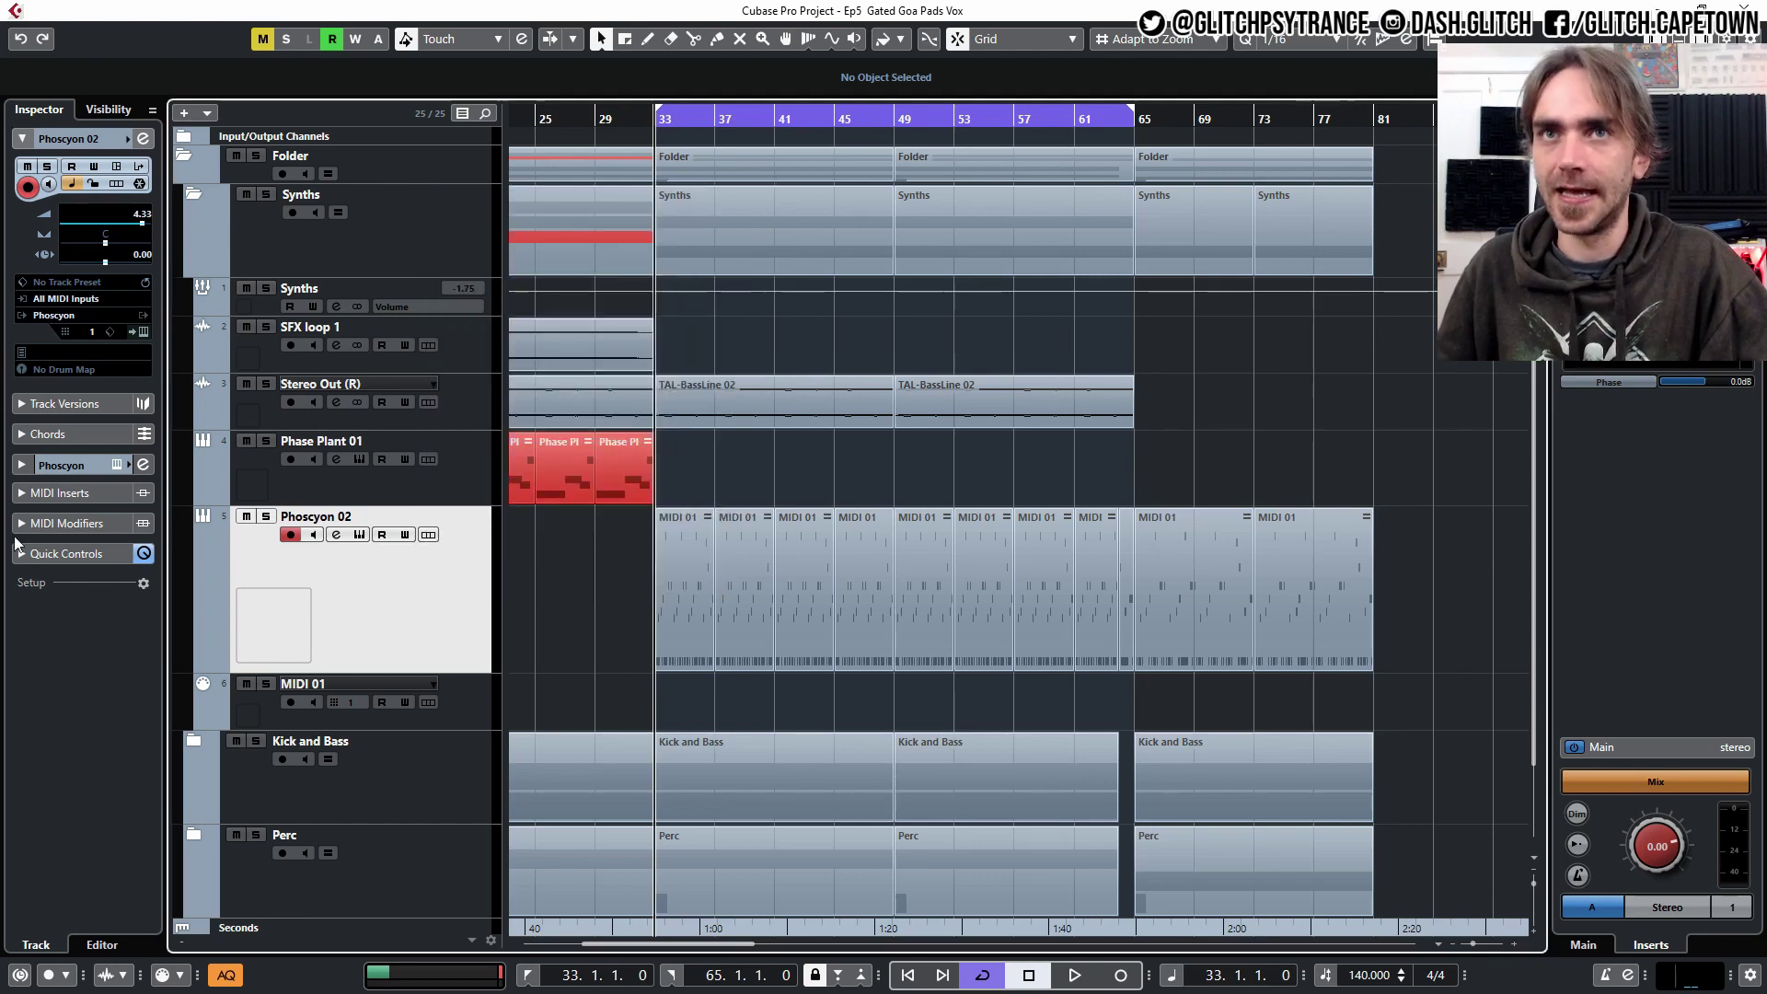
click(143, 139)
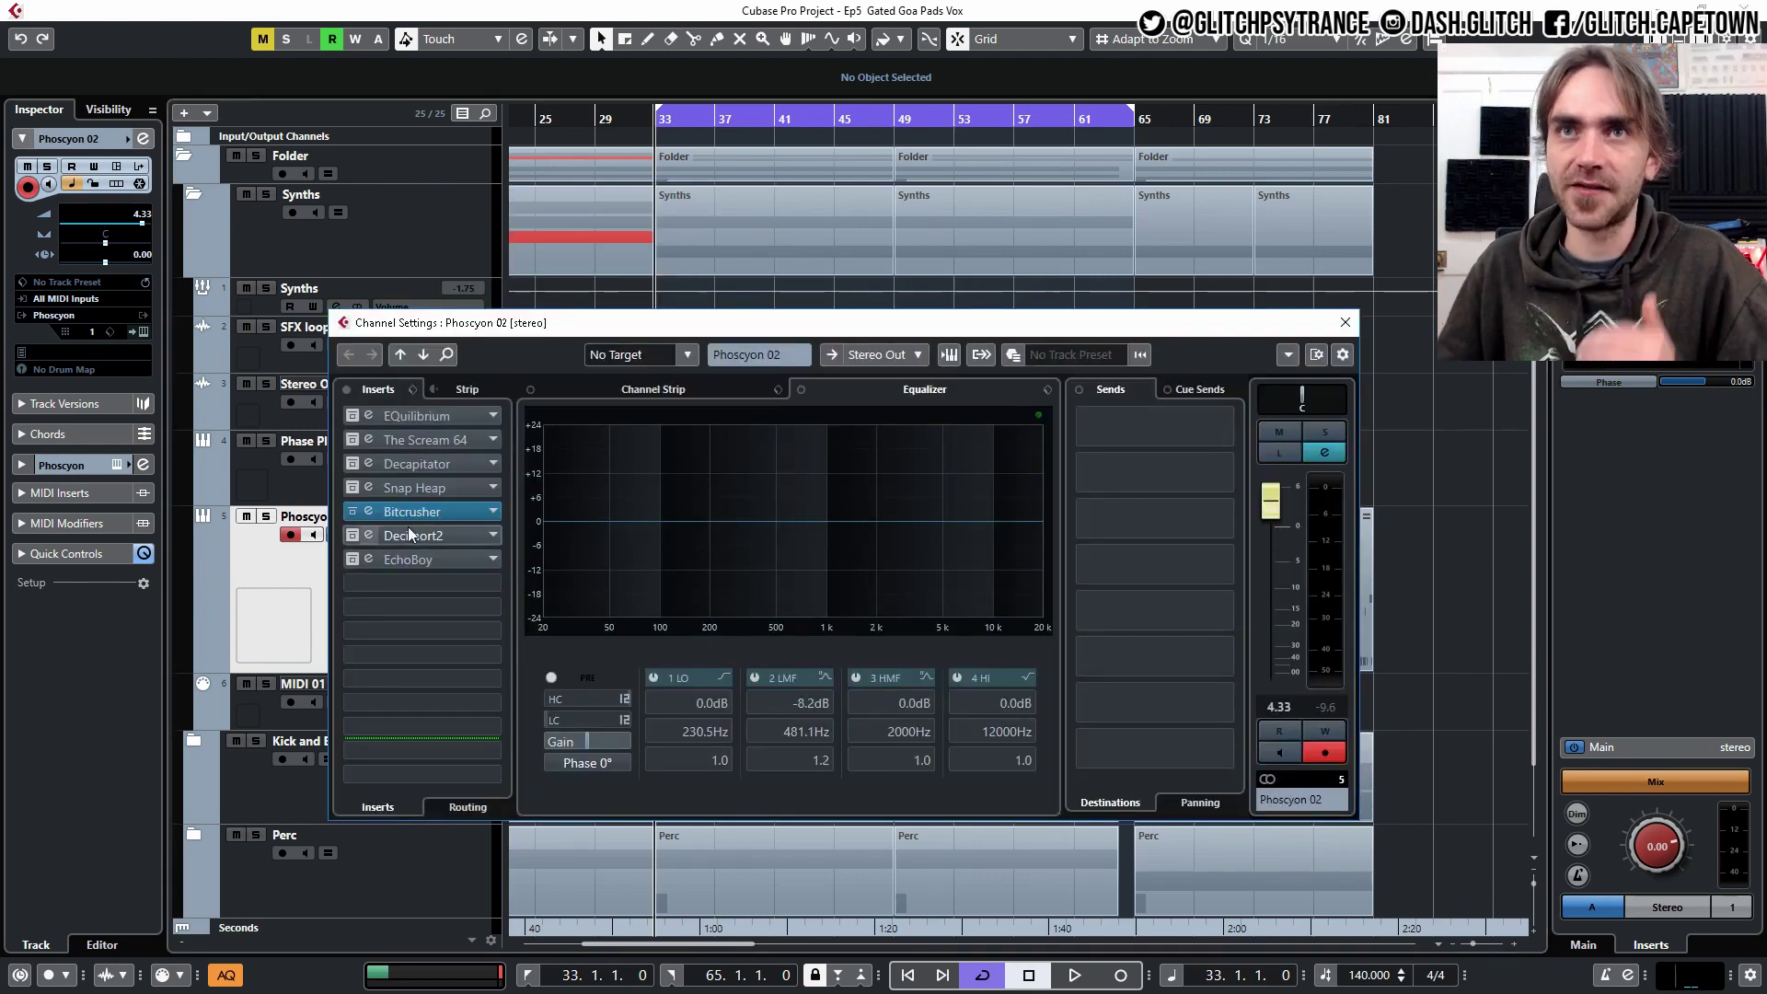
click(493, 512)
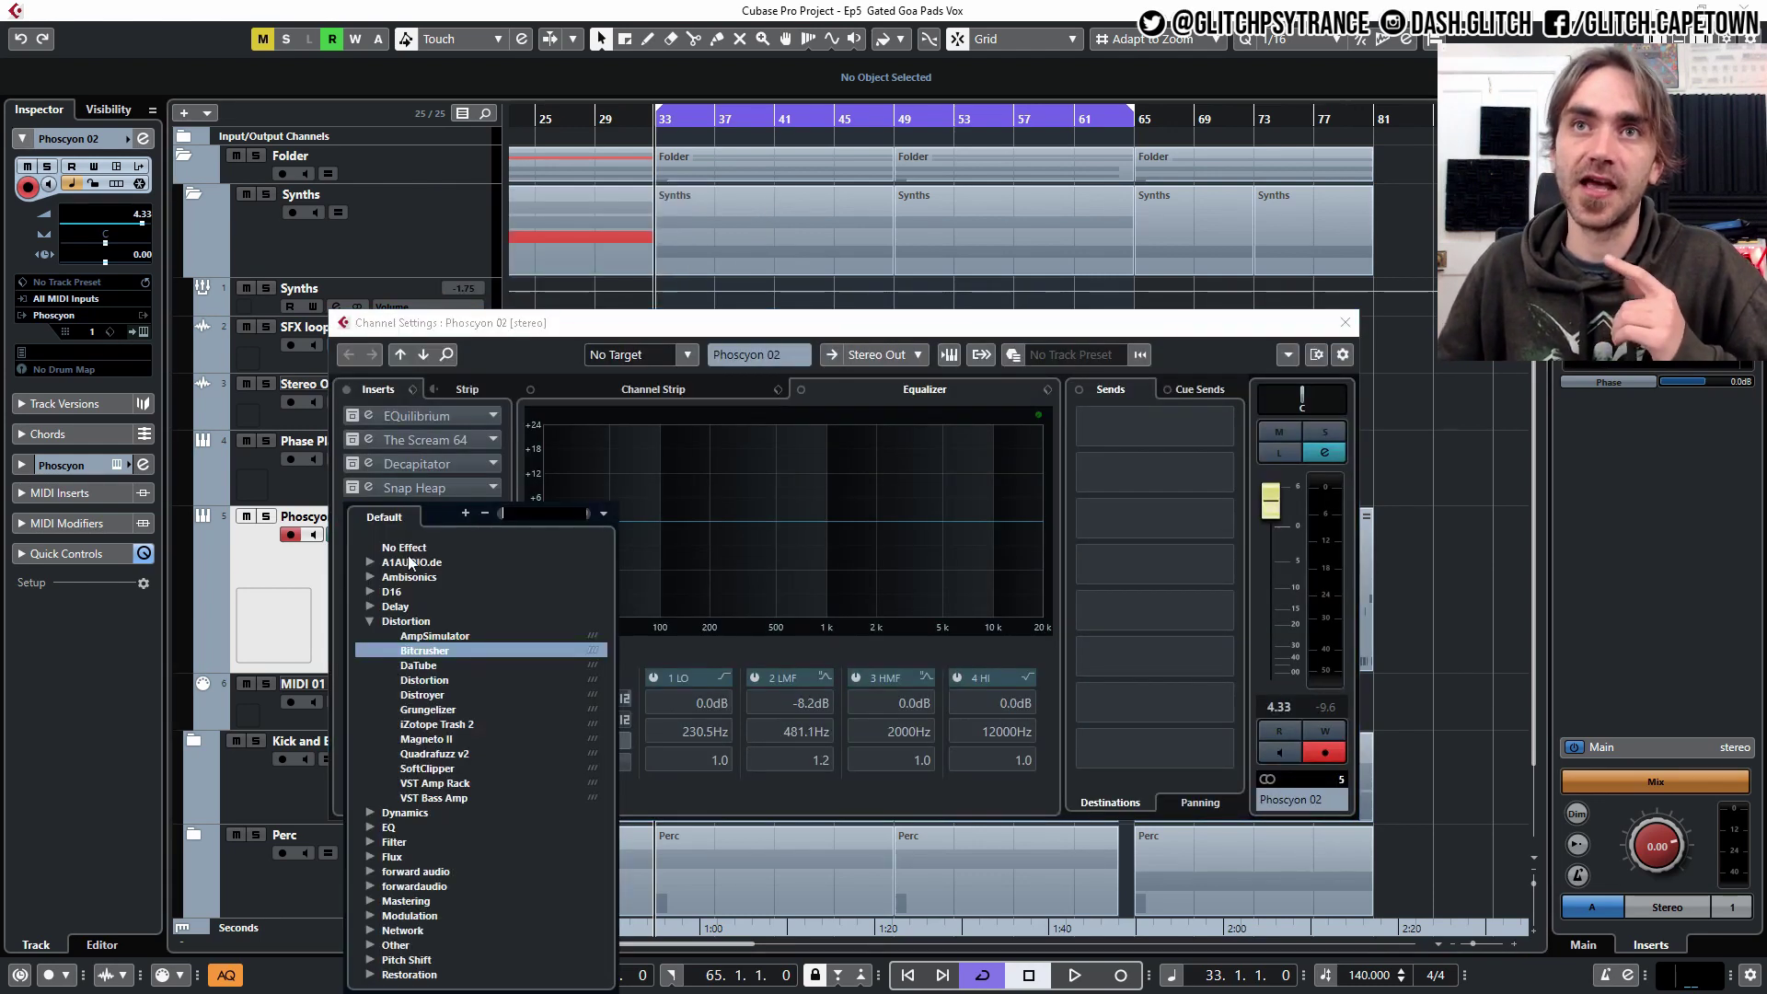
click(409, 562)
click(843, 535)
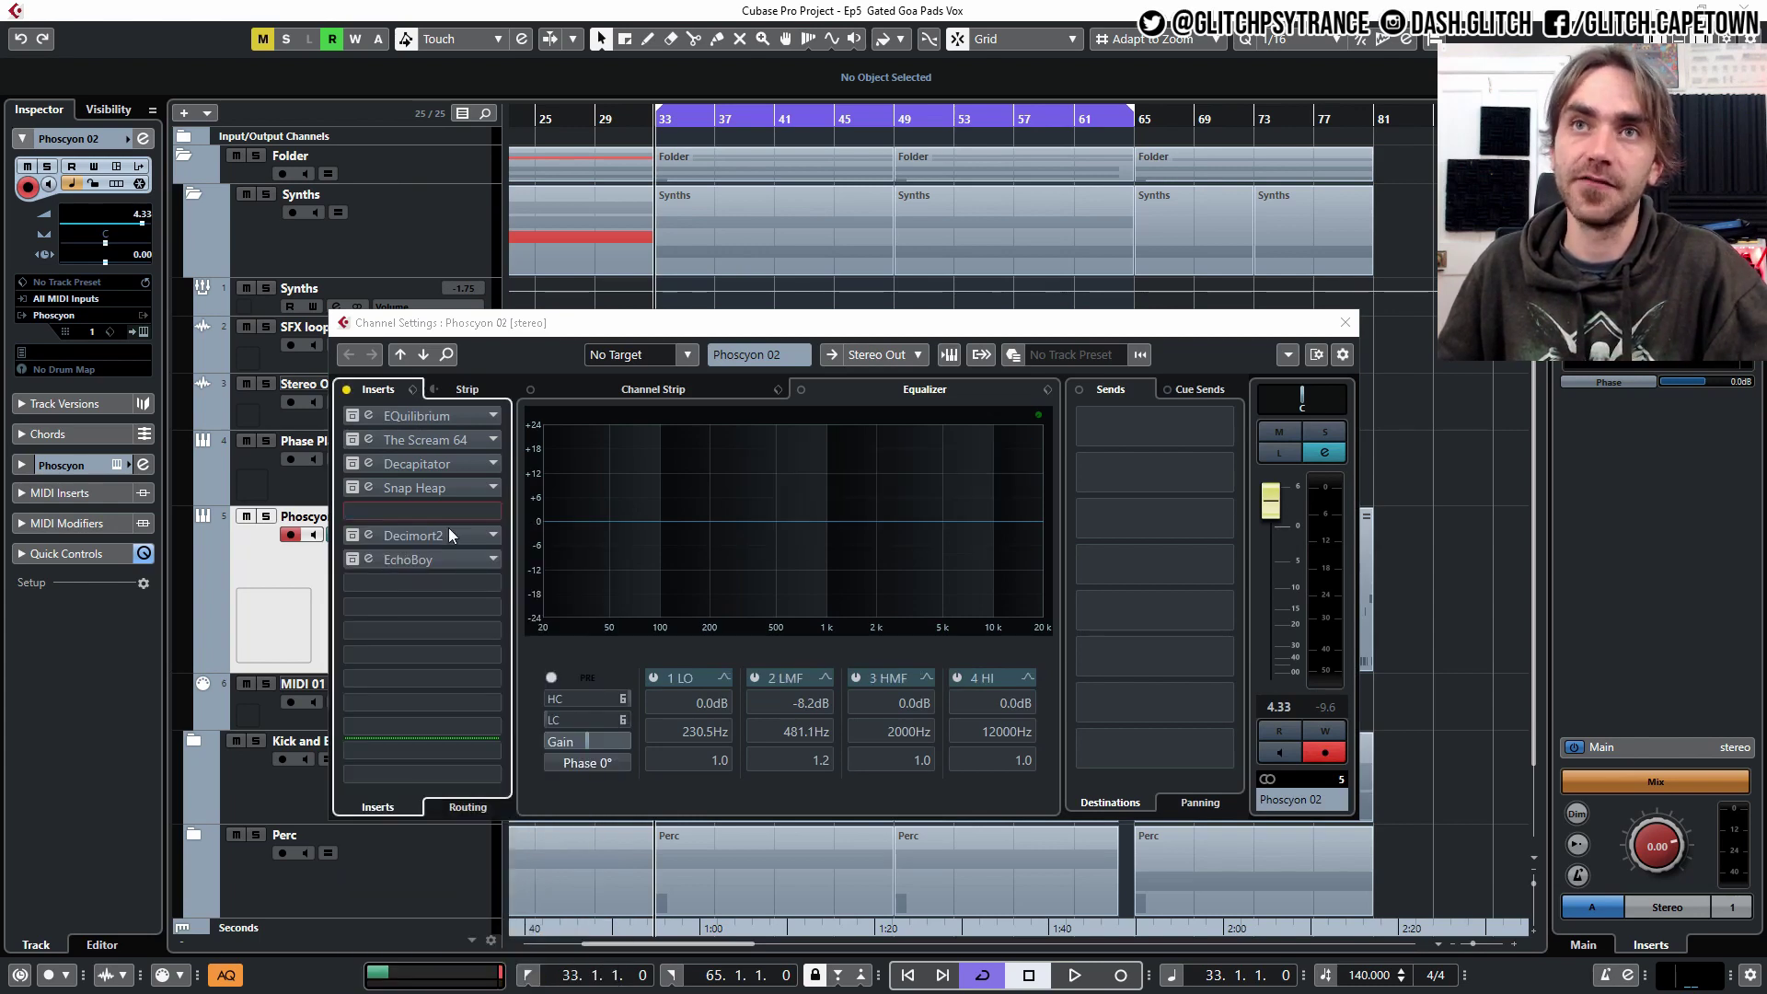
- Activate Decimort2 on Phoscyon 02 and place its open window so that all its controls are in view
click(369, 536)
click(414, 535)
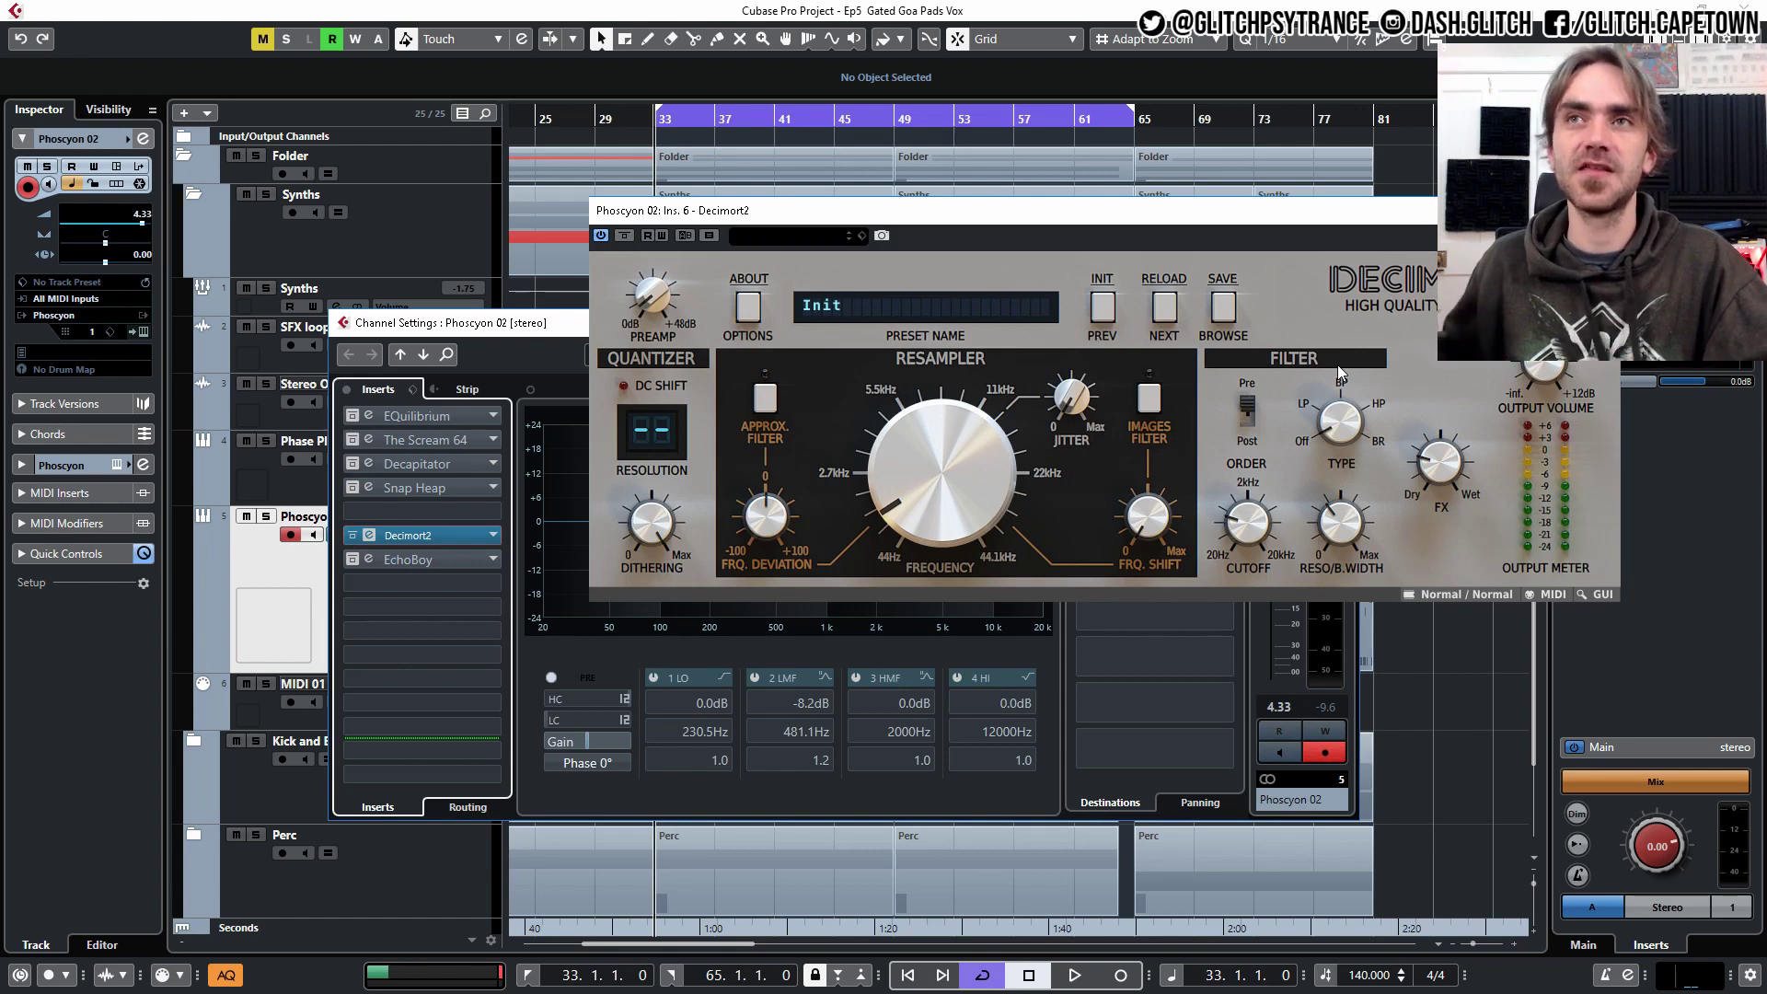
drag(1183, 224, 987, 224)
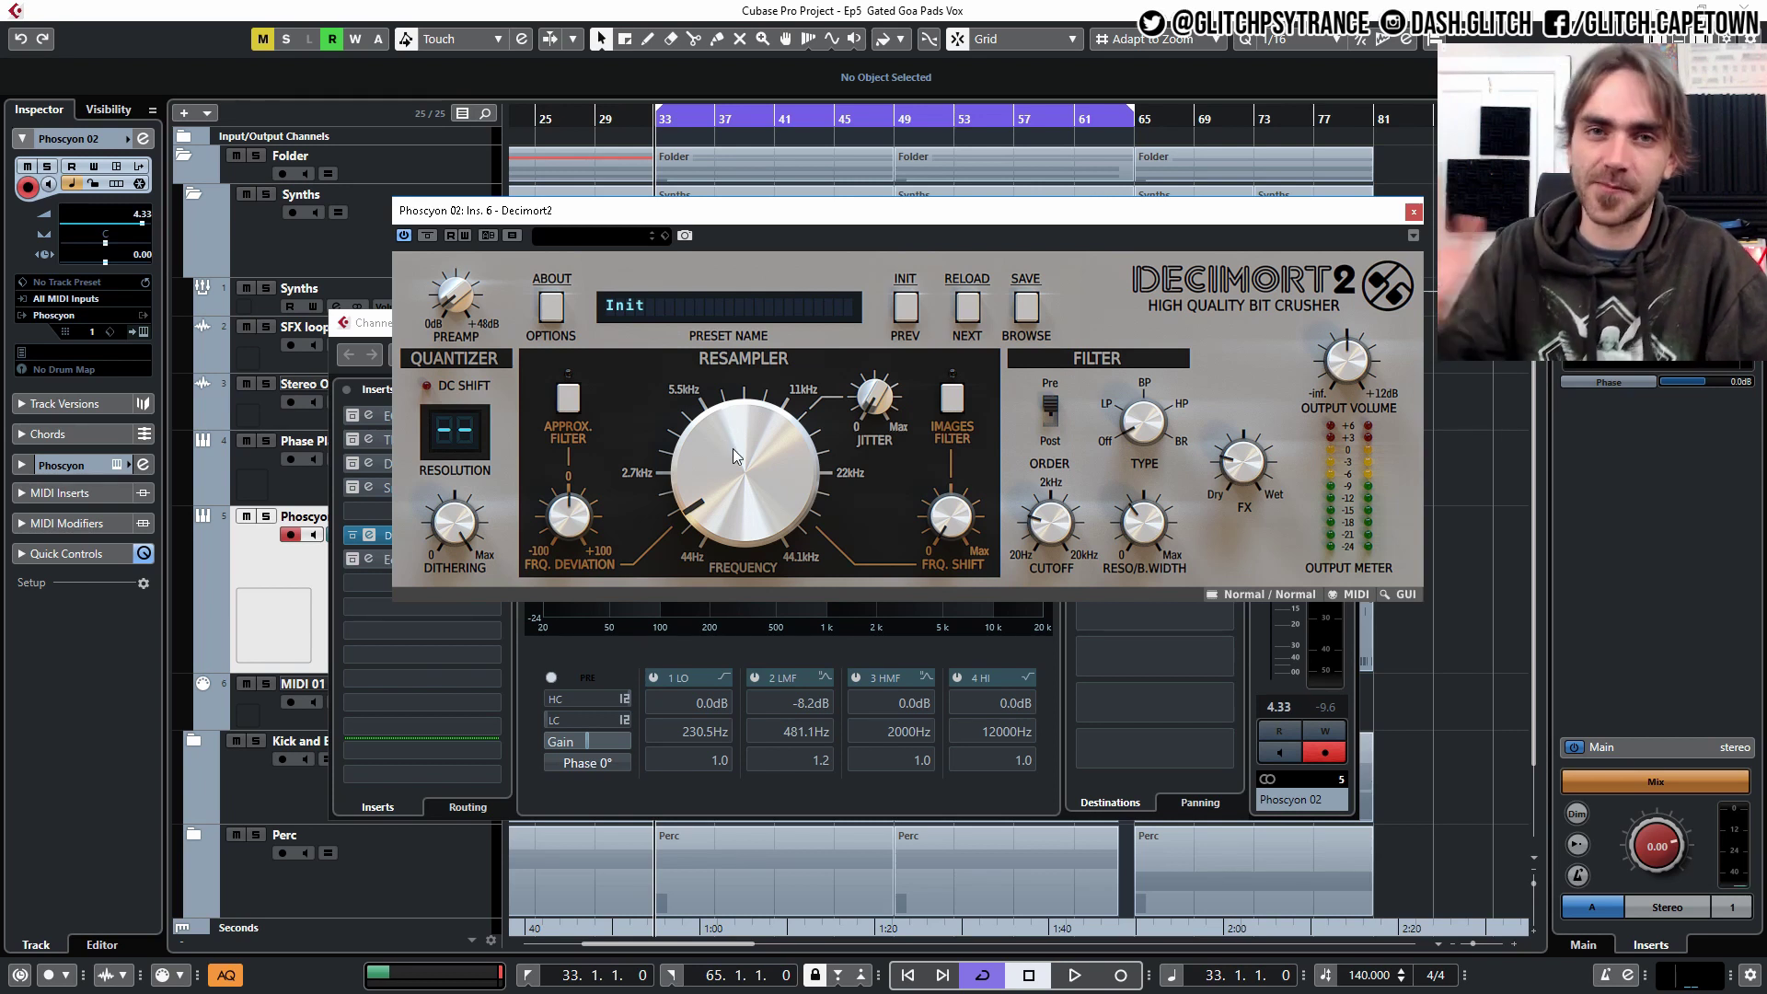
- Play the loop while sweeping Decimort2's resampler frequency down to 1536 Hz and adjusting its preamp gain
drag(736, 446, 742, 355)
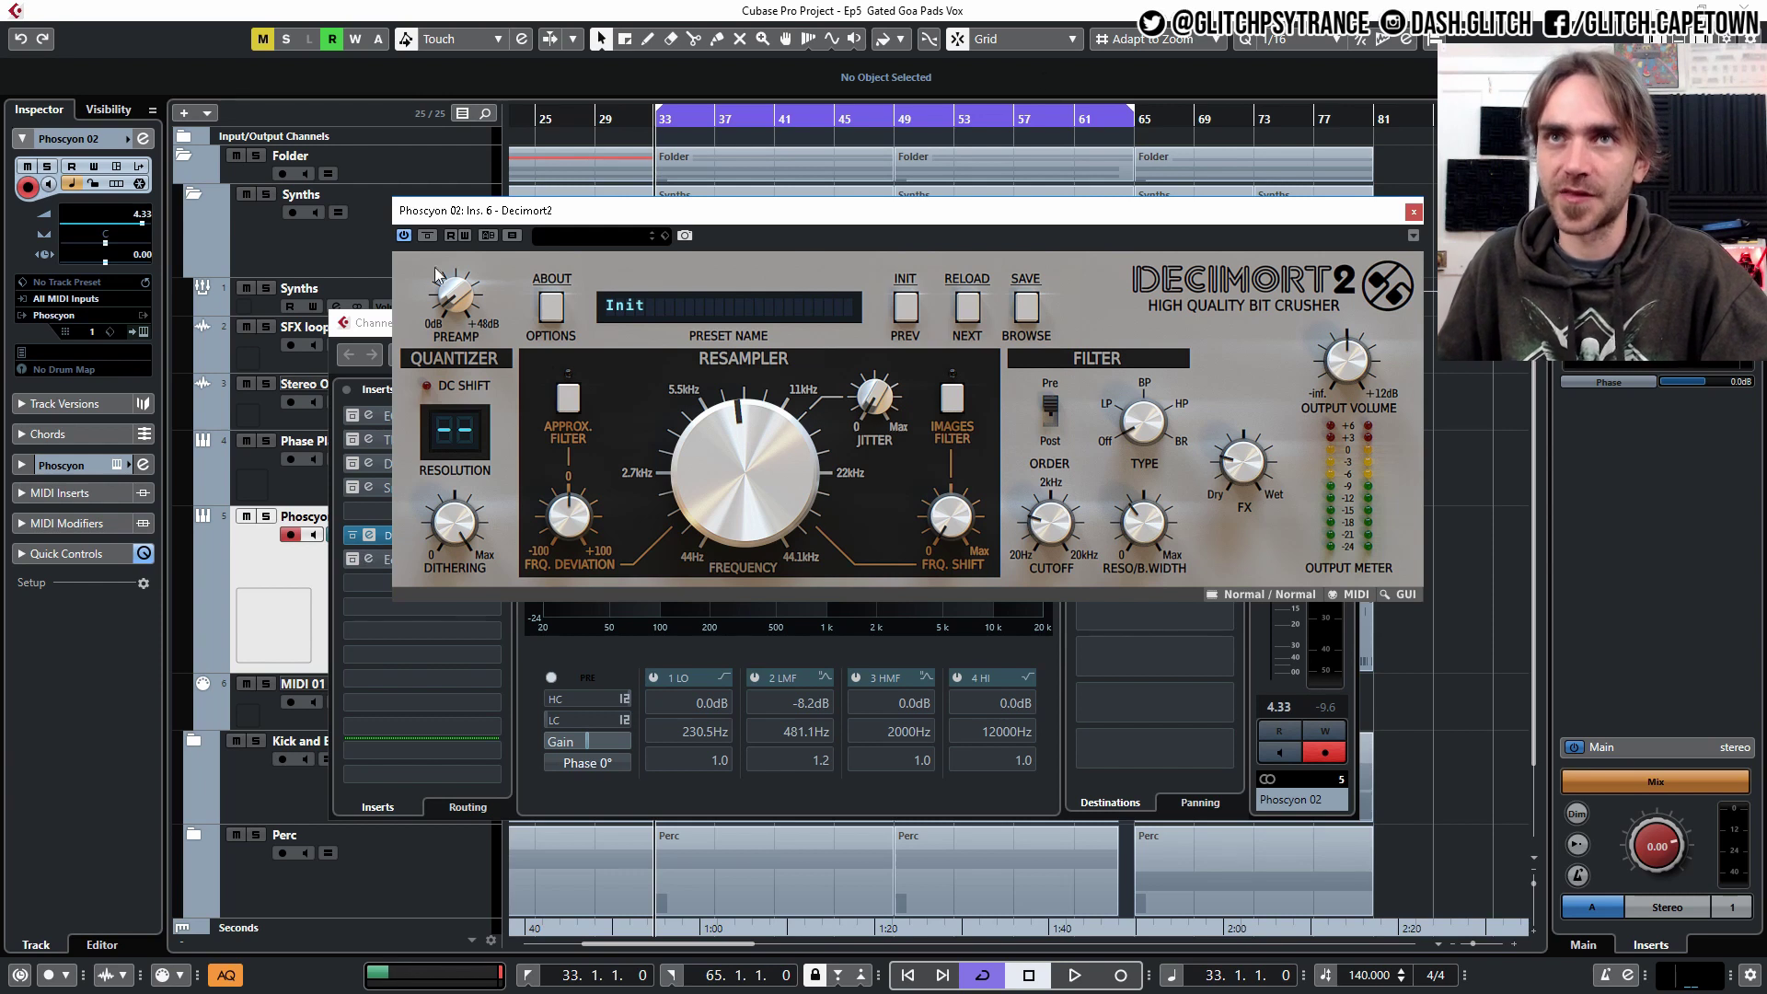
key(space)
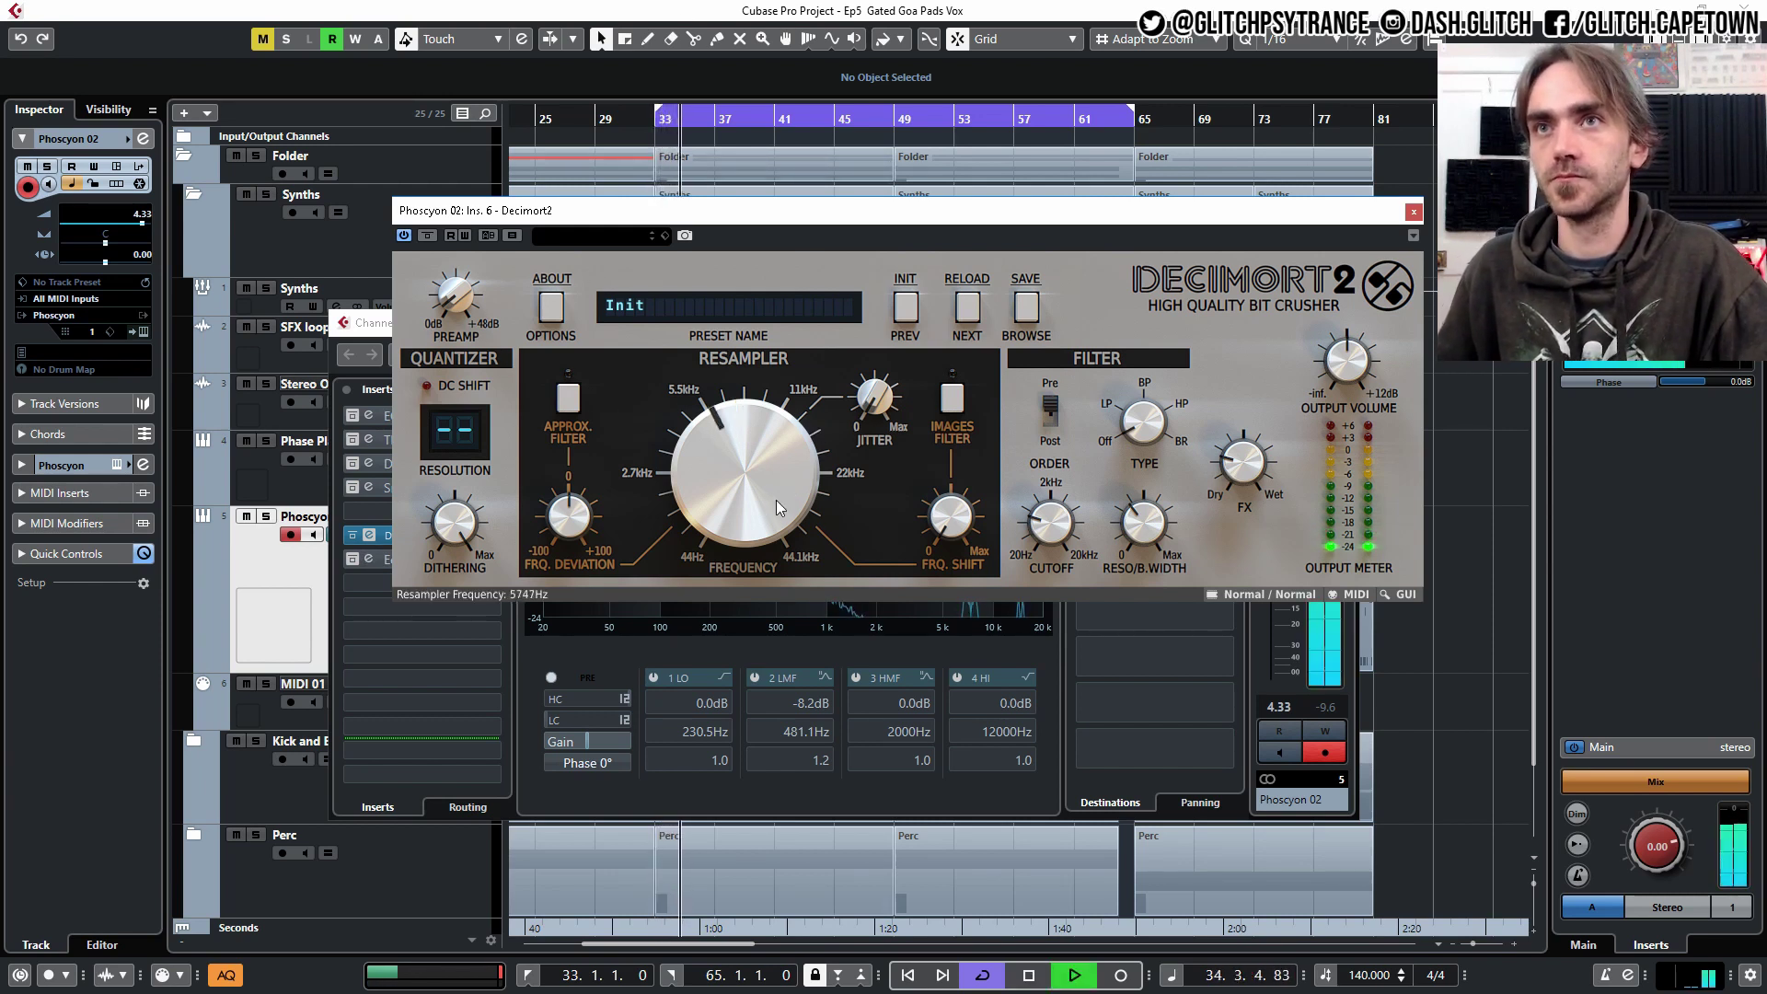
drag(776, 499, 759, 561)
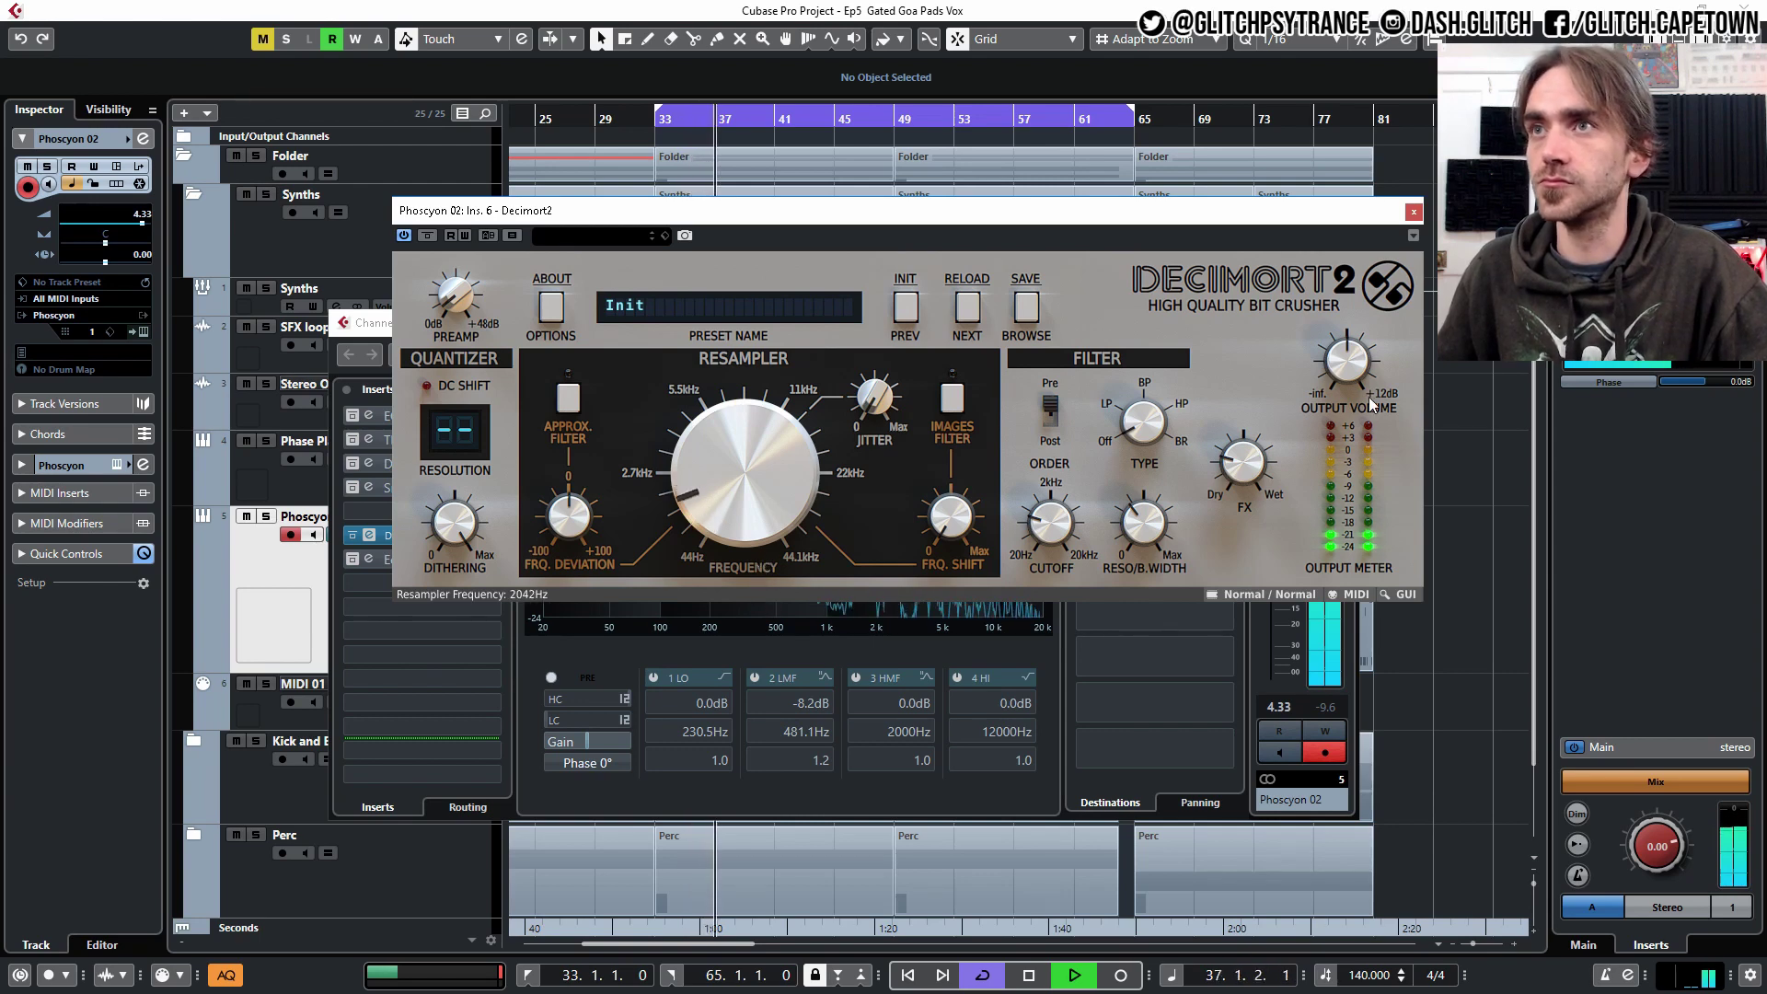
drag(1357, 361, 1356, 359)
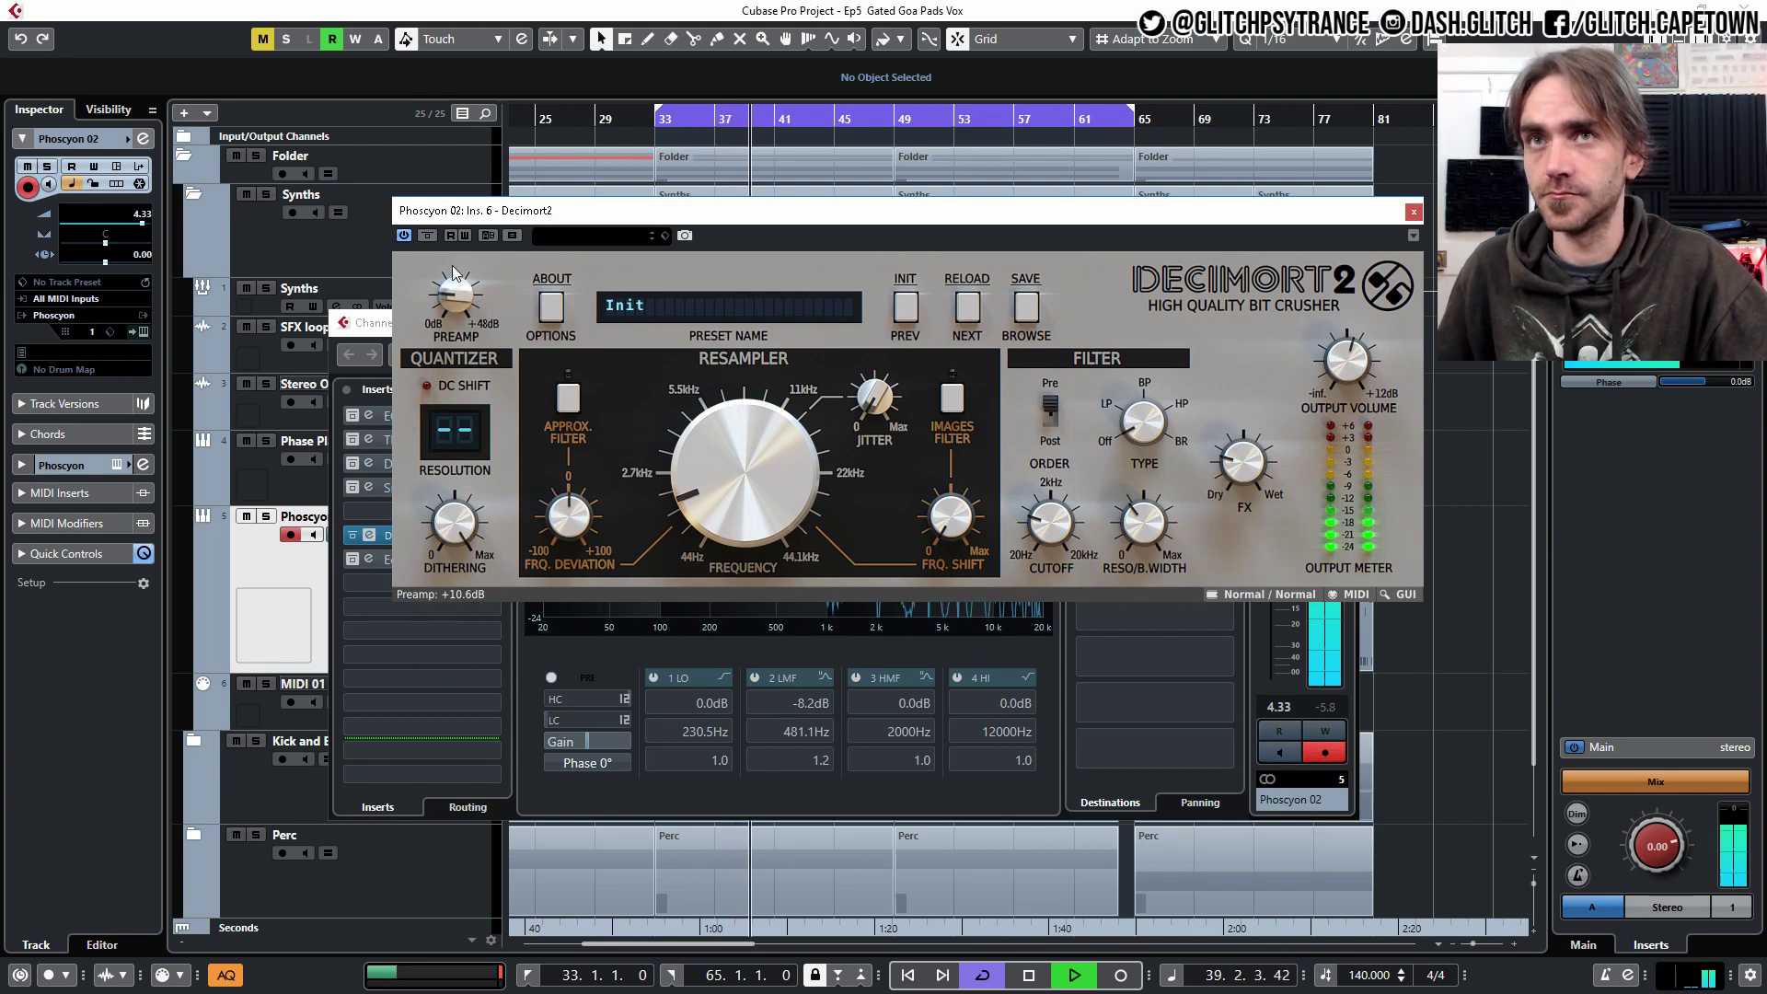
drag(689, 477, 685, 478)
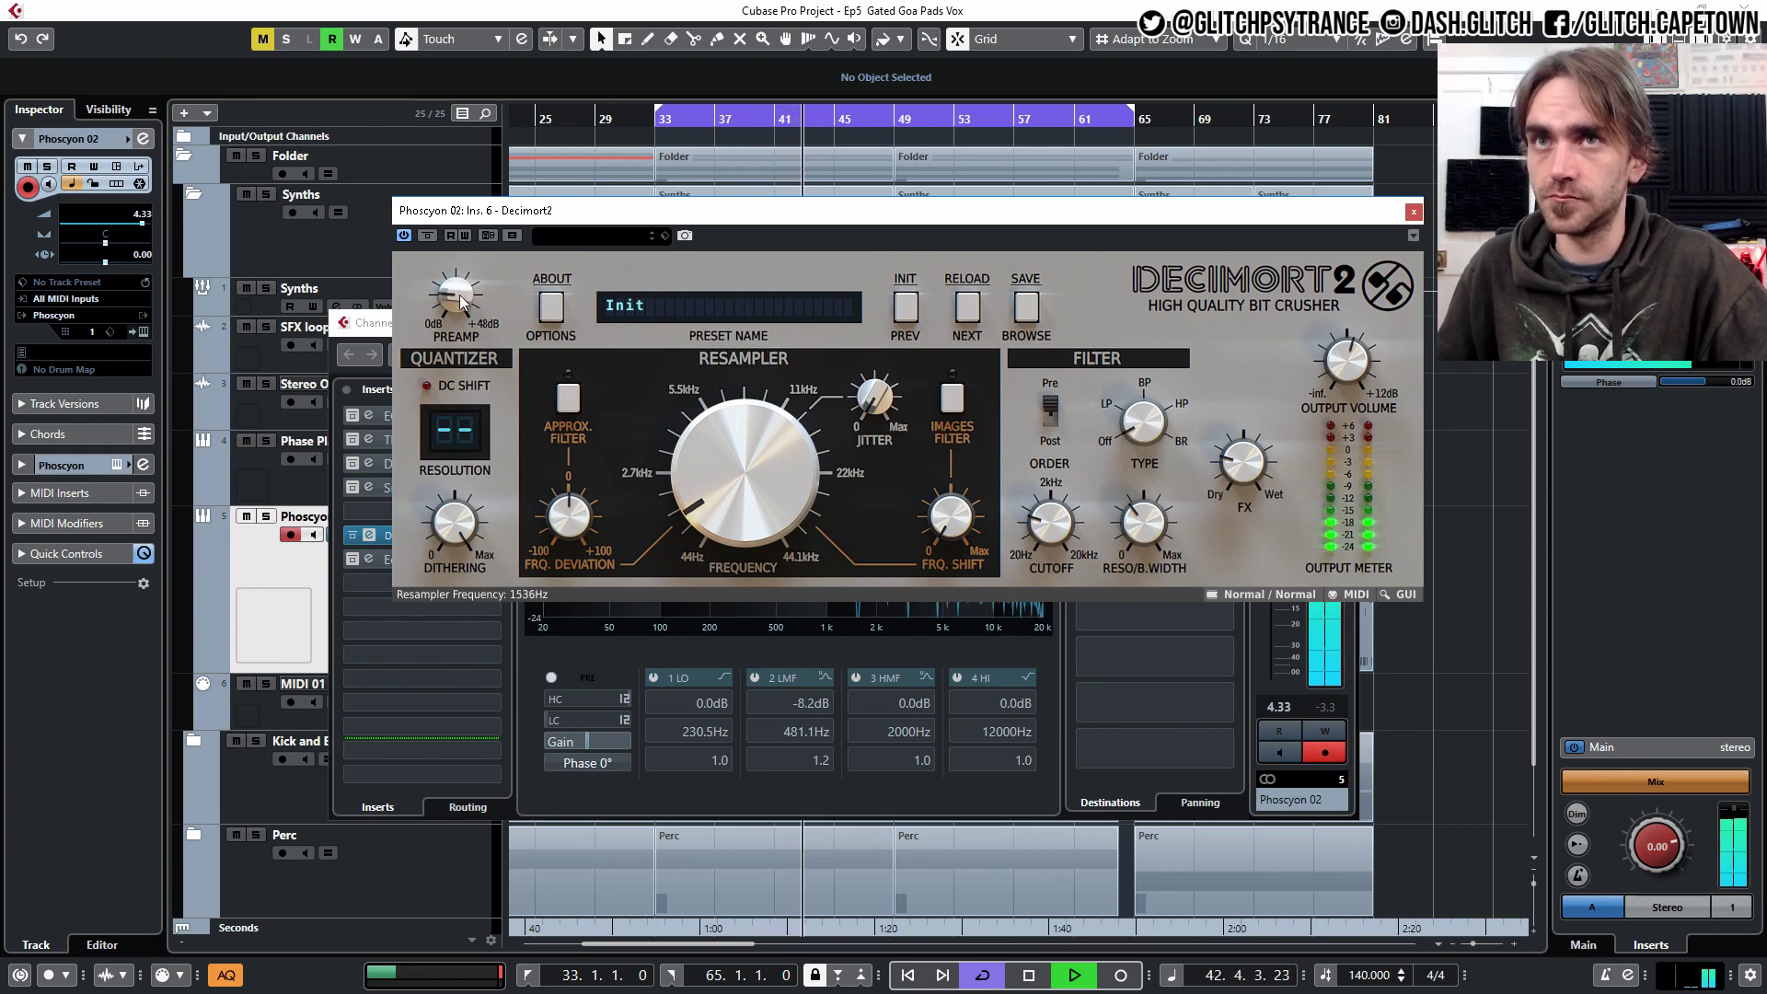
drag(459, 308, 459, 300)
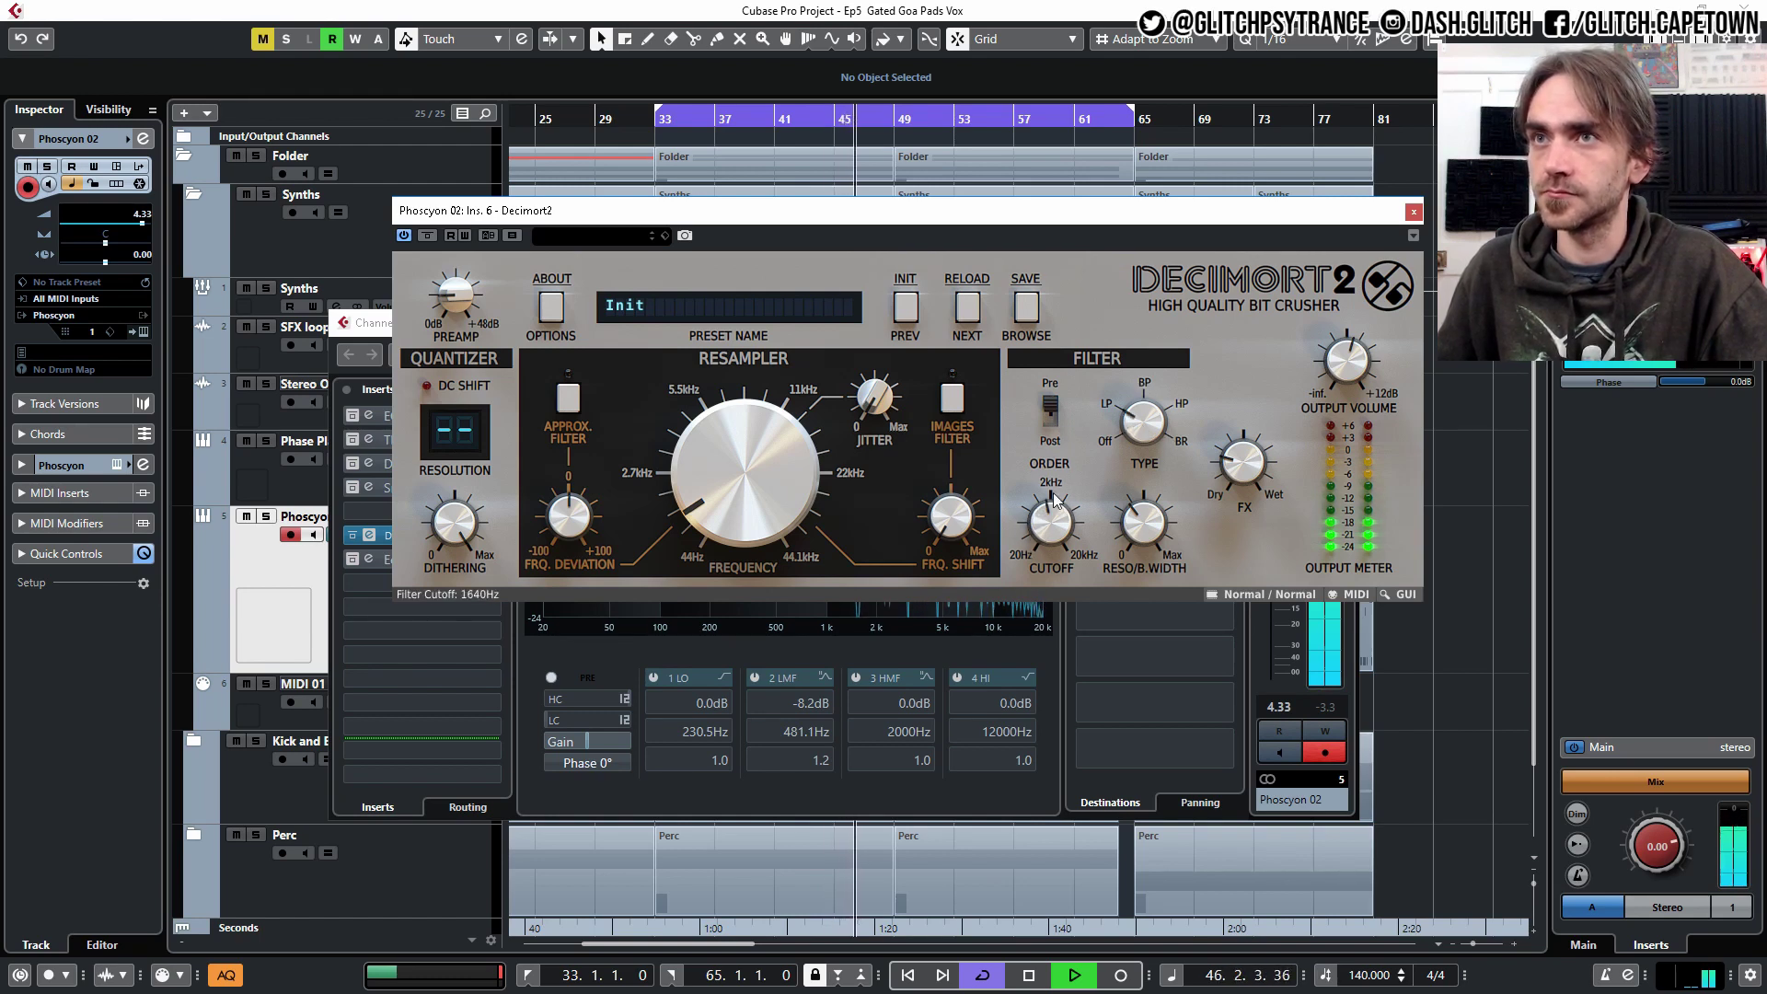
- Set Decimort2's quantizer resolution to 8 with 30% dithering, and lower the filter cutoff to about 357 Hz
drag(1051, 521, 1051, 545)
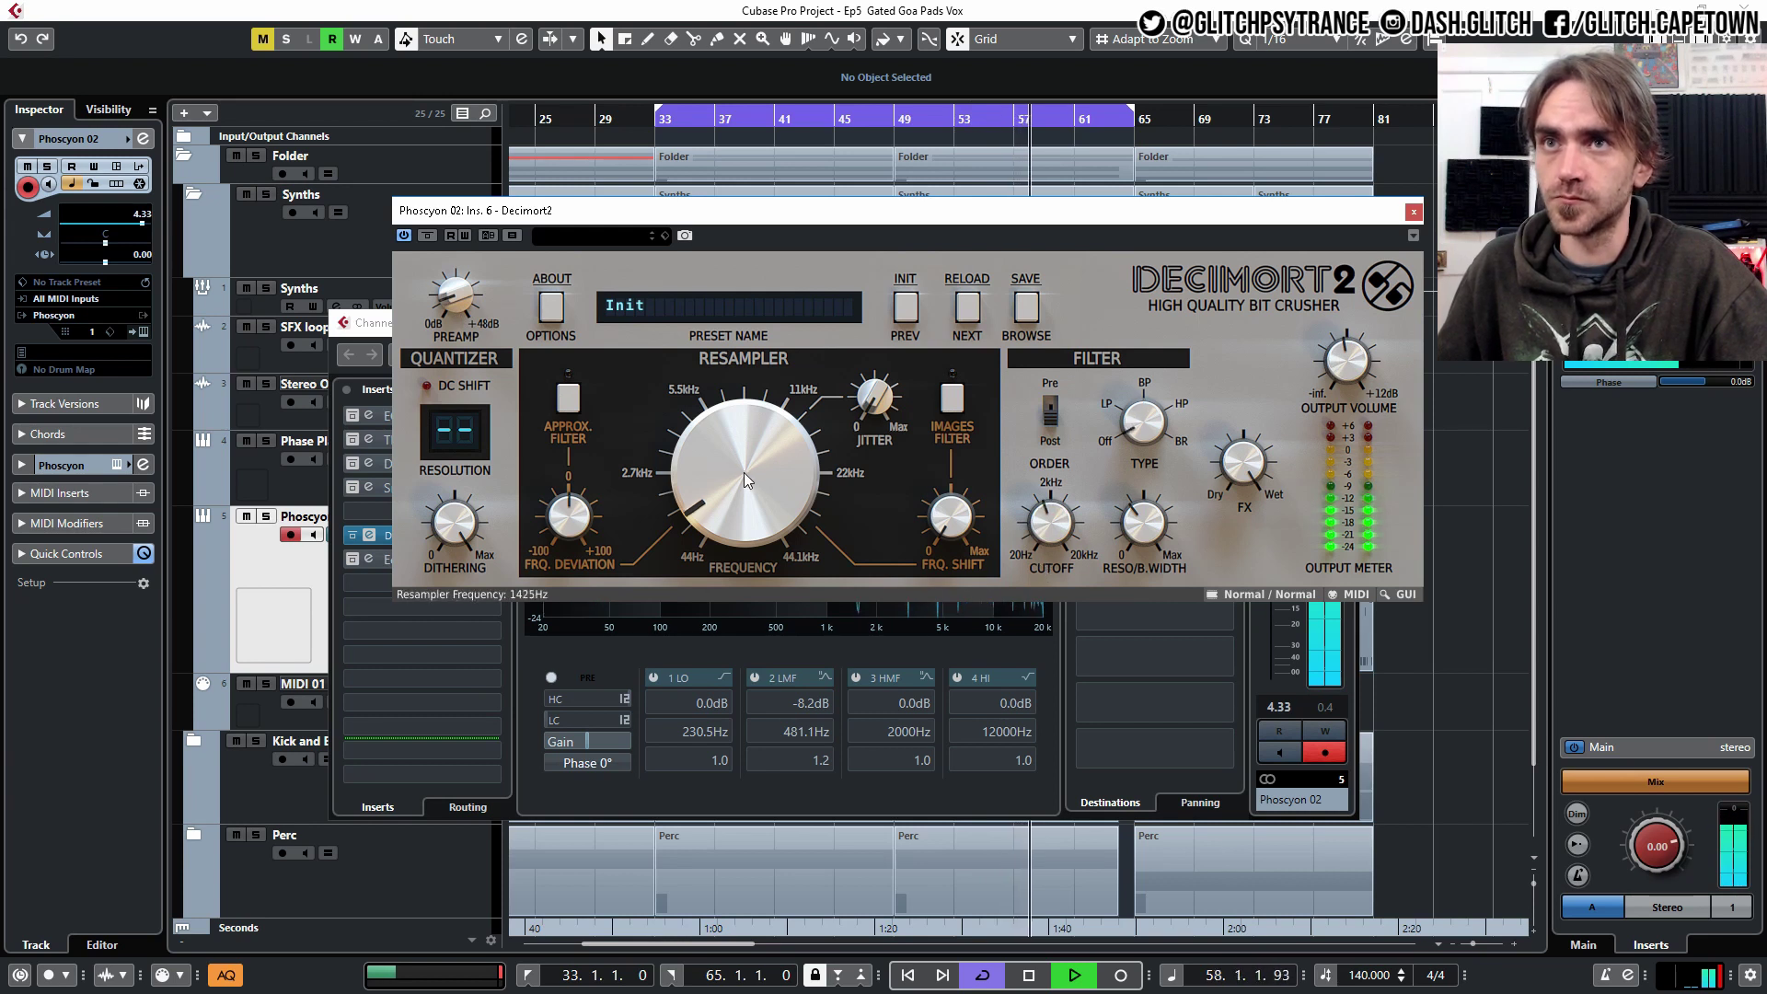
mouse_move(742, 478)
mouse_down()
mouse_move(733, 445)
mouse_move(744, 481)
mouse_up()
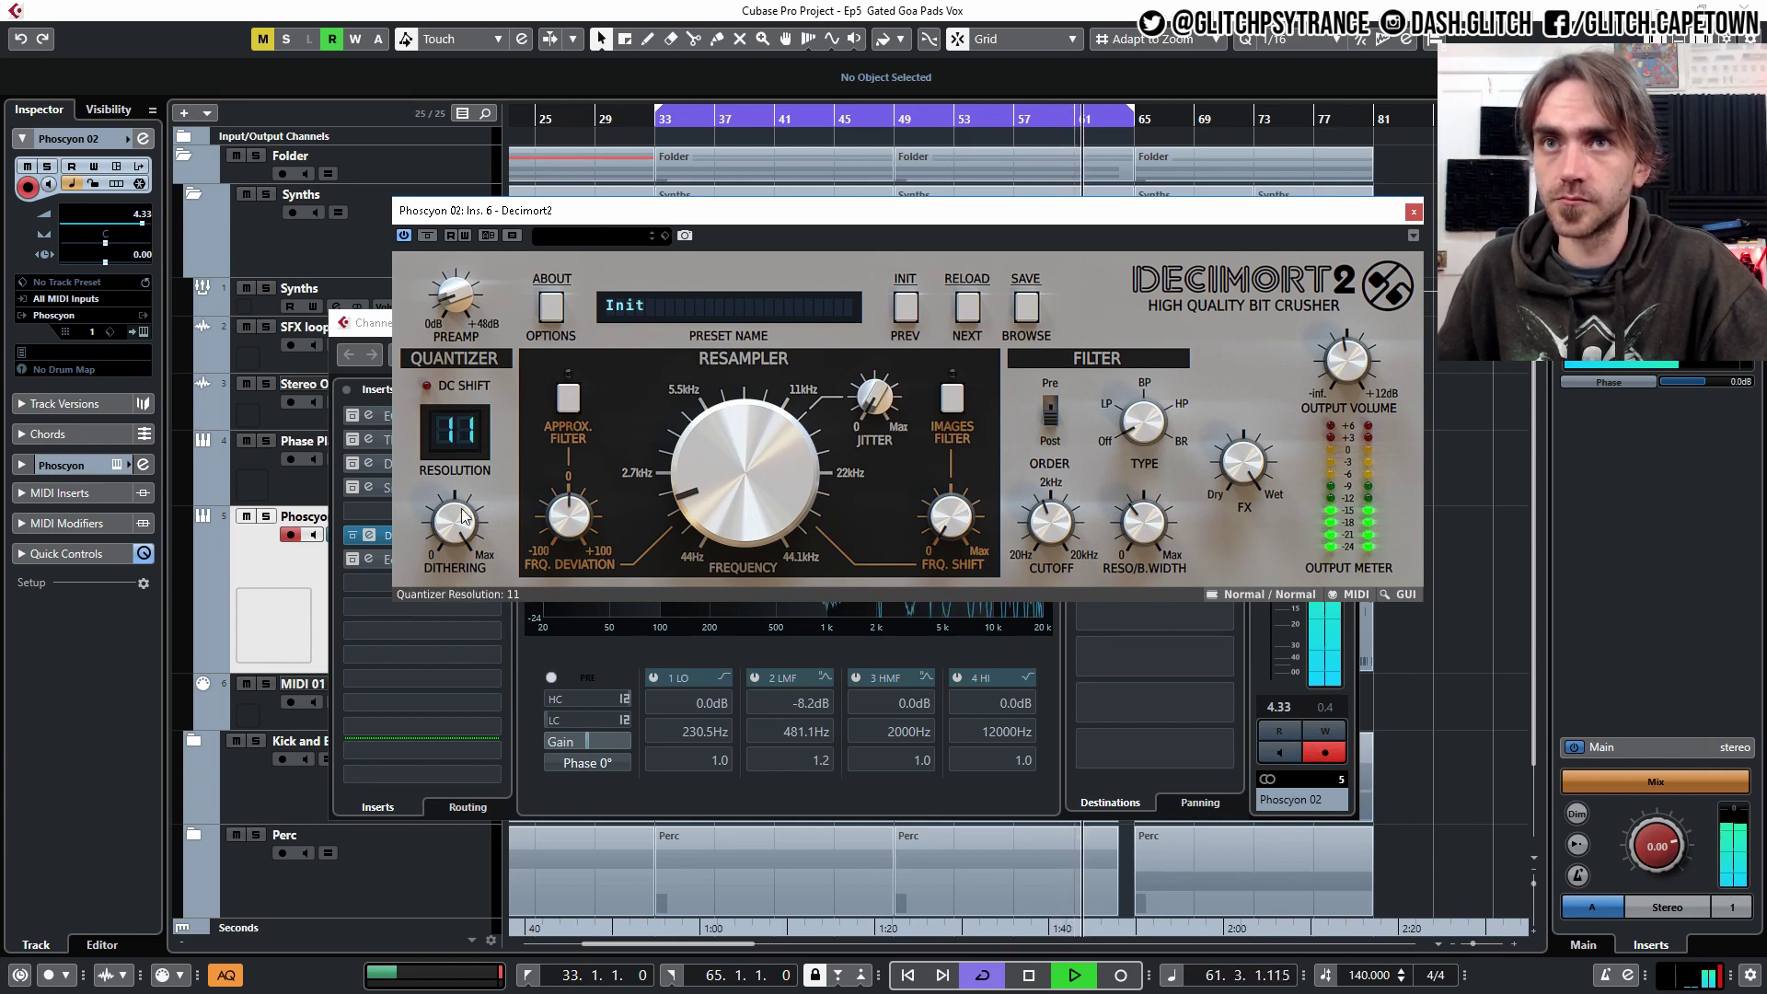
mouse_move(464, 516)
mouse_down()
mouse_move(459, 562)
mouse_move(458, 544)
mouse_up()
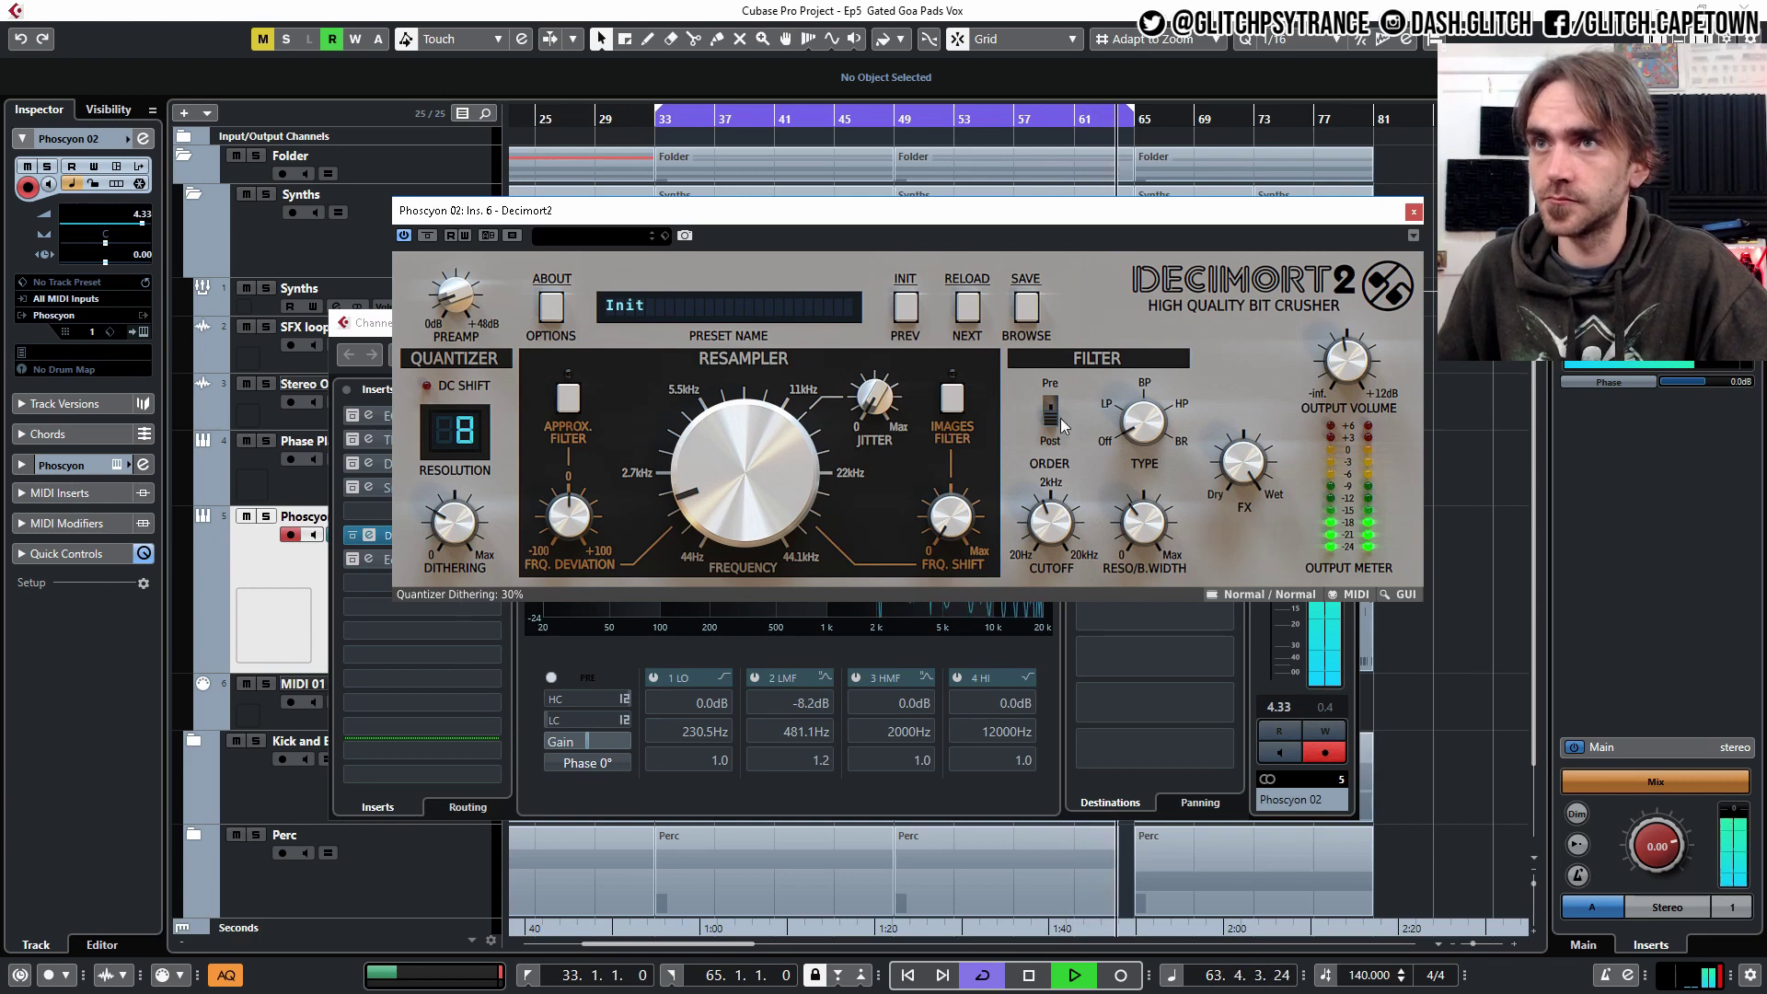
click(1045, 542)
mouse_move(1045, 542)
mouse_down()
mouse_move(1045, 575)
mouse_move(1037, 376)
mouse_move(1040, 567)
mouse_up()
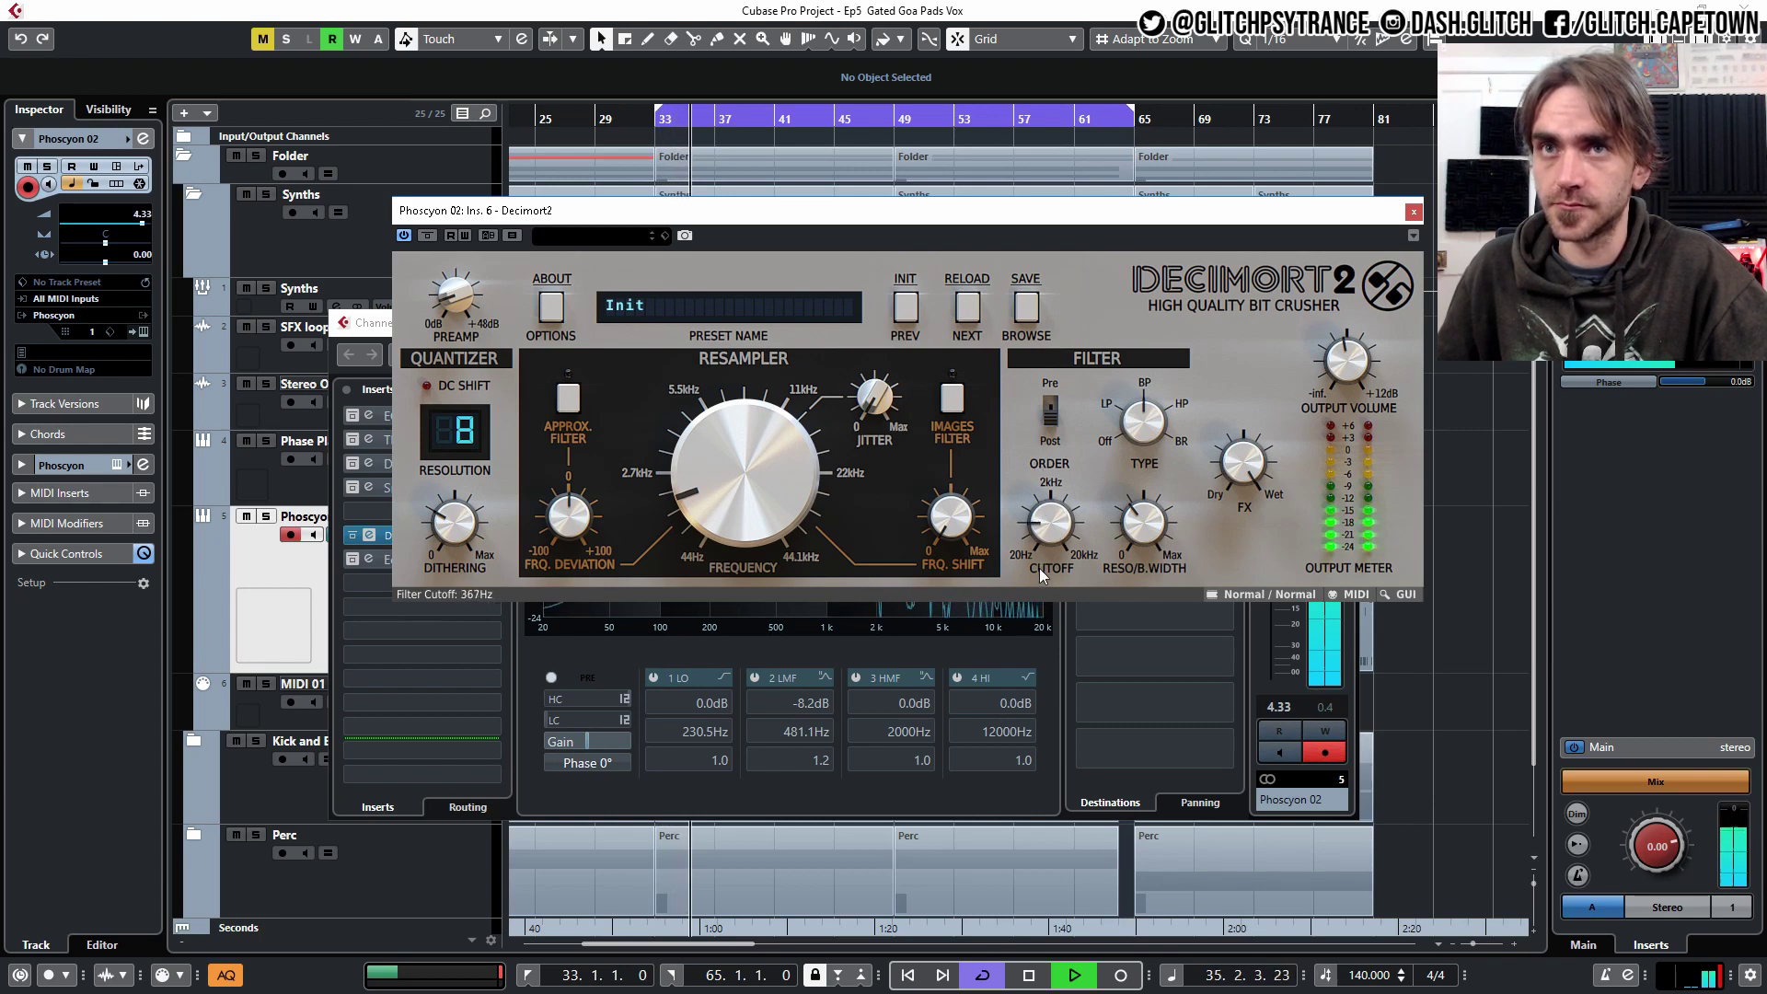
- Turn on EQuilibrium in the first insert slot and set Decimort2's filter cutoff to 410 Hz
drag(698, 212, 833, 254)
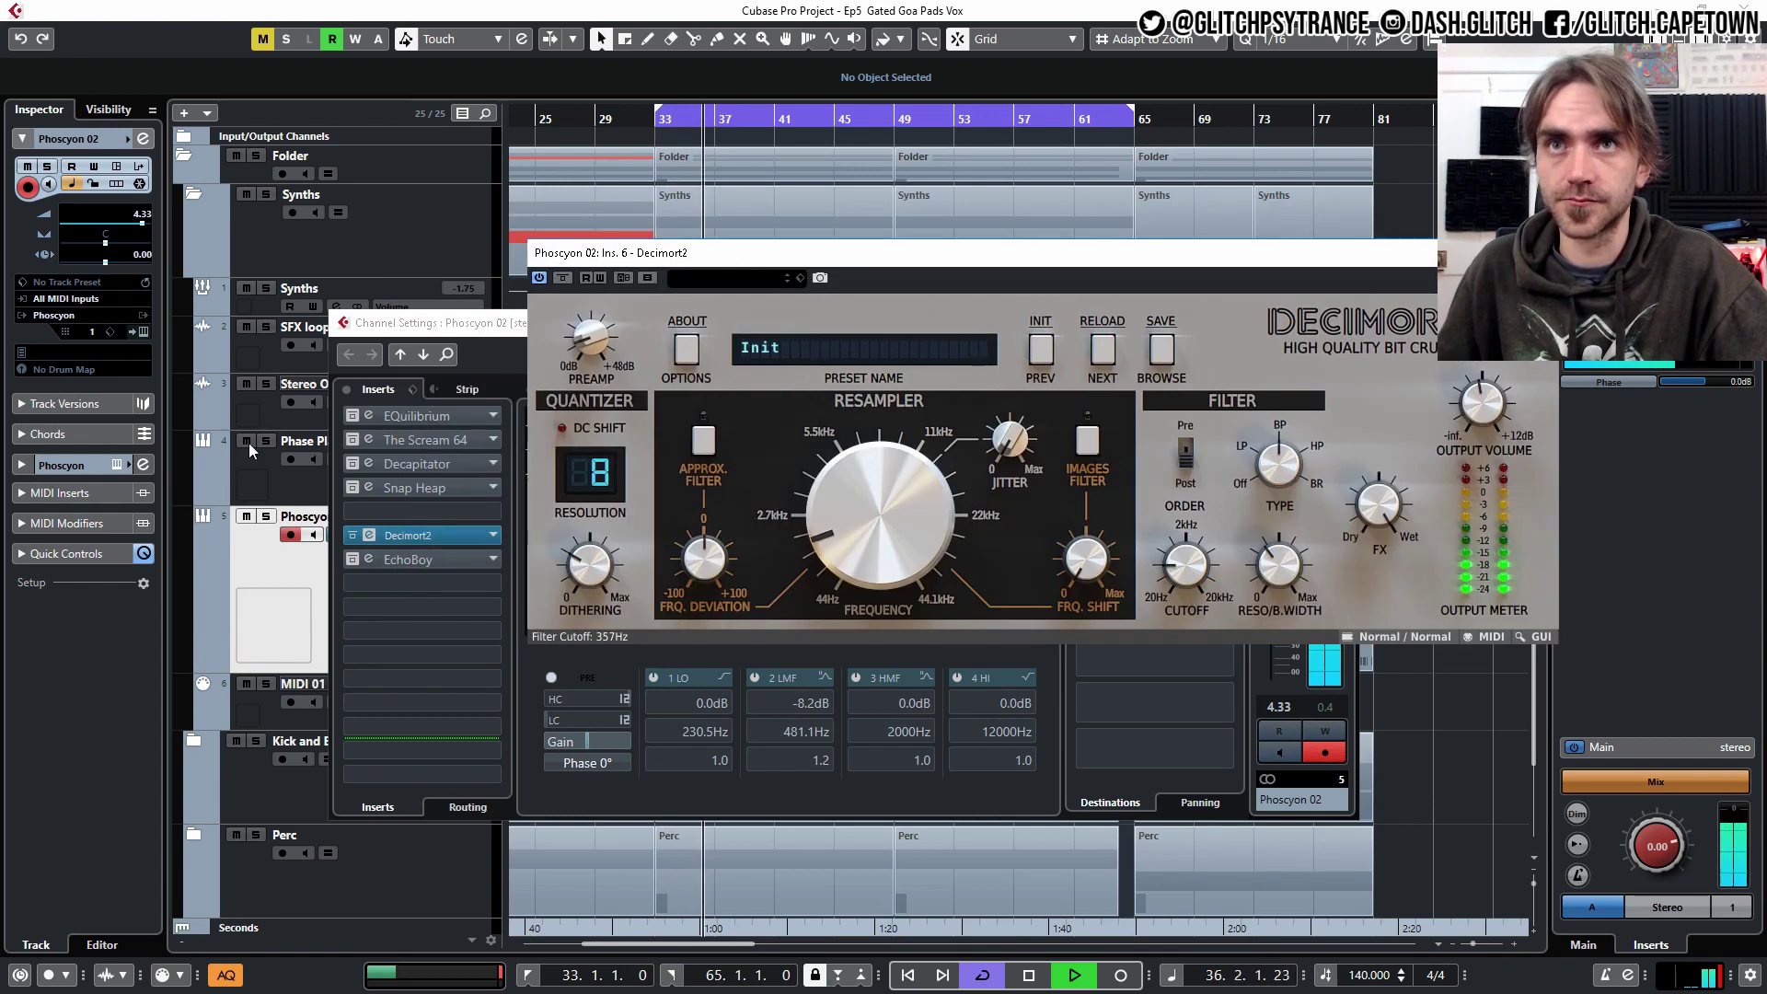
click(361, 418)
click(361, 418)
click(748, 106)
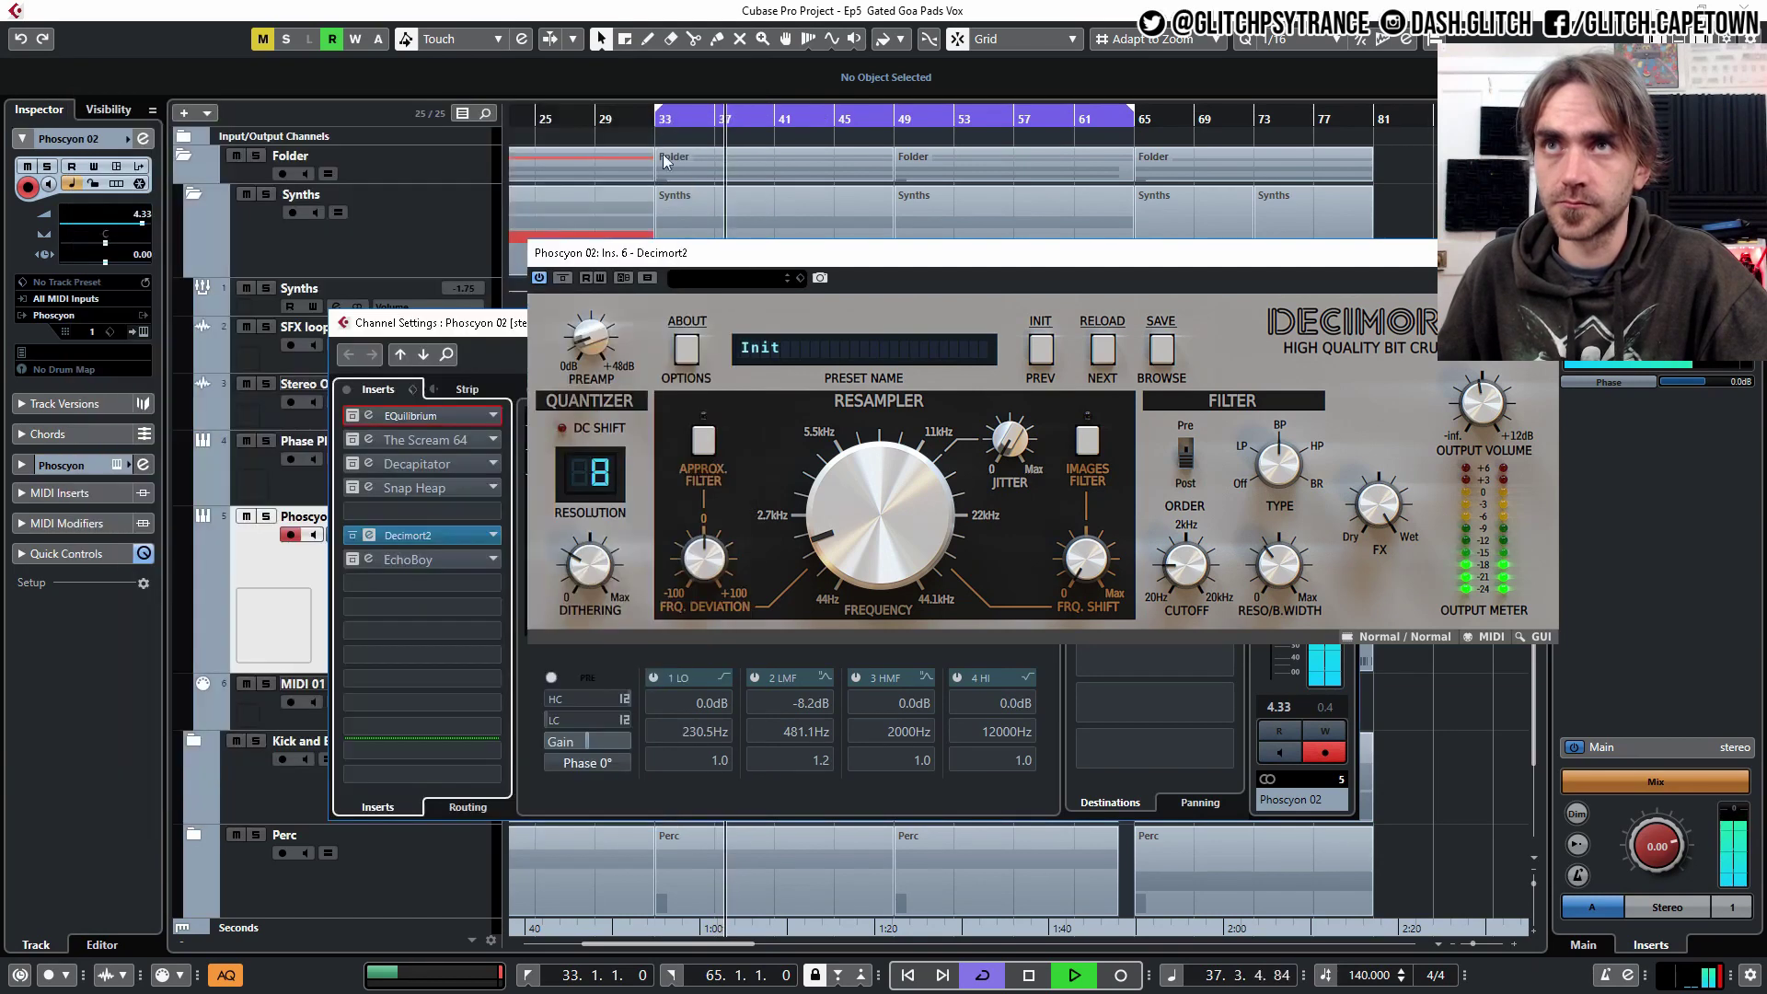
click(1200, 589)
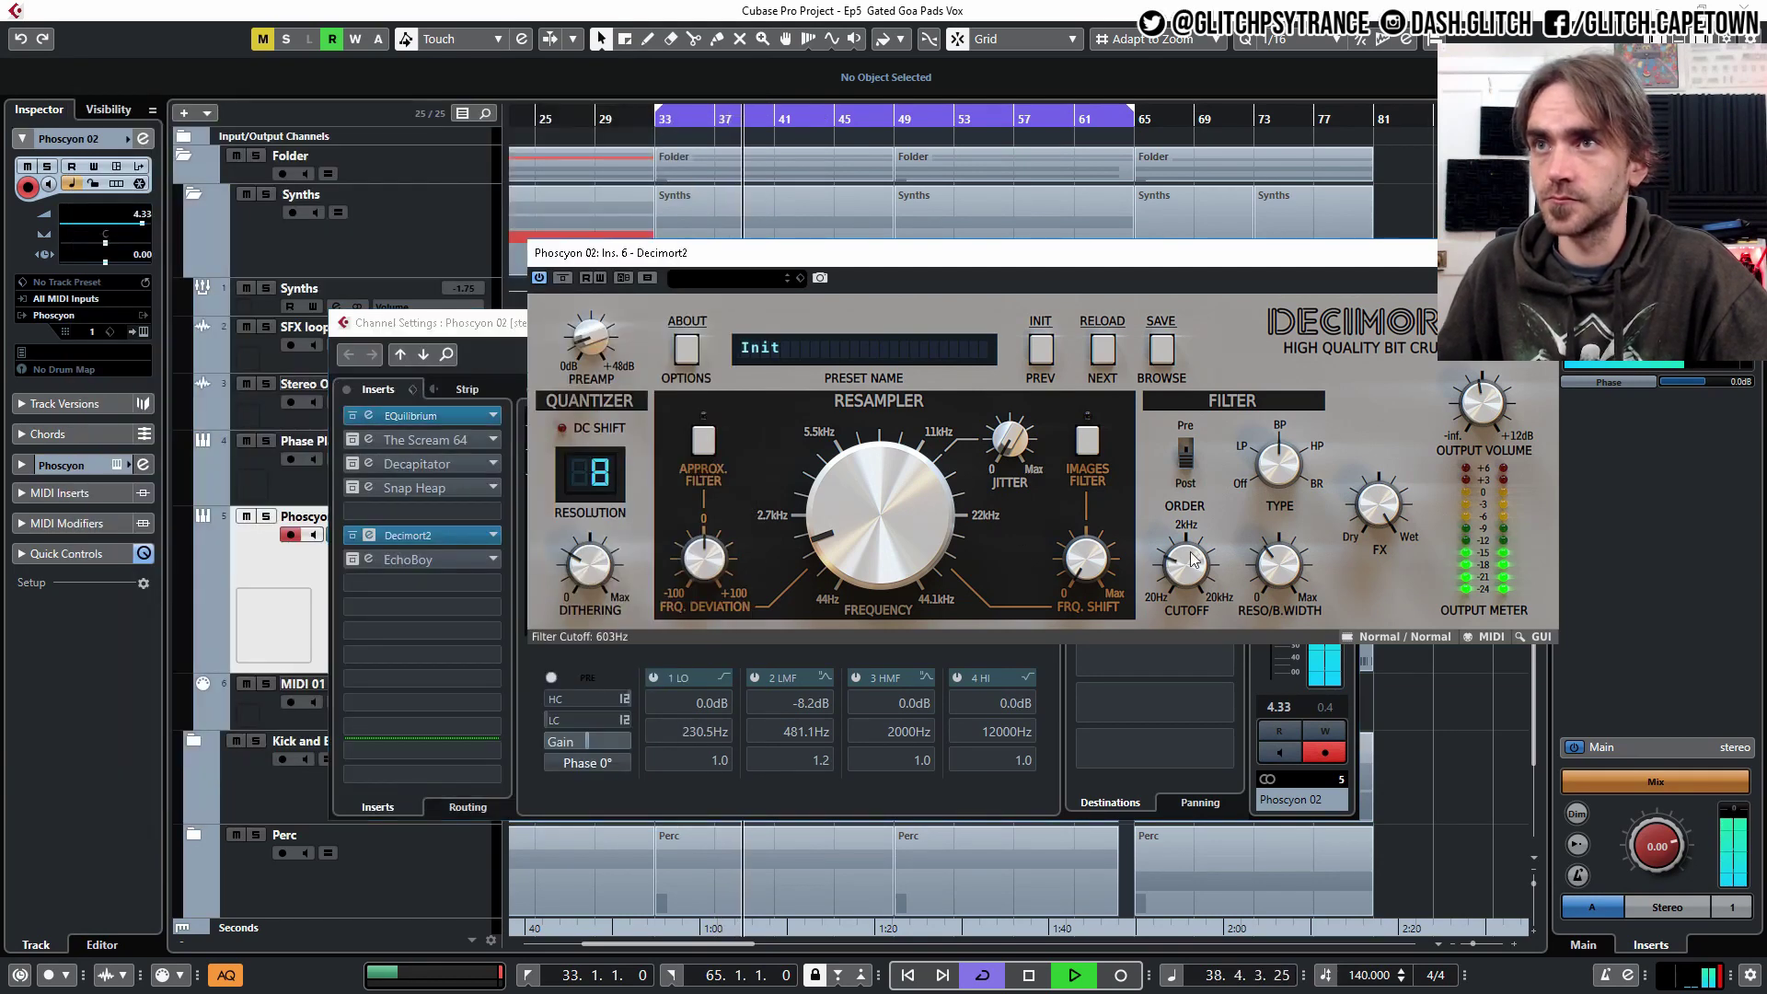
drag(1195, 551, 1195, 576)
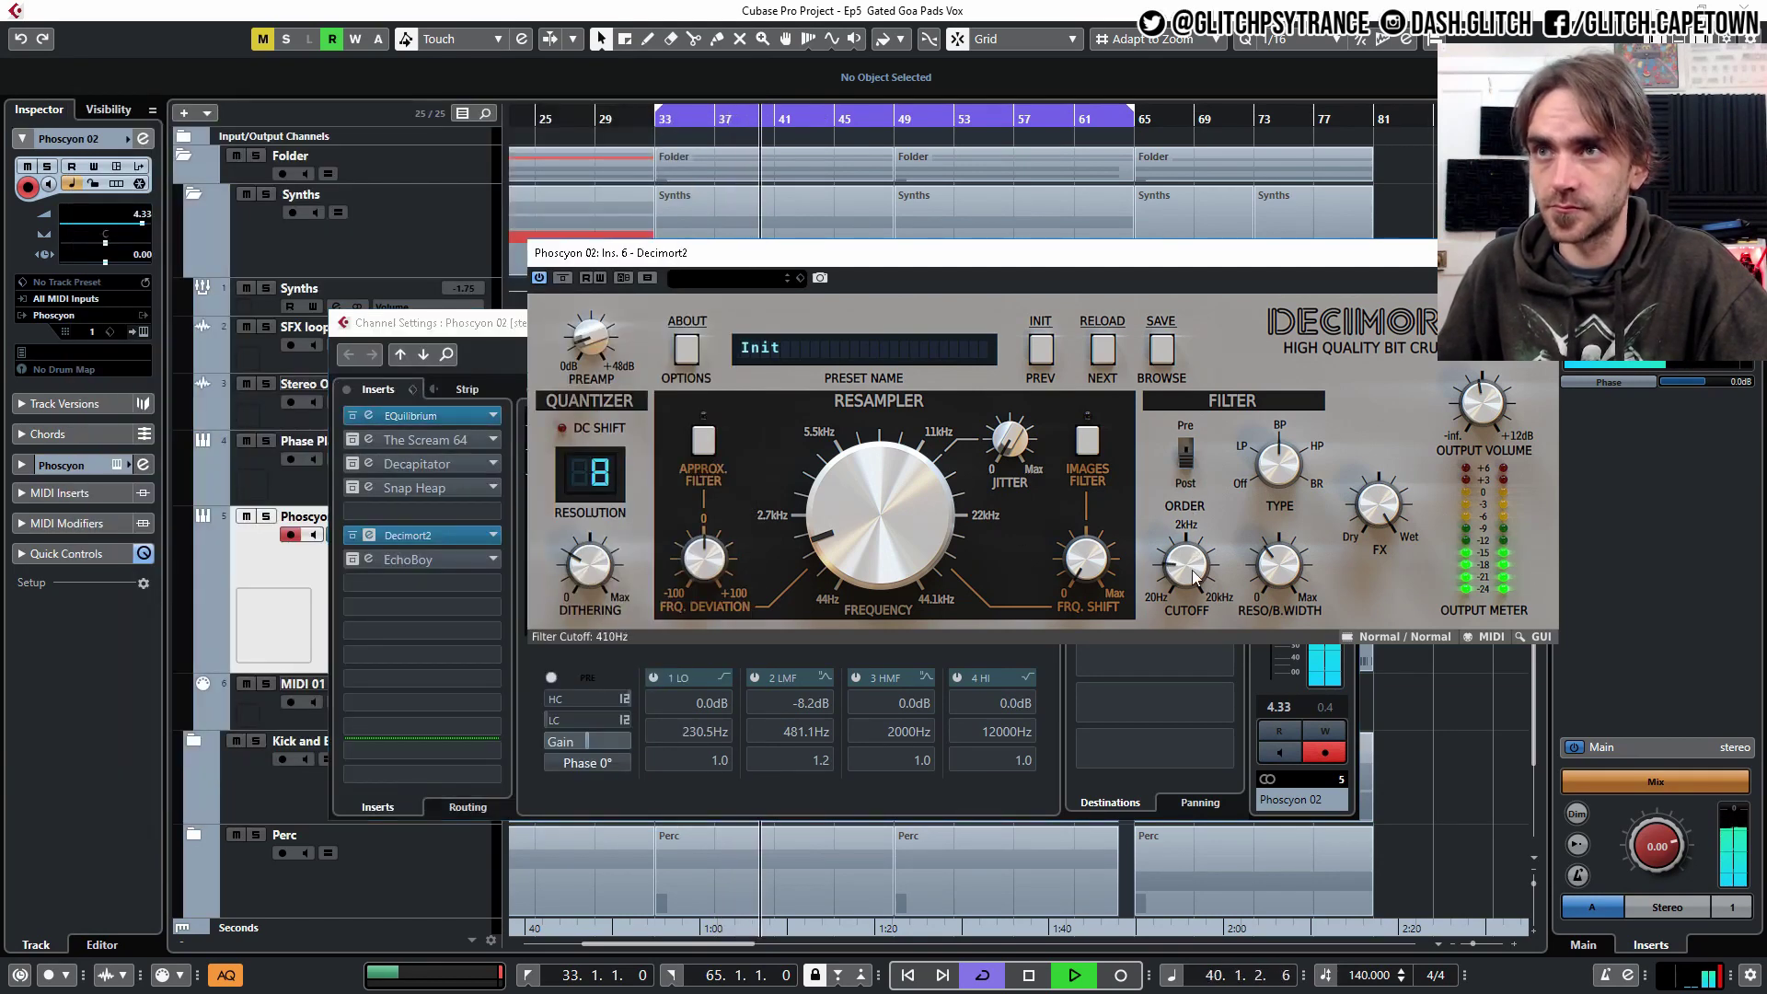
- Audition Decimort2 at 1071 Hz and at resolution 3, then set the resampler to 1995 Hz and the resolution to 7
drag(909, 515, 900, 539)
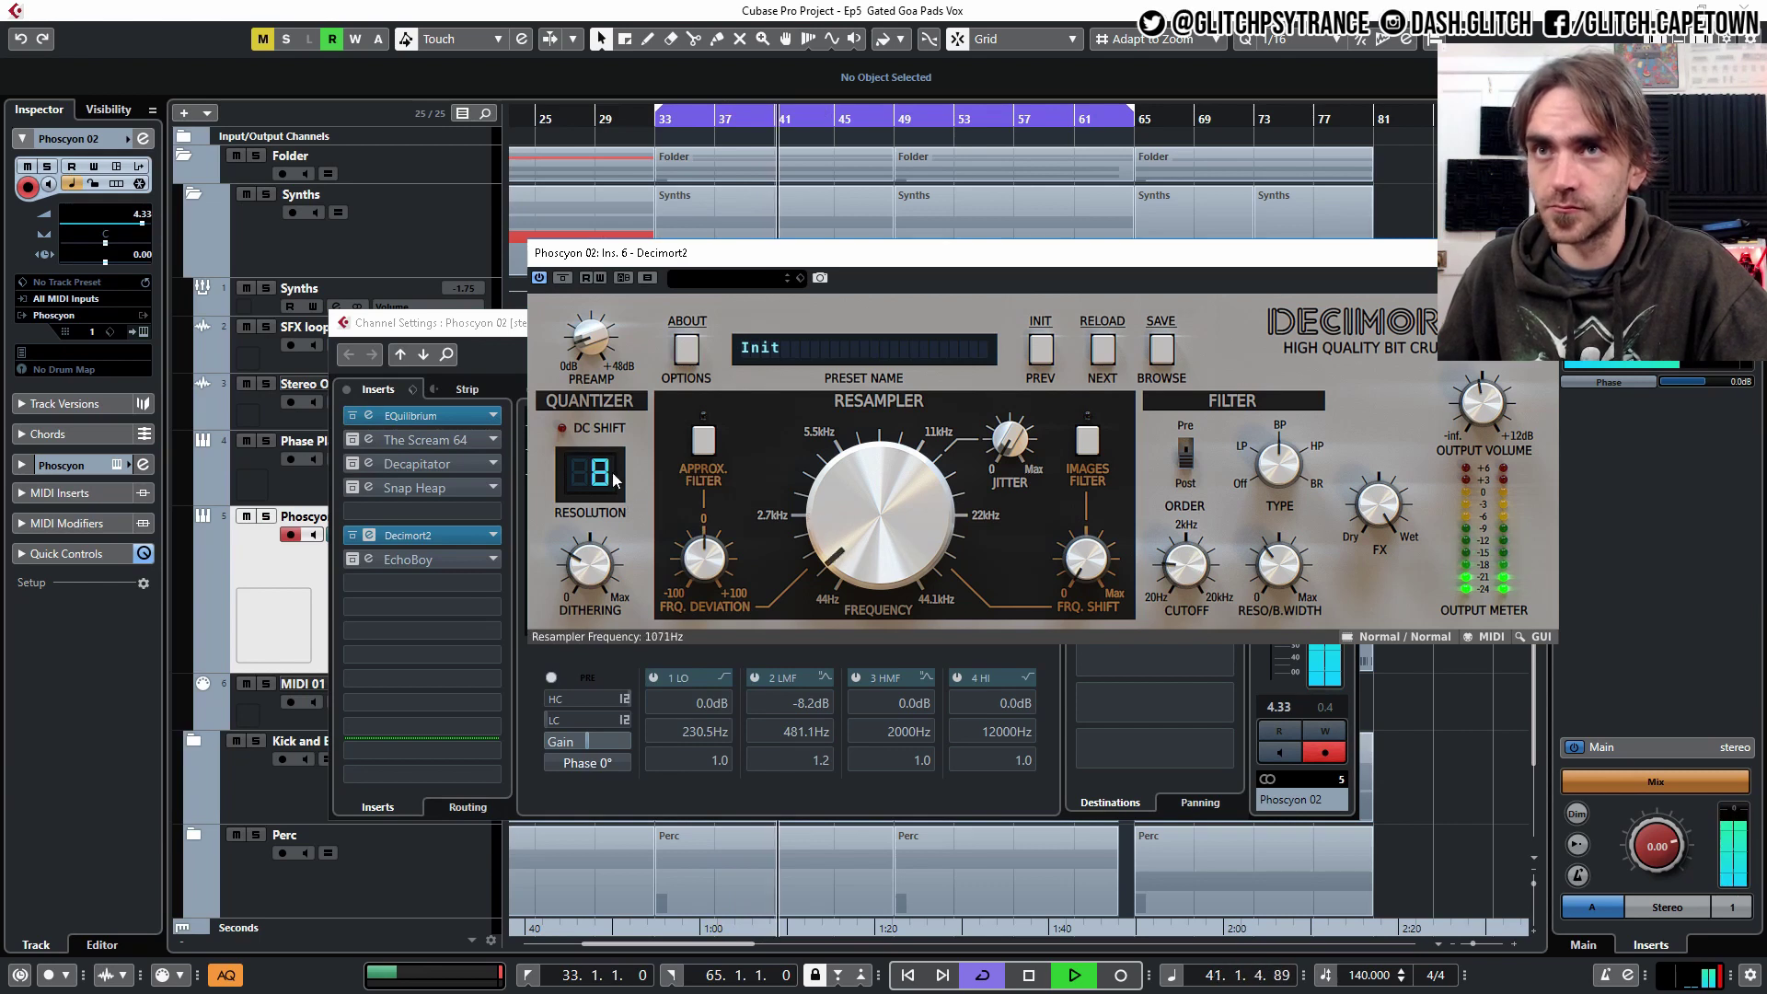
drag(598, 474, 607, 520)
drag(914, 530, 911, 515)
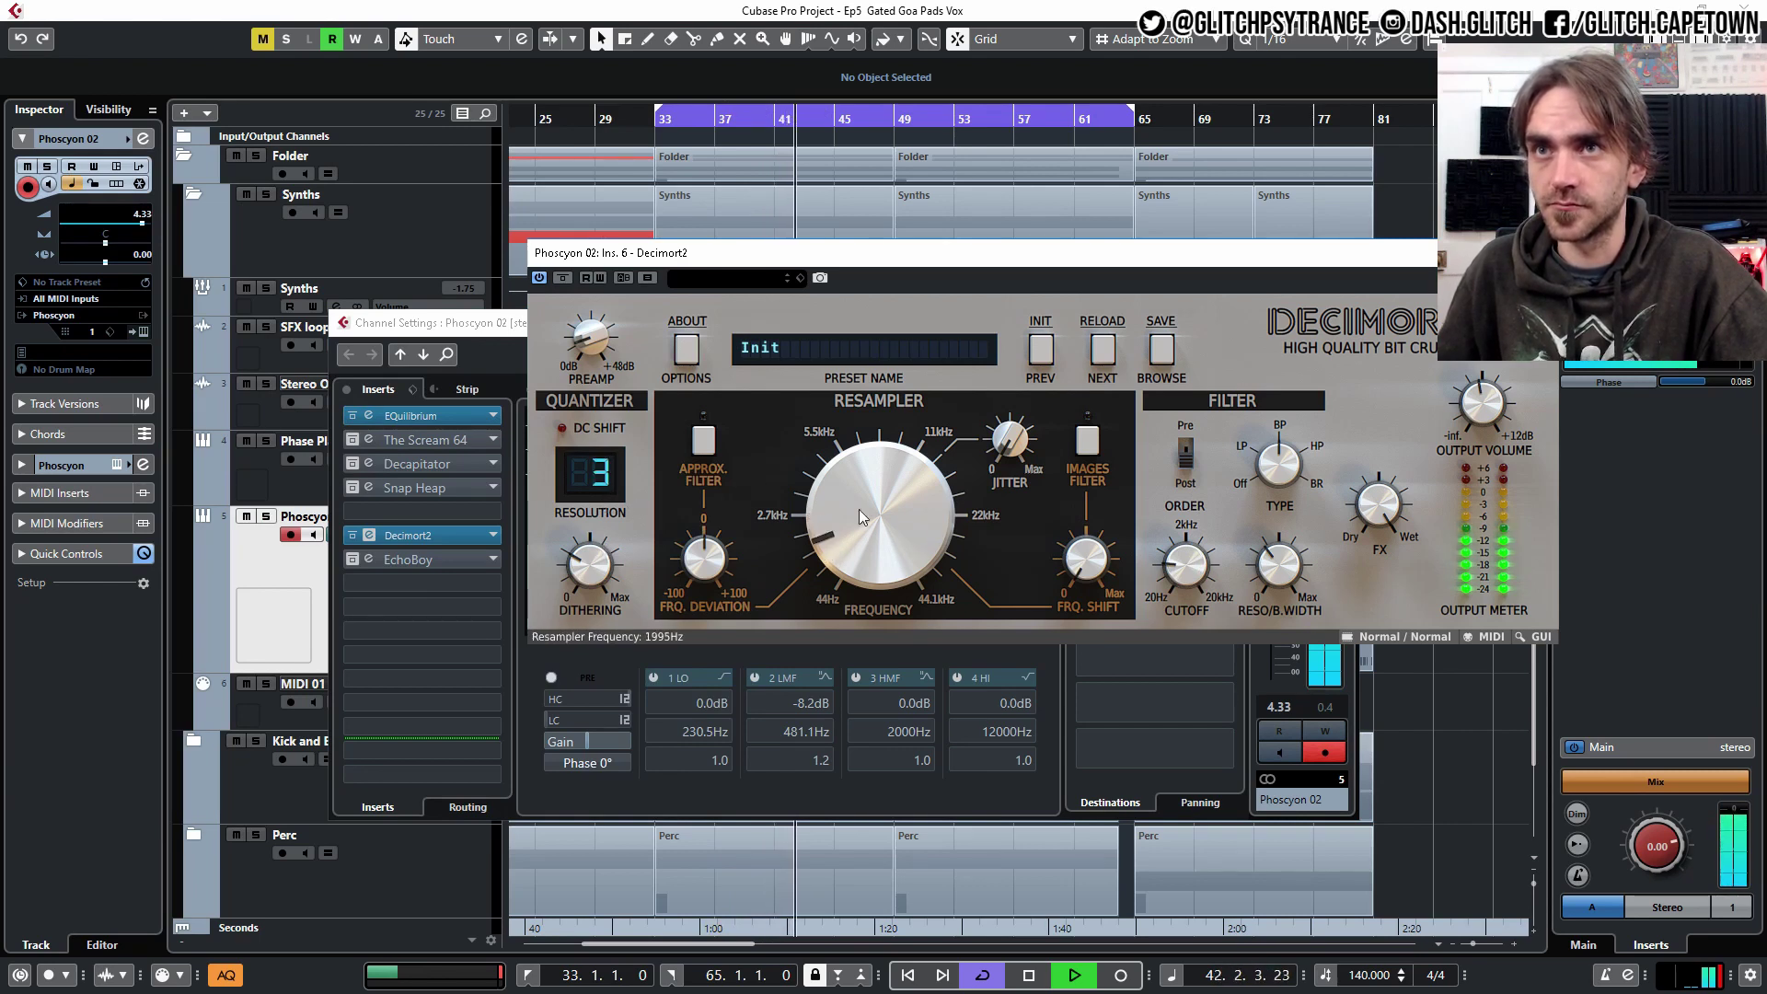
drag(590, 502, 585, 477)
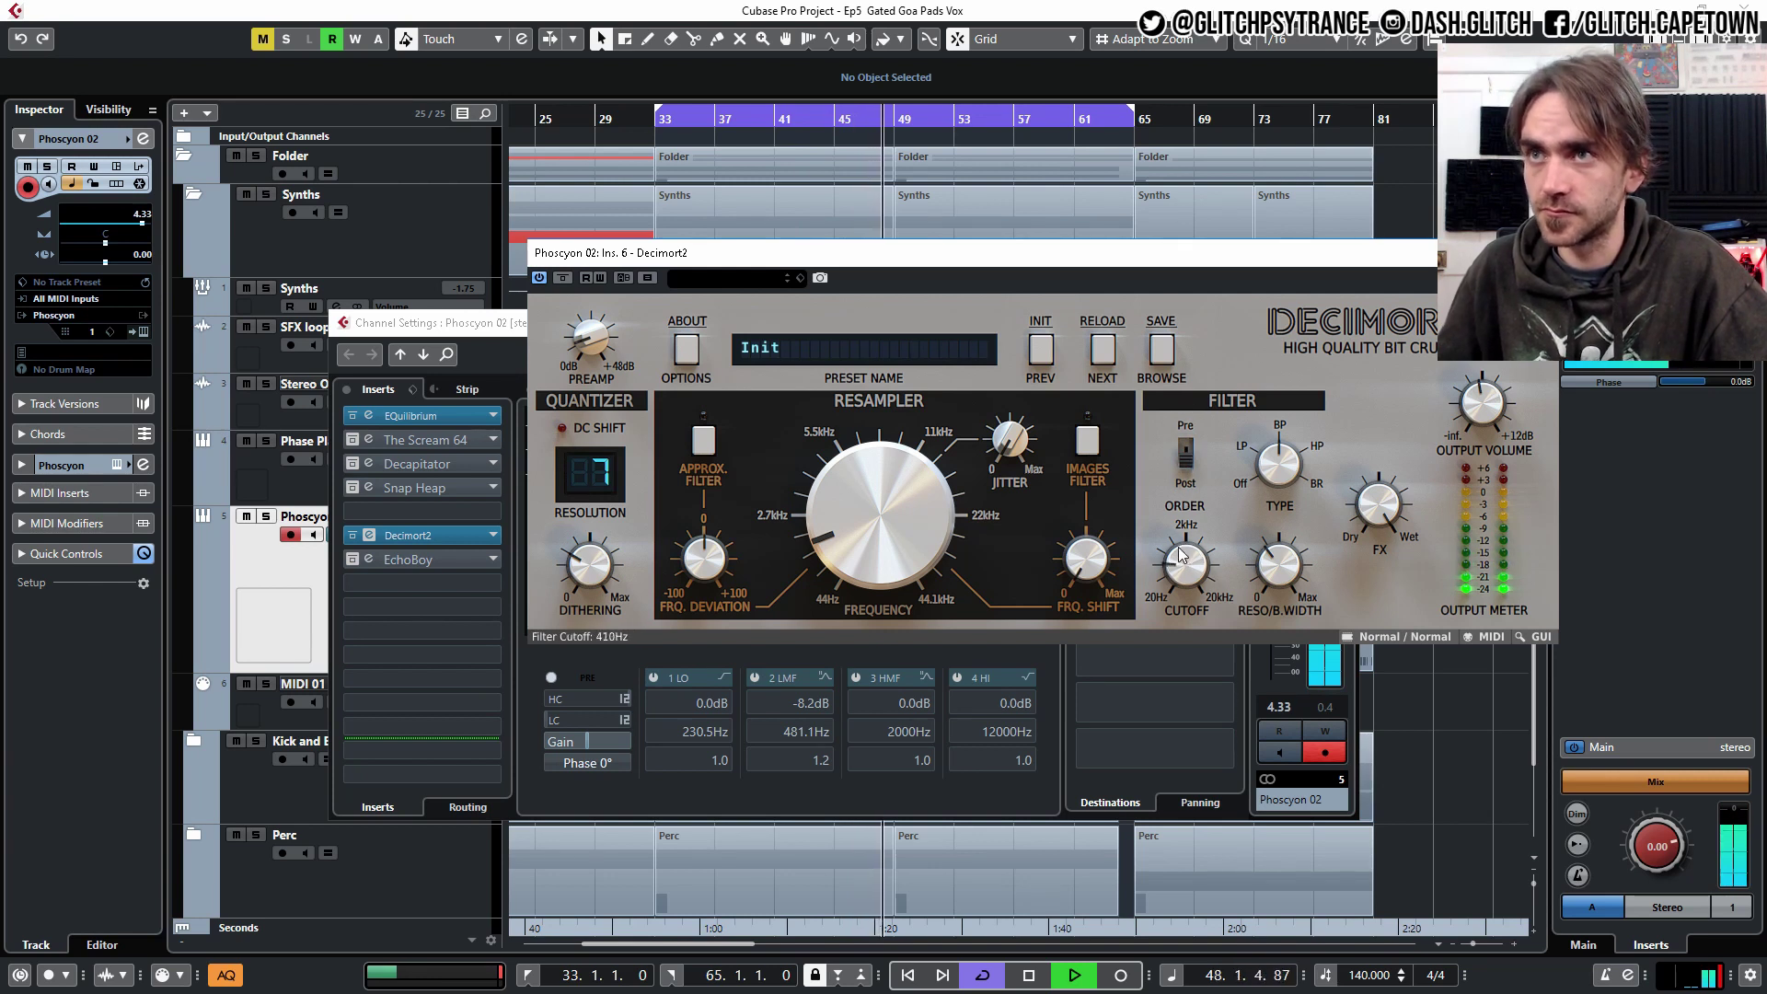
- Turn on EchoBoy after Decimort2 and sweep Decimort2's filter cutoff from 2000 Hz down to 546 Hz
click(350, 559)
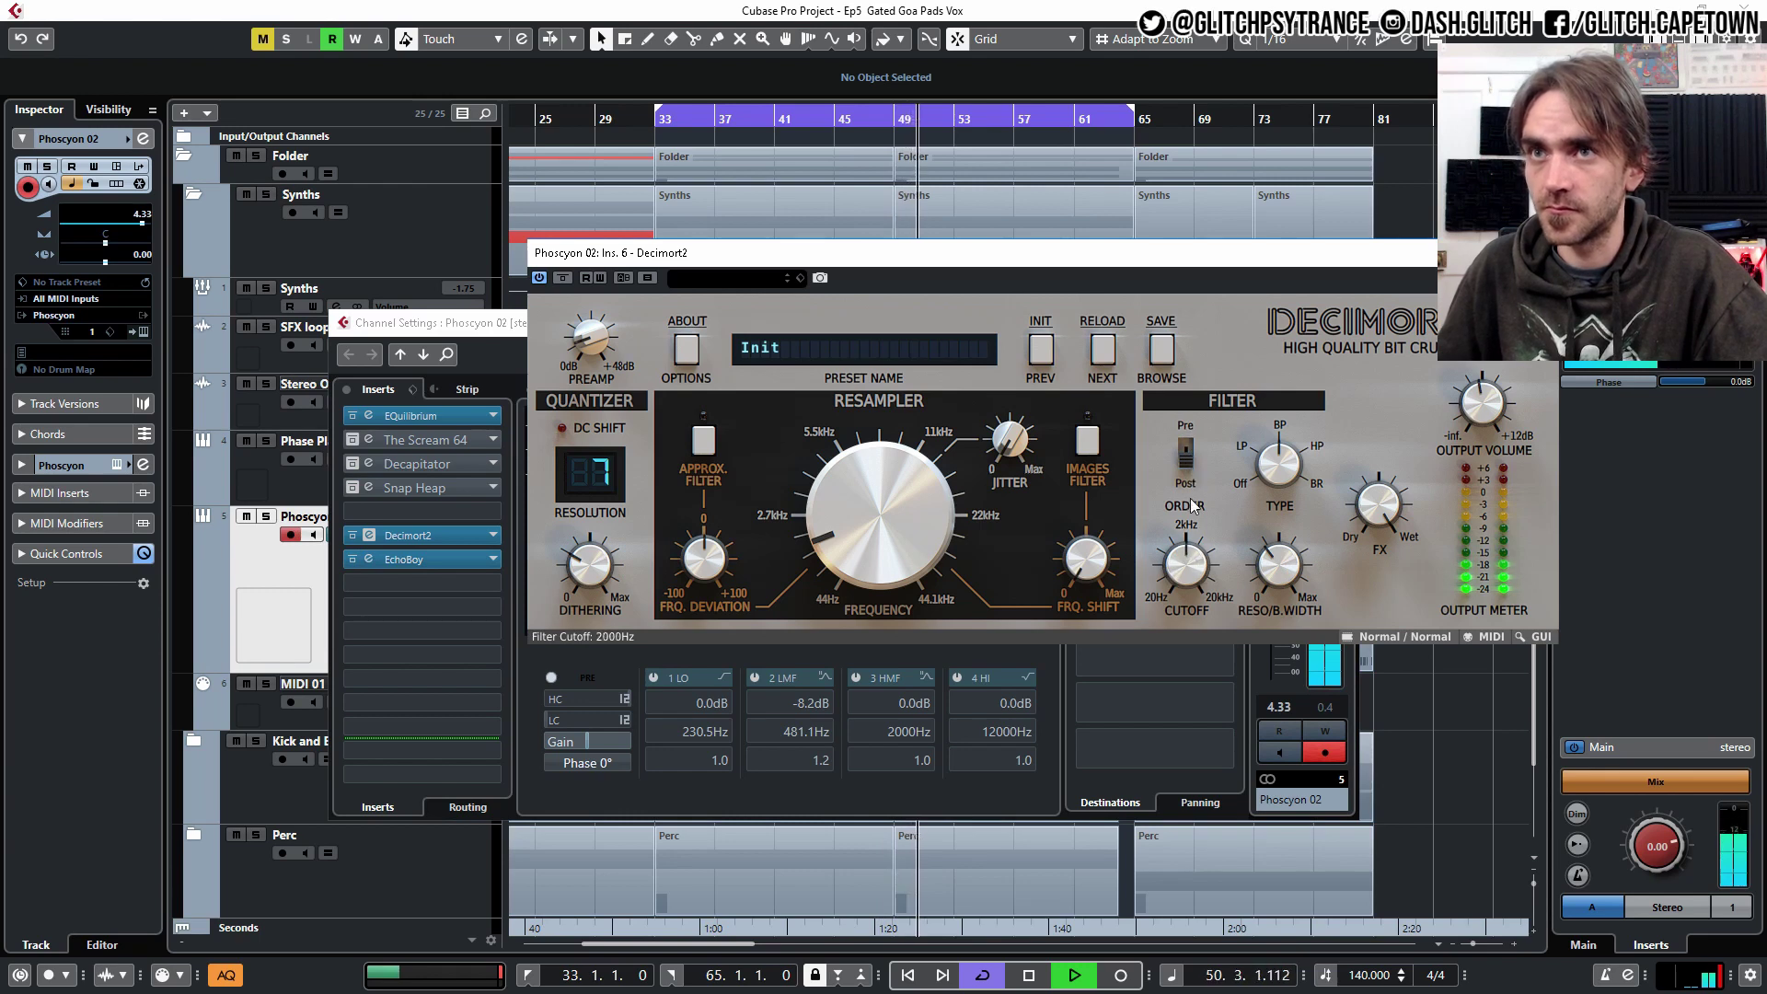
mouse_move(1193, 561)
mouse_down()
mouse_move(1122, 575)
mouse_move(1197, 522)
mouse_move(1179, 494)
mouse_move(1178, 538)
mouse_up()
drag(1184, 479, 831, 277)
drag(899, 626, 946, 698)
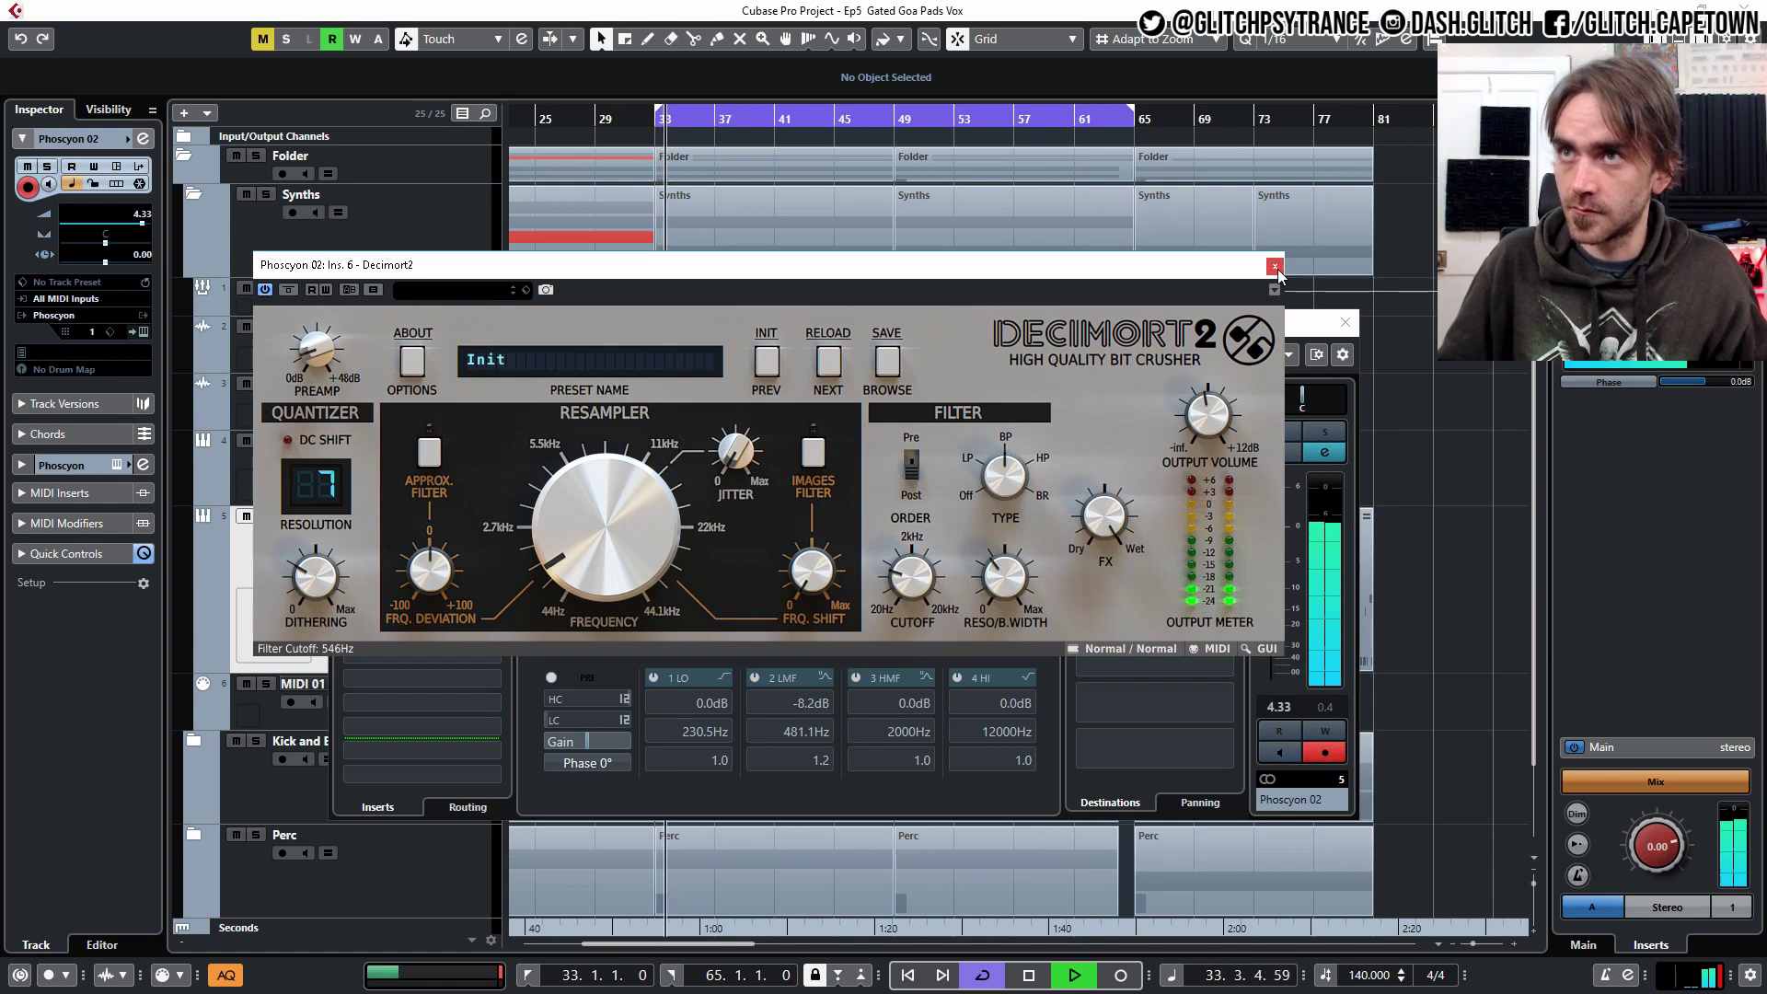
- Set the playback loop to bars 65–81 and audition changes to Decimort2's filter cutoff over that section
click(1110, 111)
drag(1150, 107, 1374, 109)
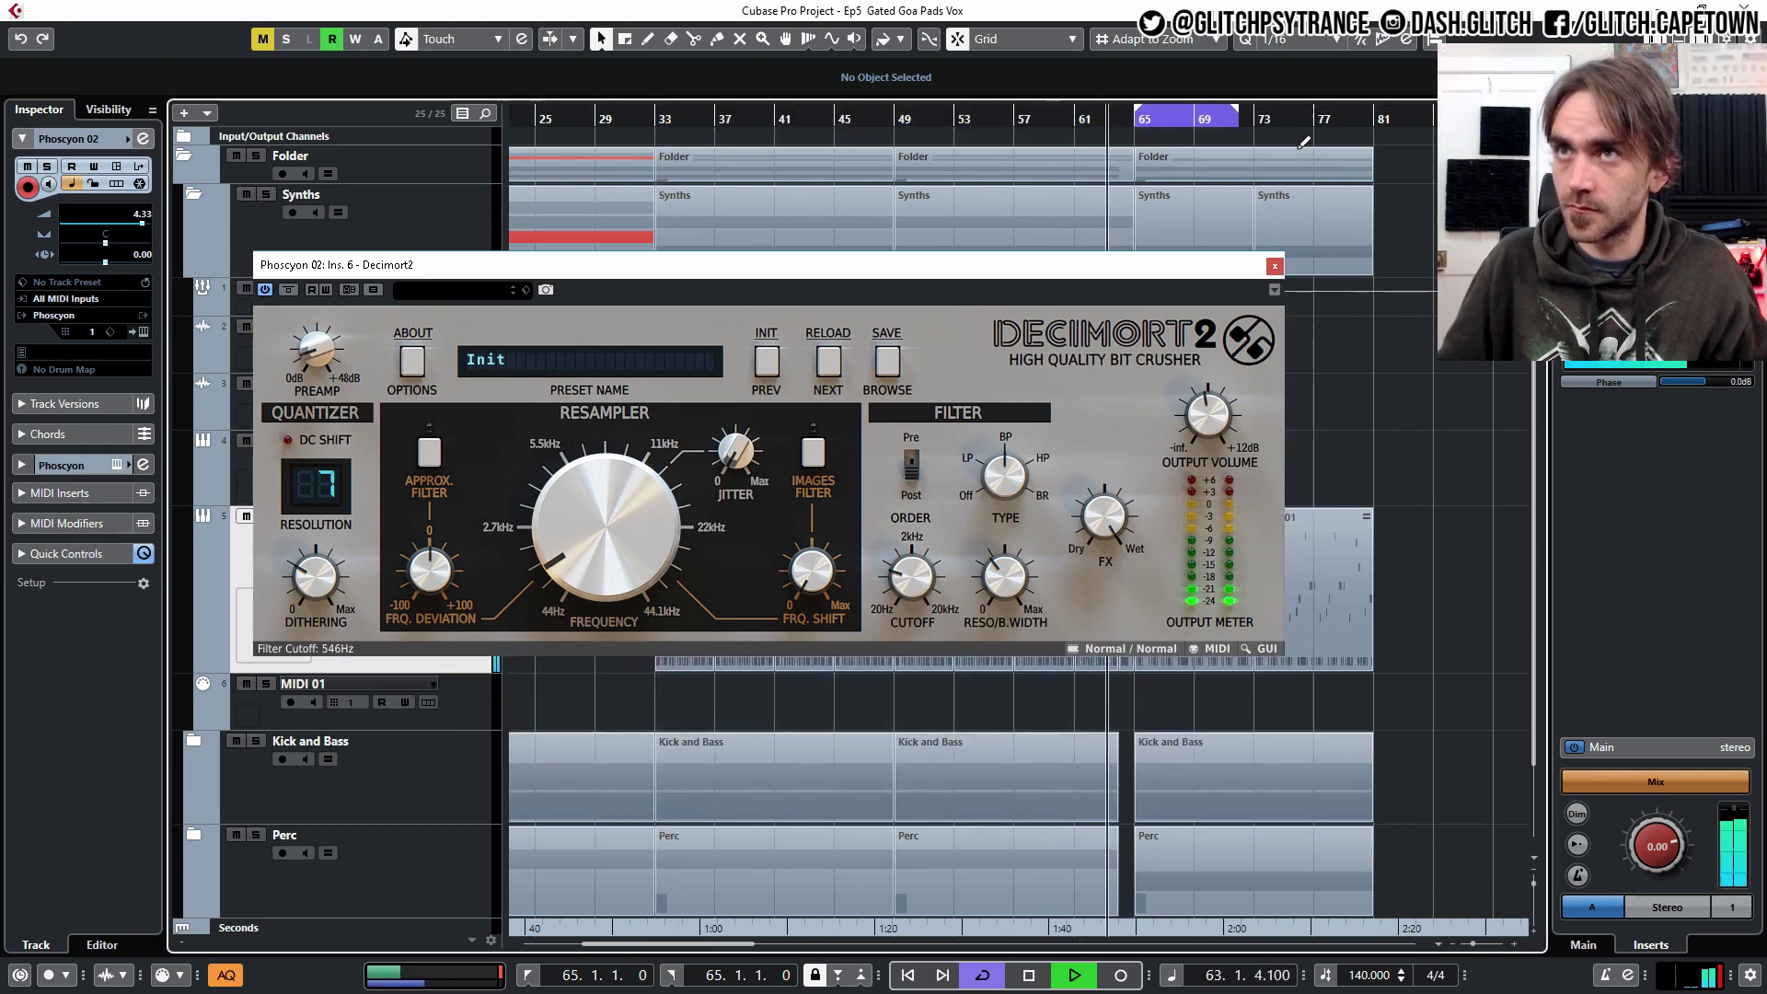
drag(927, 585, 906, 534)
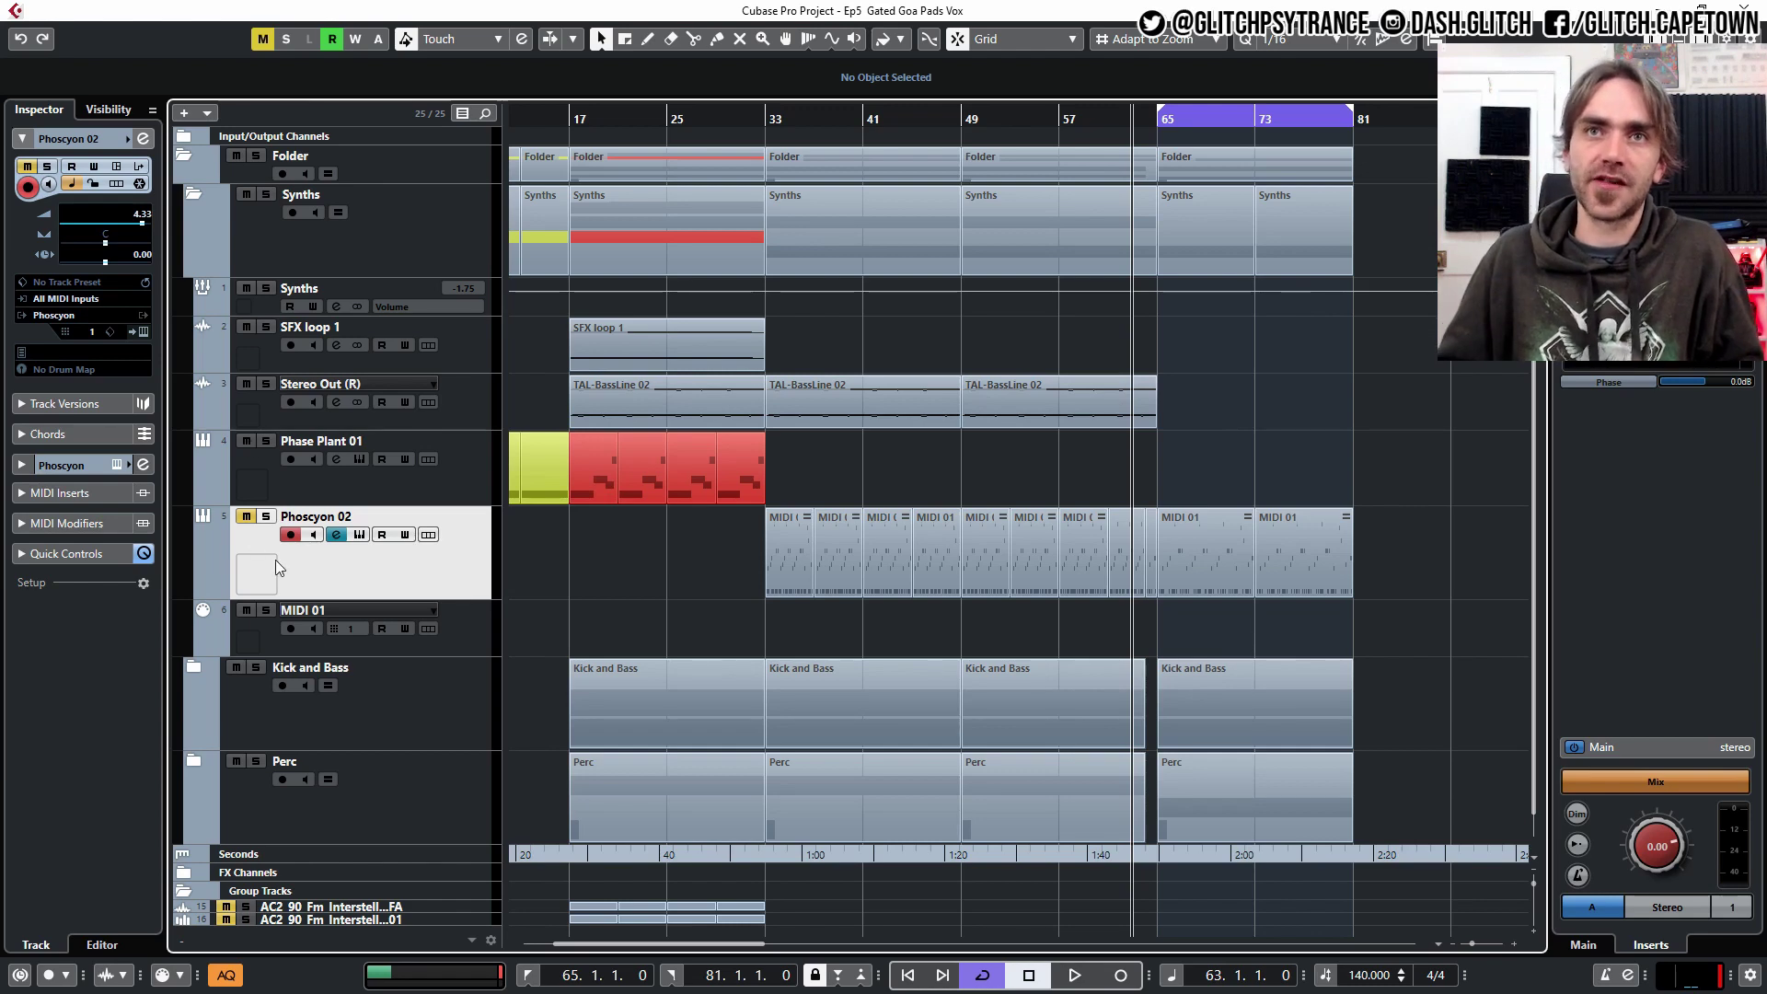
- Open the Phoscyon 02 channel settings with its insert chain
click(143, 138)
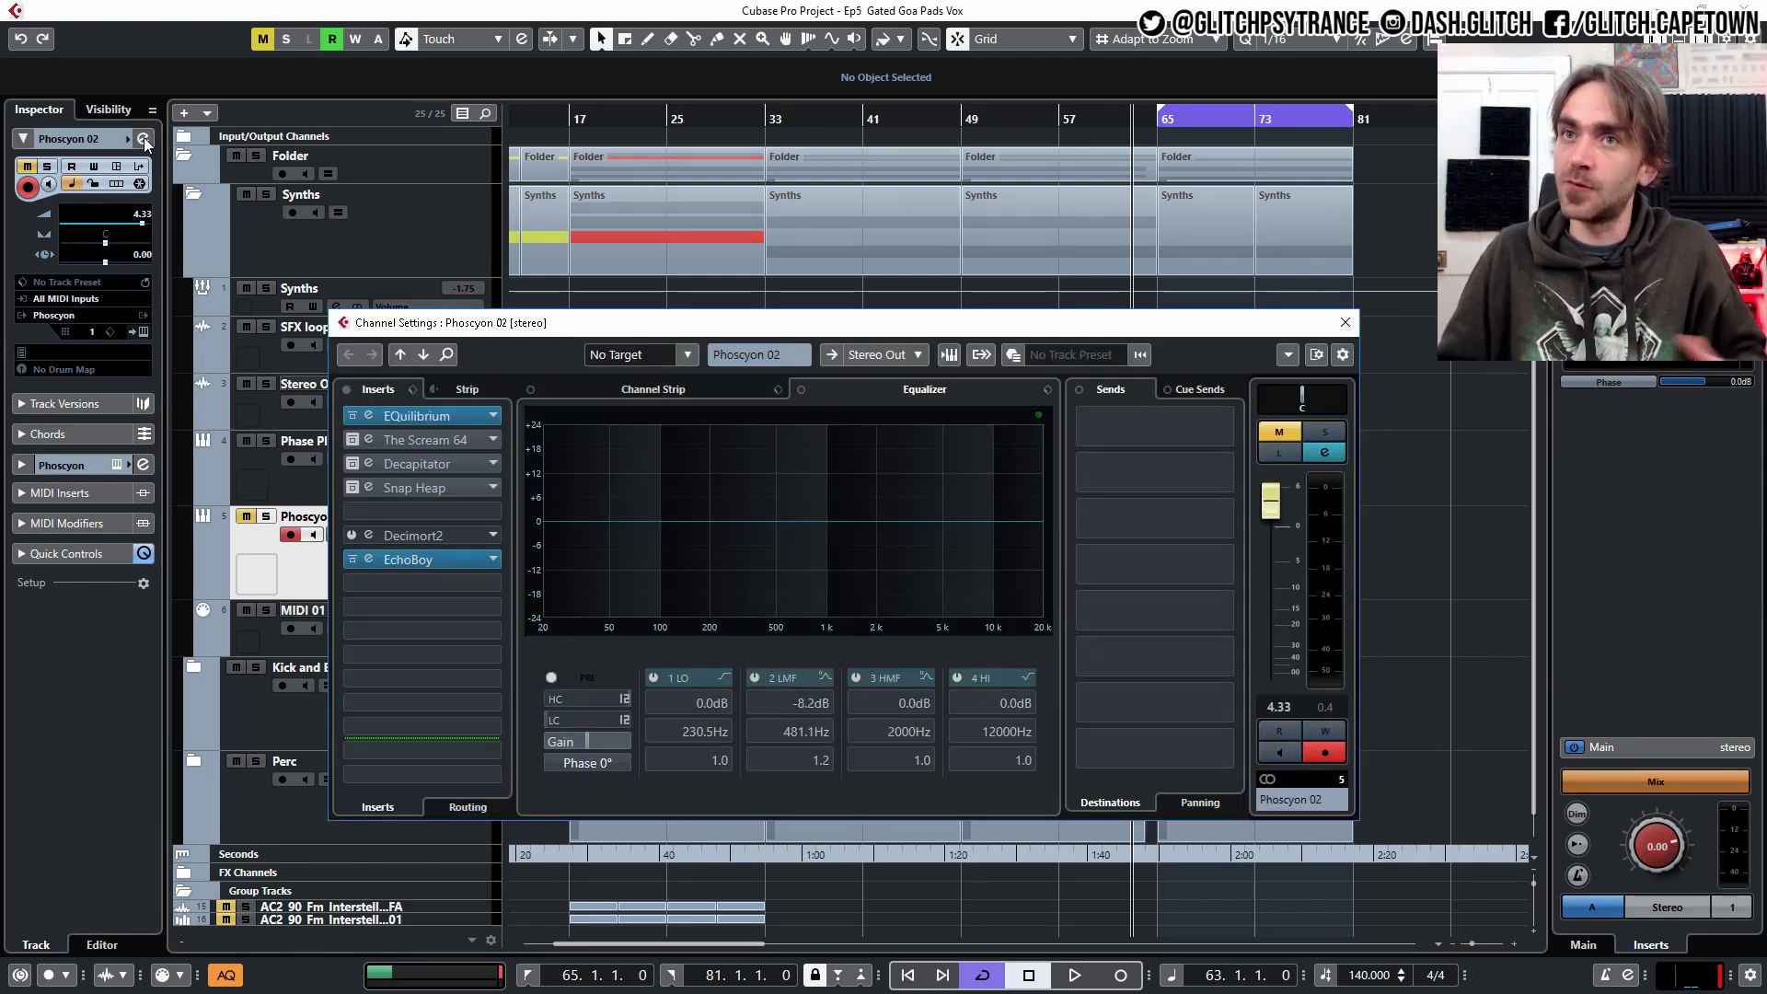